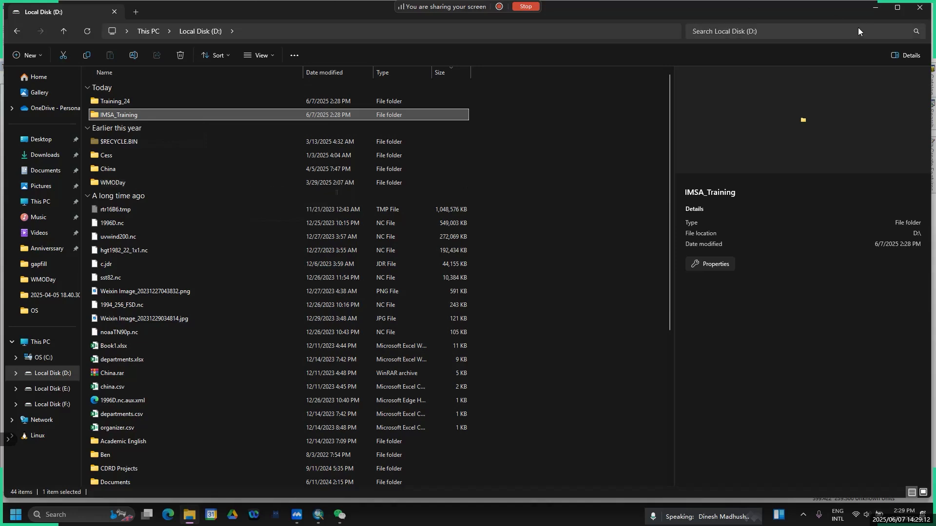
Switch to ArcMap and examine the toolsets in ArcToolbox from 3D Analyst Tools through Editing Tools, including the File Geodatabase tools
{"action": "left_click", "coordinate": [867, 11]}
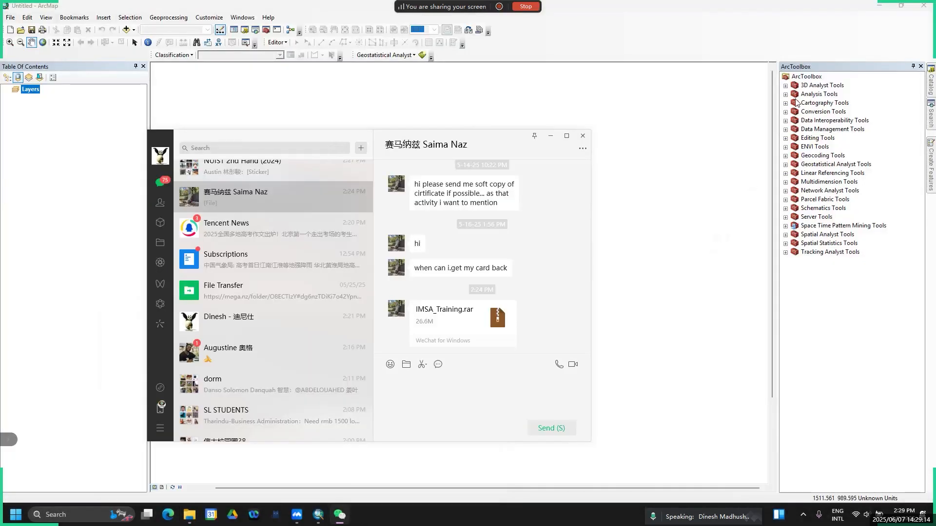
{"action": "left_click", "coordinate": [785, 85]}
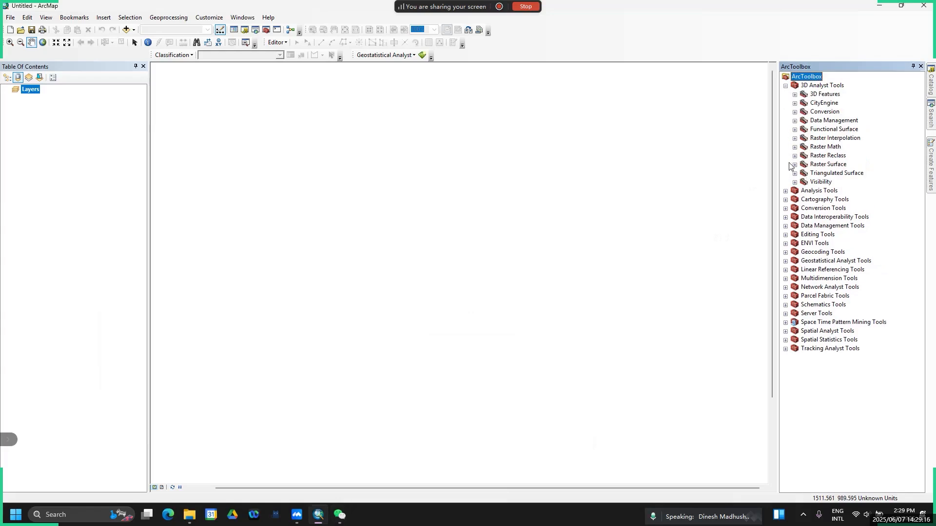
{"action": "left_click", "coordinate": [786, 191]}
{"action": "left_click", "coordinate": [786, 235]}
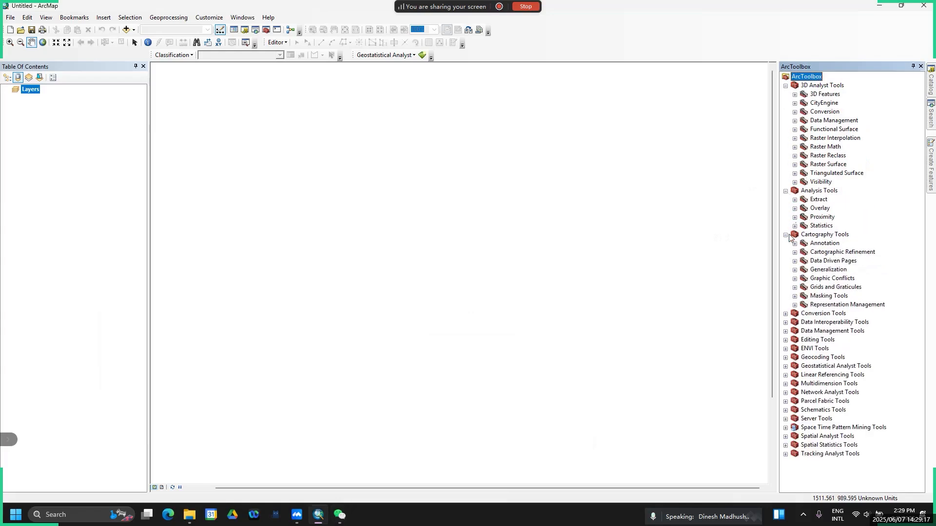
{"action": "left_click", "coordinate": [785, 314]}
{"action": "scroll", "coordinate": [794, 390], "scroll_direction": "down", "scroll_amount": 3}
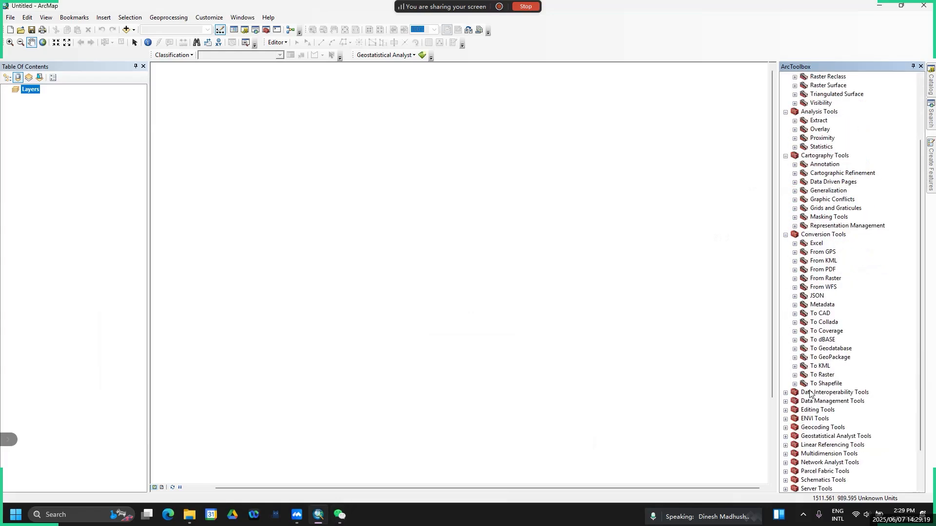
{"action": "left_click", "coordinate": [785, 393]}
{"action": "scroll", "coordinate": [792, 378], "scroll_direction": "down", "scroll_amount": 3}
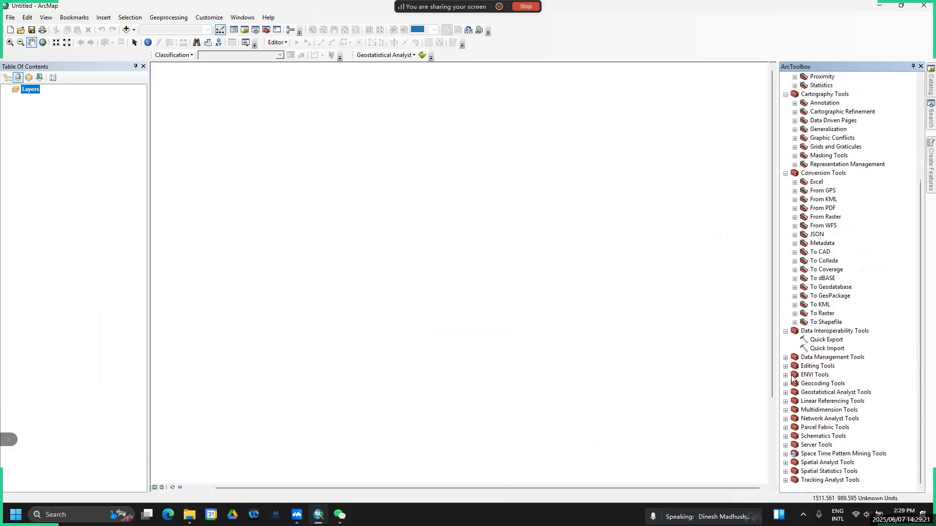
{"action": "left_click", "coordinate": [785, 358]}
{"action": "scroll", "coordinate": [786, 368], "scroll_direction": "down", "scroll_amount": 10}
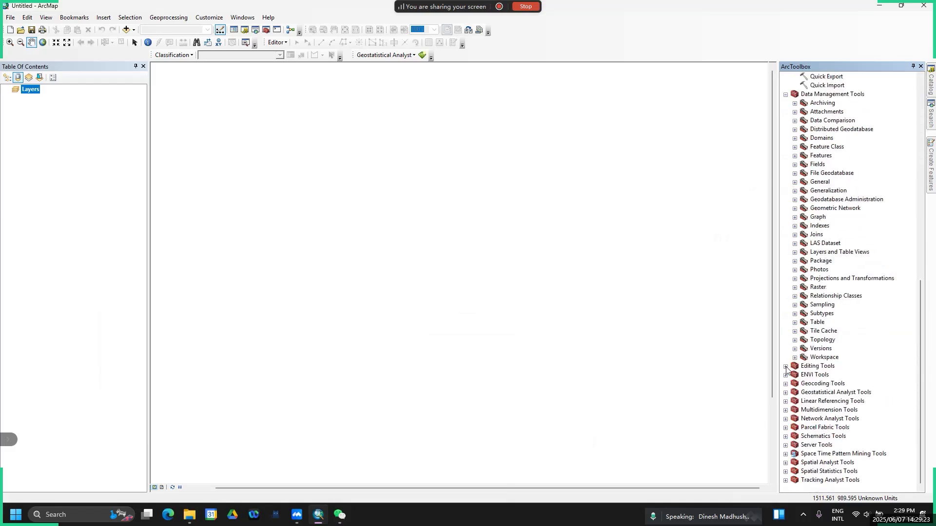
{"action": "left_click", "coordinate": [785, 366]}
{"action": "left_click", "coordinate": [795, 174]}
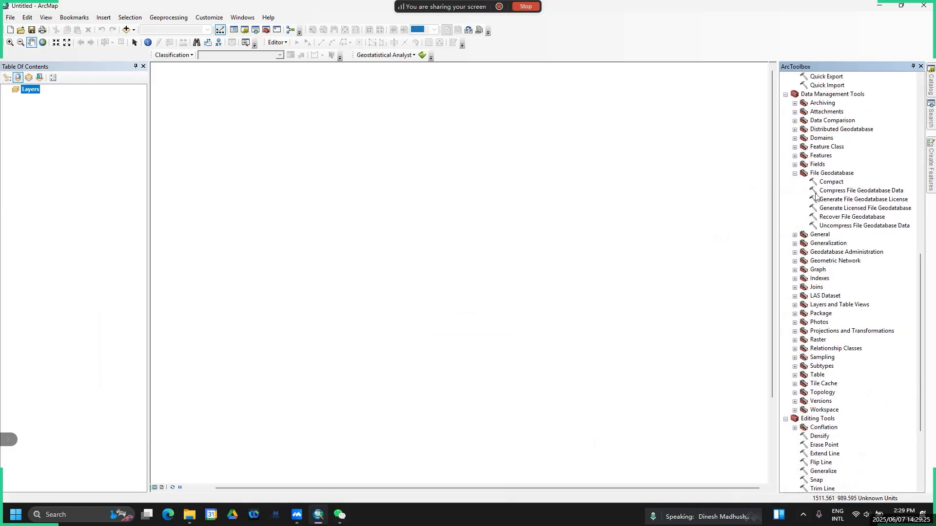
{"action": "left_click", "coordinate": [795, 174]}
{"action": "left_click", "coordinate": [786, 101]}
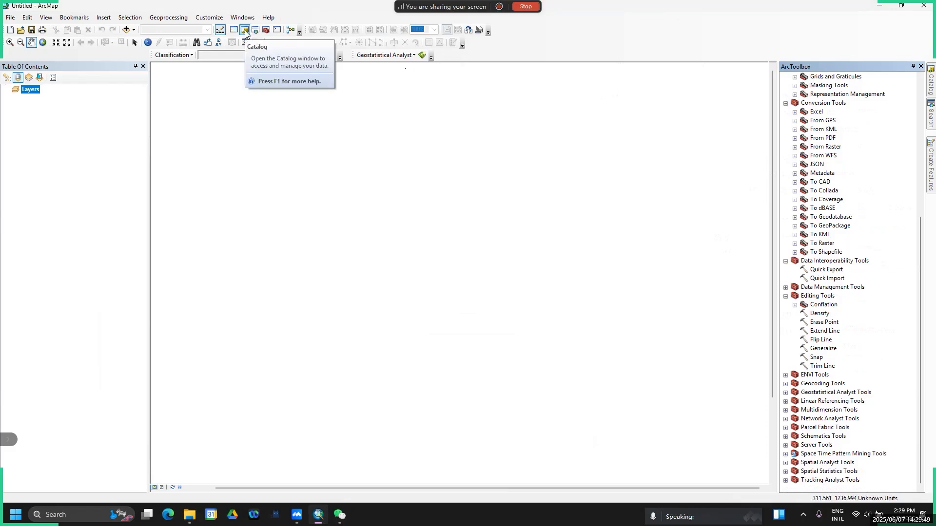
Start adding data to the map and browse to Folder Connections
{"action": "left_click", "coordinate": [133, 30]}
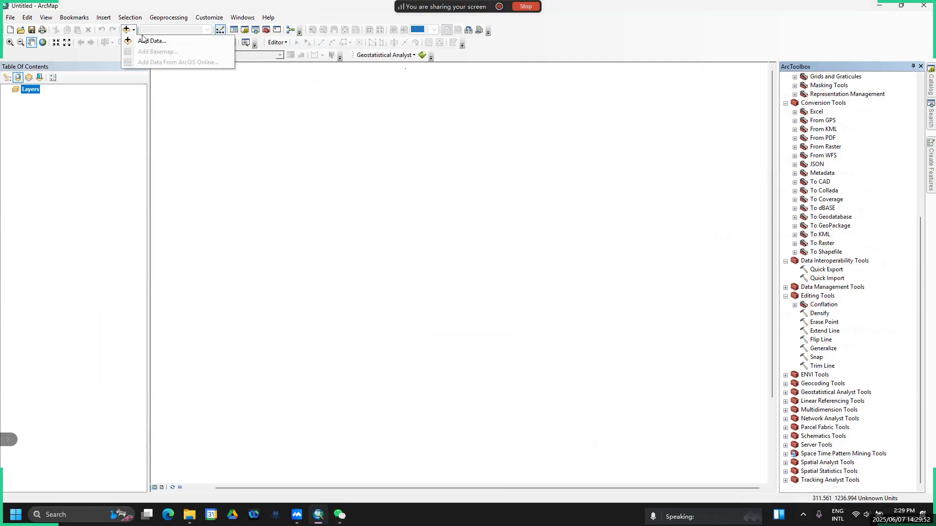
{"action": "left_click", "coordinate": [144, 41]}
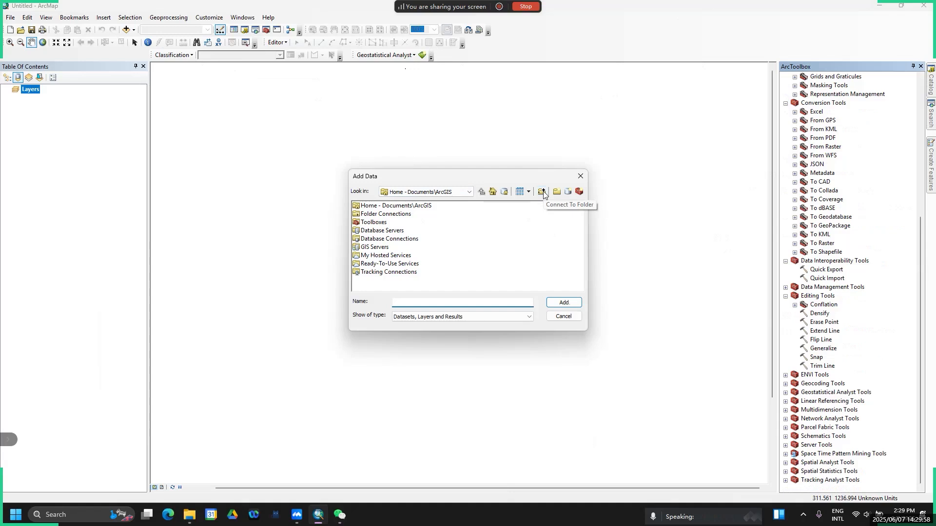
{"action": "left_click", "coordinate": [398, 217]}
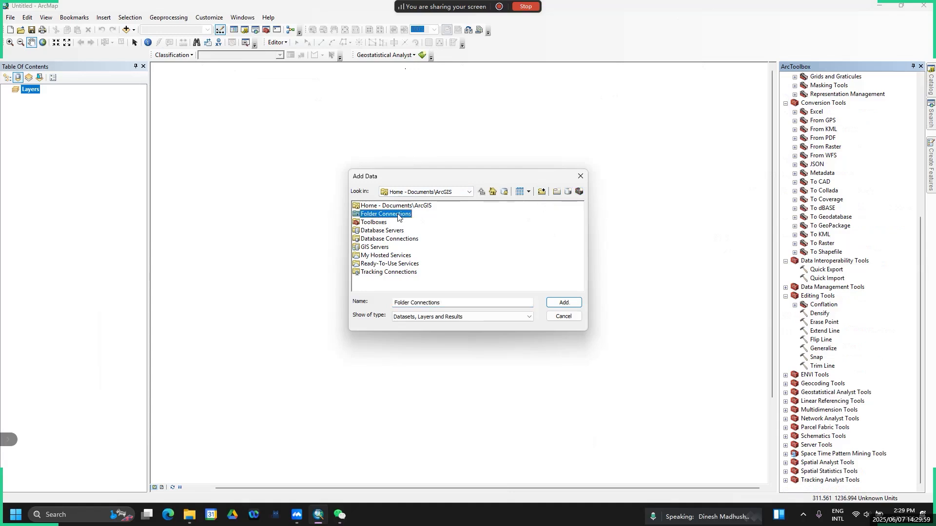
{"action": "double_click", "coordinate": [398, 217]}
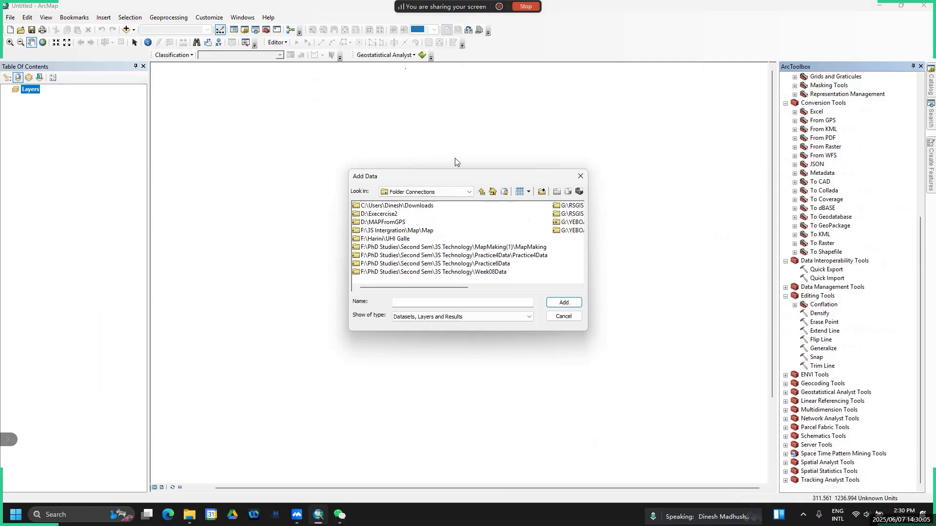
Create a folder connection to D:\IMSA_Training from within the Add Data dialog
{"action": "left_click", "coordinate": [541, 191]}
{"action": "double_click", "coordinate": [449, 237]}
{"action": "scroll", "coordinate": [426, 282], "scroll_direction": "down", "scroll_amount": 10}
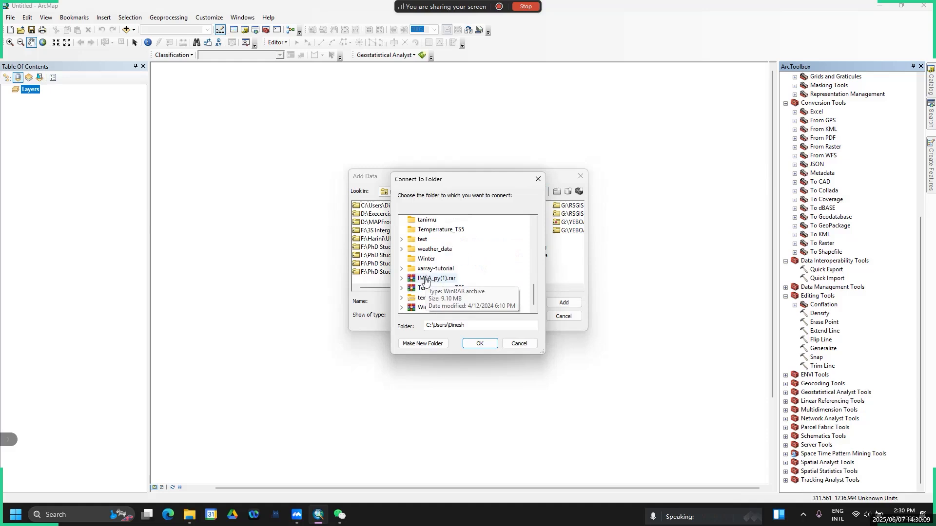
{"action": "scroll", "coordinate": [422, 250], "scroll_direction": "up", "scroll_amount": 3}
{"action": "scroll", "coordinate": [422, 250], "scroll_direction": "up", "scroll_amount": 10}
{"action": "scroll", "coordinate": [409, 271], "scroll_direction": "down", "scroll_amount": 2}
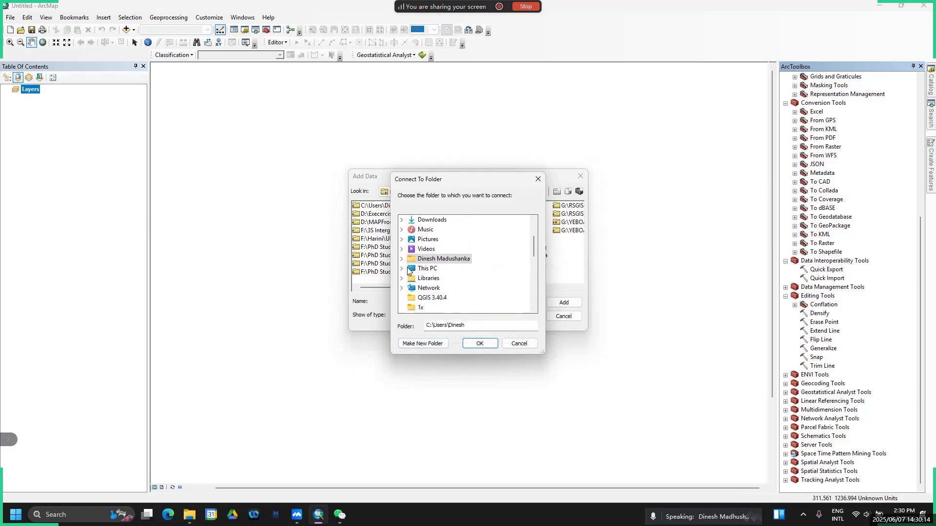
{"action": "scroll", "coordinate": [409, 271], "scroll_direction": "down", "scroll_amount": 2}
{"action": "scroll", "coordinate": [427, 266], "scroll_direction": "up", "scroll_amount": 2}
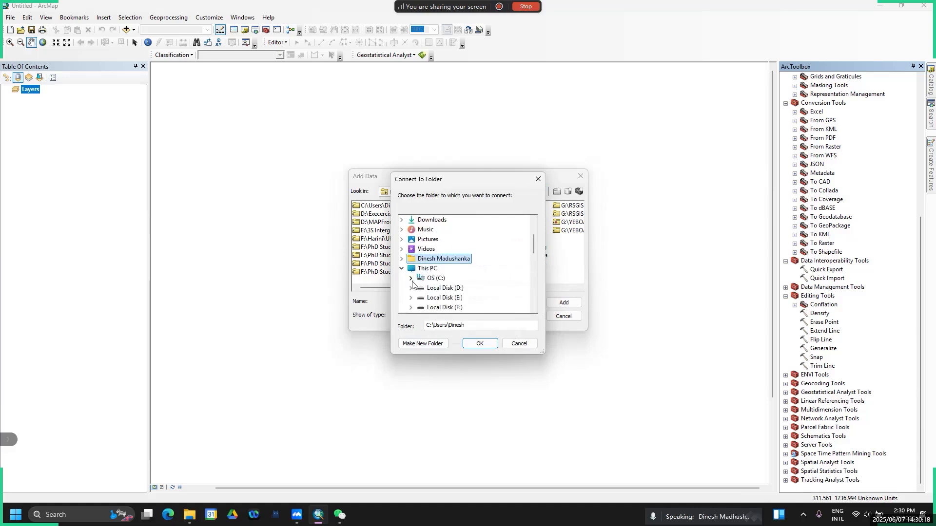
{"action": "scroll", "coordinate": [412, 282], "scroll_direction": "down", "scroll_amount": 1}
{"action": "left_click", "coordinate": [411, 258]}
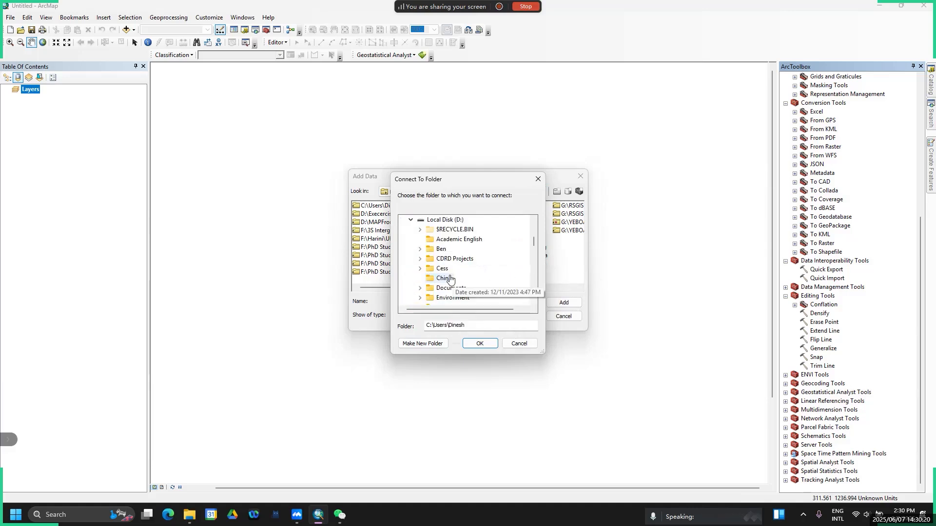
{"action": "scroll", "coordinate": [454, 281], "scroll_direction": "down", "scroll_amount": 2}
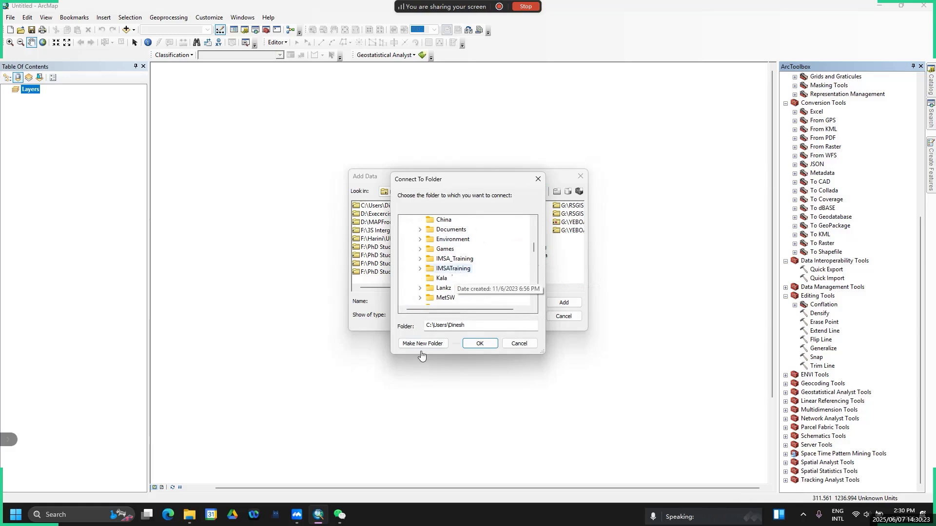
{"action": "left_click", "coordinate": [190, 516]}
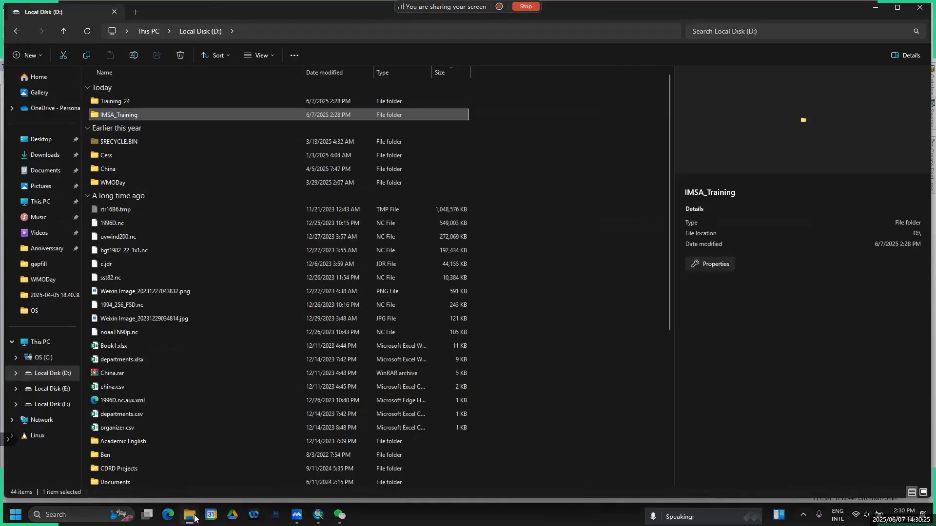
{"action": "left_click", "coordinate": [194, 517]}
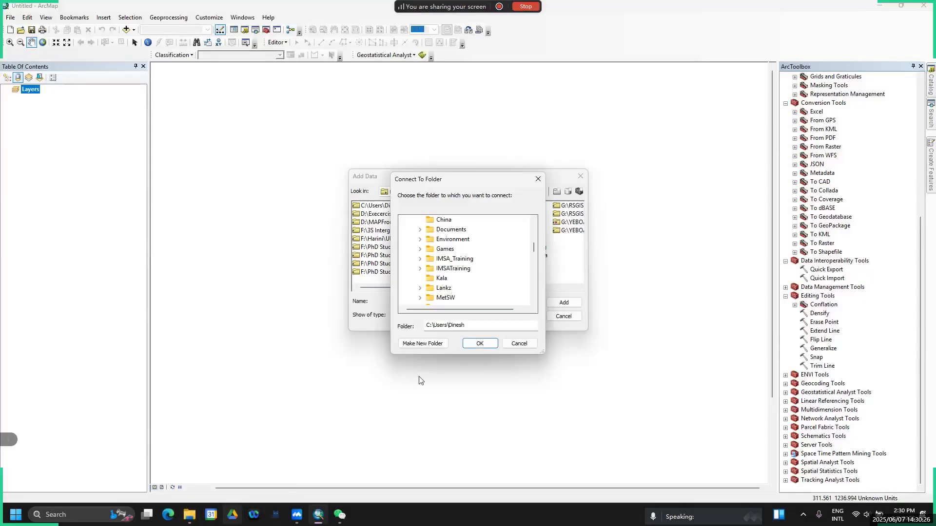
{"action": "left_click", "coordinate": [432, 262]}
{"action": "left_click", "coordinate": [480, 344]}
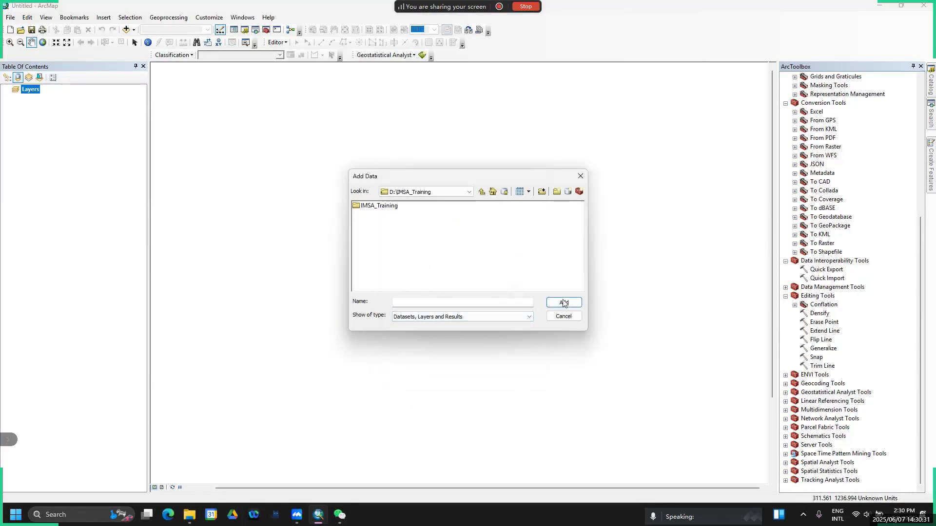
Check the nested IMSA_Training folder for Global Population.xls and dismiss the Add Data dialog without adding the file
{"action": "left_click", "coordinate": [385, 207]}
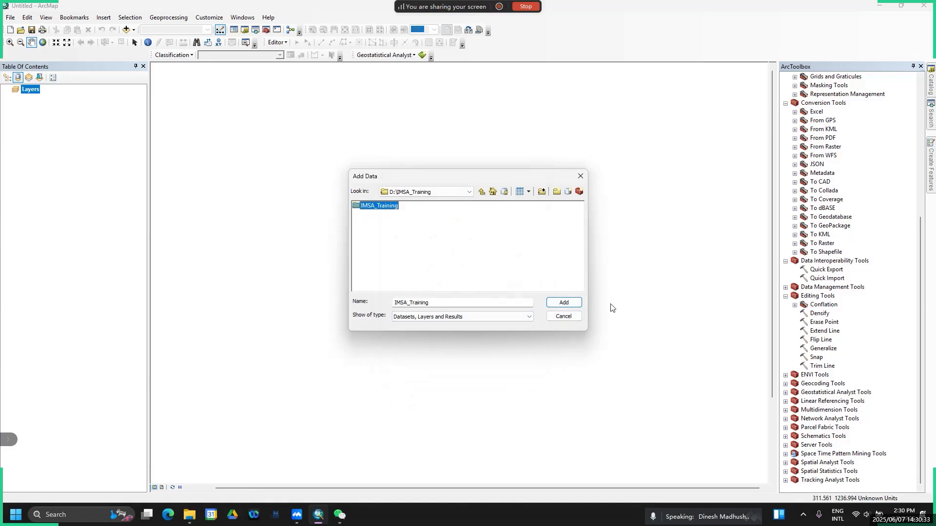
{"action": "left_click", "coordinate": [563, 303]}
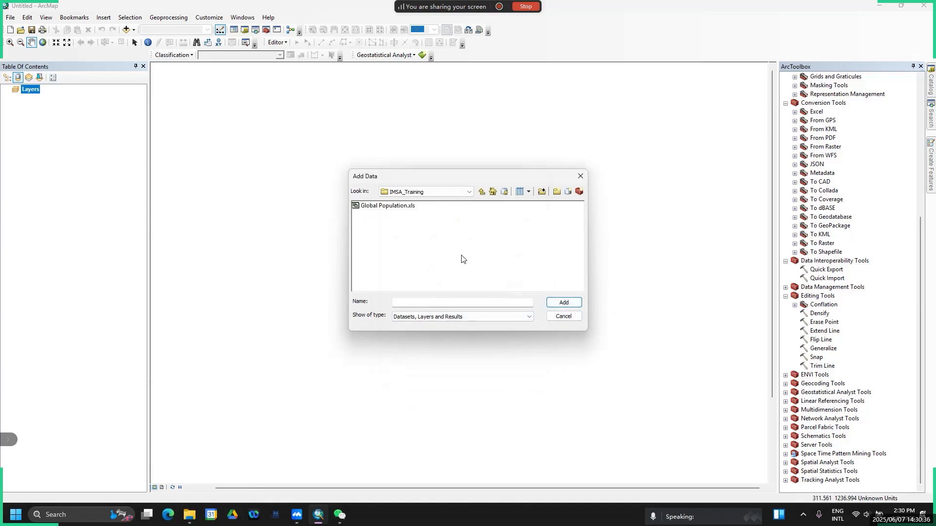
{"action": "left_click", "coordinate": [397, 211]}
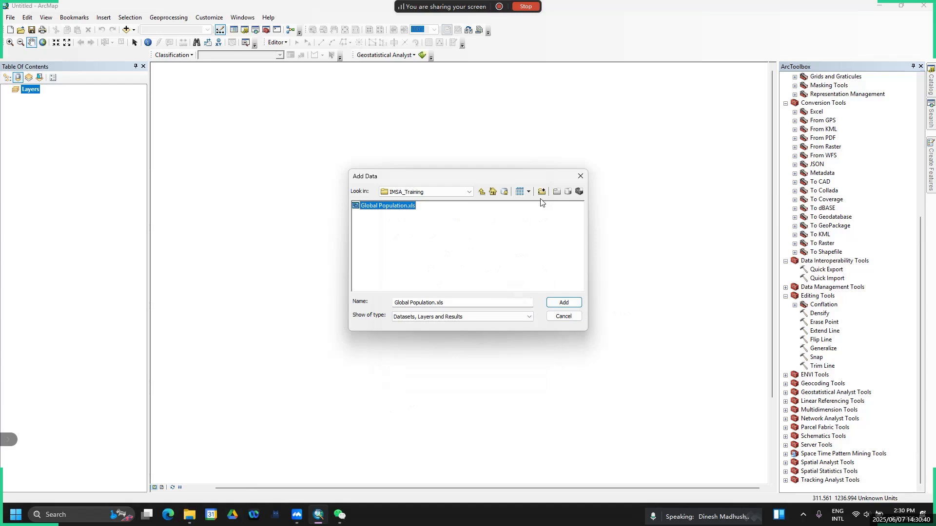
{"action": "left_click", "coordinate": [581, 177]}
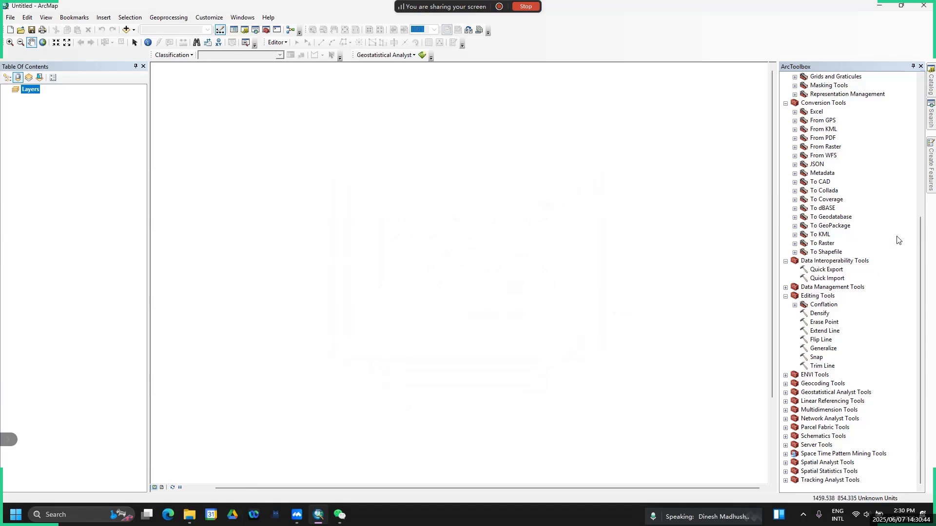
Connect the IMSA_Training folder on Local Disk (D:) again, this time through the Catalog's Folder Connections
{"action": "left_click", "coordinate": [932, 90]}
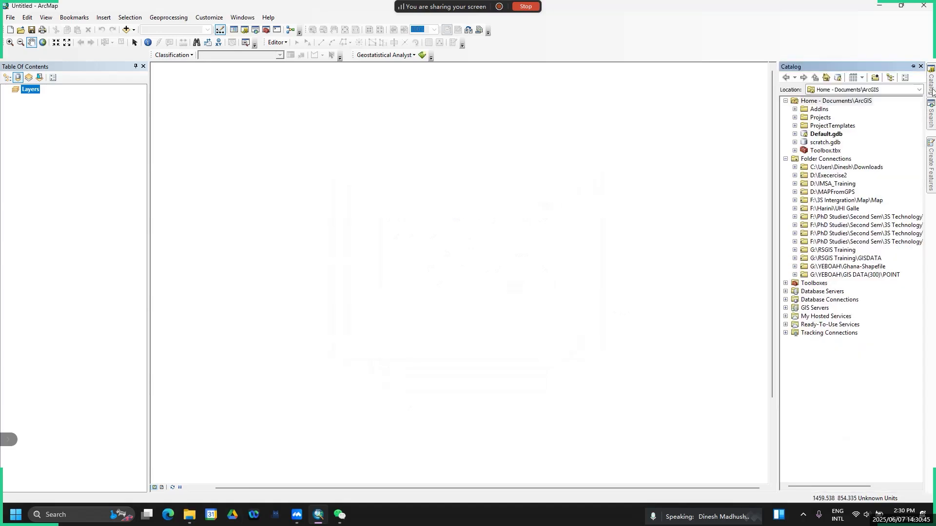
{"action": "left_click", "coordinate": [827, 159]}
{"action": "right_click", "coordinate": [827, 159]}
{"action": "left_click", "coordinate": [842, 166]}
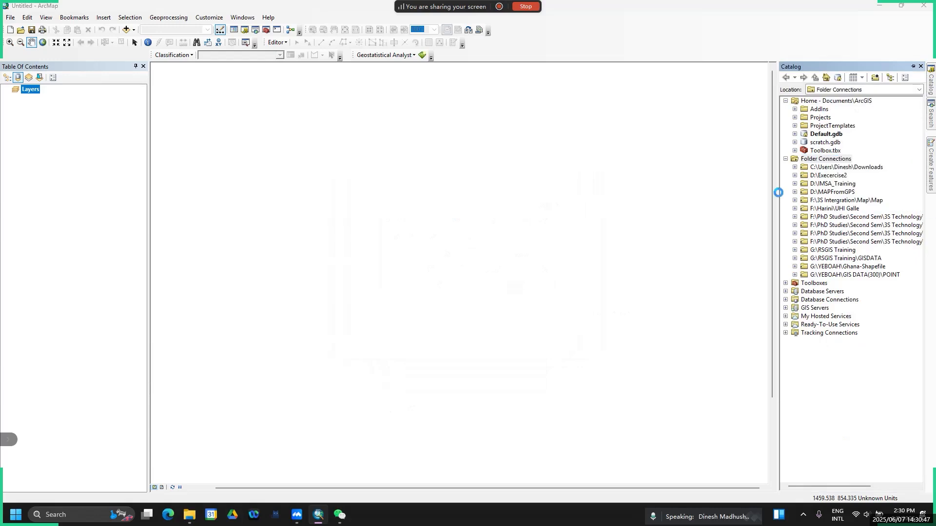
{"action": "scroll", "coordinate": [422, 292], "scroll_direction": "down", "scroll_amount": 2}
{"action": "scroll", "coordinate": [422, 299], "scroll_direction": "down", "scroll_amount": 2}
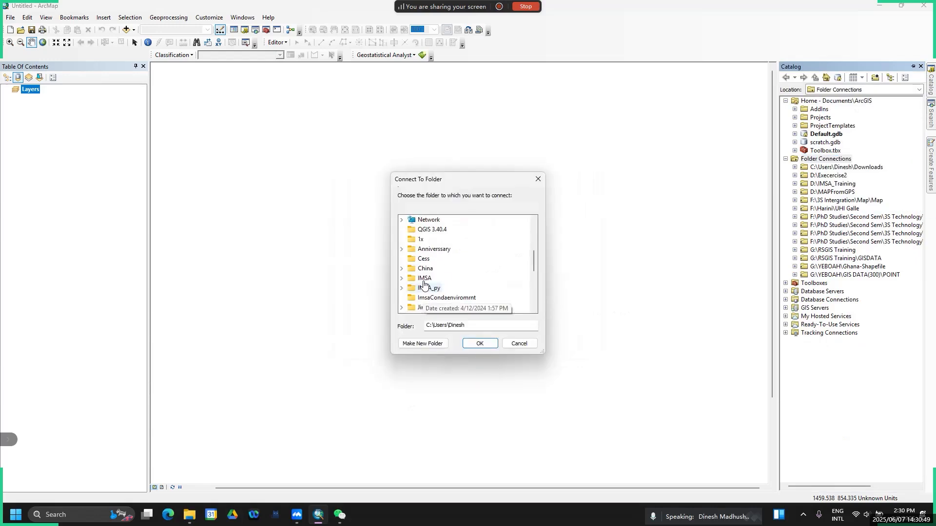
{"action": "scroll", "coordinate": [422, 293], "scroll_direction": "up", "scroll_amount": 1}
{"action": "left_click", "coordinate": [402, 230]}
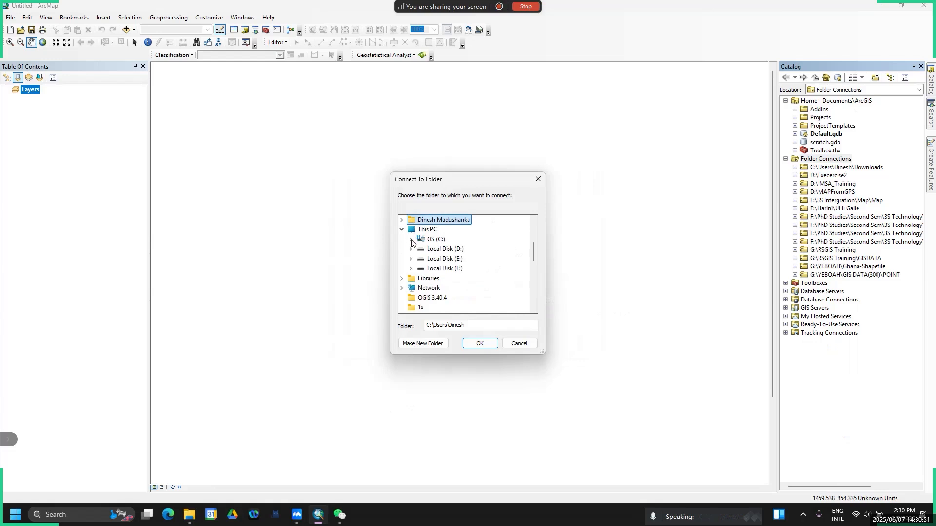
{"action": "left_click", "coordinate": [411, 249]}
{"action": "scroll", "coordinate": [448, 252], "scroll_direction": "down", "scroll_amount": 2}
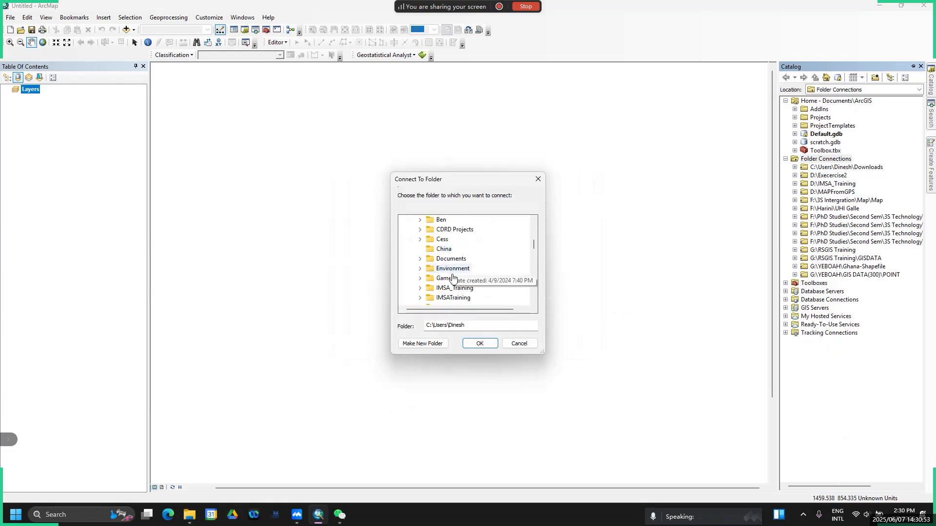
{"action": "left_click", "coordinate": [457, 259]}
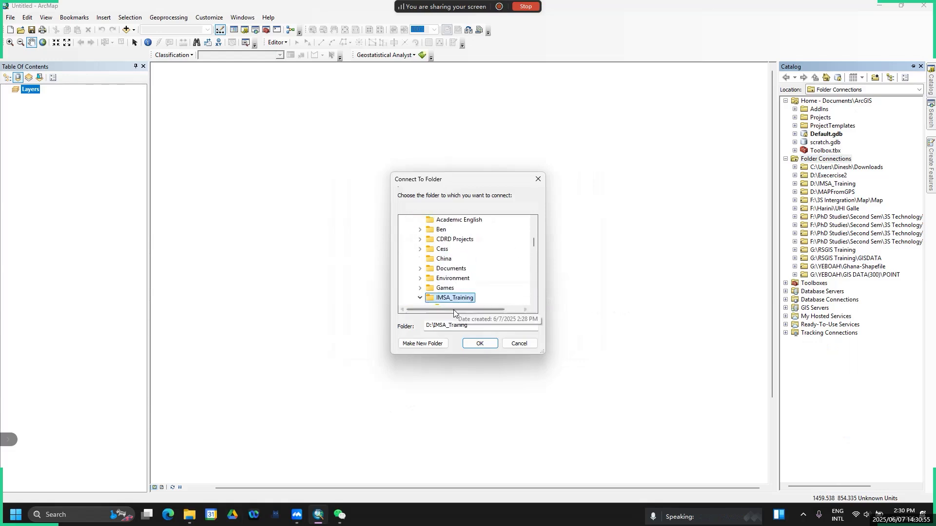
{"action": "left_click", "coordinate": [480, 344]}
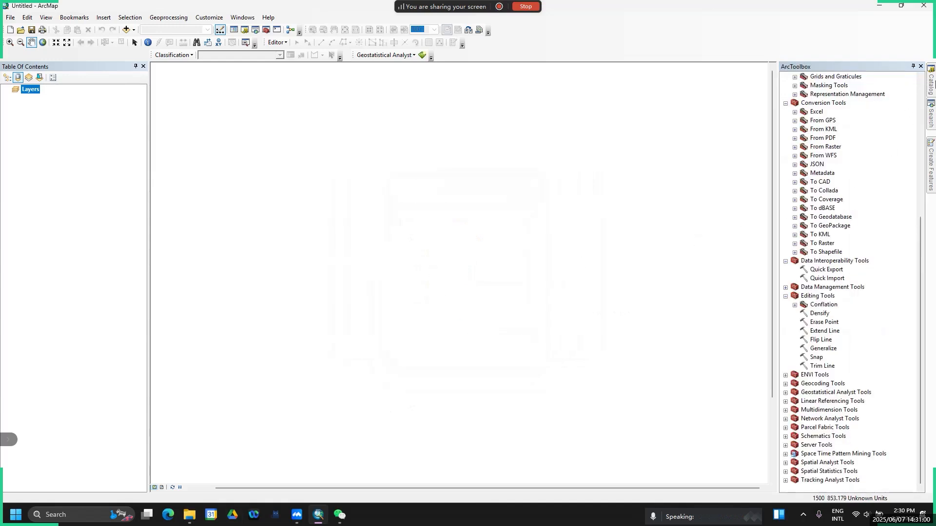
Pin the Catalog window open and set the ArcToolbox window to auto-hide
{"action": "mouse_move", "coordinate": [932, 84]}
{"action": "left_click", "coordinate": [913, 67]}
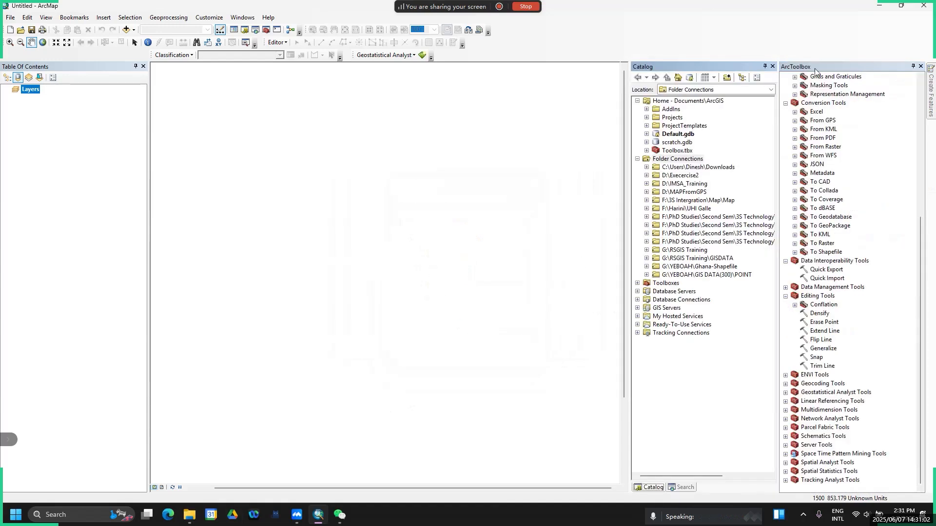
{"action": "left_click", "coordinate": [913, 68]}
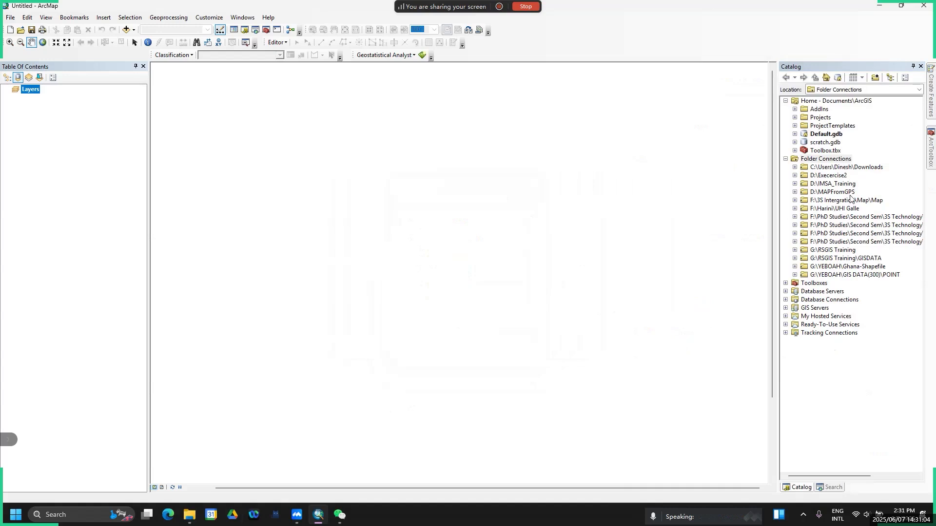
Expand the D:\IMSA_Training connection in the Catalog down to the sheet inside Global Population.xls
{"action": "left_click", "coordinate": [796, 184]}
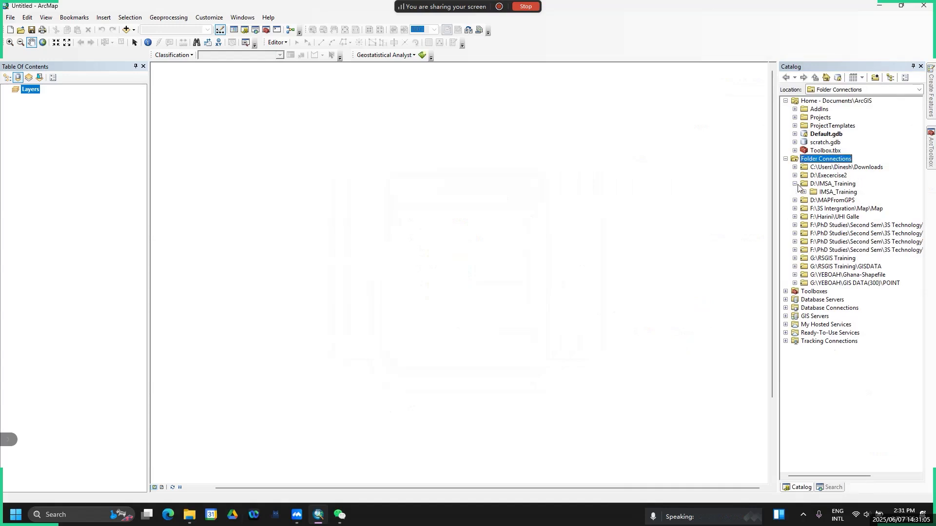
{"action": "left_click", "coordinate": [803, 191]}
{"action": "left_click", "coordinate": [813, 200]}
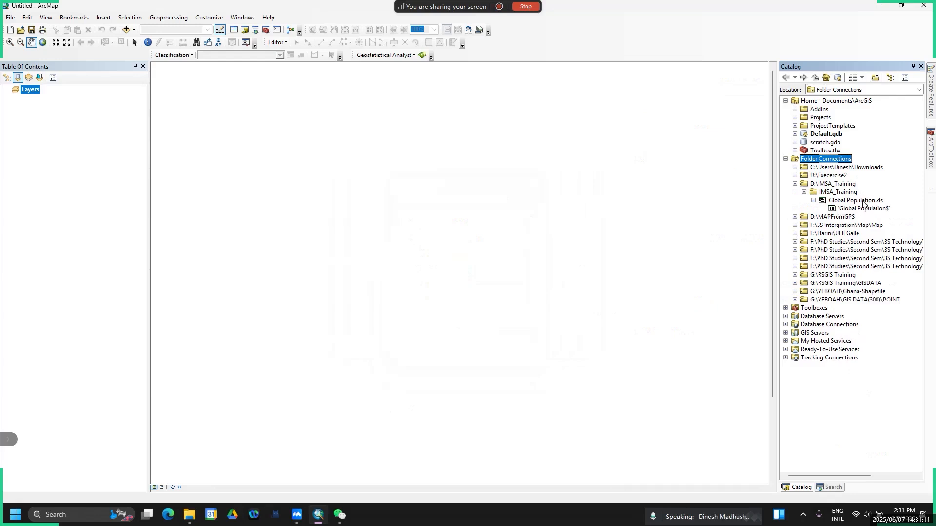
Switch to File Explorer and open the nested IMSA_Training folder inside D:\IMSA_Training
{"action": "left_click", "coordinate": [883, 8]}
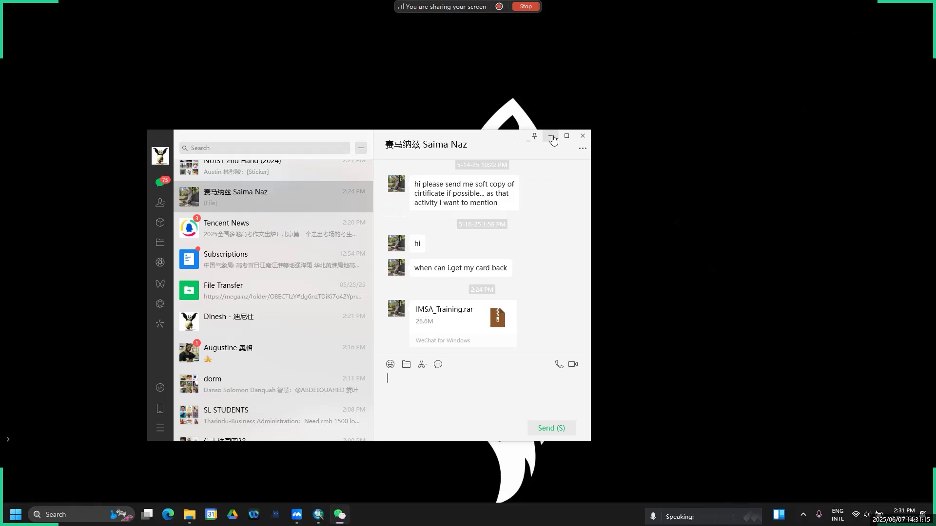
{"action": "left_click", "coordinate": [550, 136]}
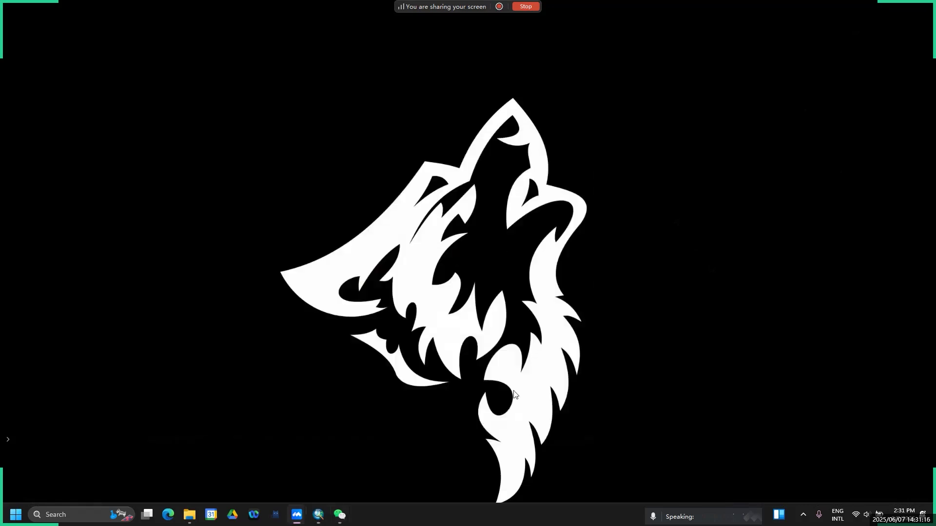
{"action": "left_click", "coordinate": [190, 515]}
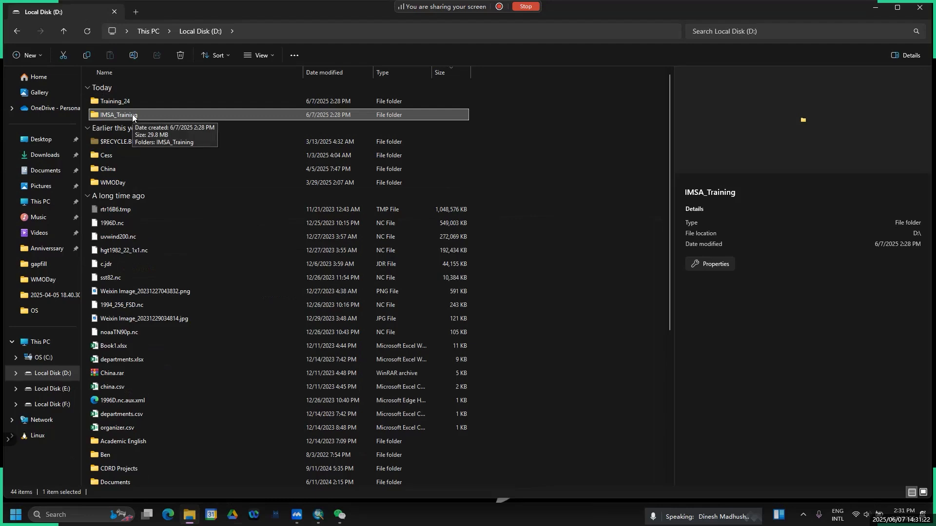
{"action": "double_click", "coordinate": [133, 114]}
{"action": "double_click", "coordinate": [126, 89]}
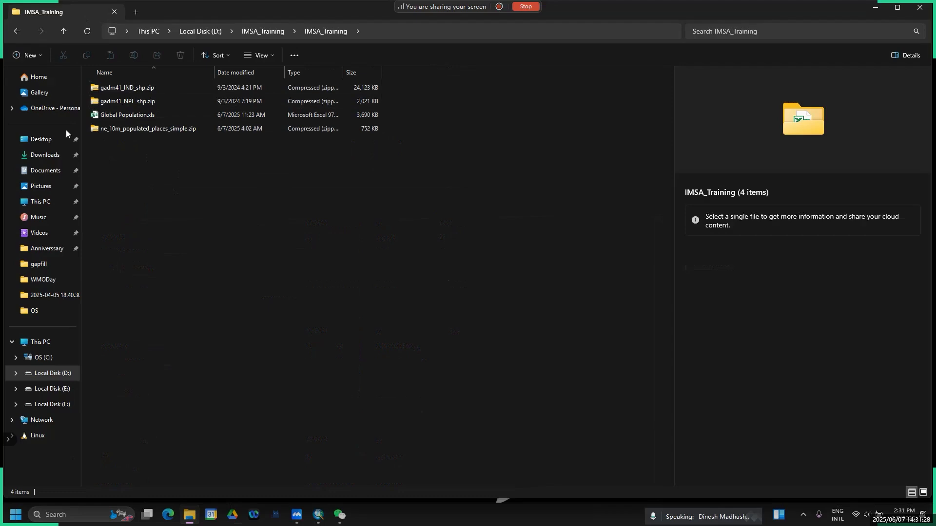
Extract gadm41_NPL_shp.zip into its own gadm41_NPL_shp folder
{"action": "left_click", "coordinate": [145, 100]}
{"action": "right_click", "coordinate": [145, 102]}
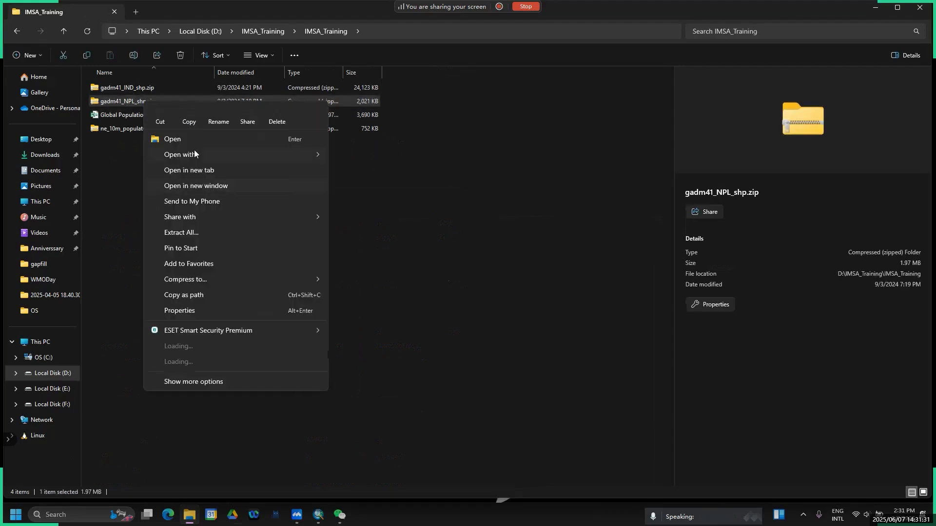
{"action": "left_click", "coordinate": [194, 365]}
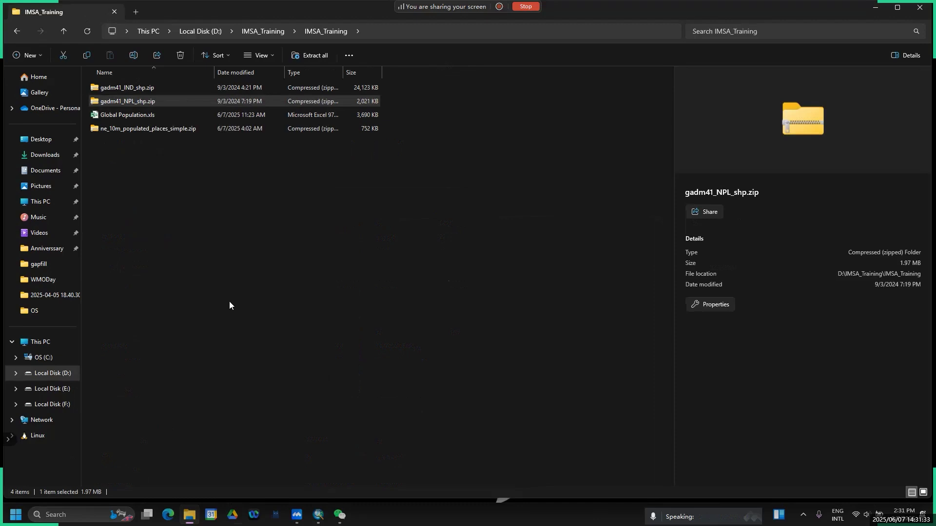
{"action": "left_click", "coordinate": [226, 270]}
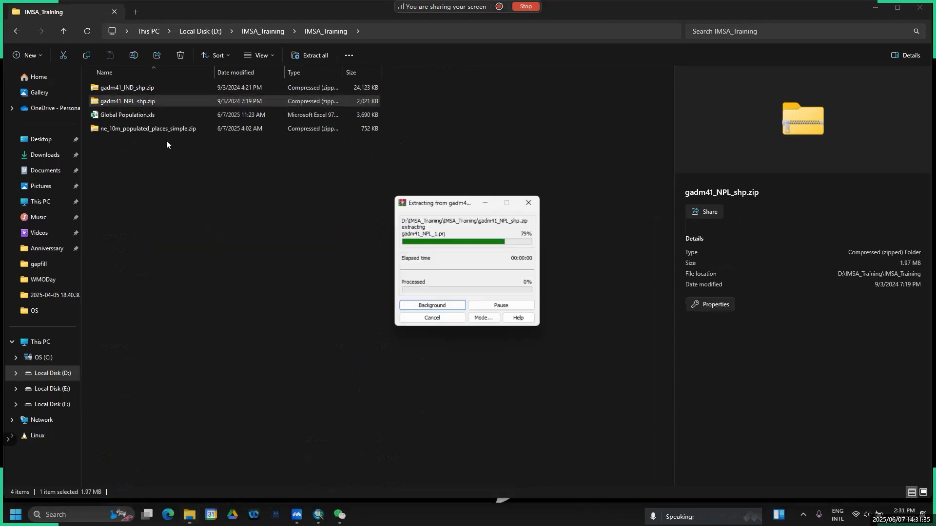
Extract gadm41_IND_shp.zip into its own gadm41_IND_shp folder
{"action": "right_click", "coordinate": [166, 89]}
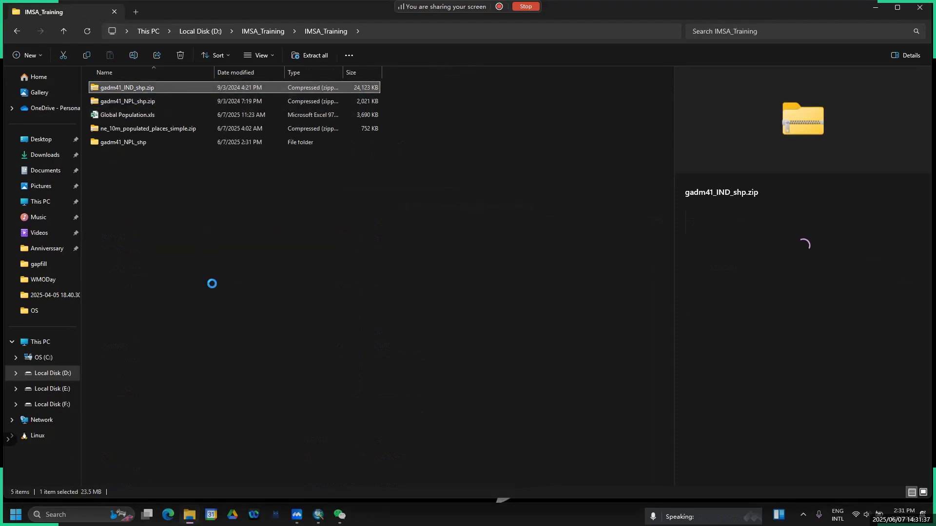
{"action": "left_click", "coordinate": [236, 356]}
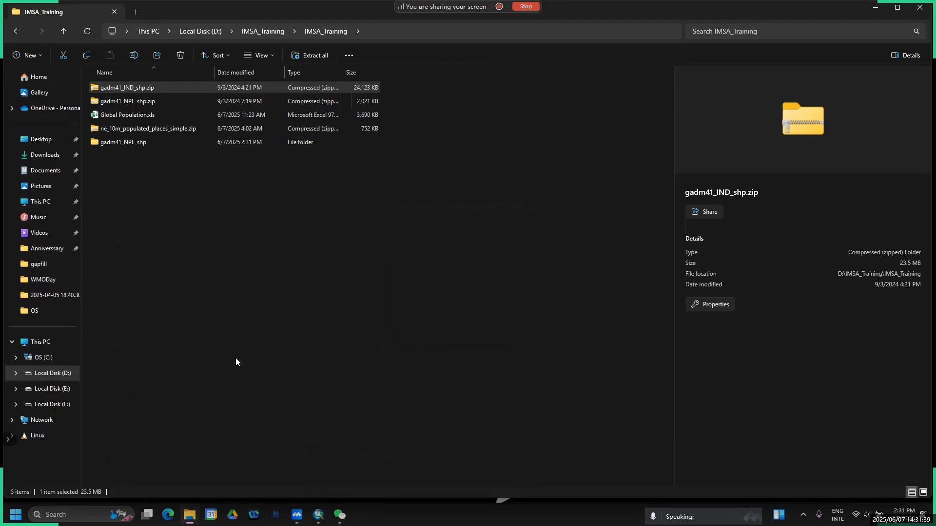
{"action": "left_click", "coordinate": [265, 257]}
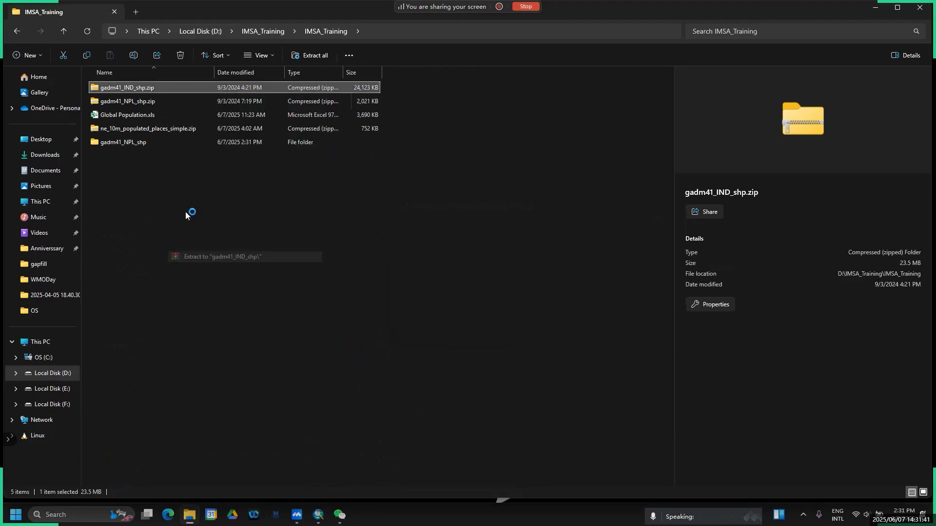
Extract ne_10m_populated_places_simple.zip into its own ne_10m_populated_places_simple folder
{"action": "left_click", "coordinate": [134, 144]}
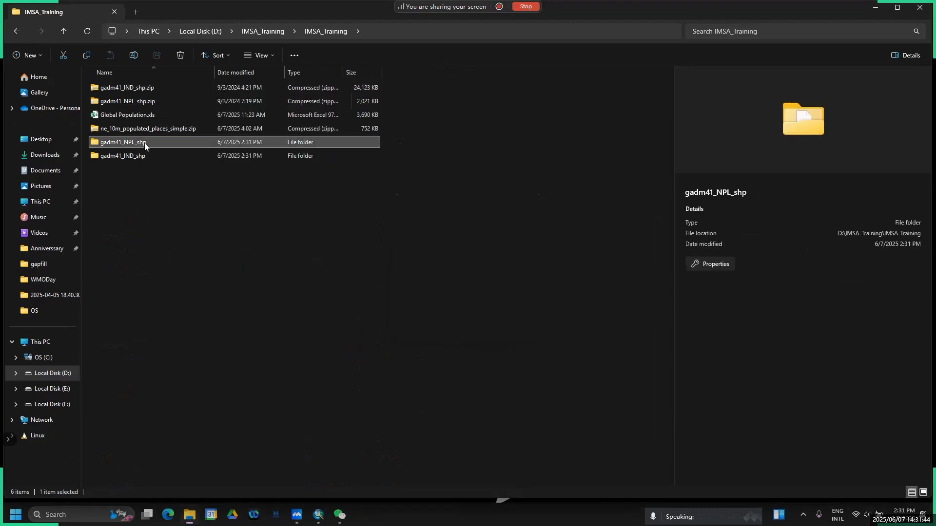
{"action": "left_click", "coordinate": [153, 130]}
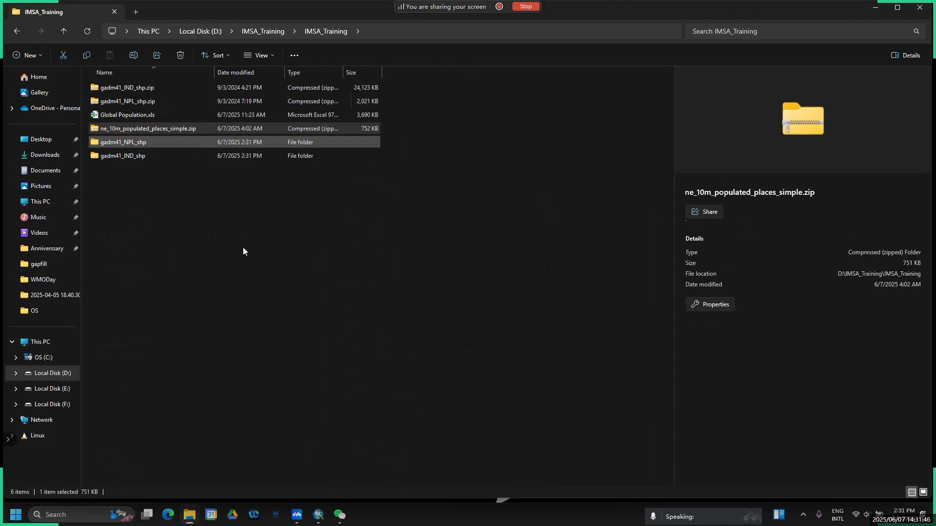
{"action": "right_click", "coordinate": [149, 129]}
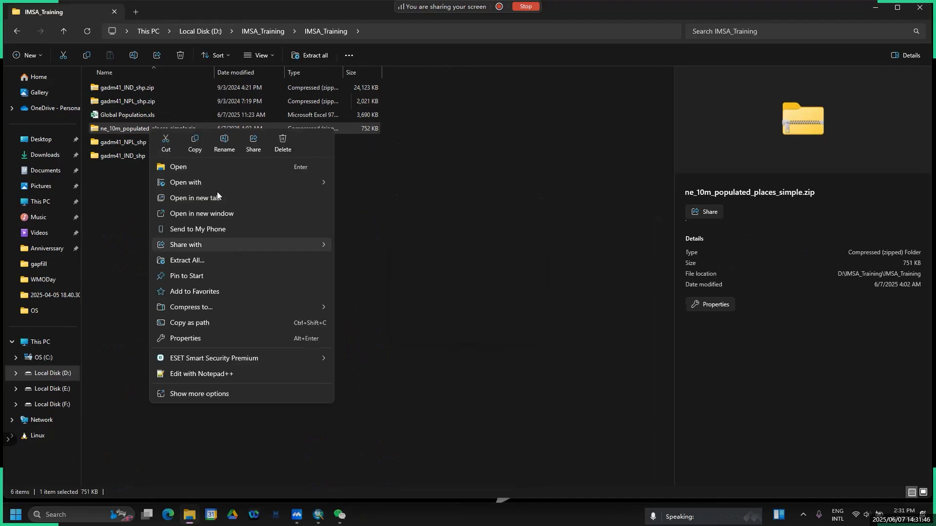
{"action": "left_click", "coordinate": [227, 390]}
{"action": "left_click", "coordinate": [221, 296]}
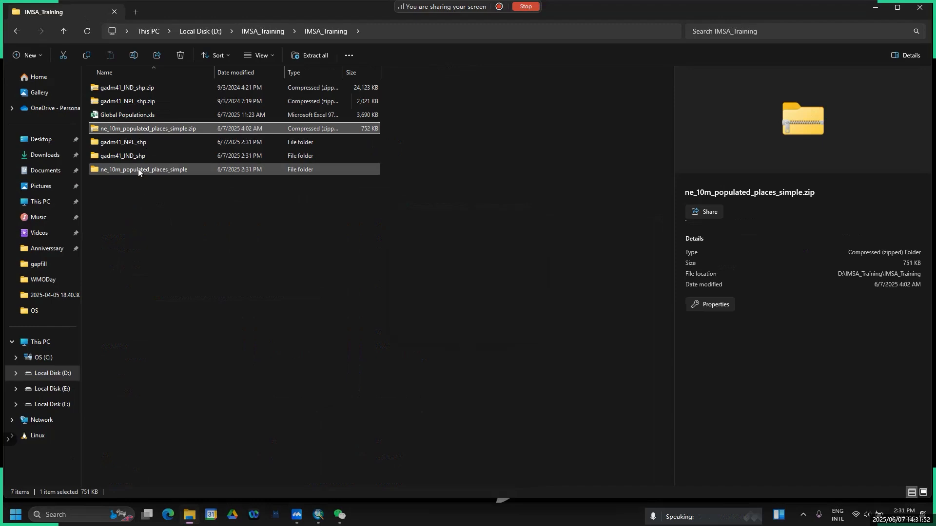
Compress the three extracted folders together with Global Population.xls into the archive IMSA_Training.rar
{"action": "left_click", "coordinate": [138, 169]}
{"action": "left_click", "coordinate": [134, 155], "text": "ctrl"}
{"action": "left_click", "coordinate": [136, 143], "text": "ctrl"}
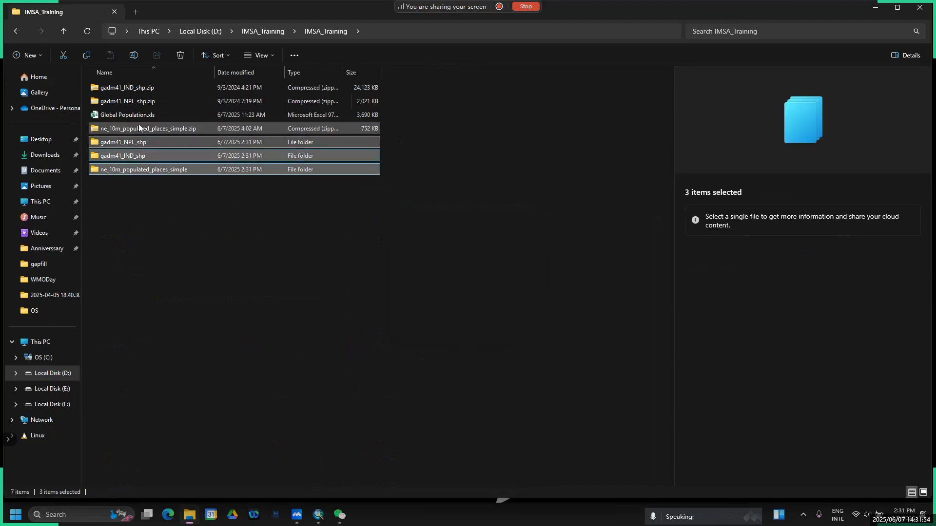
{"action": "left_click", "coordinate": [140, 117], "text": "ctrl"}
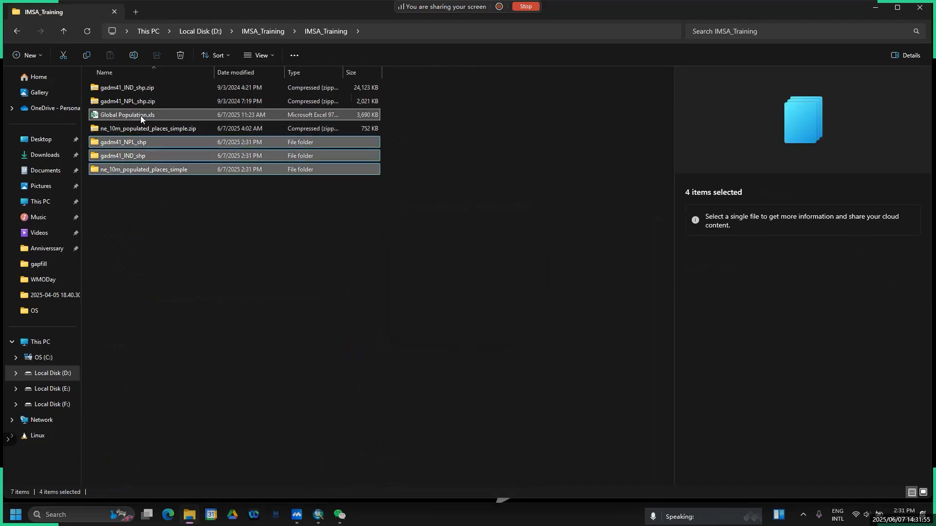
{"action": "right_click", "coordinate": [141, 115]}
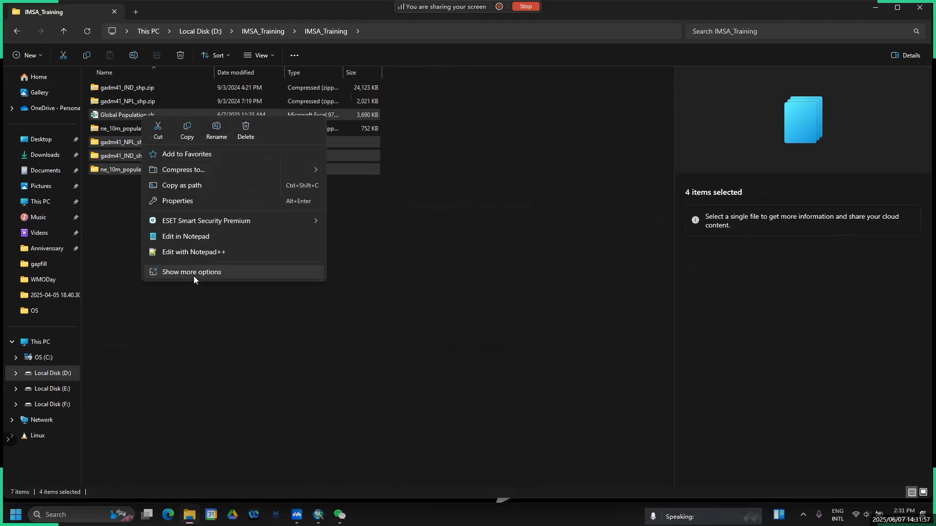
{"action": "left_click", "coordinate": [194, 276]}
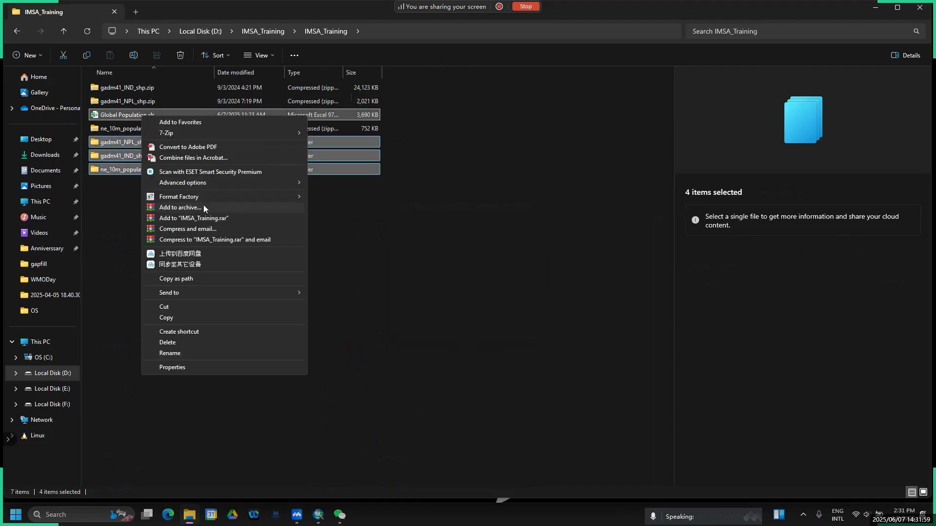
{"action": "left_click", "coordinate": [210, 219]}
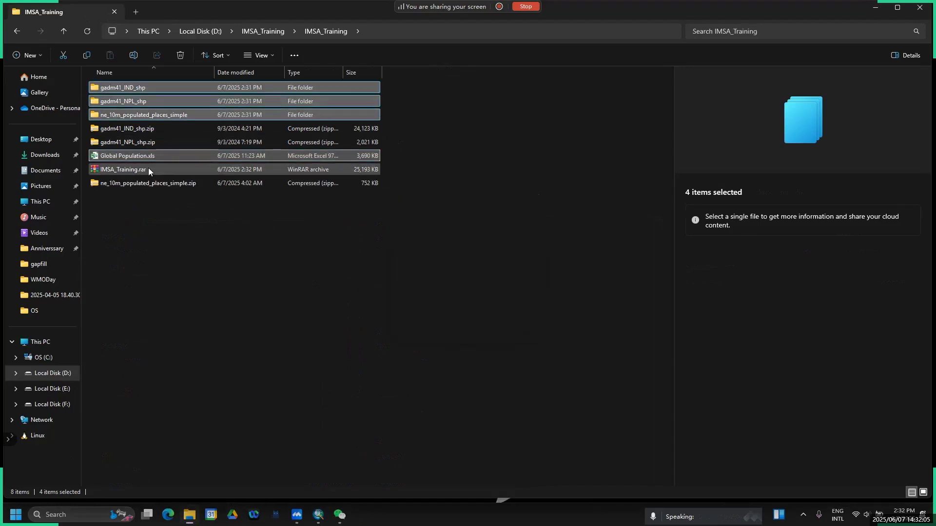
Send IMSA_Training.rar to the IMSA SWT P2 RS&GIS group chat in WeChat
{"action": "left_click", "coordinate": [148, 169]}
{"action": "left_click", "coordinate": [339, 515]}
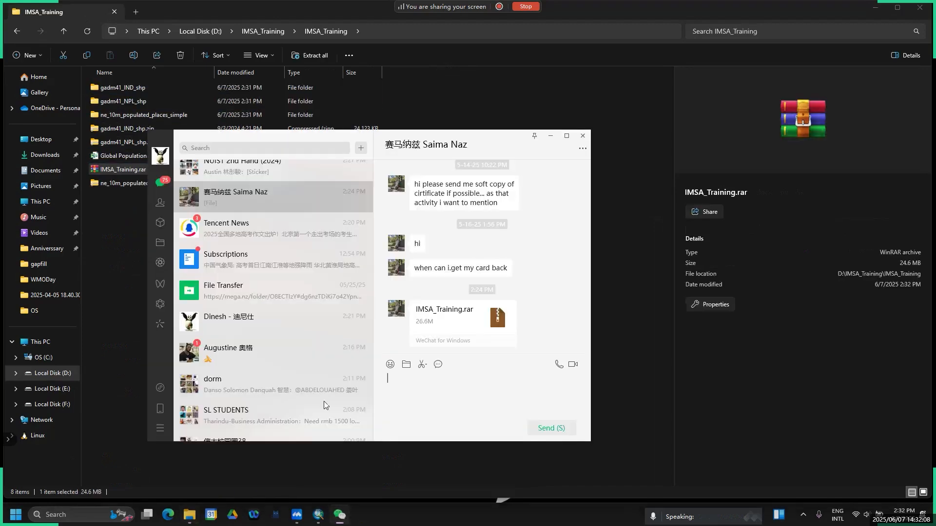
{"action": "scroll", "coordinate": [242, 232], "scroll_direction": "up", "scroll_amount": 10}
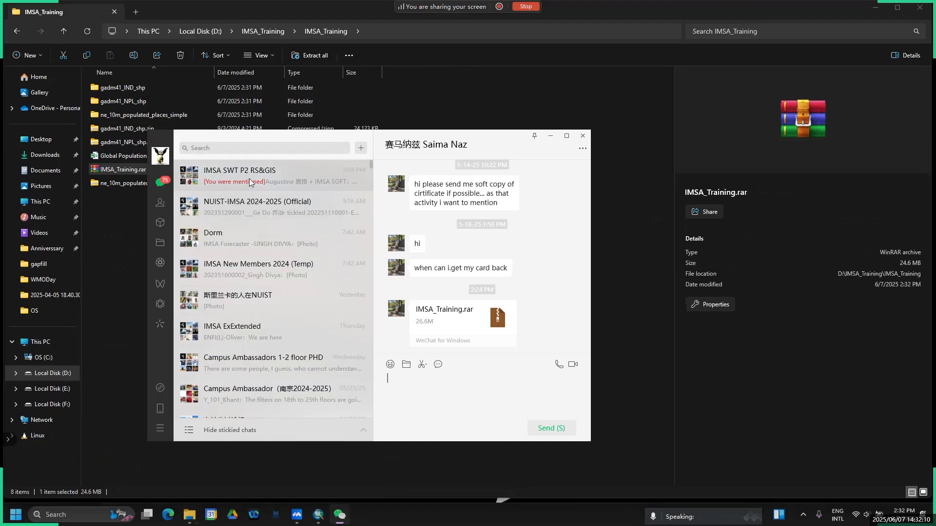
{"action": "left_click", "coordinate": [250, 180]}
{"action": "left_click_drag", "start_coordinate": [110, 170], "coordinate": [443, 280]}
{"action": "left_click", "coordinate": [334, 373]}
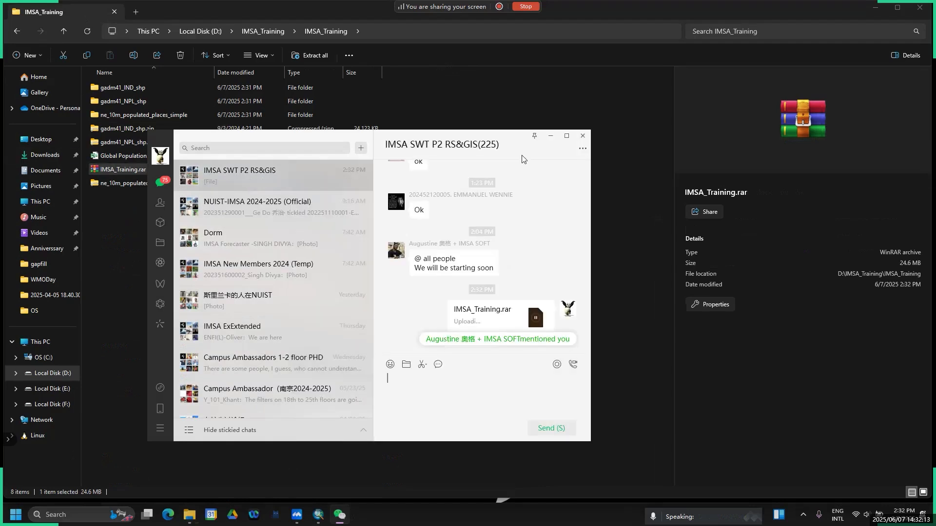
Switch back to ArcMap, refresh the Catalog's Folder Connections and expand D:\IMSA_Training down to its nested folder's contents
{"action": "left_click", "coordinate": [550, 137]}
{"action": "left_click", "coordinate": [868, 9]}
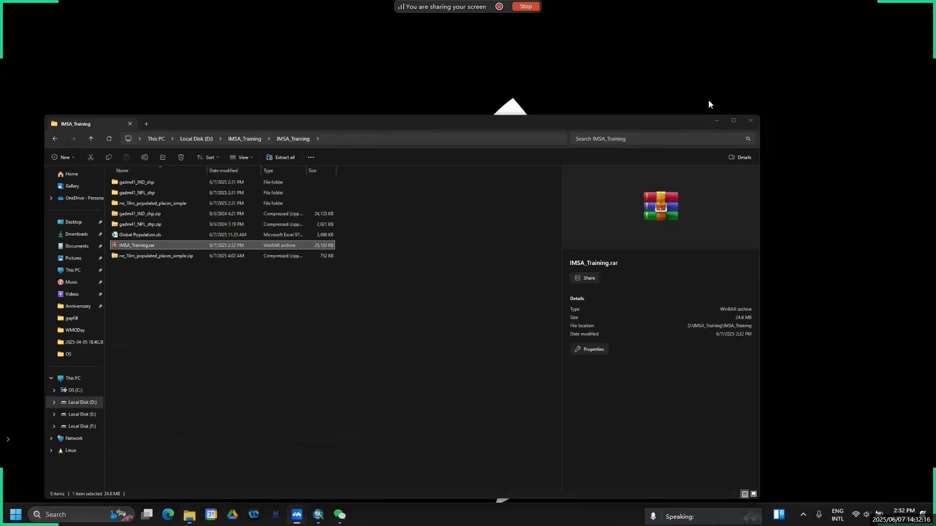
{"action": "left_click", "coordinate": [319, 515]}
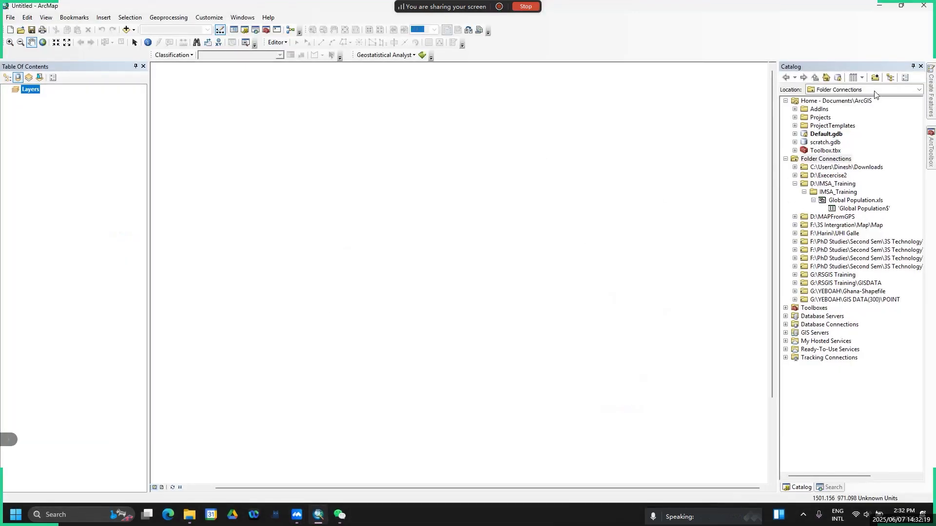
{"action": "right_click", "coordinate": [848, 161]}
{"action": "left_click", "coordinate": [857, 177]}
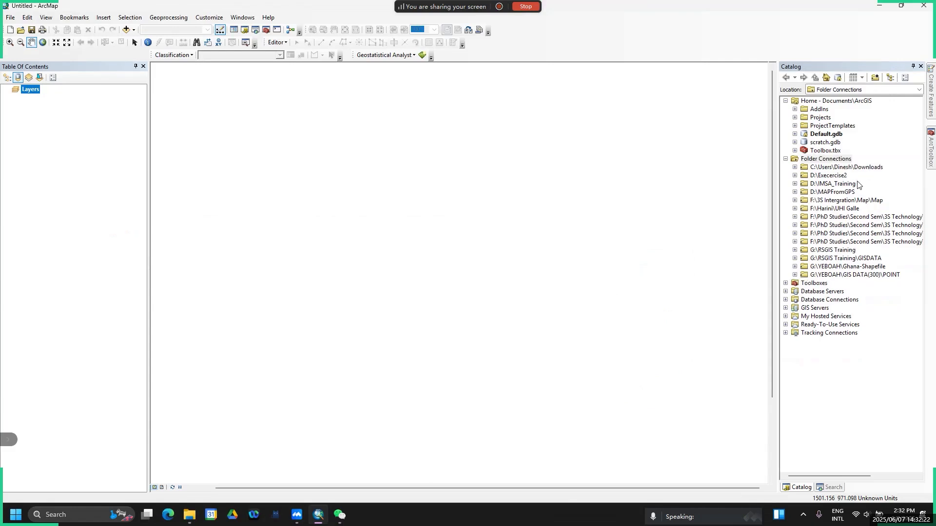
{"action": "left_click", "coordinate": [795, 184]}
{"action": "left_click", "coordinate": [804, 192]}
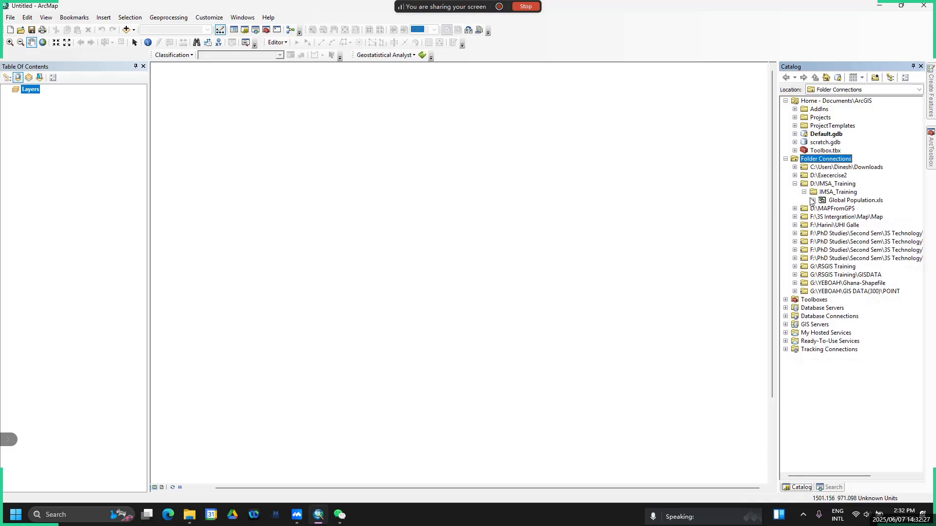
Refresh the D:\IMSA_Training connection itself in the Catalog
{"action": "left_click", "coordinate": [818, 193]}
{"action": "left_click", "coordinate": [820, 184]}
{"action": "right_click", "coordinate": [820, 184]}
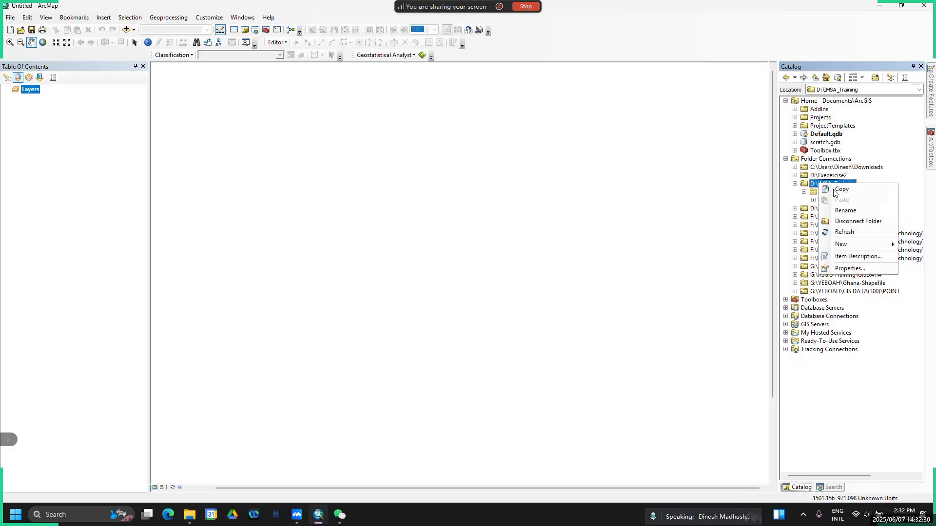
{"action": "left_click", "coordinate": [844, 232]}
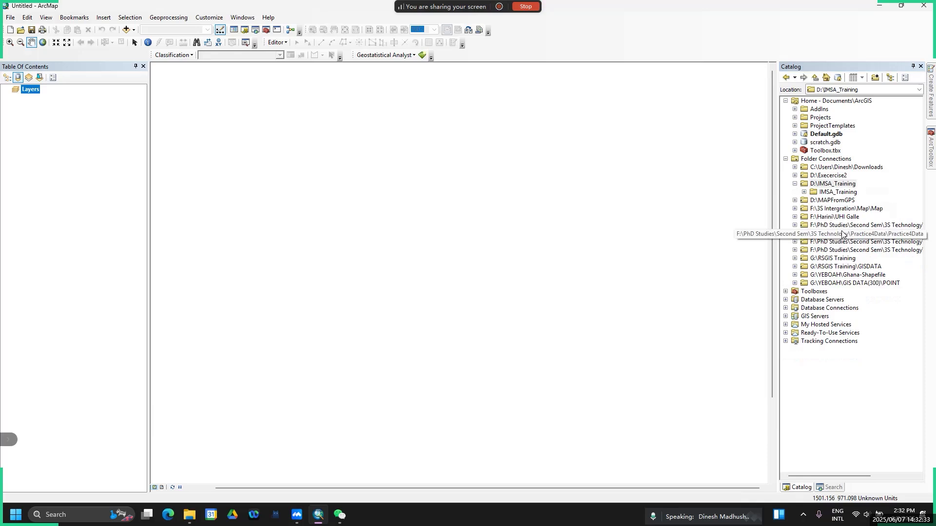
Expand the nested IMSA_Training folder and its gadm41_IND_shp, gadm41_NPL_shp and ne_10m_populated_places_simple subfolders in the Catalog
{"action": "left_click", "coordinate": [804, 193]}
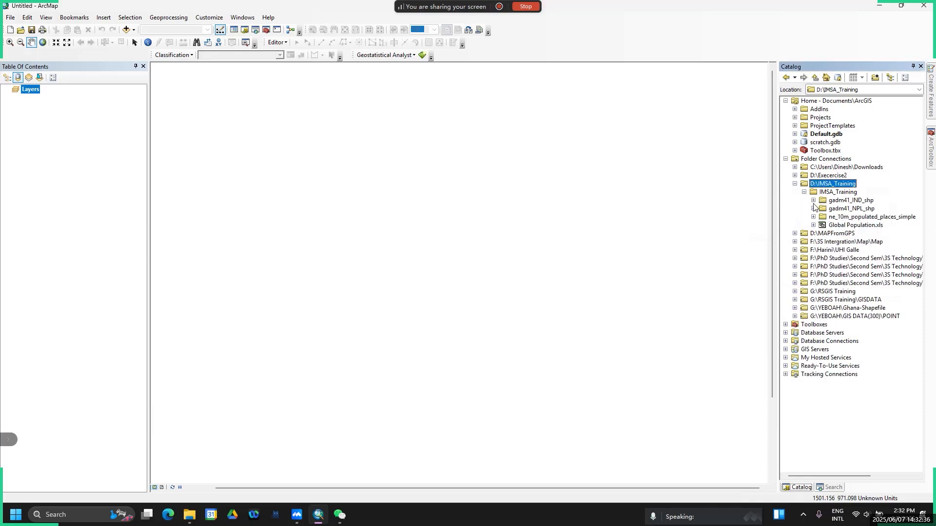
{"action": "left_click", "coordinate": [814, 200]}
{"action": "left_click", "coordinate": [813, 242]}
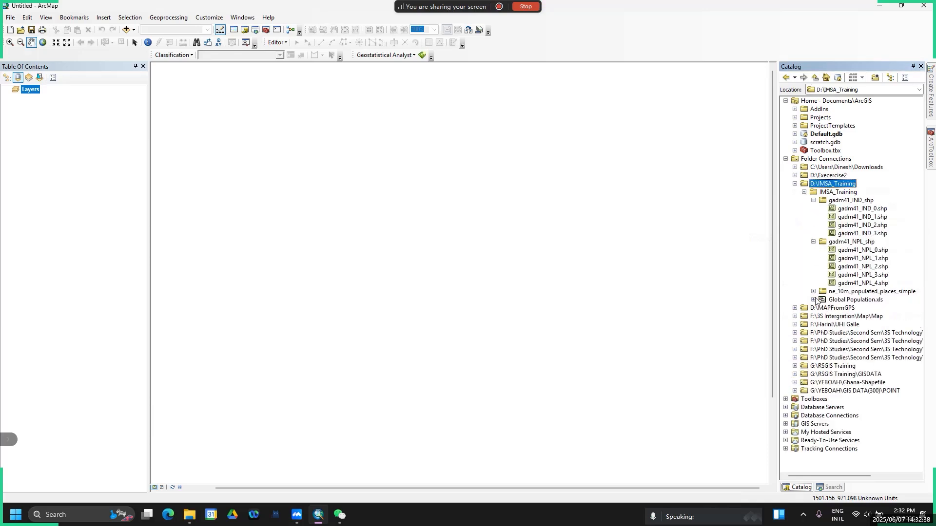
{"action": "left_click", "coordinate": [813, 292]}
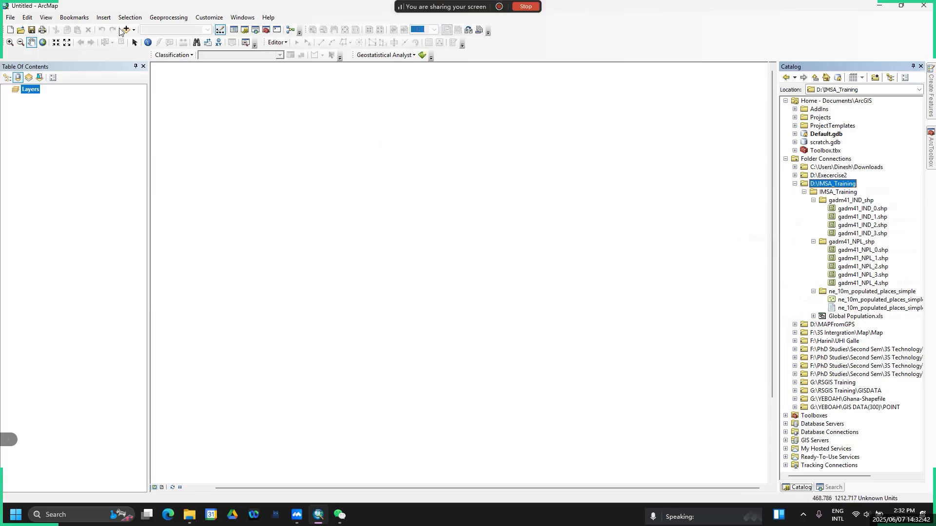
Check the IMSA_Training folder's contents in the Add Data dialog and dismiss it without adding anything
{"action": "left_click", "coordinate": [133, 29]}
{"action": "left_click", "coordinate": [149, 41]}
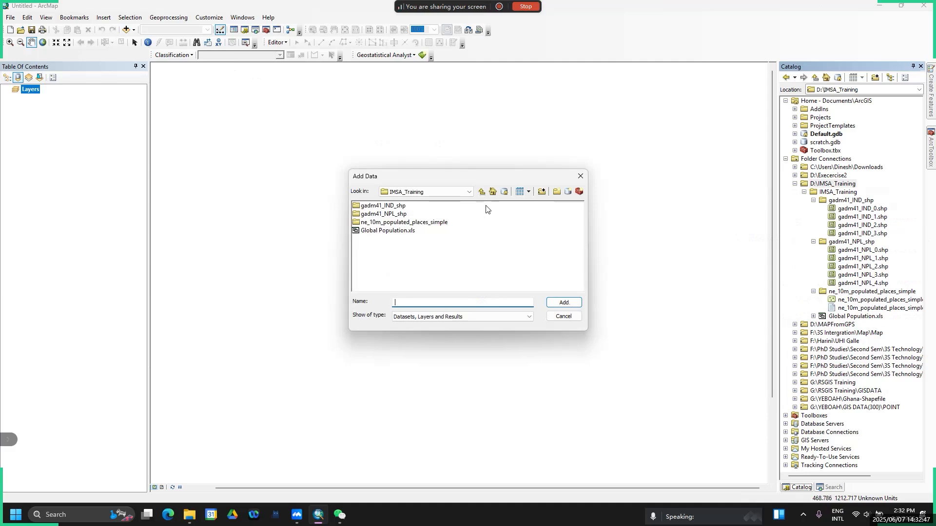
{"action": "left_click", "coordinate": [580, 176]}
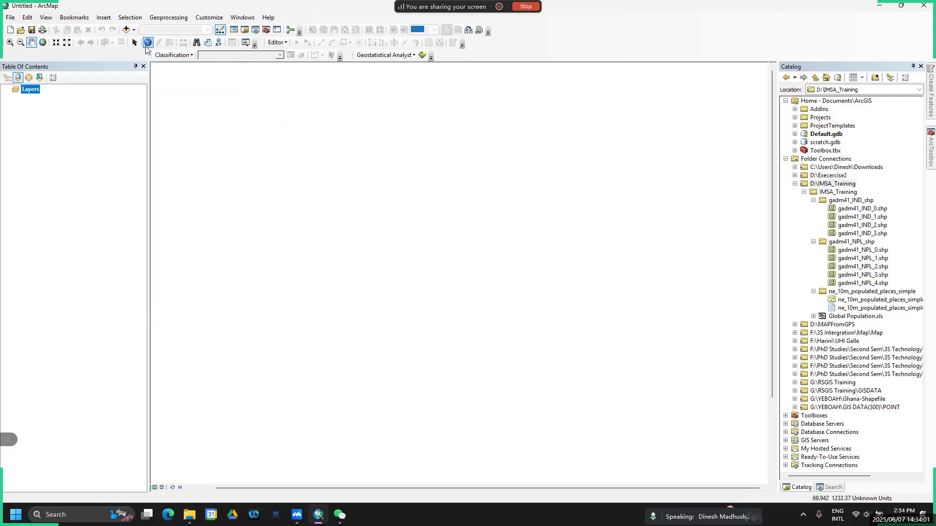
{"action": "left_click", "coordinate": [127, 30]}
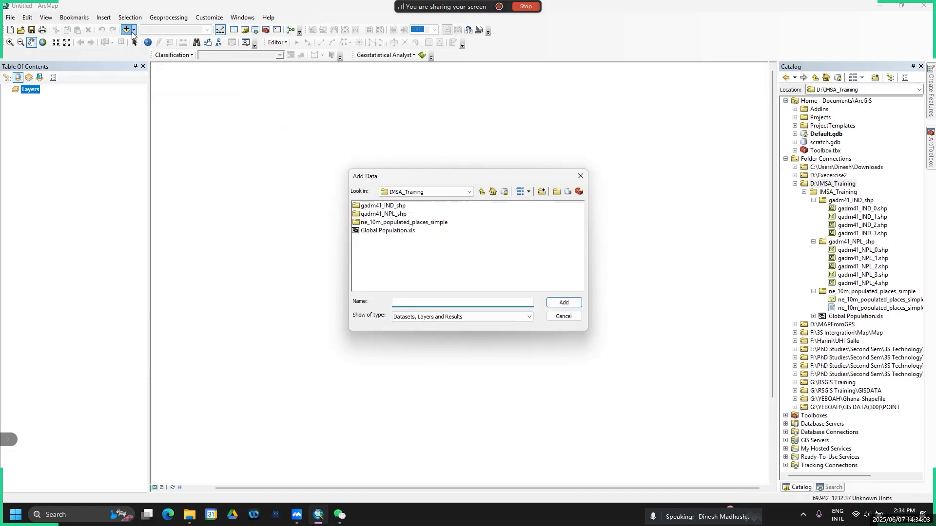
{"action": "left_click", "coordinate": [579, 177]}
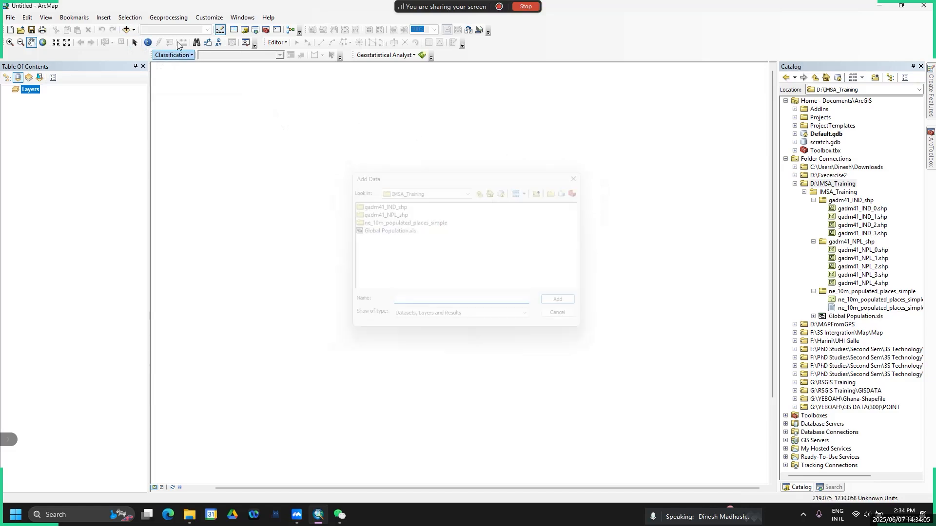
{"action": "left_click", "coordinate": [134, 31]}
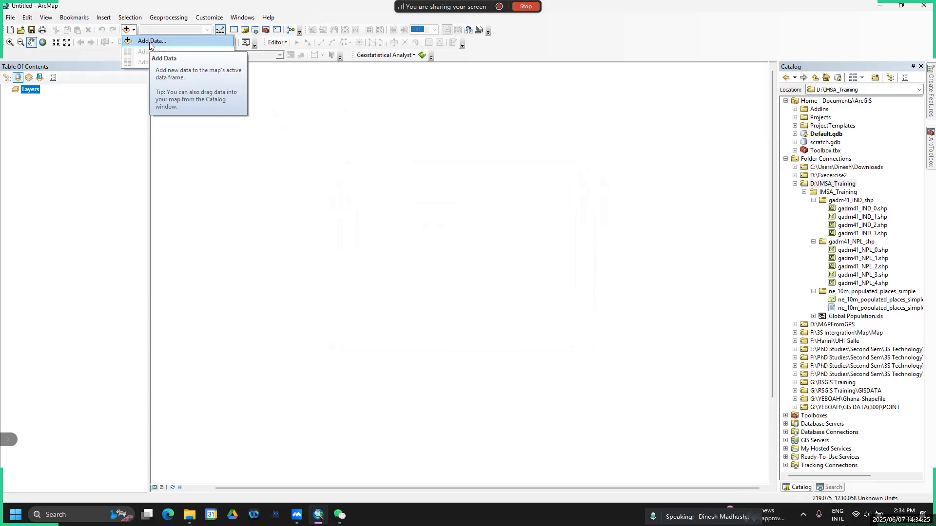
{"action": "left_click", "coordinate": [149, 42]}
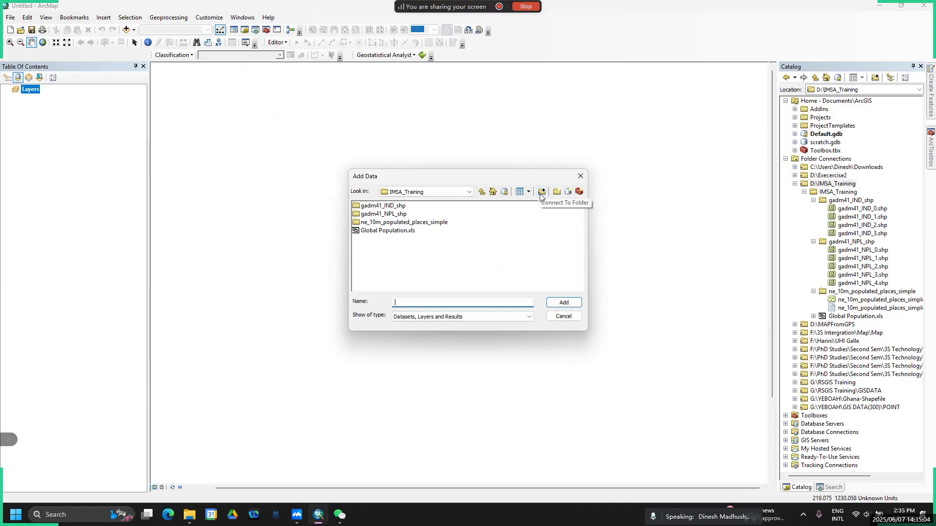
{"action": "left_click", "coordinate": [579, 177]}
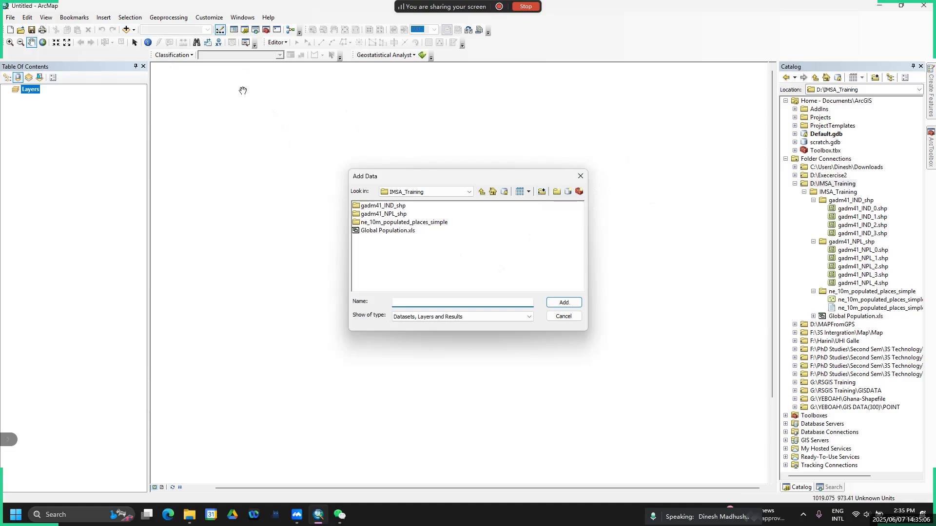
{"action": "left_click", "coordinate": [135, 31]}
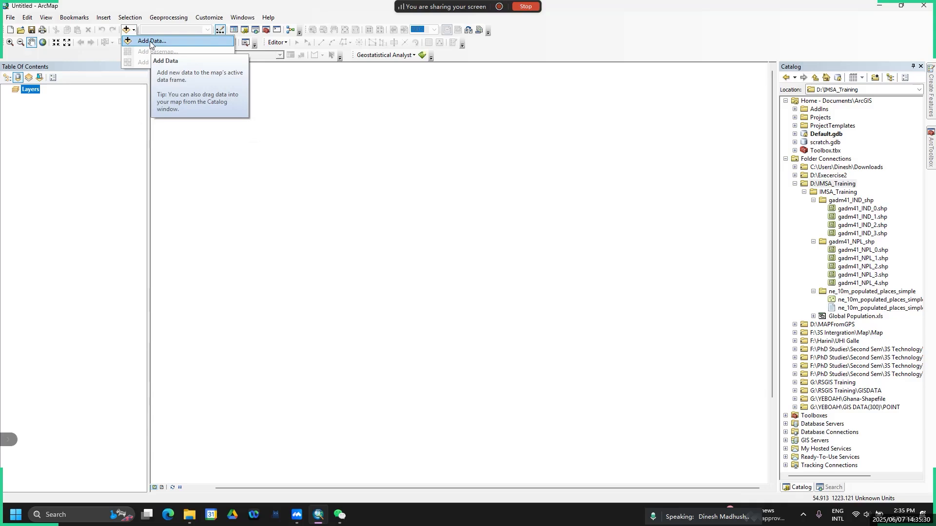
{"action": "left_click", "coordinate": [151, 41]}
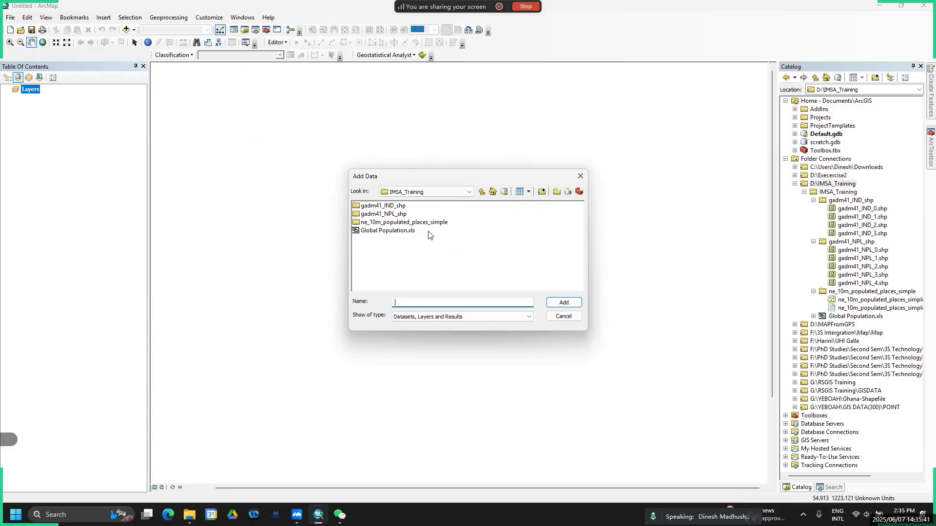
{"action": "left_click", "coordinate": [542, 192]}
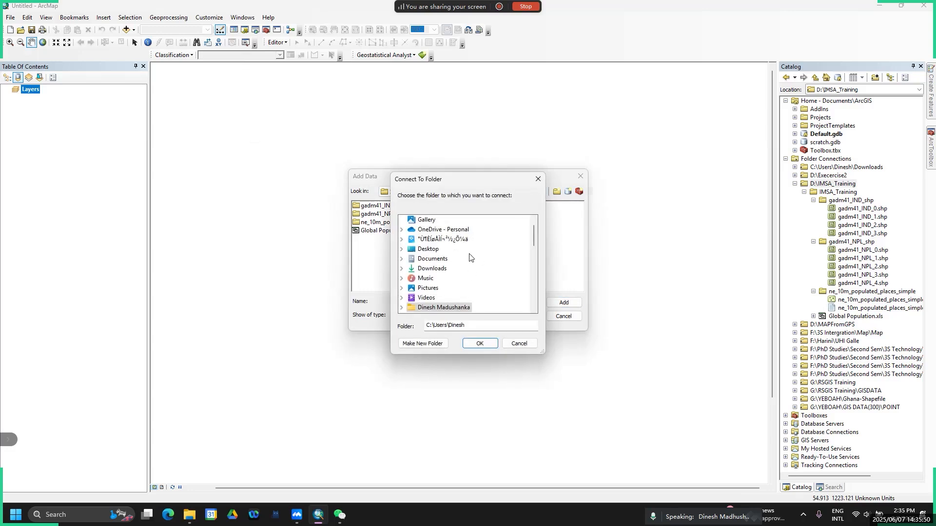
{"action": "scroll", "coordinate": [466, 258], "scroll_direction": "down", "scroll_amount": 1}
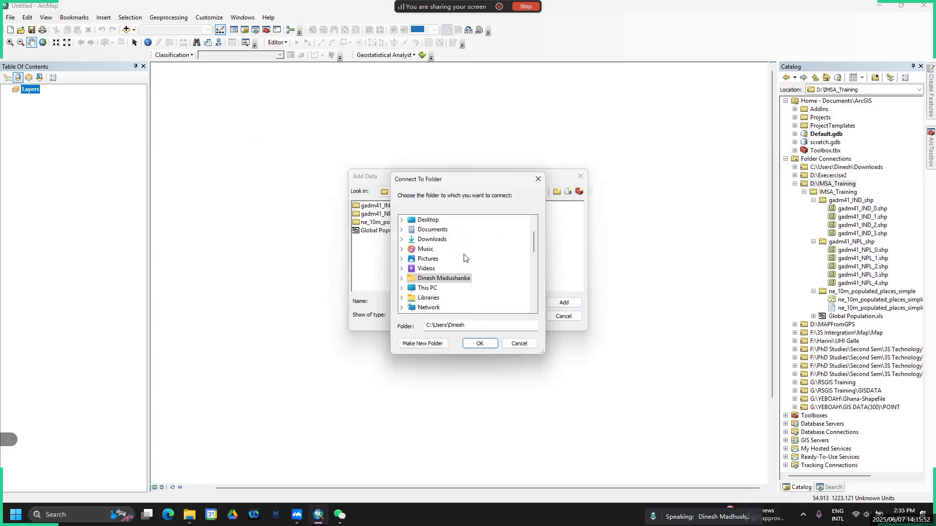
{"action": "double_click", "coordinate": [428, 290]}
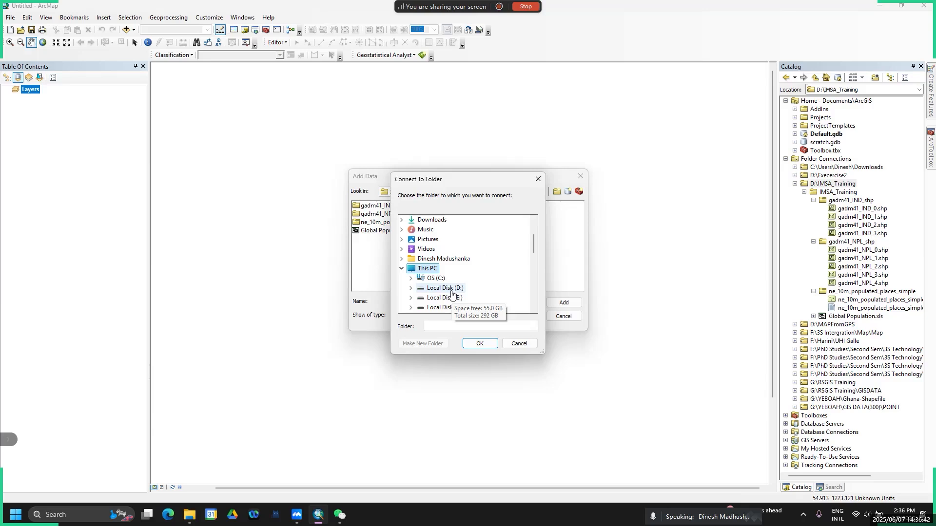
{"action": "double_click", "coordinate": [452, 291]}
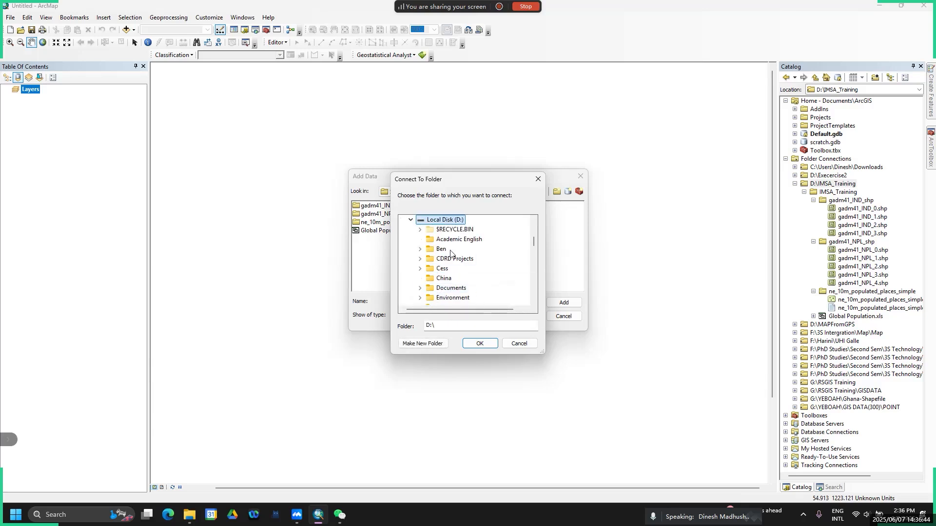
{"action": "scroll", "coordinate": [452, 253], "scroll_direction": "down", "scroll_amount": 8}
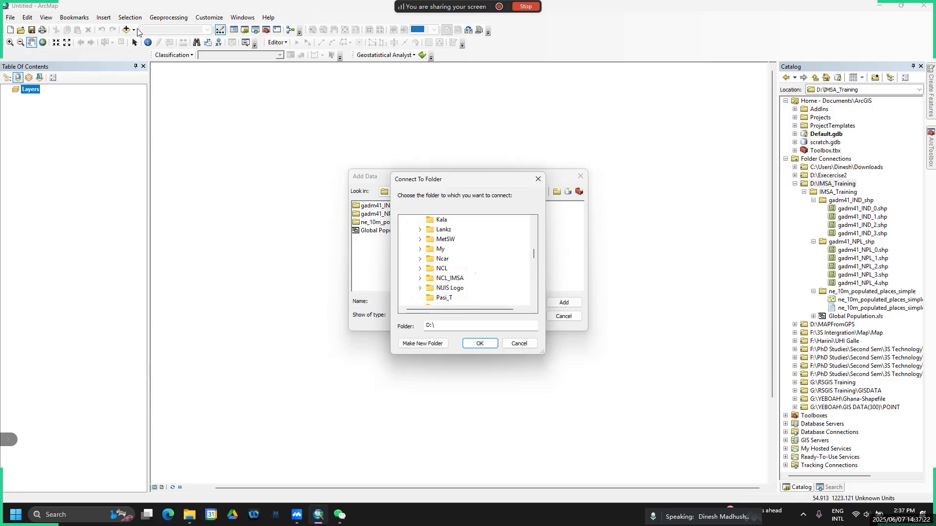
{"action": "left_click", "coordinate": [538, 179]}
{"action": "left_click", "coordinate": [575, 177]}
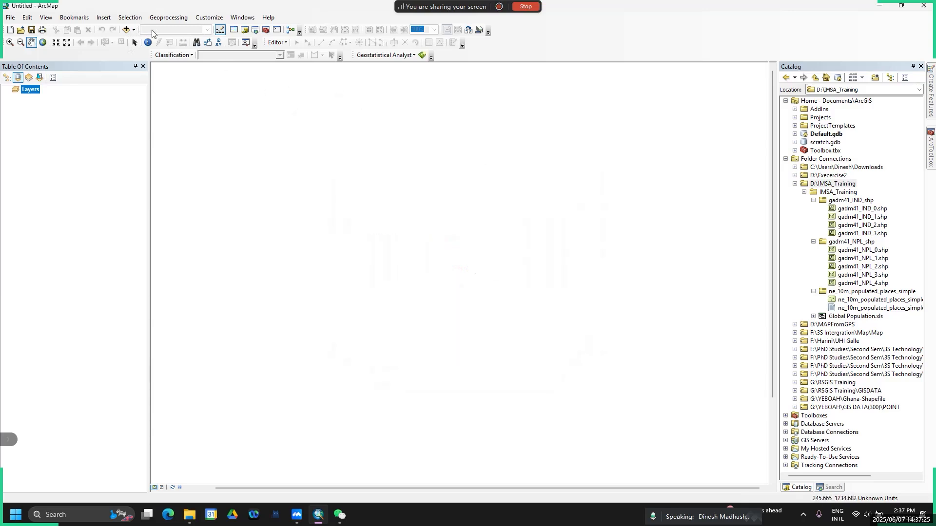
Open the Add Data dialog, look through the Connect To Folder tree and cancel the folder connection
{"action": "left_click", "coordinate": [134, 30]}
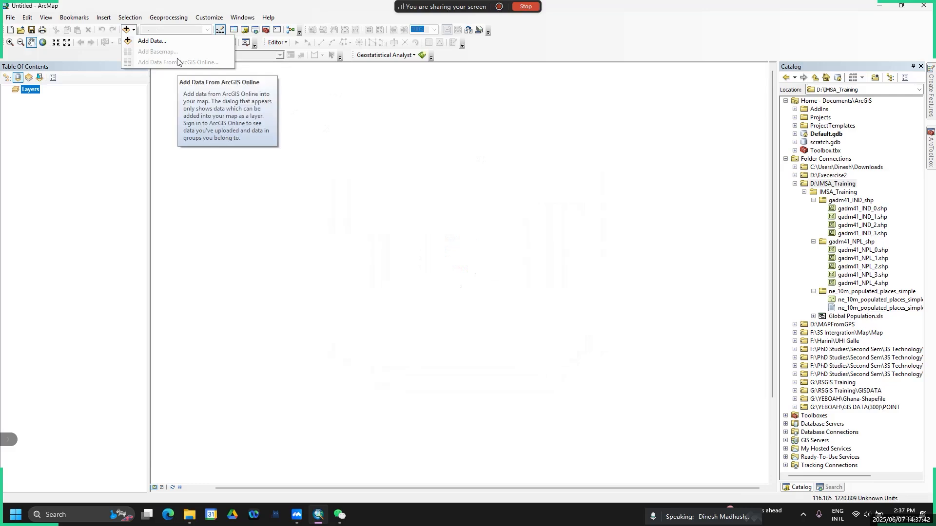
{"action": "left_click", "coordinate": [146, 30]}
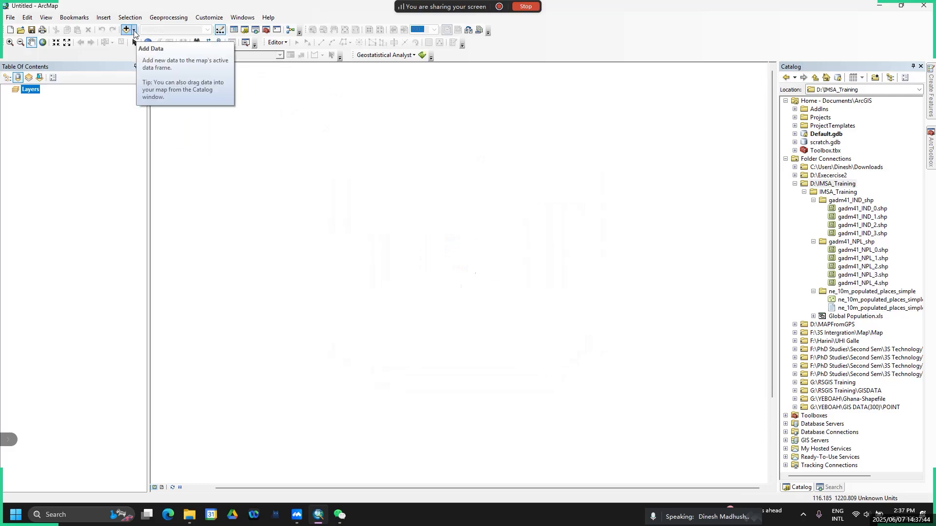
{"action": "left_click", "coordinate": [134, 31]}
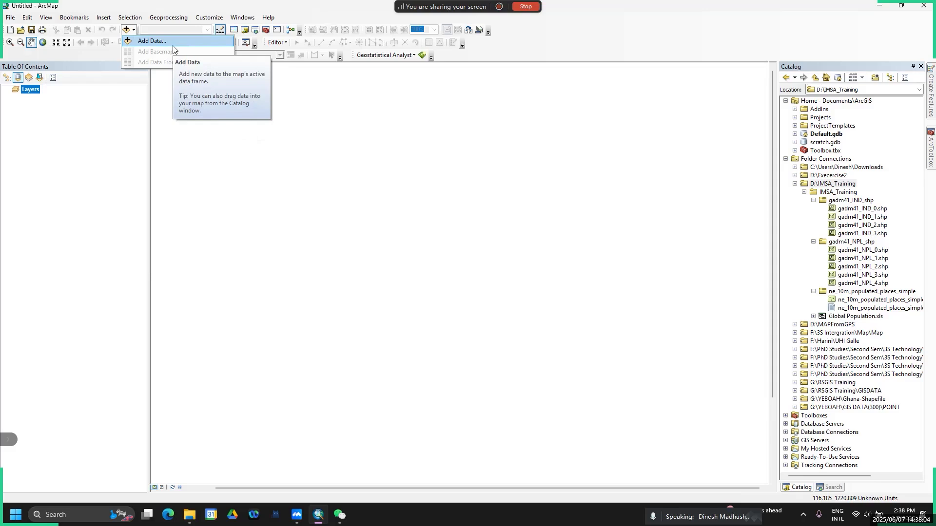
{"action": "left_click", "coordinate": [151, 41]}
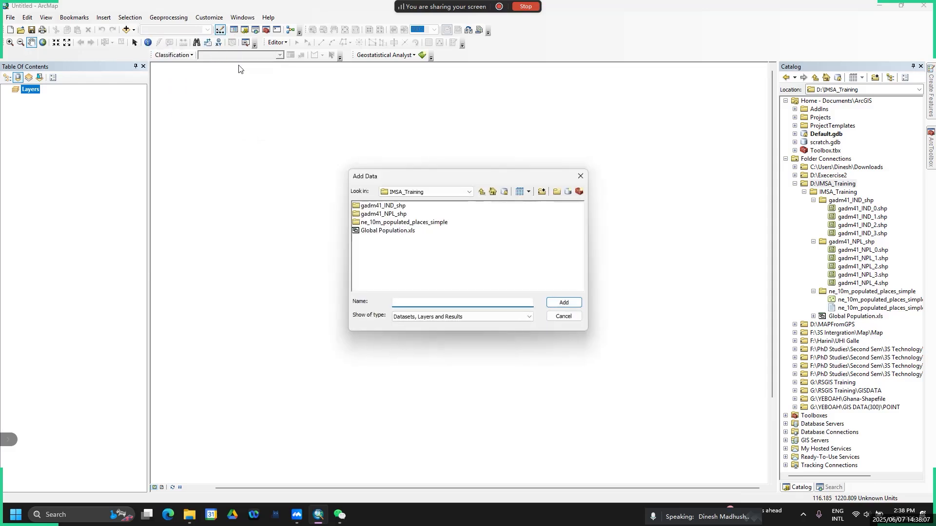
{"action": "left_click", "coordinate": [542, 193]}
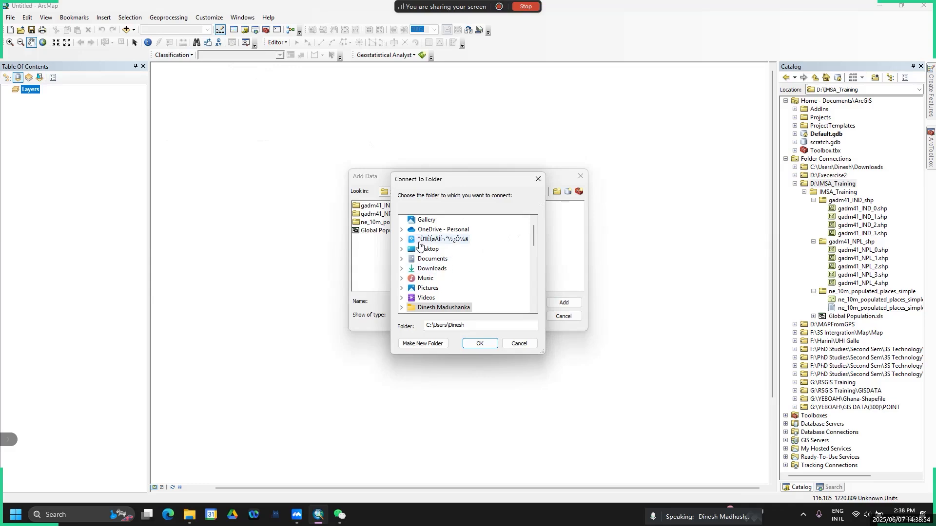
{"action": "scroll", "coordinate": [441, 264], "scroll_direction": "down", "scroll_amount": 2}
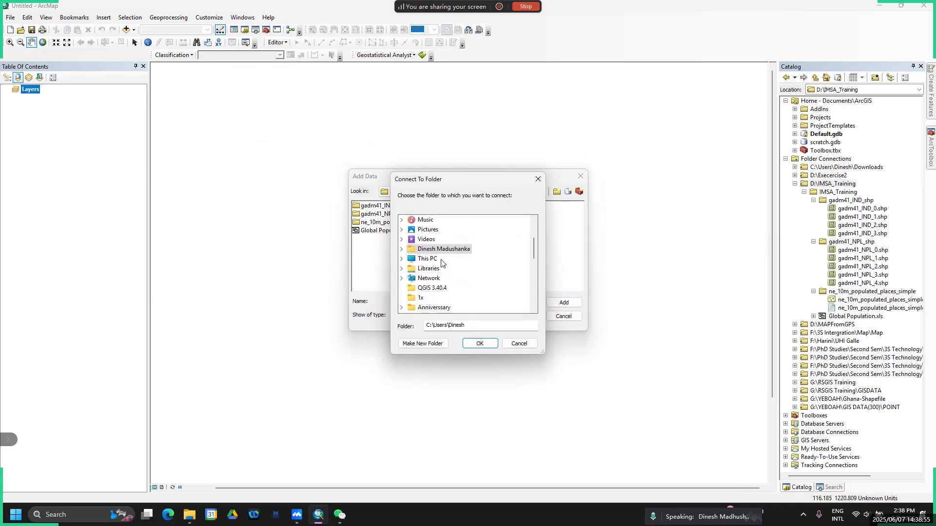
{"action": "left_click", "coordinate": [442, 250]}
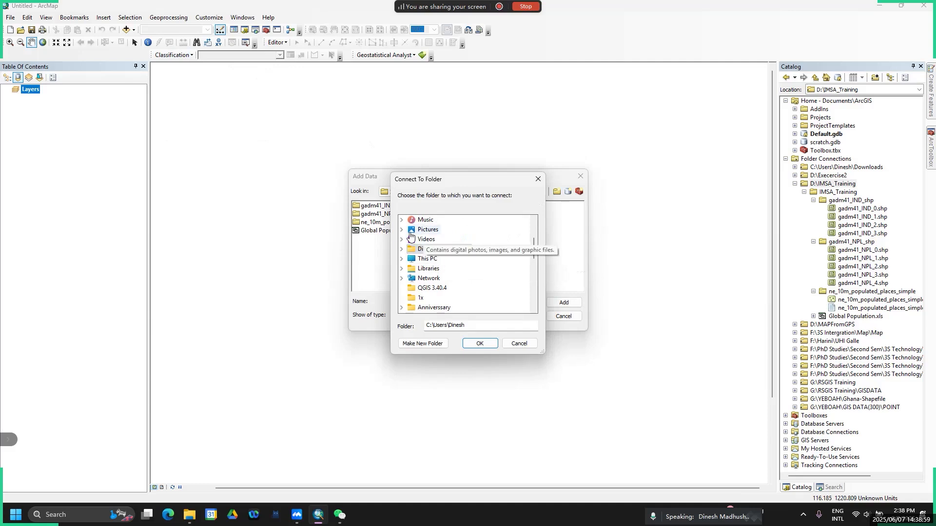
{"action": "left_click_drag", "start_coordinate": [465, 180], "coordinate": [498, 176]}
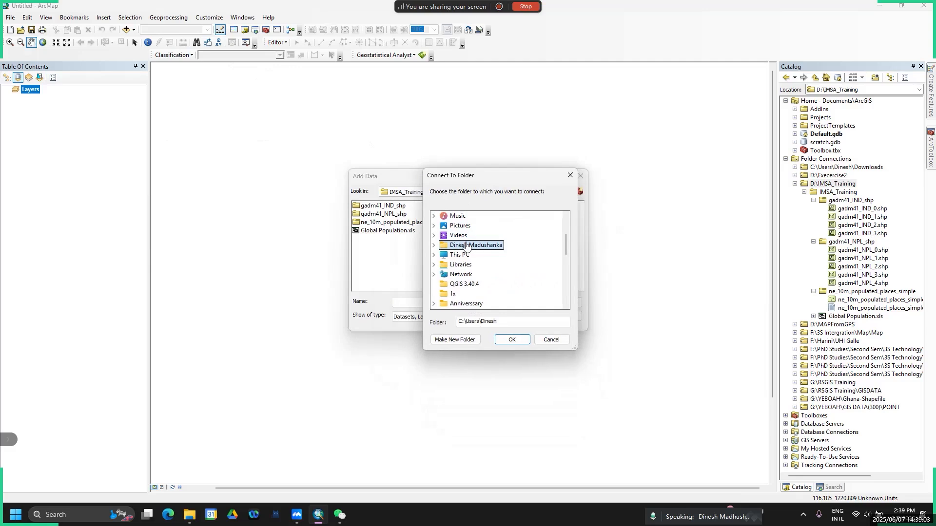
{"action": "scroll", "coordinate": [463, 244], "scroll_direction": "up", "scroll_amount": 1}
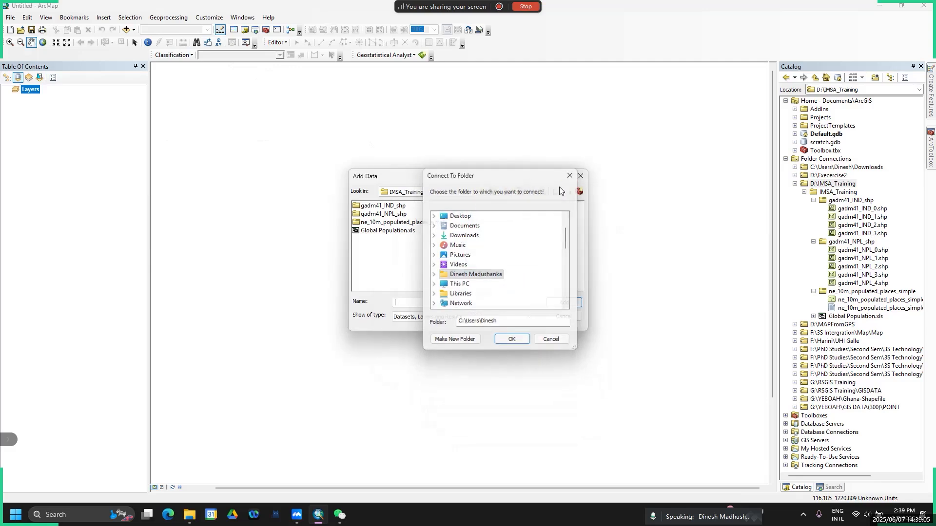
{"action": "left_click", "coordinate": [570, 177]}
Go up one level in the Add Data dialog and connect to the IMSA_Training folder on Local Disk (D:)
{"action": "left_click", "coordinate": [483, 192]}
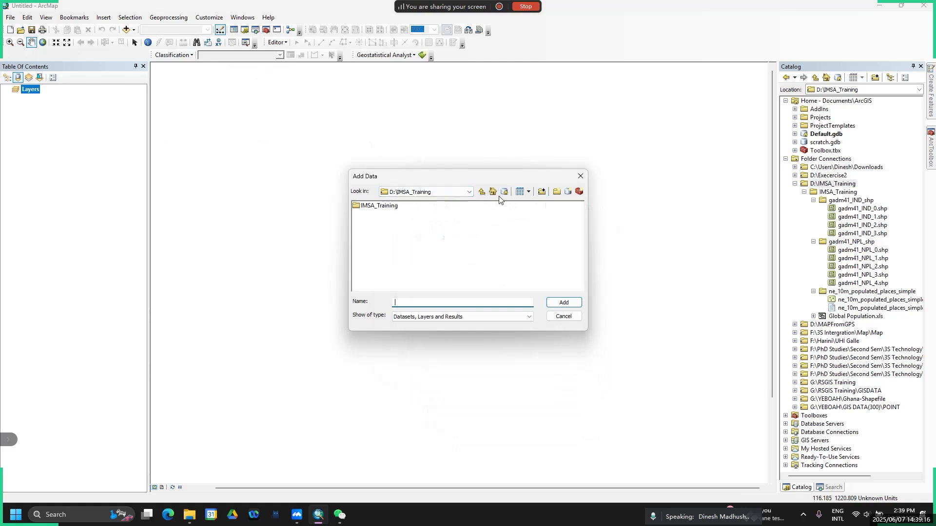
{"action": "left_click", "coordinate": [543, 192]}
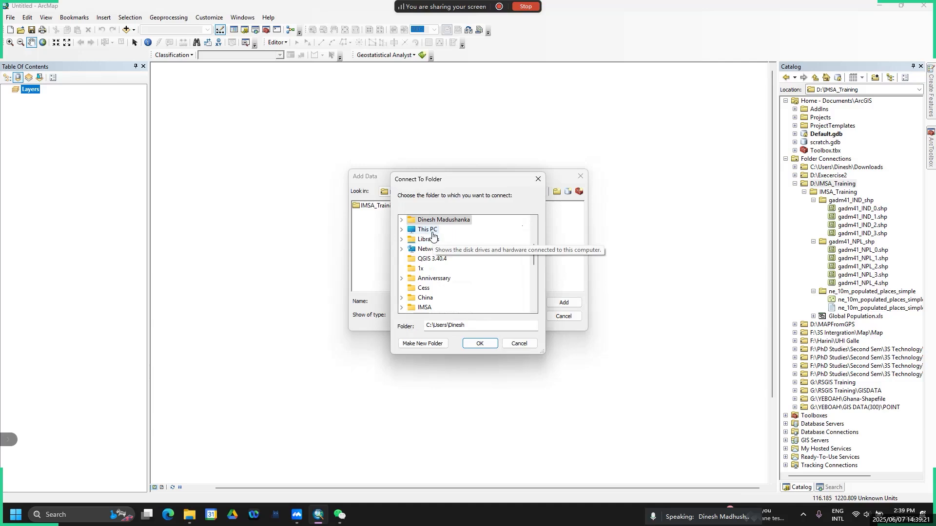
{"action": "left_click", "coordinate": [428, 230]}
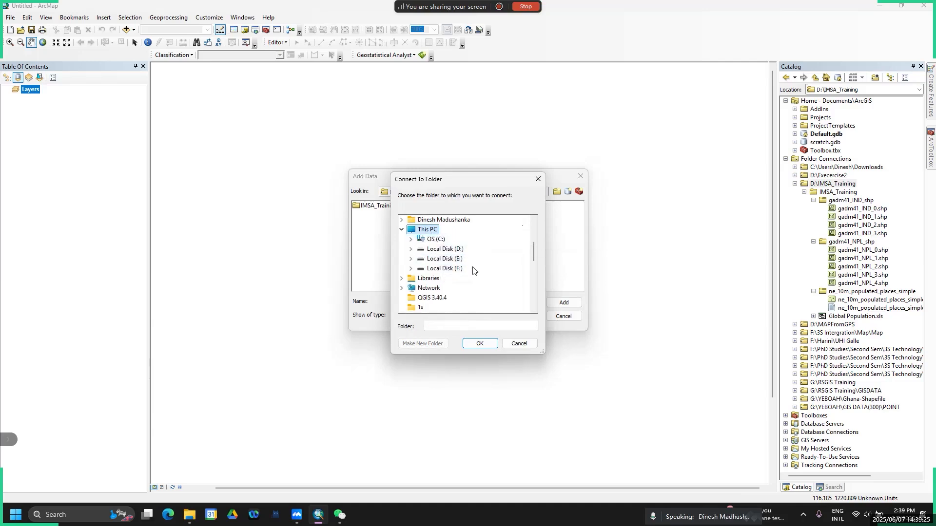
{"action": "left_click", "coordinate": [452, 250]}
{"action": "scroll", "coordinate": [455, 259], "scroll_direction": "down", "scroll_amount": 2}
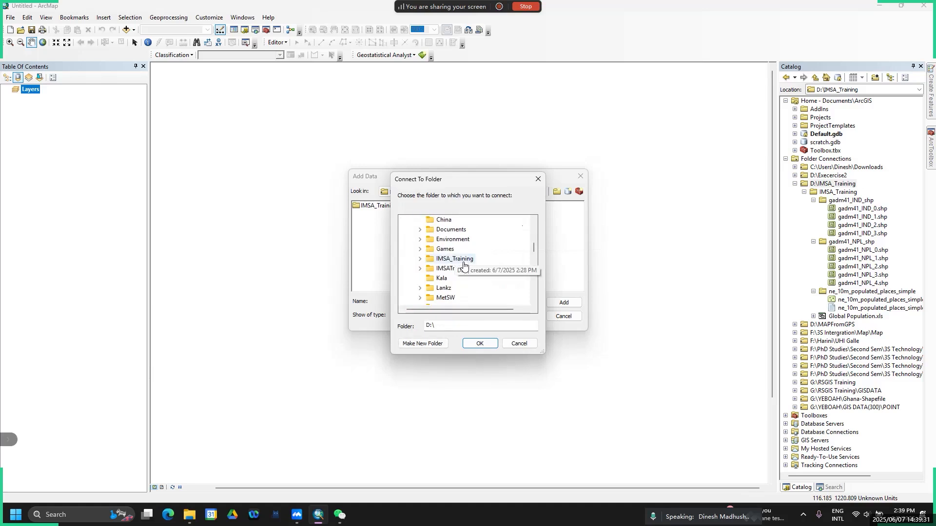
{"action": "left_click", "coordinate": [464, 265]}
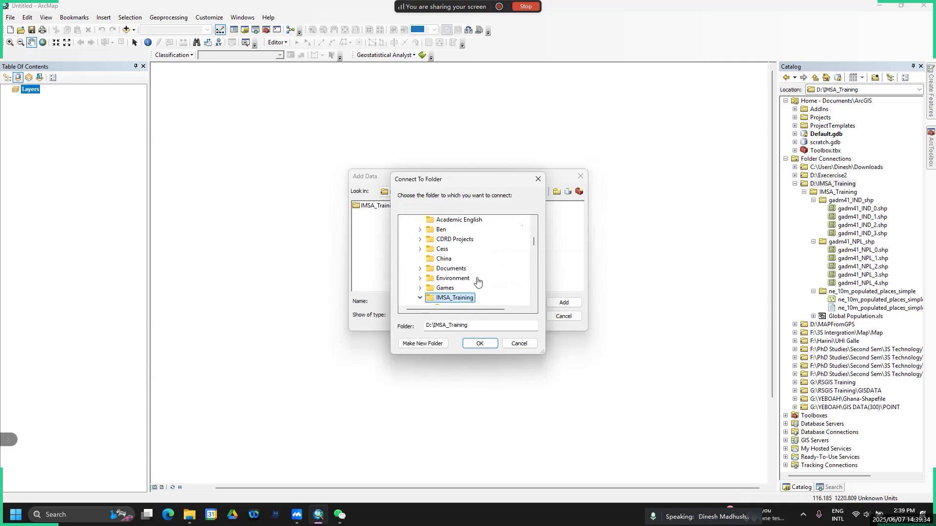
{"action": "scroll", "coordinate": [477, 282], "scroll_direction": "down", "scroll_amount": 1}
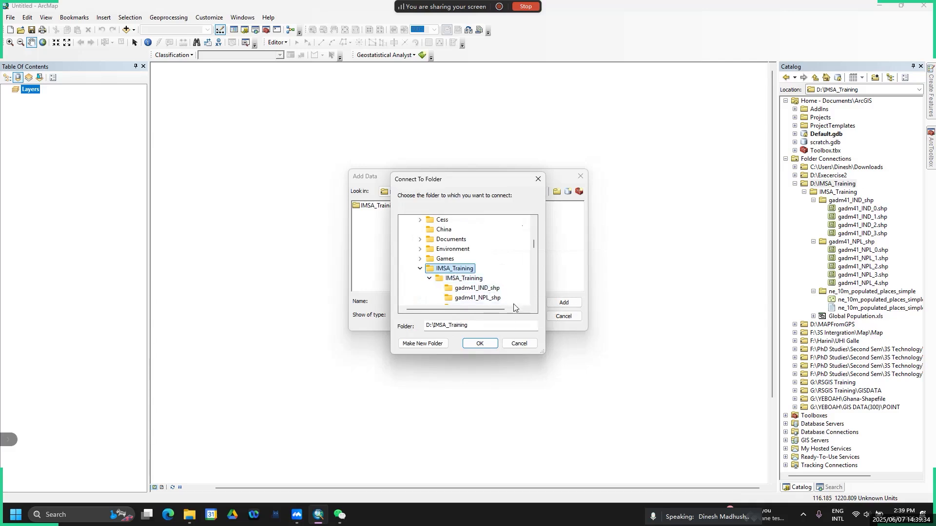
{"action": "left_click", "coordinate": [480, 344]}
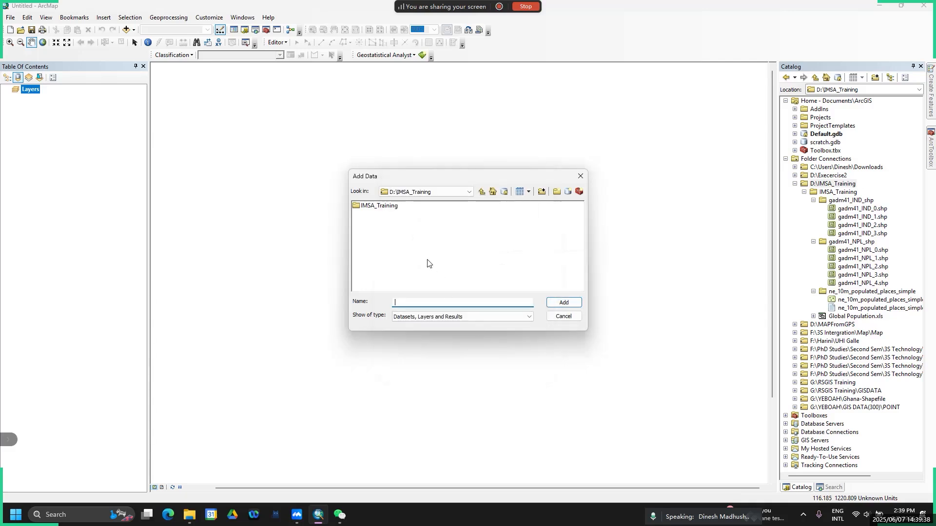
Add gadm41_IND_2.shp to the map from the gadm41_IND_shp folder inside the nested IMSA_Training folder
{"action": "double_click", "coordinate": [387, 208]}
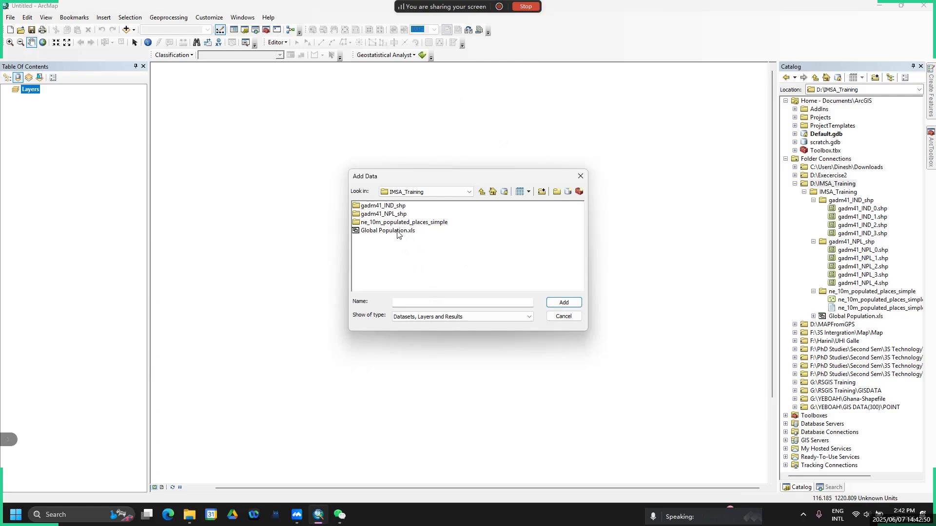
{"action": "double_click", "coordinate": [390, 207]}
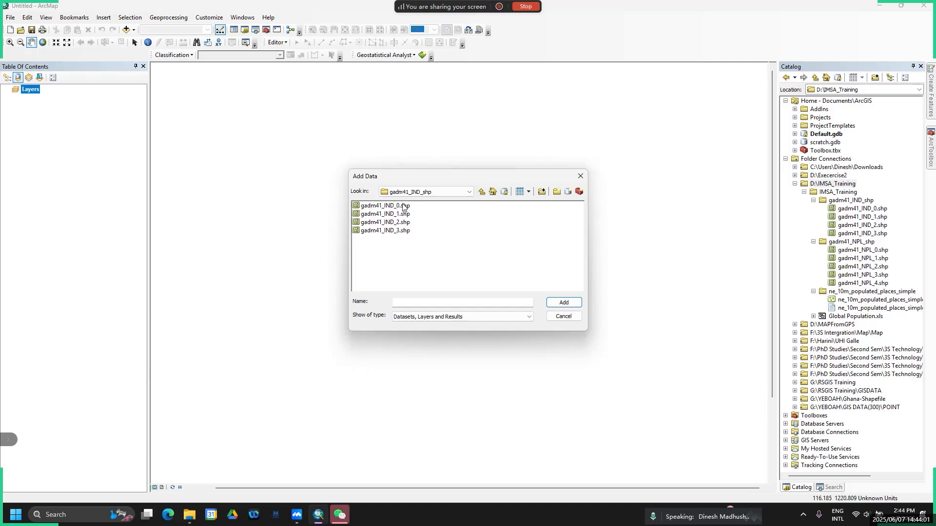
{"action": "double_click", "coordinate": [392, 223]}
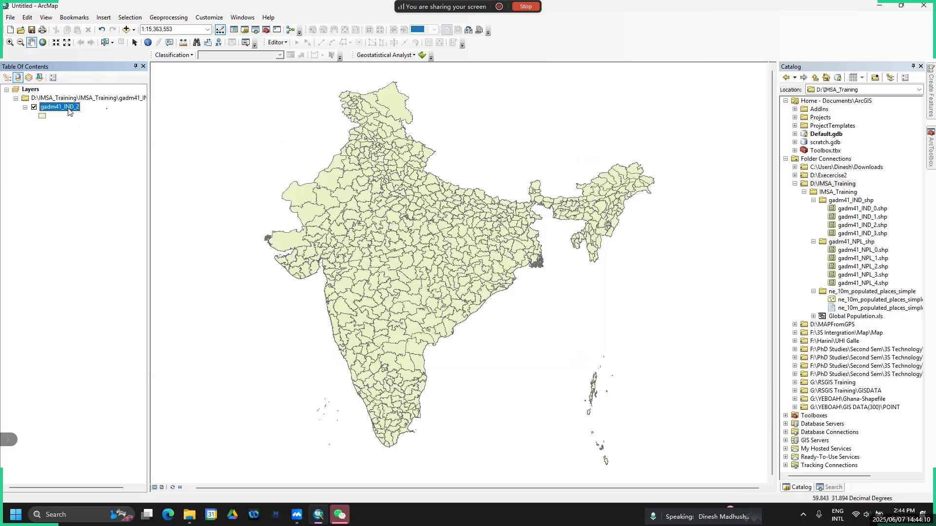
Add gadm41_IND_1.shp from the gadm41_IND_shp folder to the map
{"action": "left_click", "coordinate": [133, 30]}
{"action": "left_click", "coordinate": [149, 41]}
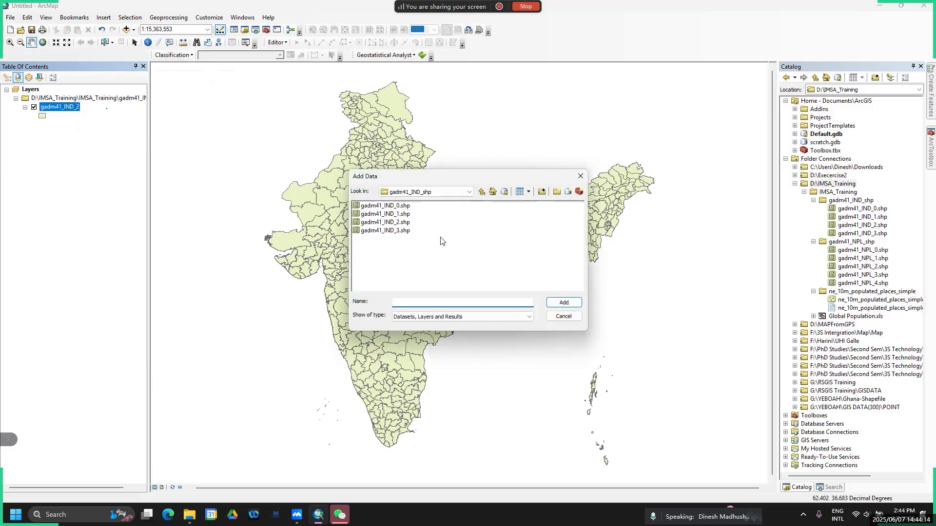
{"action": "left_click", "coordinate": [382, 214]}
{"action": "left_click", "coordinate": [564, 302]}
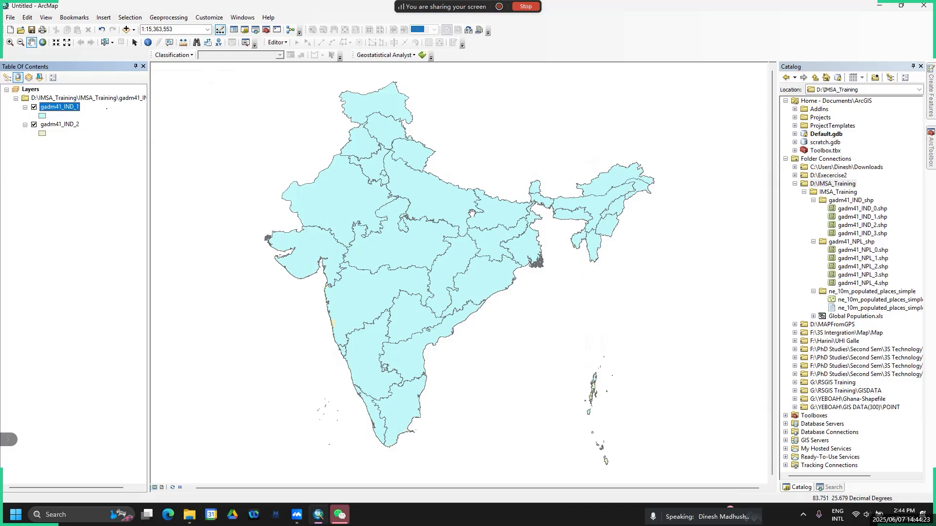
Remove the gadm41_IND_2 layer from the data frame
{"action": "right_click", "coordinate": [74, 124]}
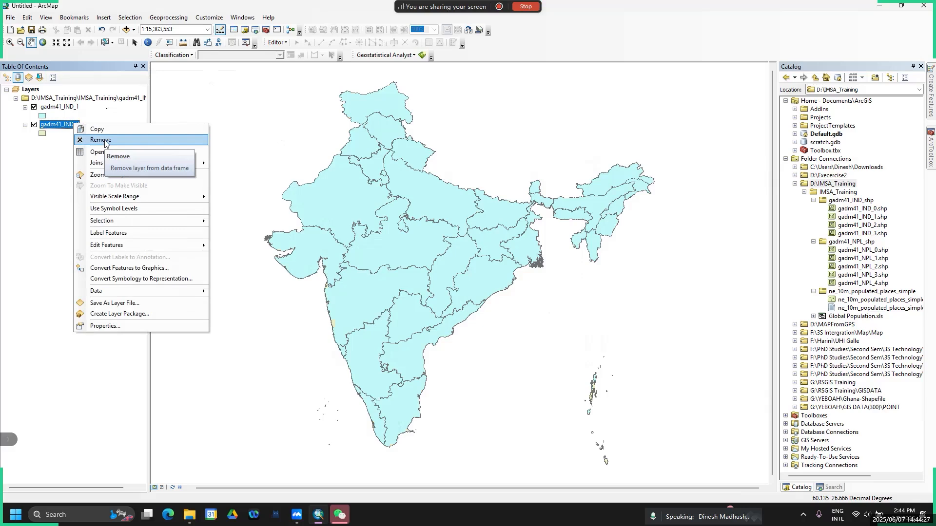
{"action": "right_click", "coordinate": [62, 125]}
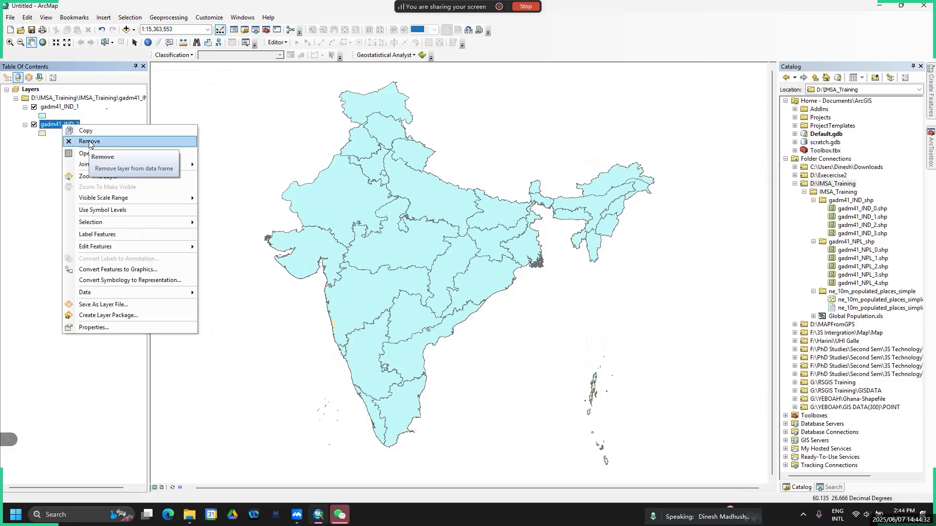
{"action": "left_click", "coordinate": [89, 143]}
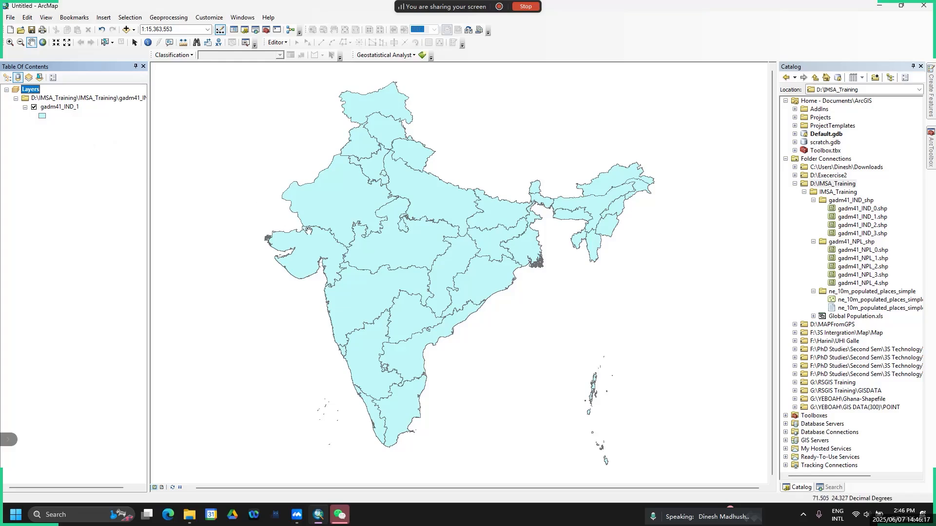
Add the 'Global Population$' sheet from Global Population.xls in the IMSA_Training folder to the map
{"action": "left_click", "coordinate": [134, 30]}
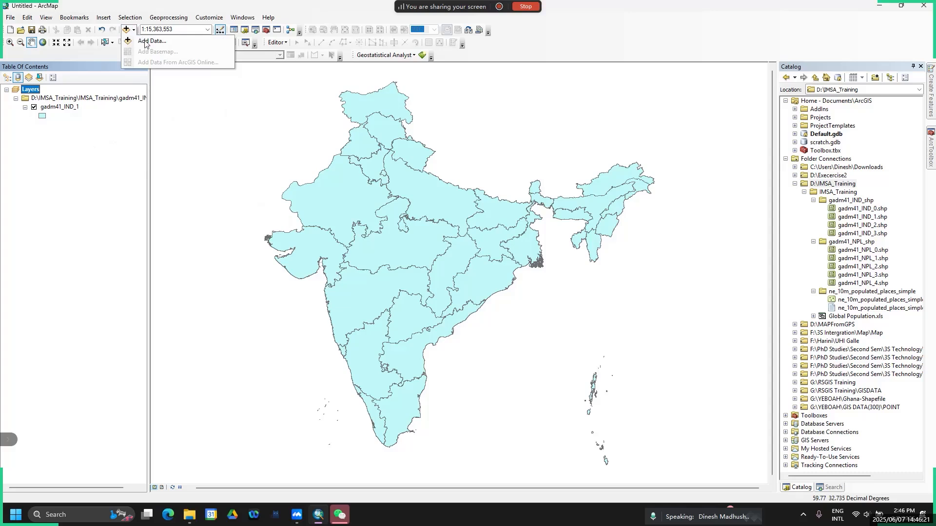
{"action": "left_click", "coordinate": [145, 41]}
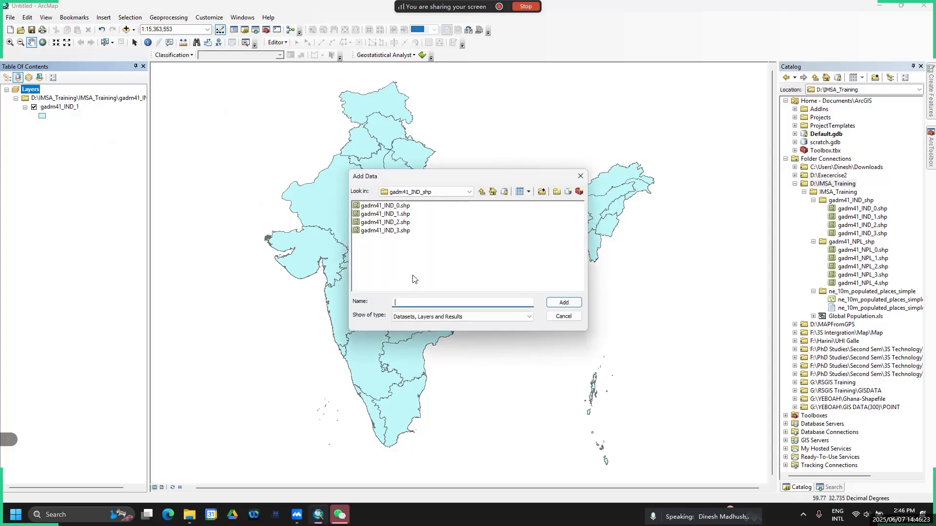
{"action": "left_click", "coordinate": [482, 194]}
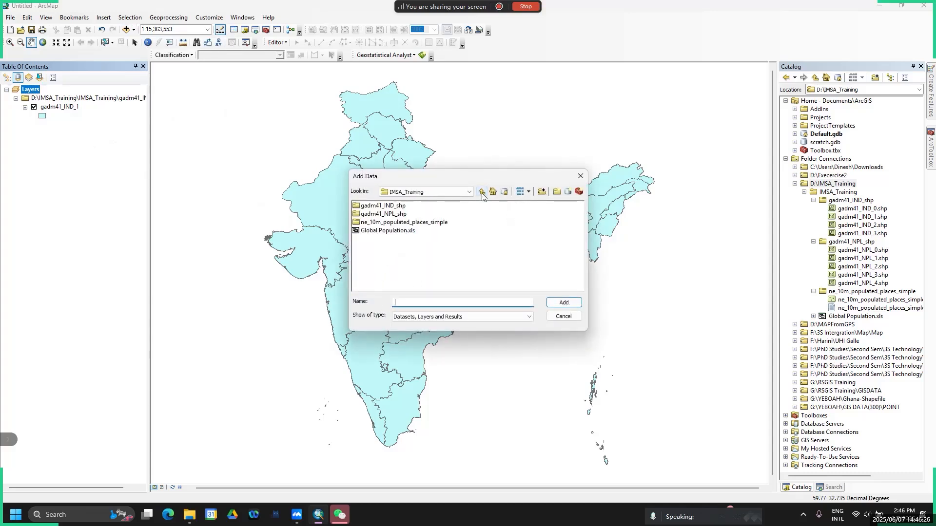
{"action": "left_click", "coordinate": [394, 232]}
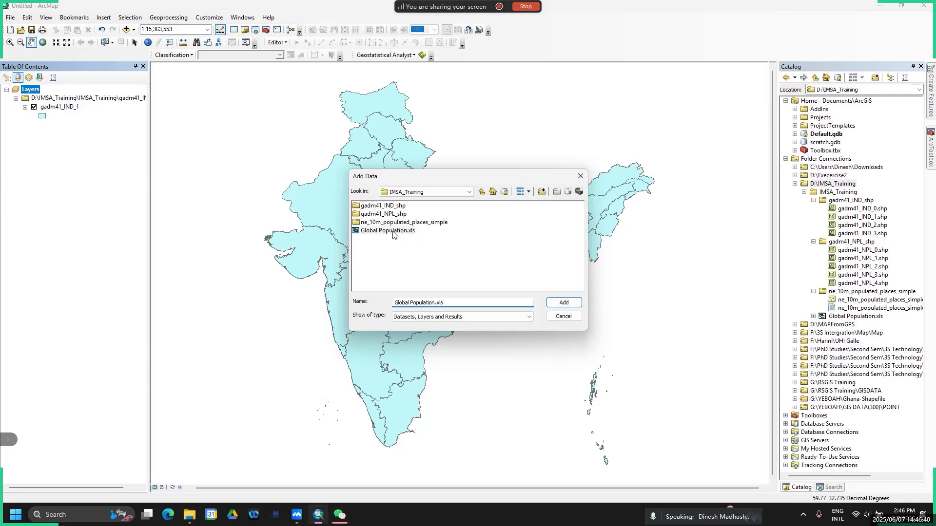
{"action": "left_click", "coordinate": [563, 305]}
{"action": "left_click", "coordinate": [403, 206]}
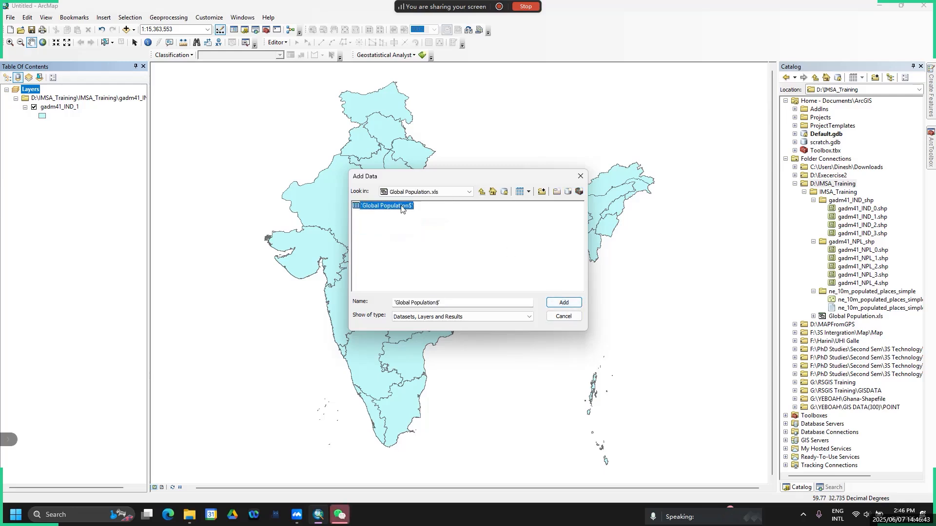
{"action": "left_click", "coordinate": [550, 306]}
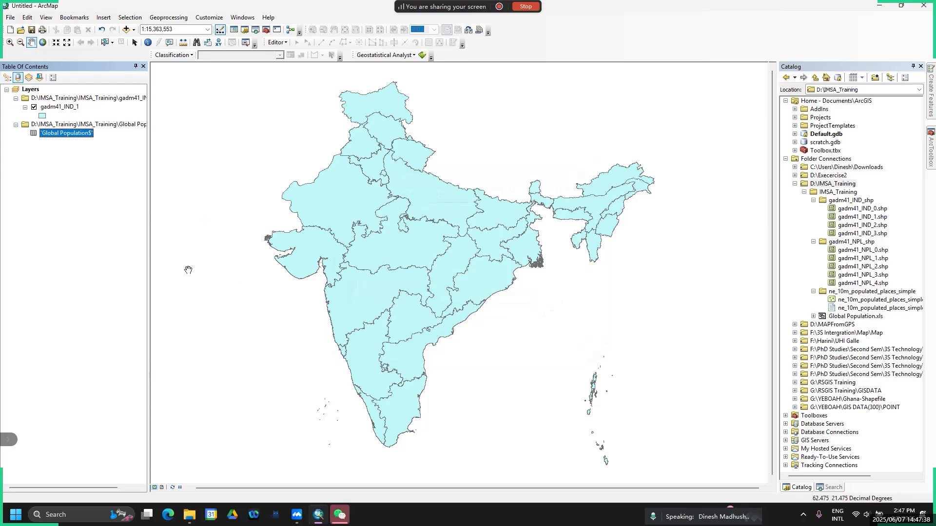
Display the 'Global Population$' table as XY points, using longitude for X, latitude for Y and the GCS_WGS_1984 coordinate system
{"action": "right_click", "coordinate": [67, 135]}
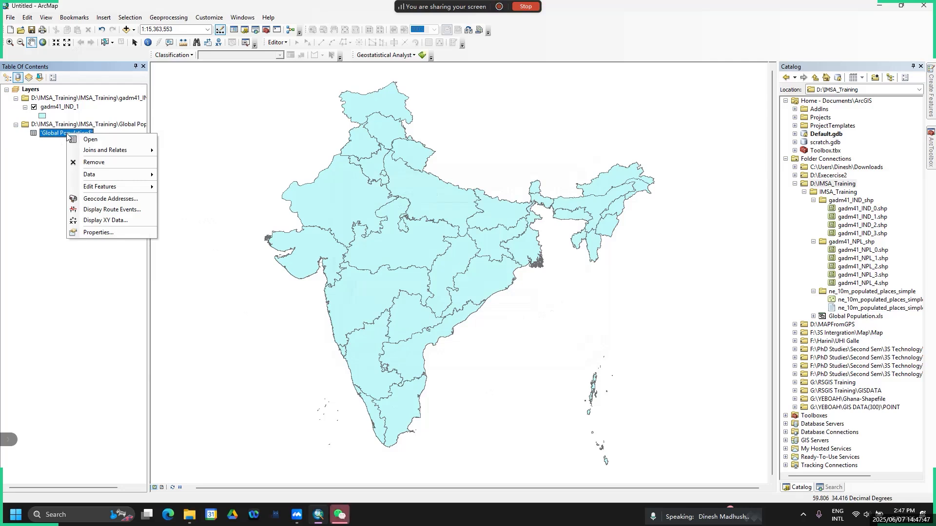
{"action": "left_click", "coordinate": [115, 221]}
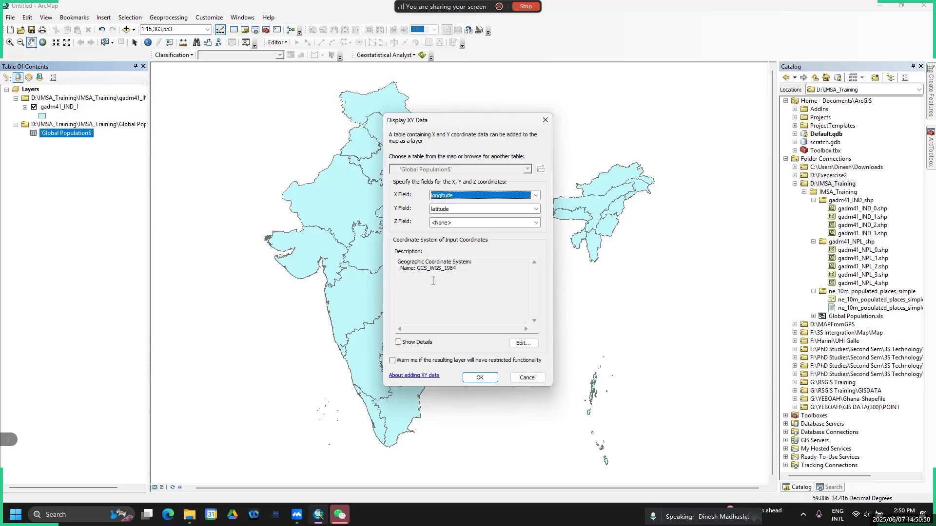
{"action": "left_click", "coordinate": [480, 378]}
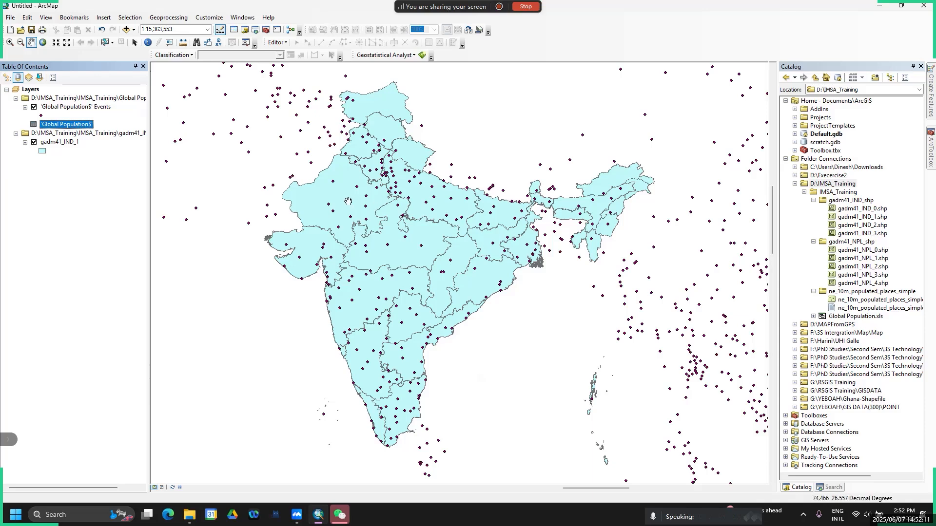
Search Windows for "magni" and launch the Magnifier
{"action": "scroll", "coordinate": [349, 206], "scroll_direction": "up", "scroll_amount": 1}
{"action": "scroll", "coordinate": [349, 206], "scroll_direction": "down", "scroll_amount": 2}
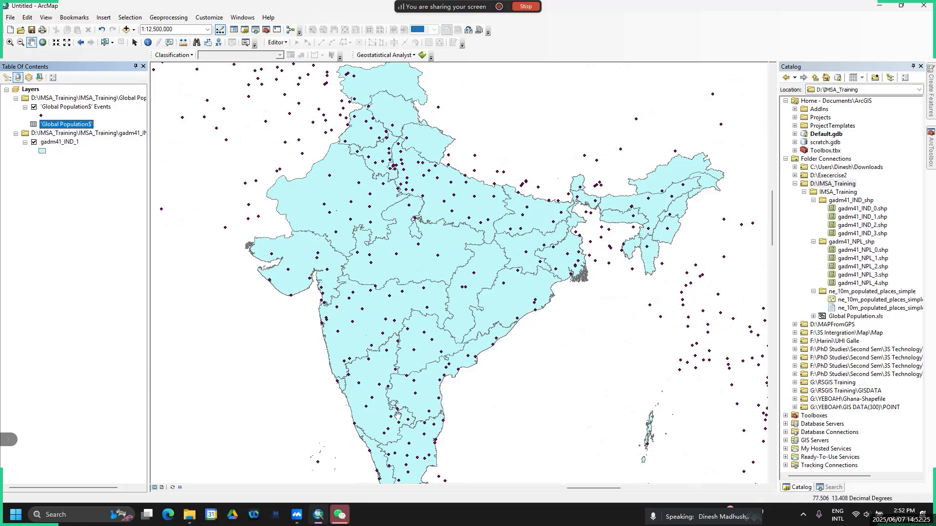
{"action": "left_click", "coordinate": [73, 513]}
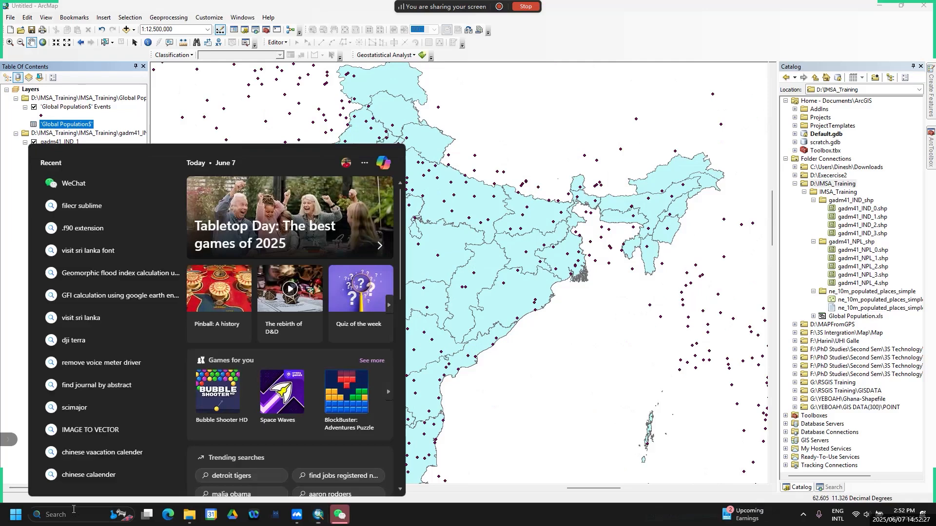
{"action": "type", "text": "m"}
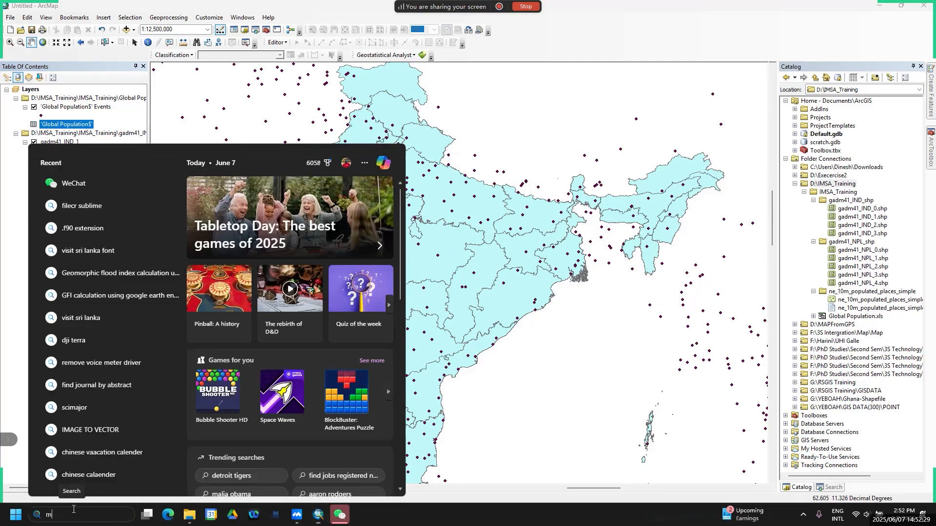
{"action": "type", "text": "agni"}
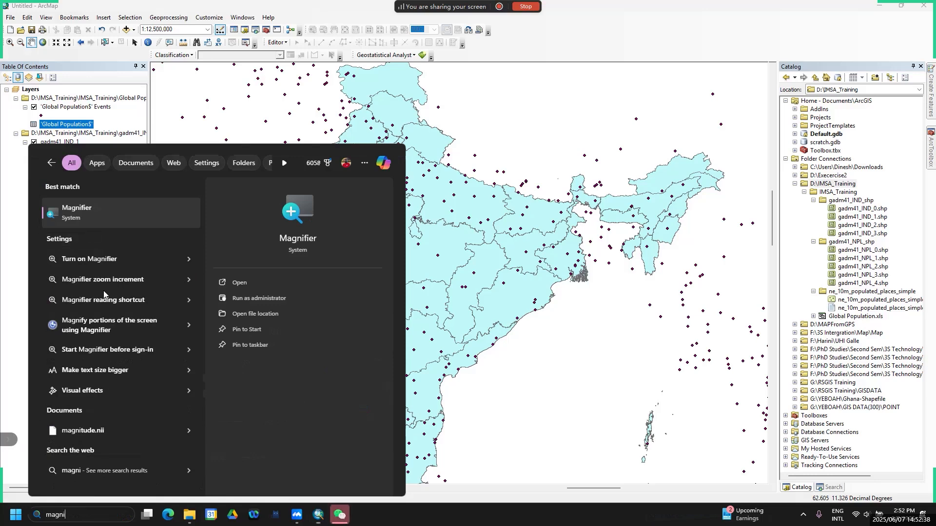
{"action": "left_click", "coordinate": [107, 213]}
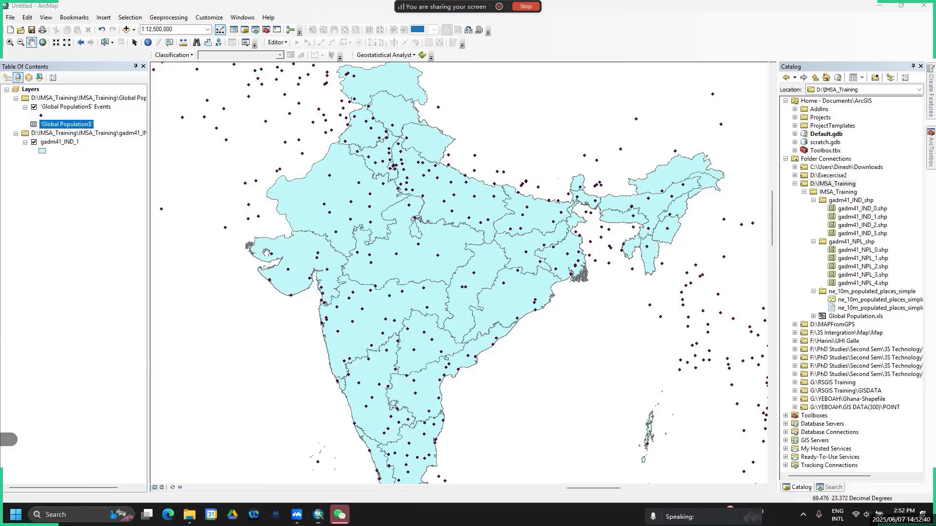
Examine the distribution of the global population points around India and the surrounding continents at different map scales and magnifications
{"action": "scroll", "coordinate": [373, 276], "scroll_direction": "down", "scroll_amount": 3}
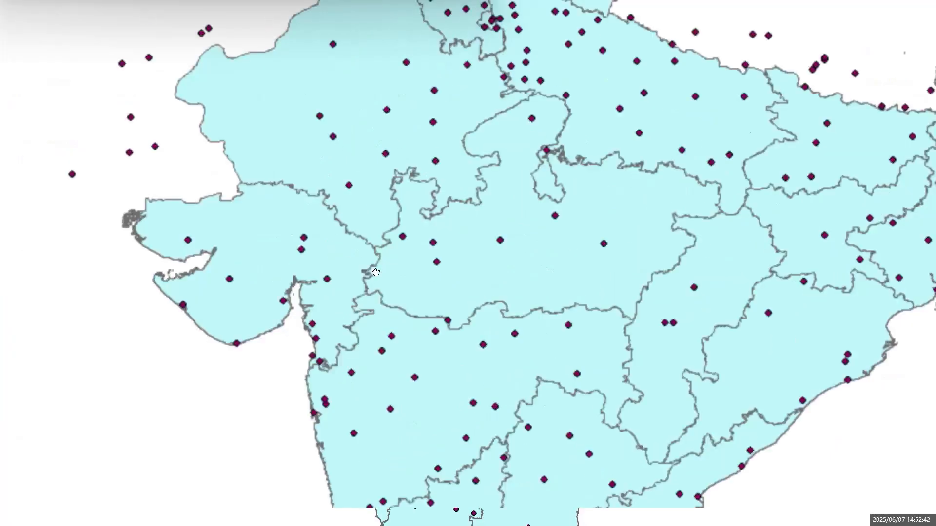
{"action": "scroll", "coordinate": [373, 277], "scroll_direction": "down", "scroll_amount": 5}
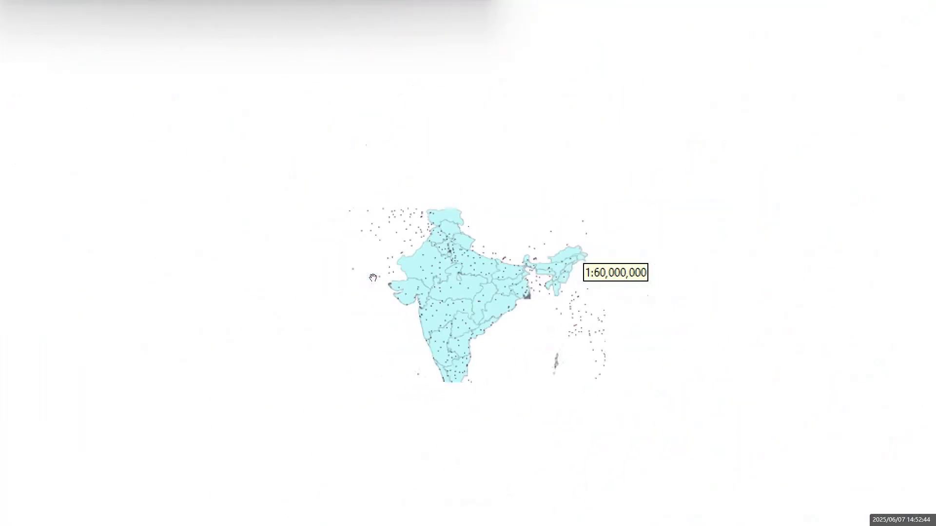
{"action": "scroll", "coordinate": [373, 278], "scroll_direction": "up", "scroll_amount": 1}
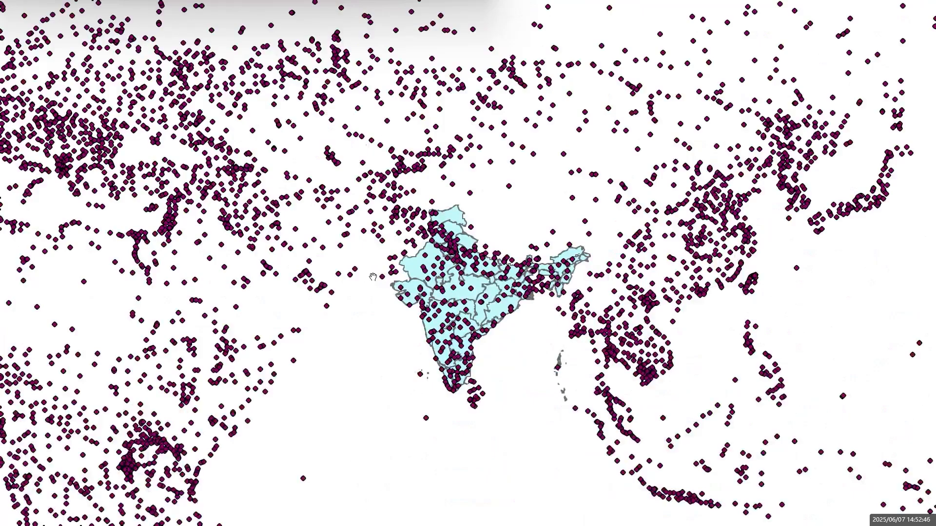
{"action": "scroll", "coordinate": [373, 277], "scroll_direction": "up", "scroll_amount": 1}
{"action": "scroll", "coordinate": [374, 276], "scroll_direction": "down", "scroll_amount": 1}
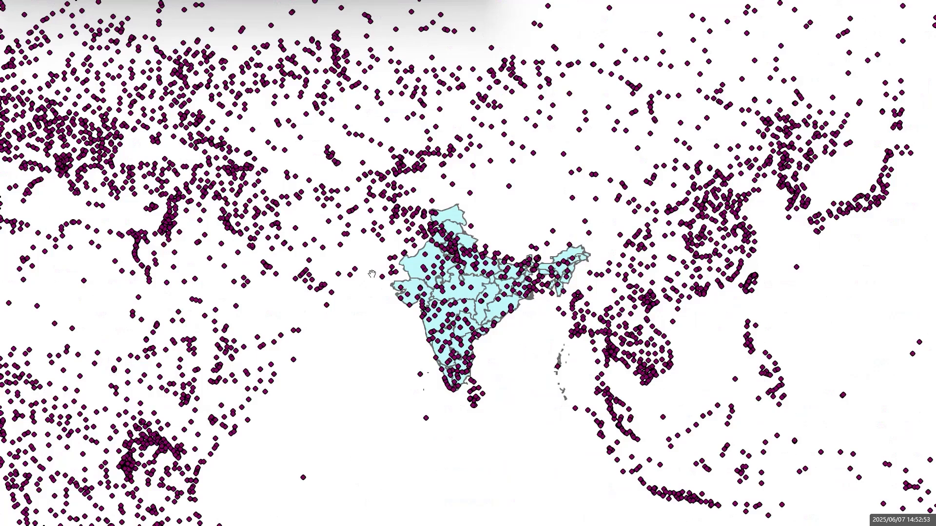
{"action": "key", "text": "super+plus"}
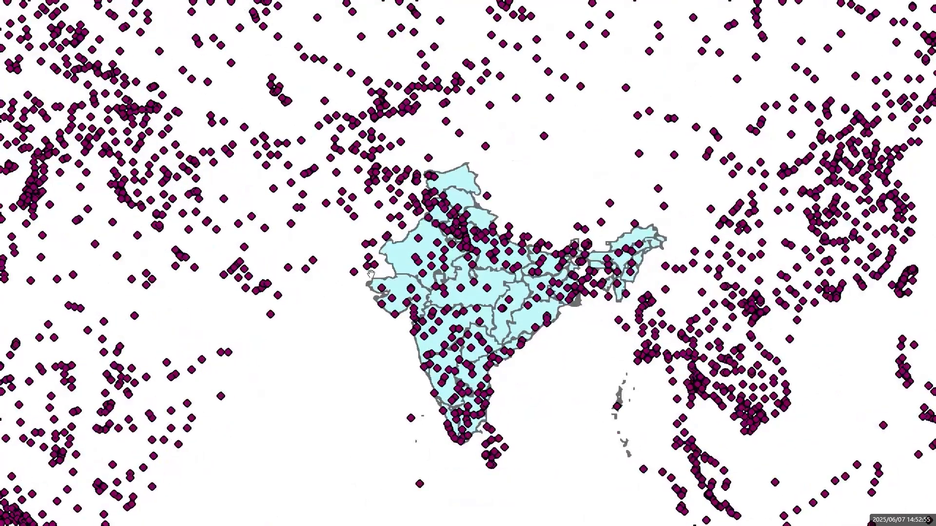
{"action": "key", "text": "super+minus"}
{"action": "key", "text": "super+minus"}
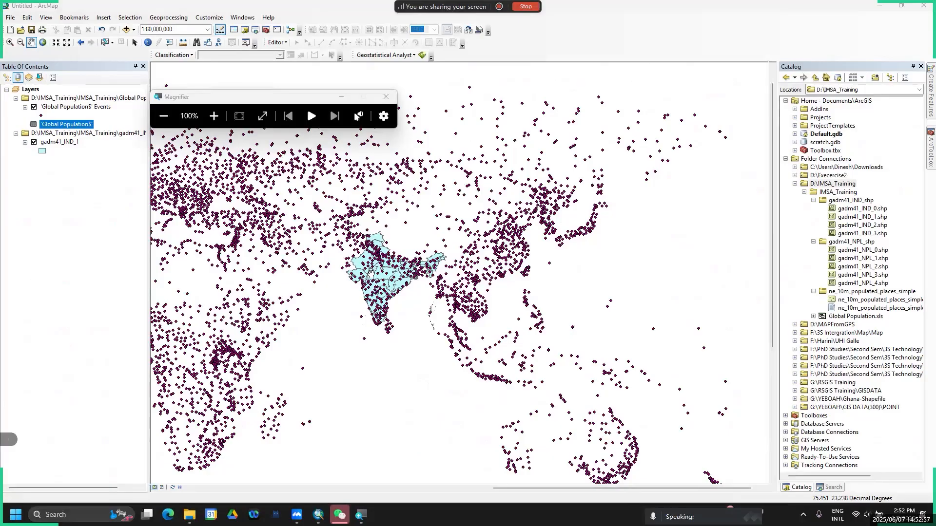
{"action": "key", "text": "super+plus"}
{"action": "key", "text": "super+minus"}
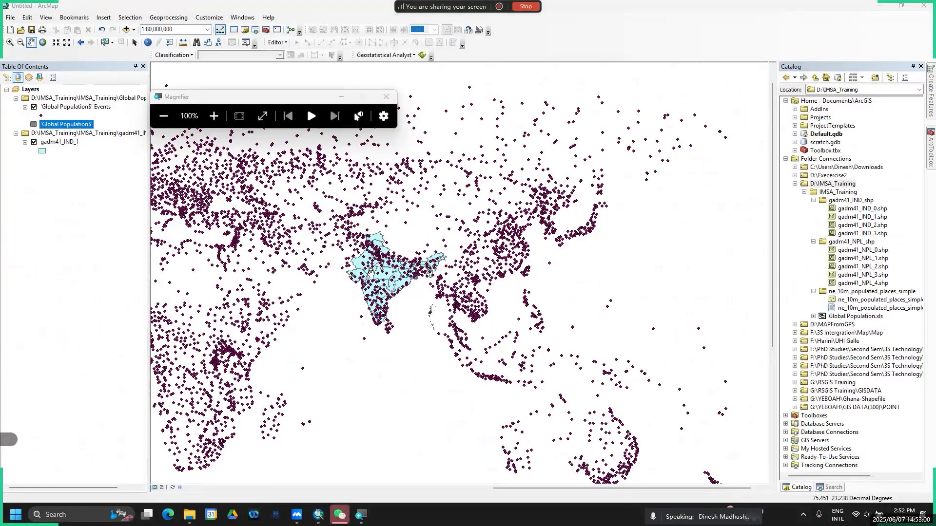
{"action": "mouse_move", "coordinate": [258, 94]}
{"action": "left_mouse_down"}
{"action": "mouse_move", "coordinate": [258, 113]}
{"action": "mouse_move", "coordinate": [375, 54]}
{"action": "mouse_move", "coordinate": [314, 53]}
{"action": "mouse_move", "coordinate": [259, 84]}
{"action": "left_mouse_up"}
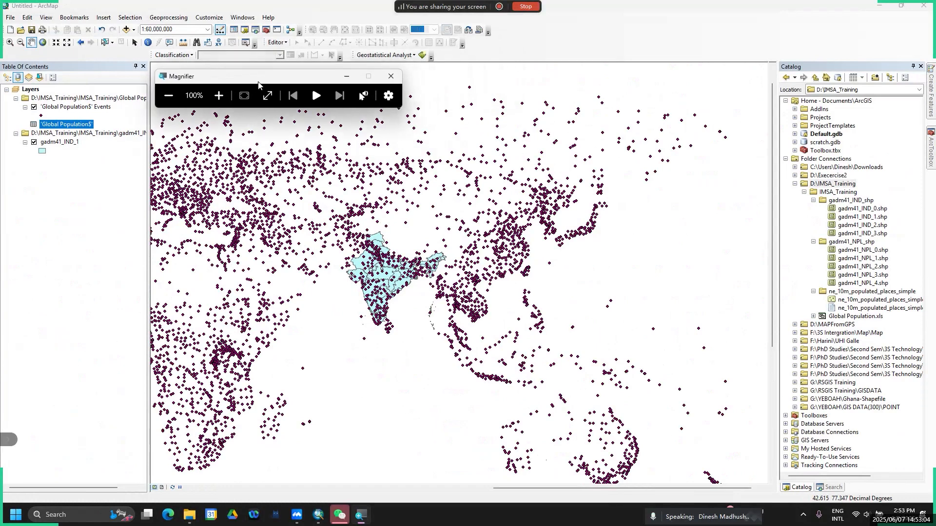
{"action": "left_click", "coordinate": [219, 95]}
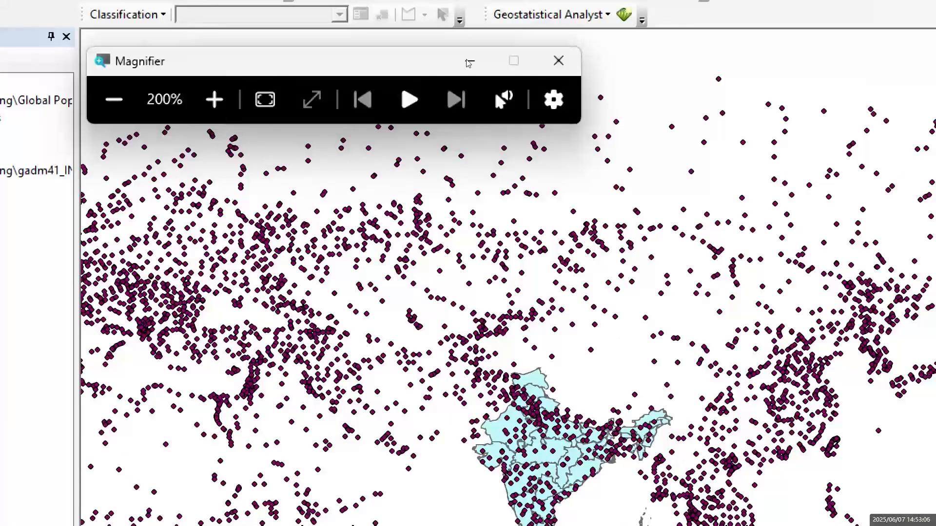
{"action": "left_click", "coordinate": [476, 59]}
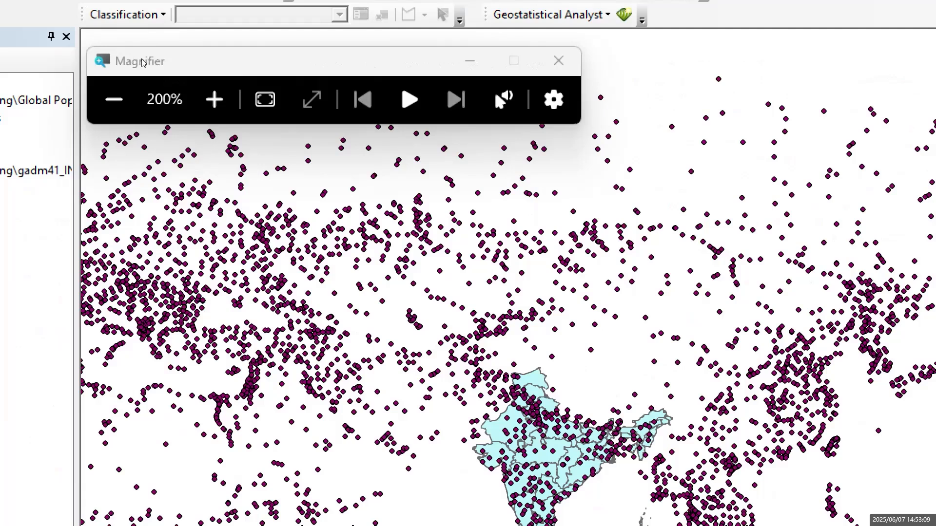
{"action": "left_click_drag", "start_coordinate": [291, 215], "coordinate": [383, 210]}
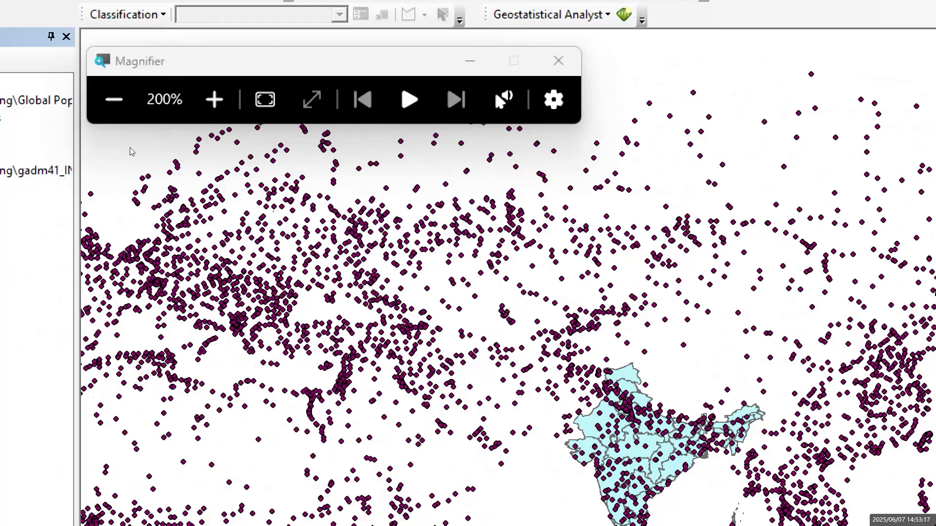
{"action": "scroll", "coordinate": [306, 151], "scroll_direction": "down", "scroll_amount": 2}
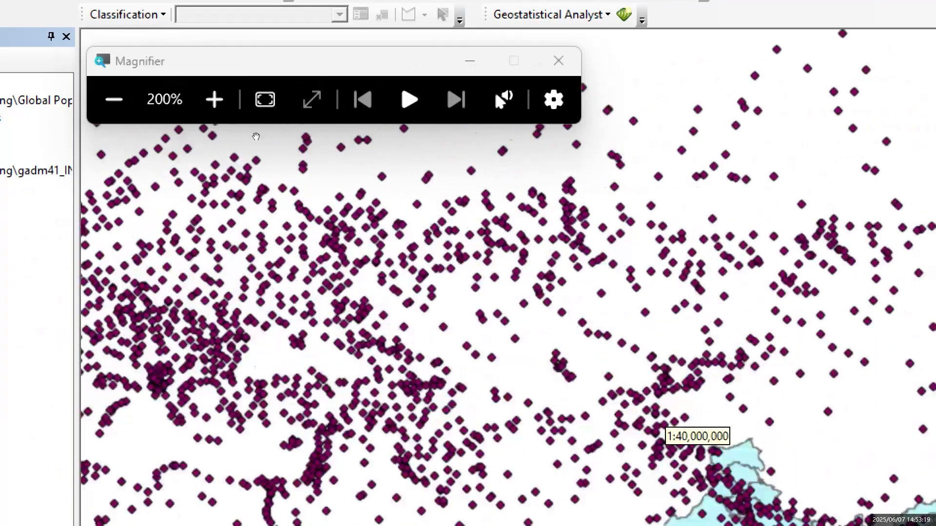
{"action": "left_click", "coordinate": [114, 100]}
Restore the ArcMap window to a smaller size and magnify the screen to 200%, with the Magnifier controls minimized
{"action": "left_click_drag", "start_coordinate": [139, 9], "coordinate": [249, 108]}
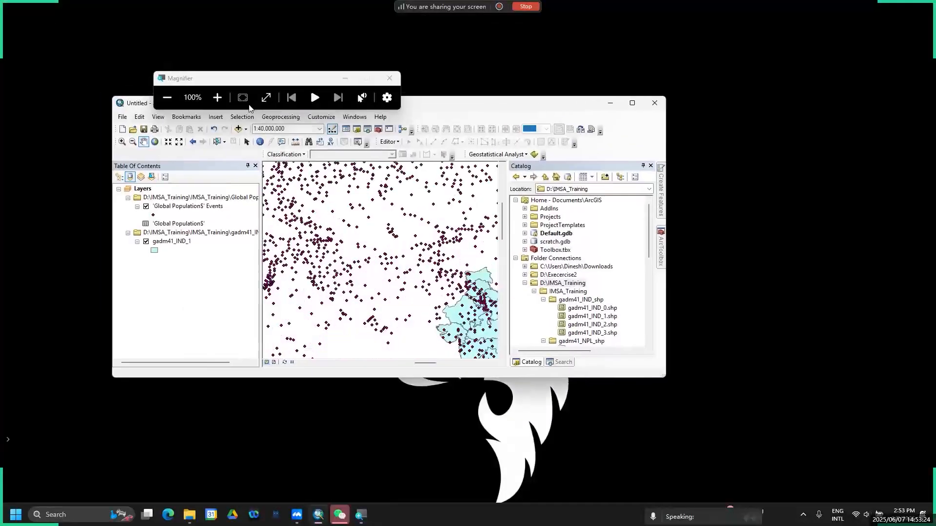
{"action": "left_click", "coordinate": [218, 98]}
{"action": "left_click_drag", "start_coordinate": [135, 104], "coordinate": [154, 16]}
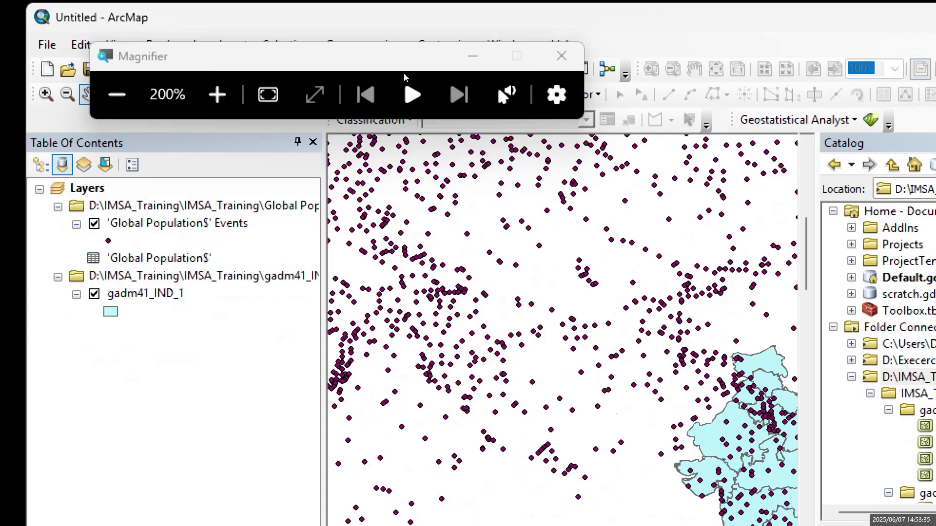
{"action": "left_click_drag", "start_coordinate": [293, 73], "coordinate": [351, 68]}
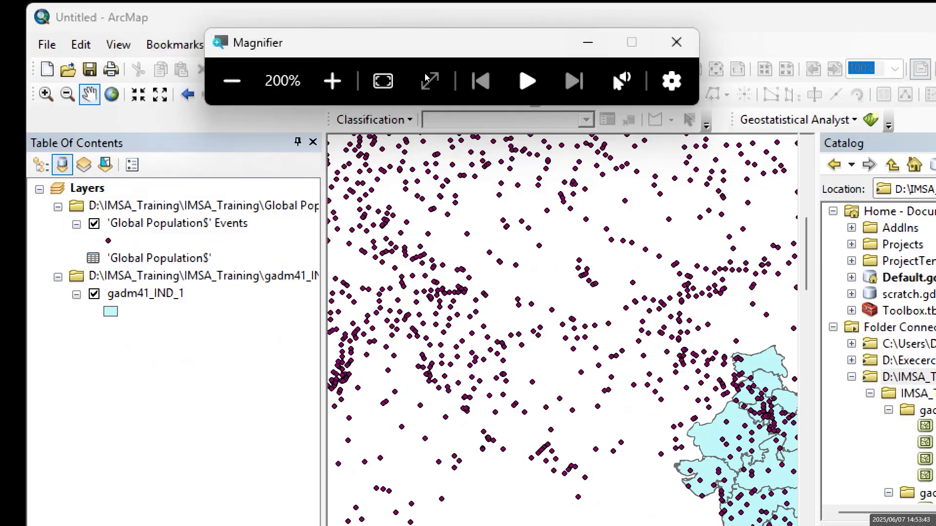
{"action": "left_click", "coordinate": [588, 43]}
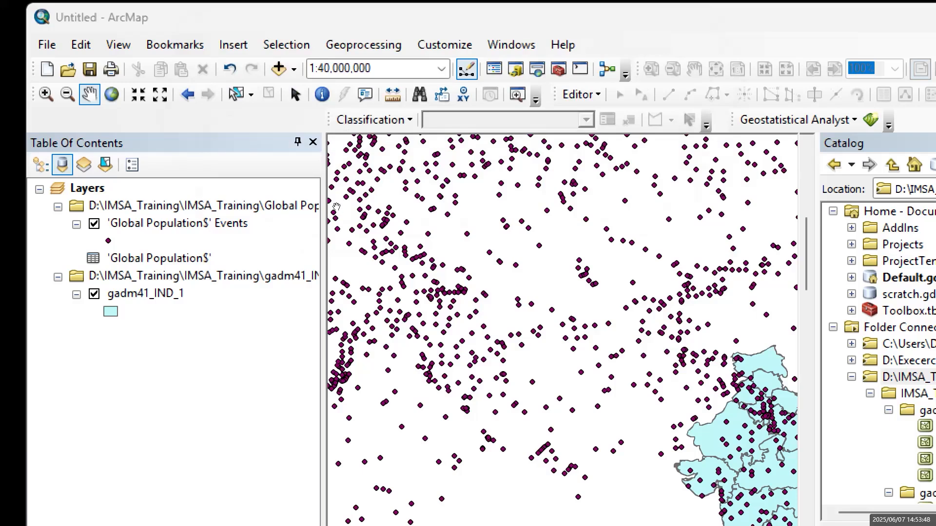
Narrow the Table Of Contents pane and center India in the map at a scale of 1:50,000,000
{"action": "scroll", "coordinate": [336, 207], "scroll_direction": "up", "scroll_amount": 2}
{"action": "scroll", "coordinate": [336, 206], "scroll_direction": "down", "scroll_amount": 1}
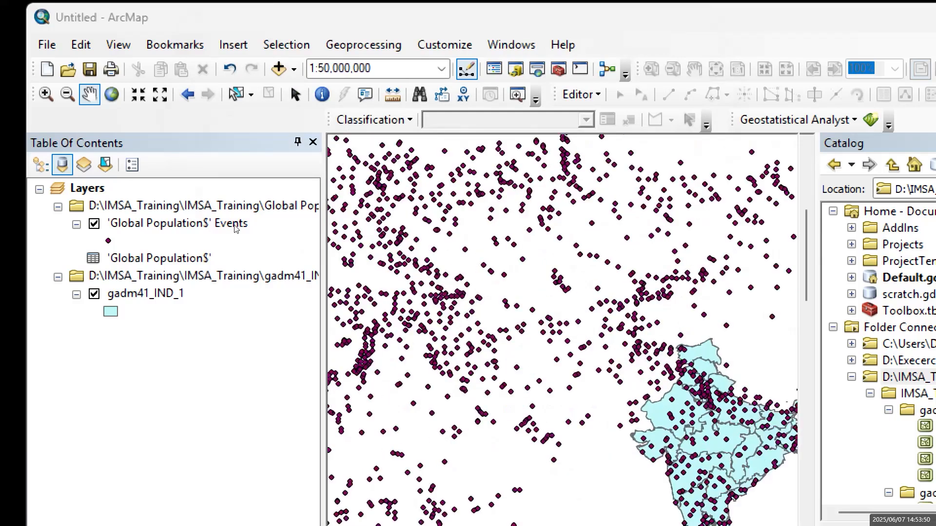
{"action": "left_click_drag", "start_coordinate": [272, 220], "coordinate": [214, 221]}
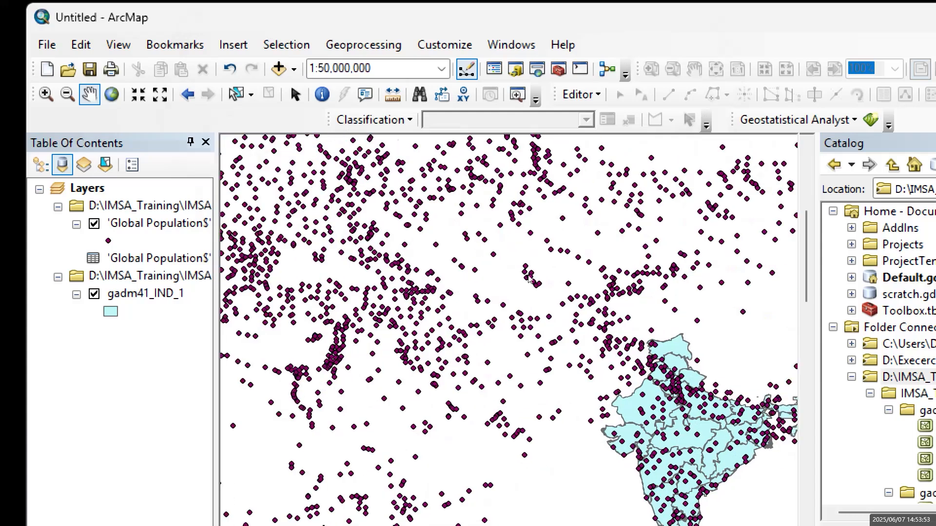
{"action": "left_click_drag", "start_coordinate": [643, 319], "coordinate": [374, 216]}
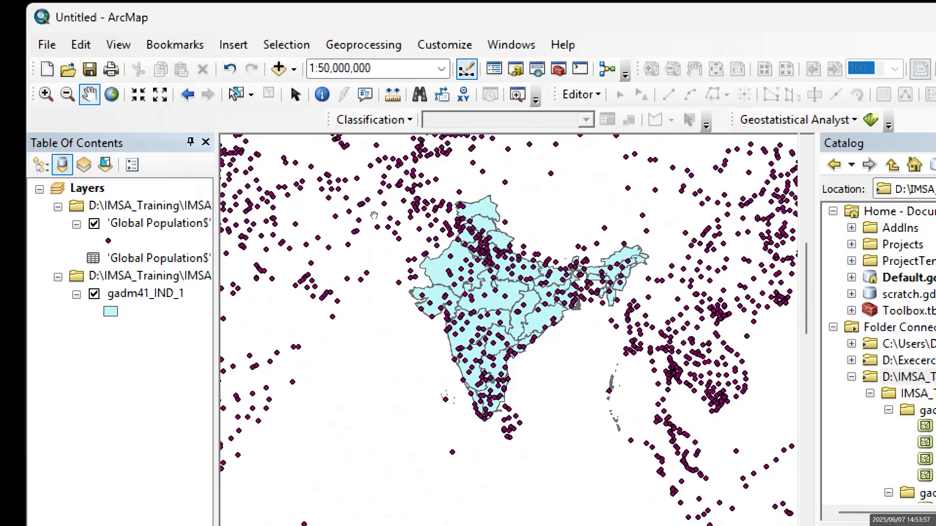
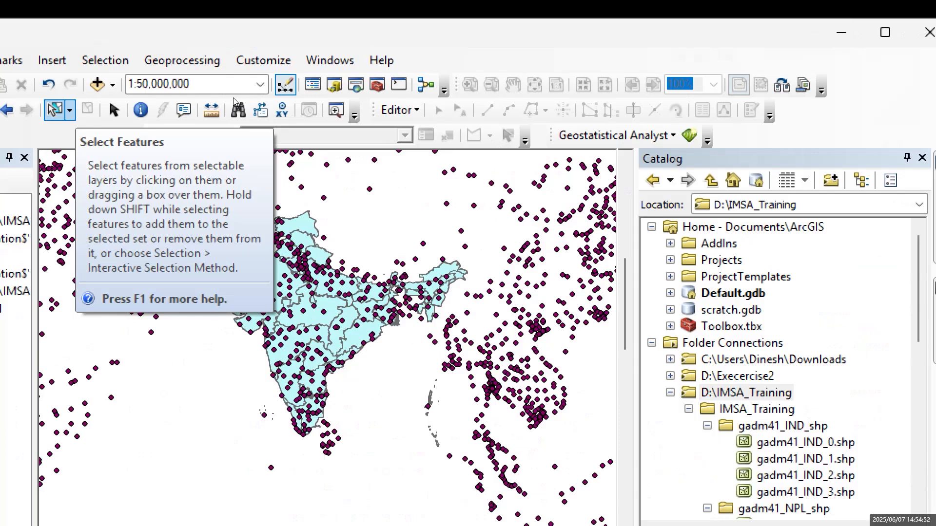
Select the gadm41_IND_1 state polygons on the map with a rectangular selection
{"action": "left_click", "coordinate": [69, 110]}
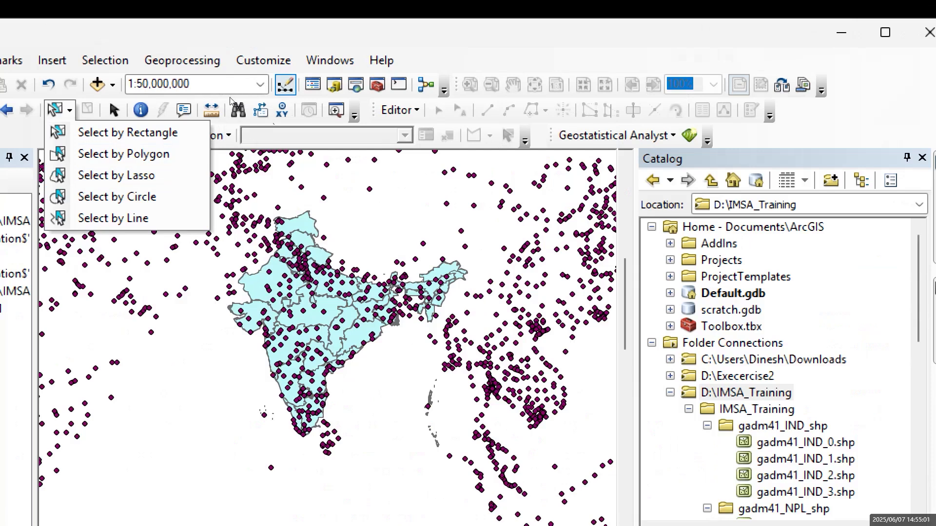
{"action": "left_click", "coordinate": [252, 114]}
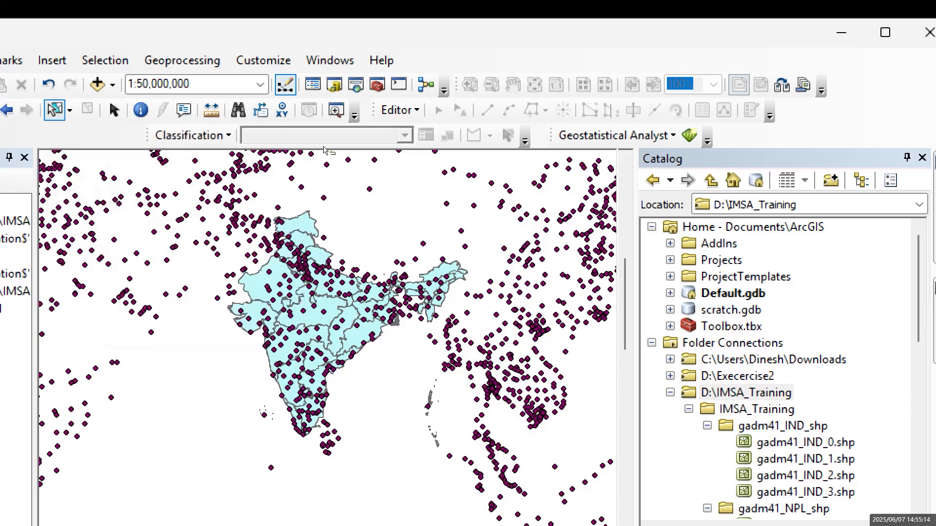
{"action": "left_click_drag", "start_coordinate": [418, 217], "coordinate": [435, 243]}
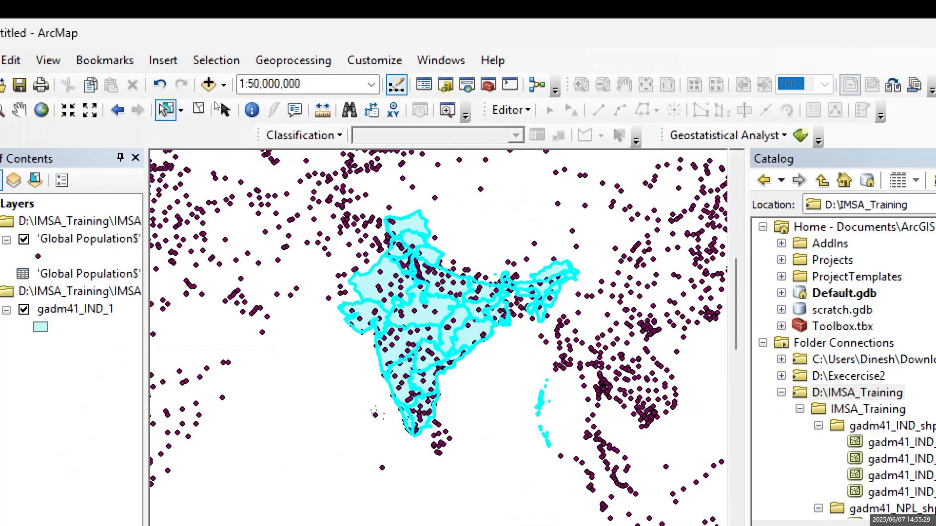
Add gadm41_IND_0.shp from the gadm41_IND_shp folder in IMSA_Training to the map
{"action": "left_click", "coordinate": [223, 85]}
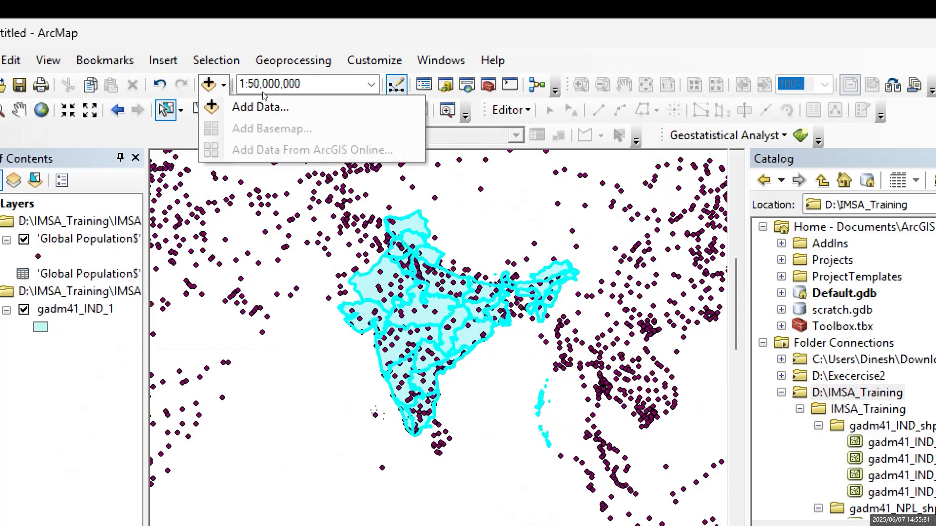
{"action": "left_click", "coordinate": [263, 102]}
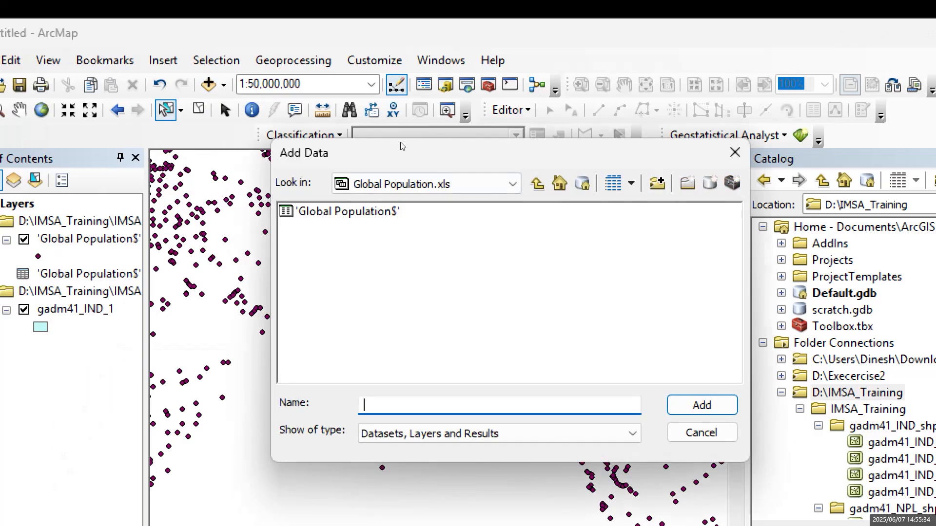
{"action": "left_click", "coordinate": [538, 184]}
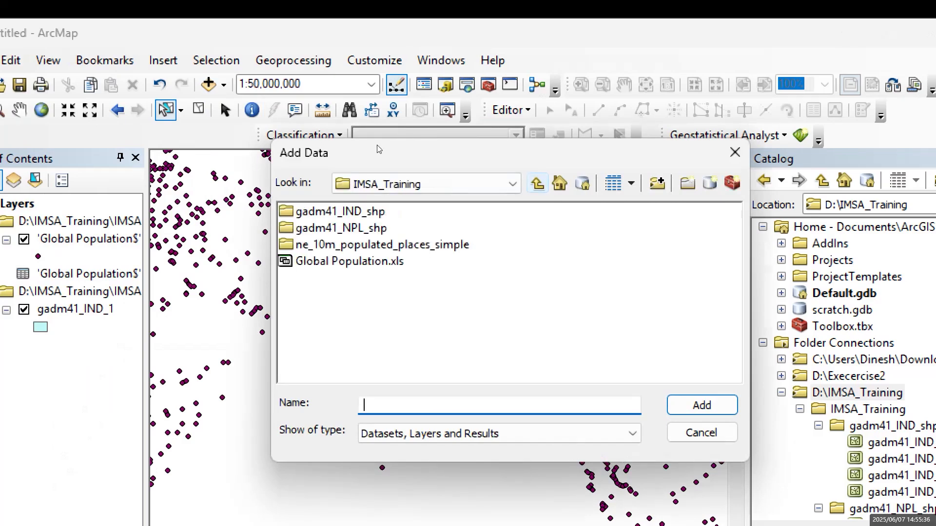
{"action": "double_click", "coordinate": [339, 211]}
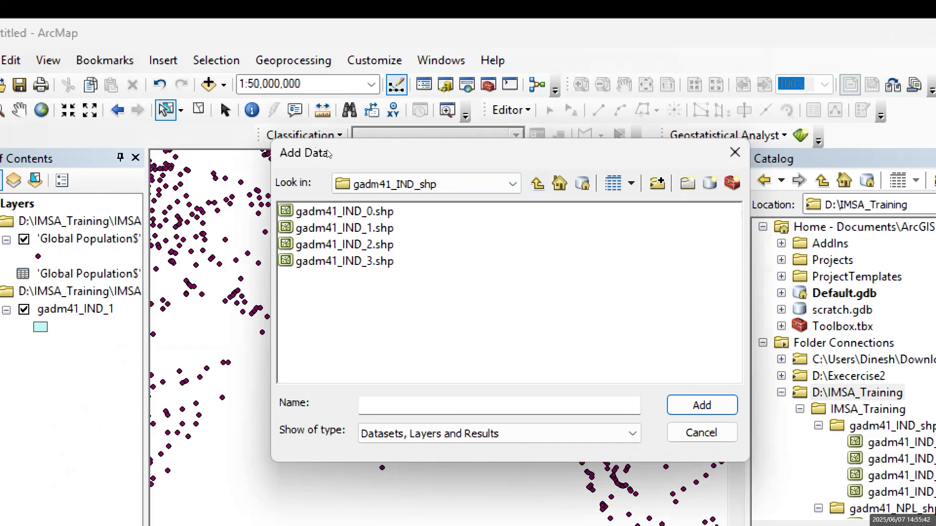
{"action": "key", "text": "Down"}
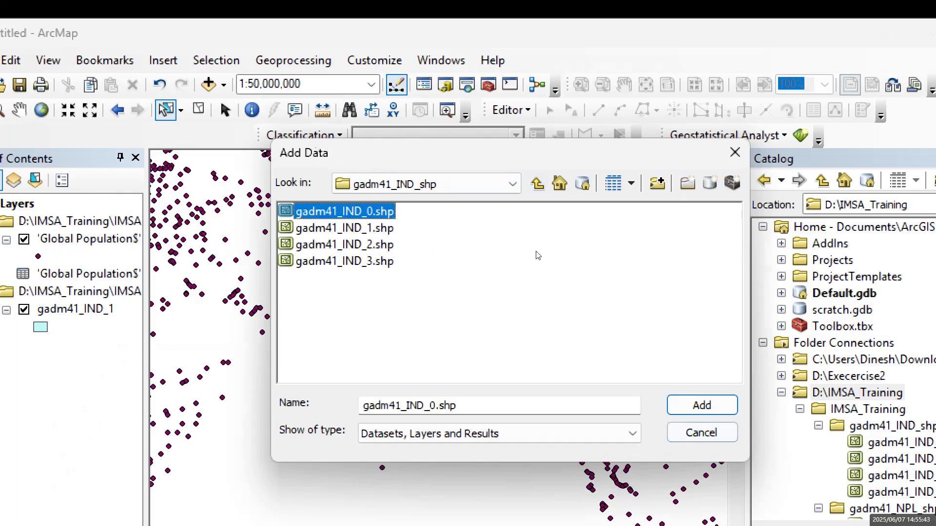
{"action": "left_click", "coordinate": [702, 405]}
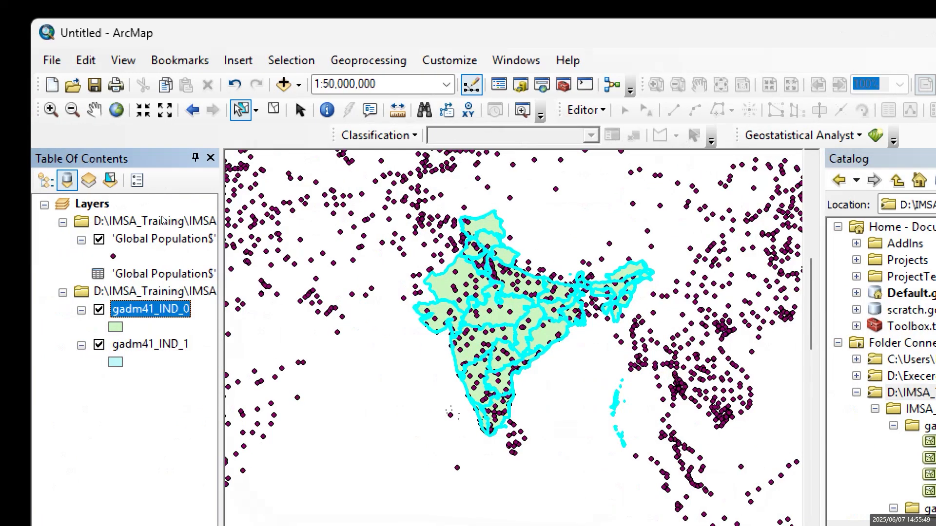
Toggle the gadm41_IND_1 layer's visibility to compare it with gadm41_IND_0, leaving gadm41_IND_1 hidden
{"action": "left_click", "coordinate": [99, 344]}
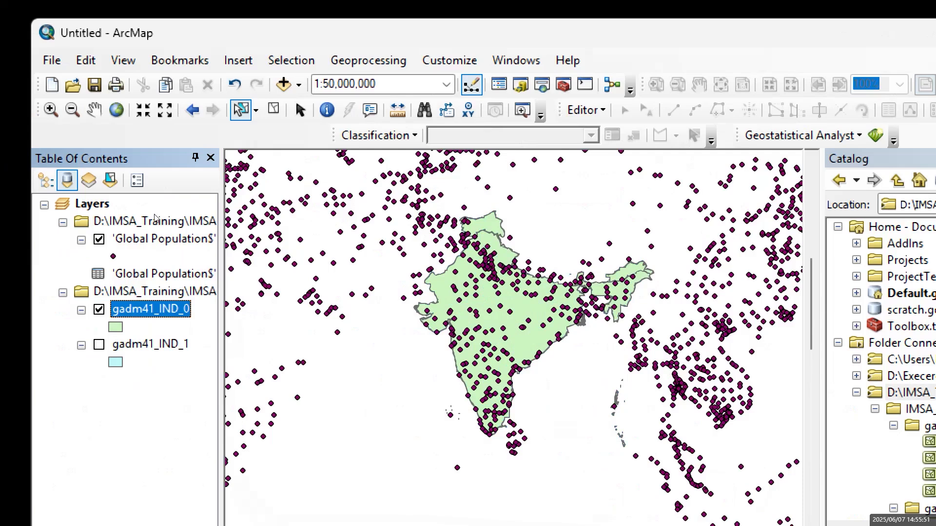
{"action": "left_click", "coordinate": [99, 344]}
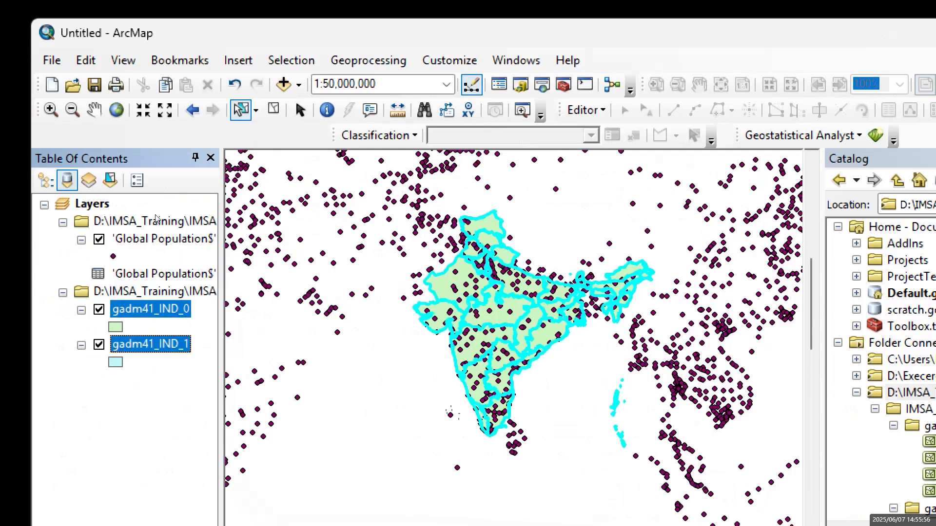
{"action": "left_click", "coordinate": [98, 345]}
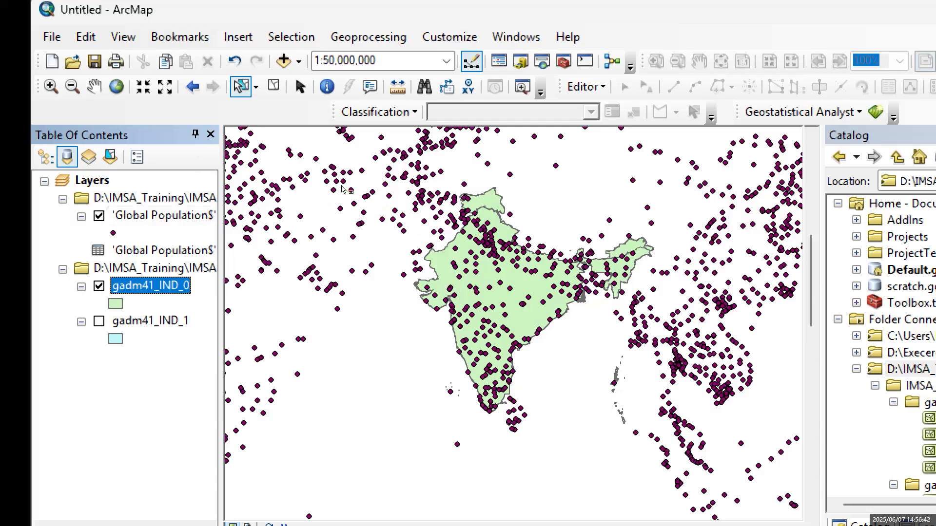
Select the main India polygon of gadm41_IND_0 with a rectangle and clear the selection again
{"action": "left_click_drag", "start_coordinate": [469, 262], "coordinate": [539, 311]}
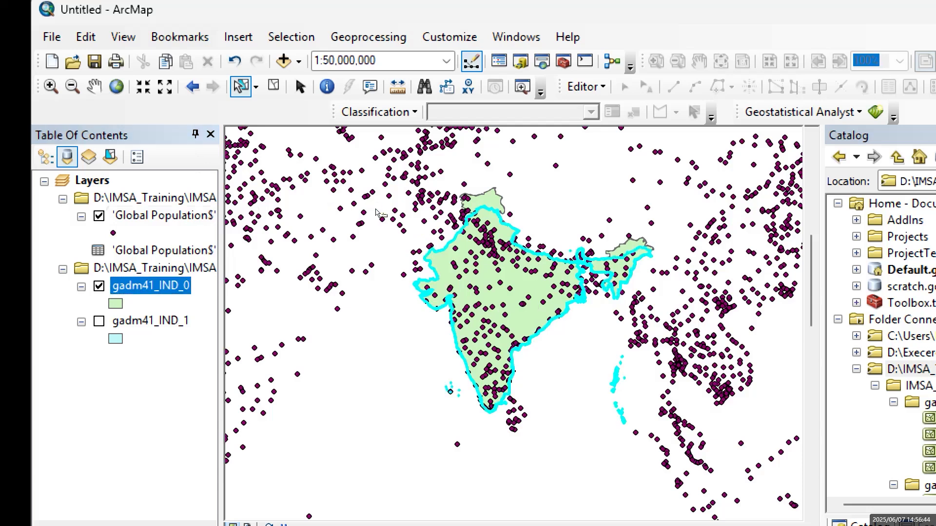
{"action": "left_click", "coordinate": [166, 167]}
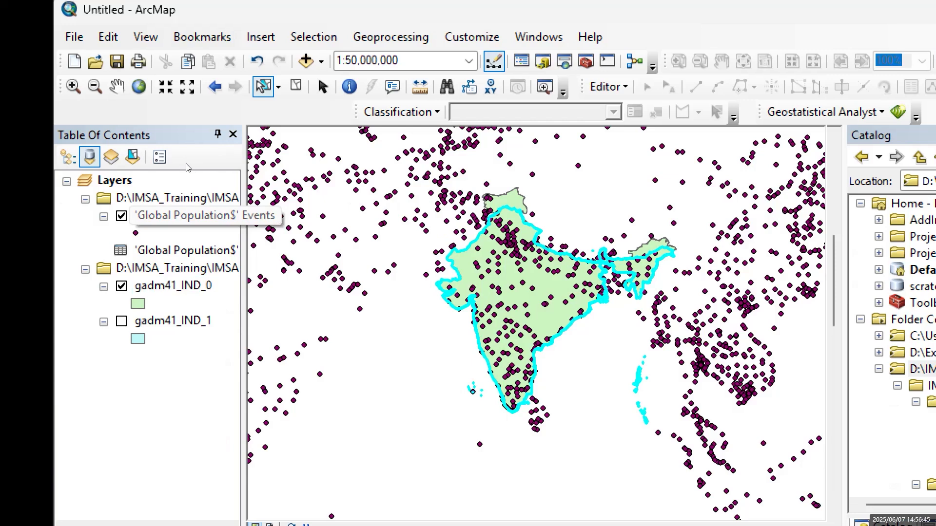
{"action": "left_click", "coordinate": [174, 215]}
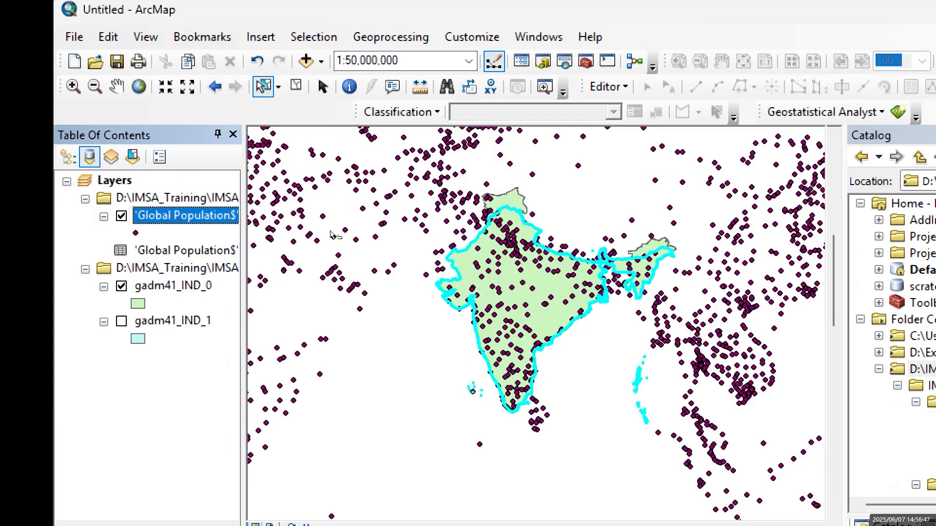
{"action": "left_click", "coordinate": [314, 168]}
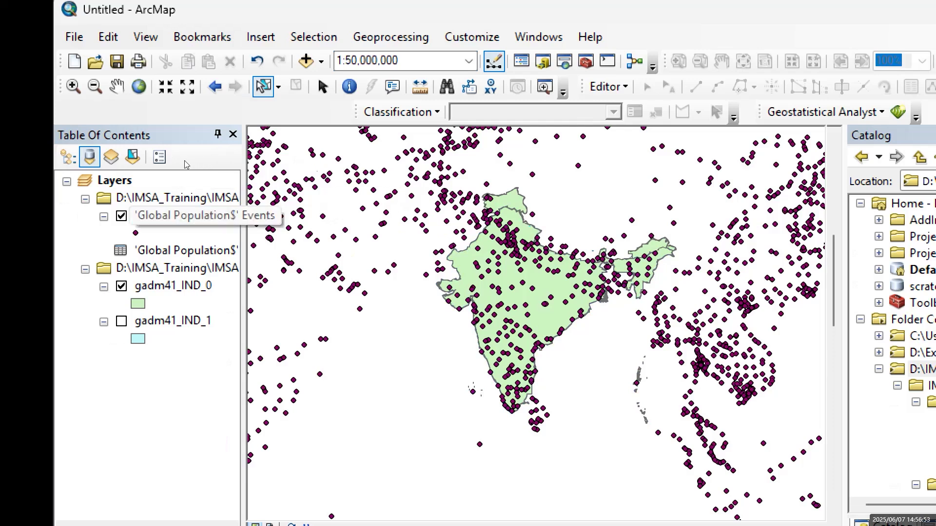
Try to start an edit session on the 'Global Population$' Events layer and dismiss the resulting dialog
{"action": "right_click", "coordinate": [179, 216]}
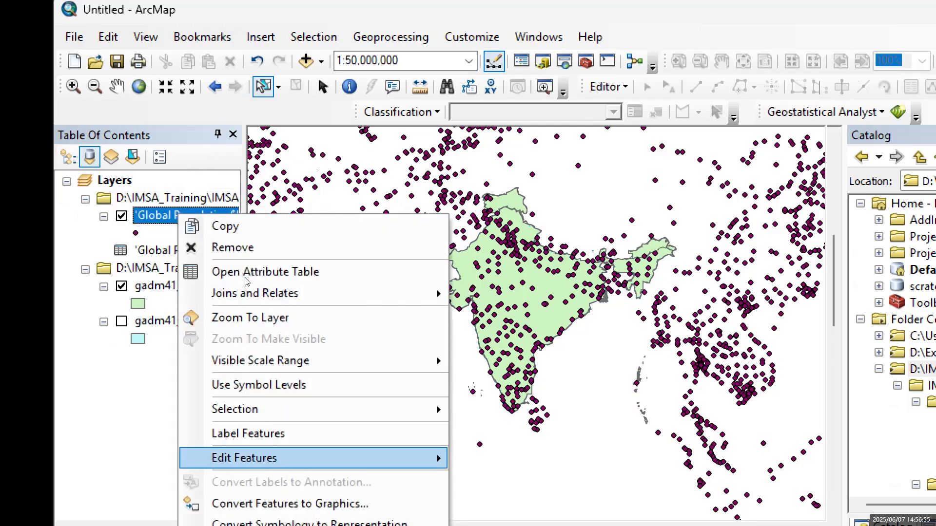
{"action": "mouse_move", "coordinate": [312, 458]}
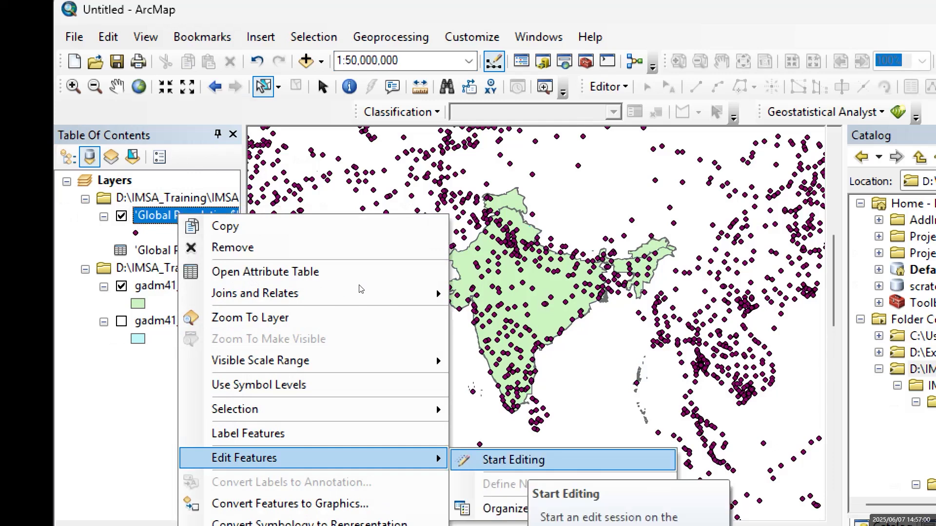
{"action": "left_click", "coordinate": [513, 460]}
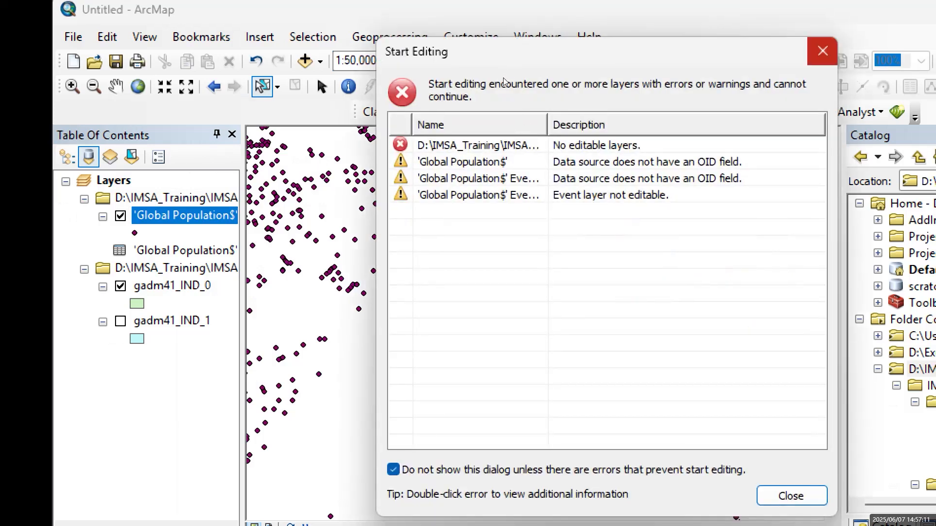
{"action": "key", "text": "Return"}
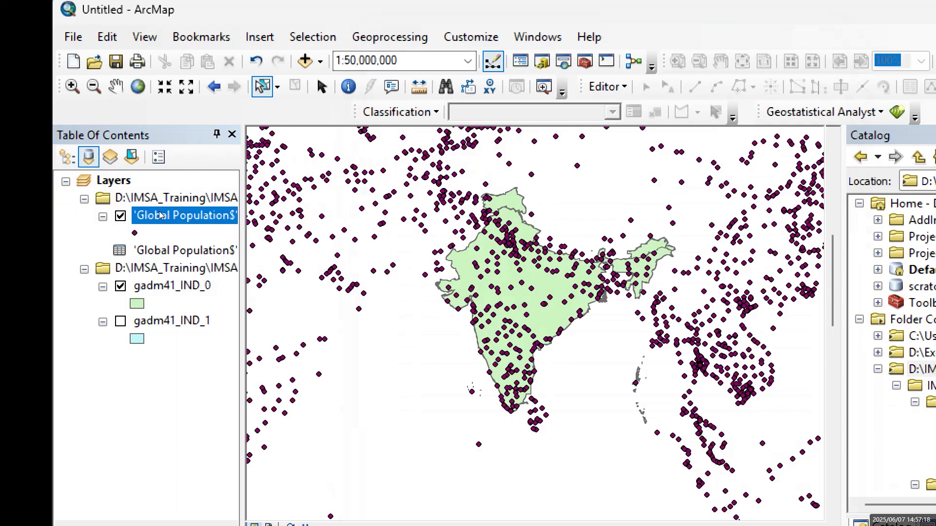
Hide the gadm41_IND_0 layer and open the attribute table of the 'Global Population$' Events layer
{"action": "left_click", "coordinate": [120, 286]}
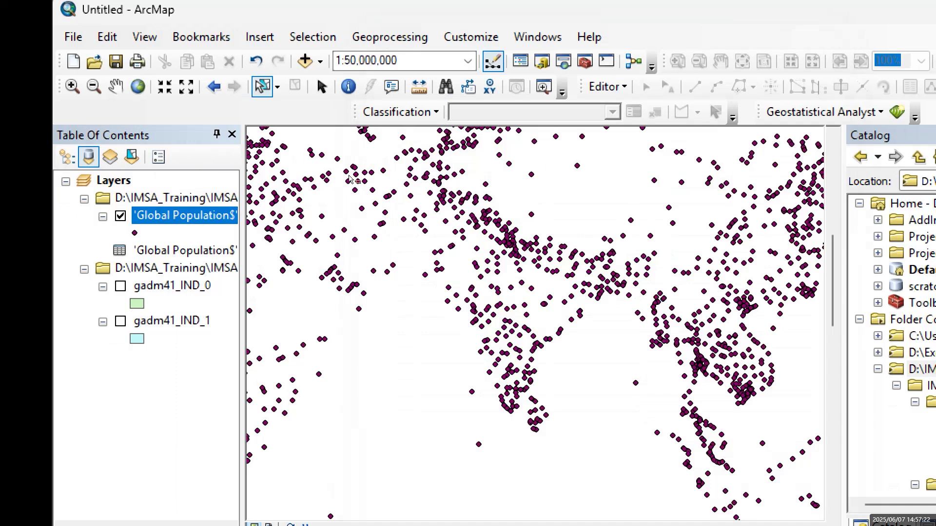
{"action": "scroll", "coordinate": [349, 178], "scroll_direction": "up", "scroll_amount": 3}
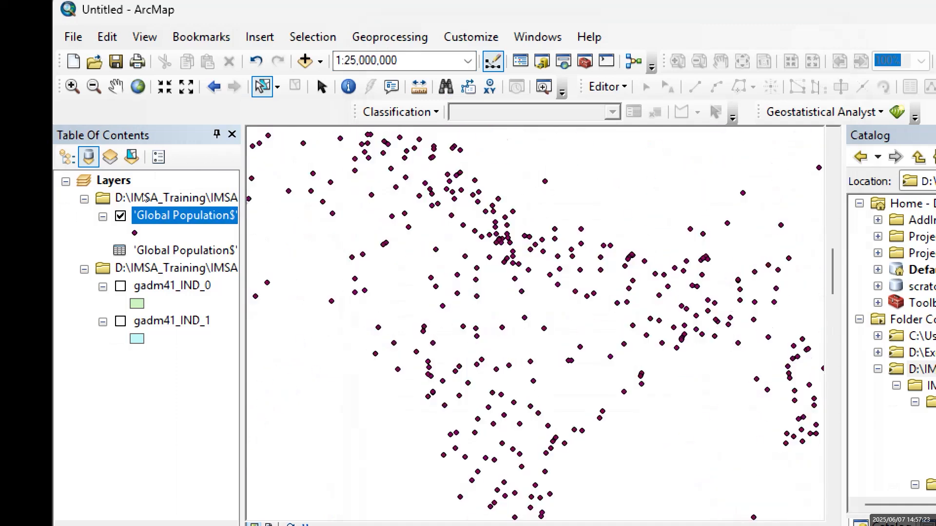
{"action": "right_click", "coordinate": [178, 214]}
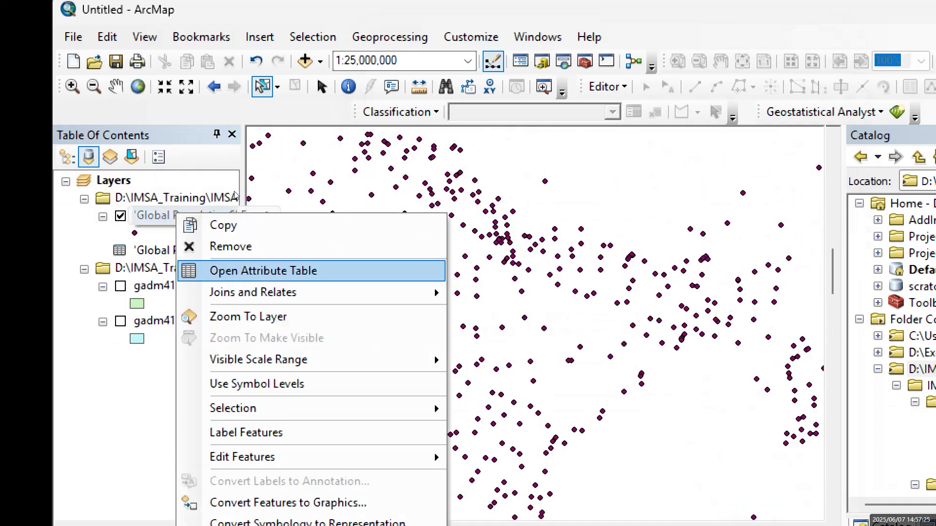
{"action": "key", "text": "Return"}
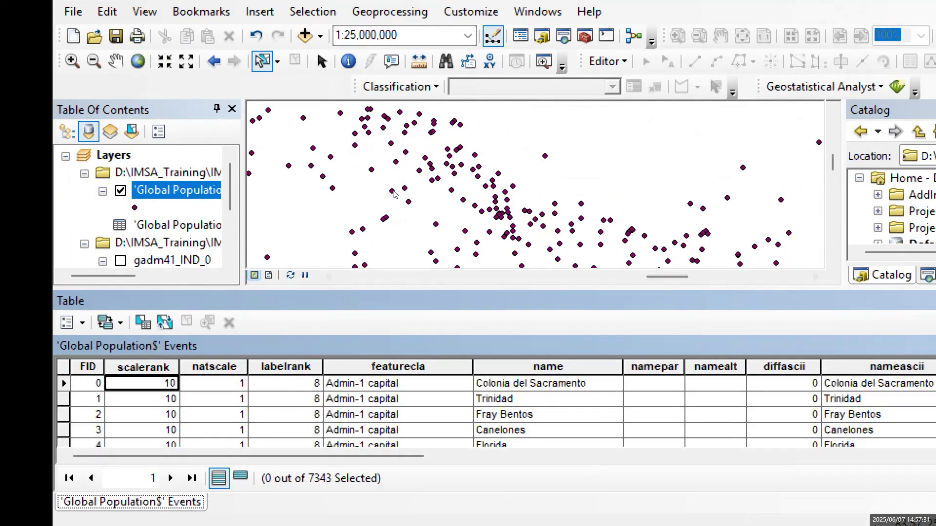
Undock the attribute table and reposition its floating window below the upper part of the map
{"action": "double_click", "coordinate": [401, 301]}
{"action": "left_click_drag", "start_coordinate": [451, 142], "coordinate": [289, 143]}
{"action": "left_click_drag", "start_coordinate": [423, 151], "coordinate": [406, 157]}
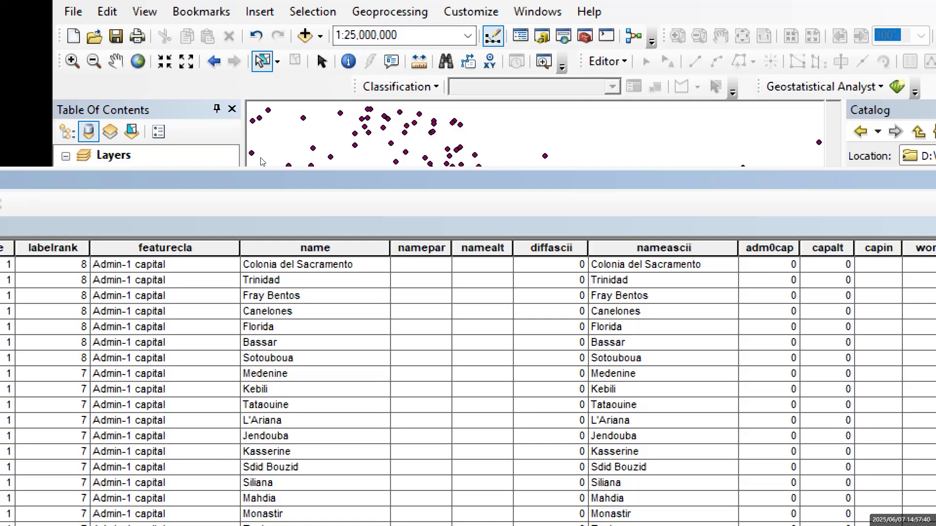
{"action": "double_click", "coordinate": [262, 161]}
{"action": "left_click_drag", "start_coordinate": [302, 216], "coordinate": [284, 170]}
{"action": "left_click_drag", "start_coordinate": [366, 118], "coordinate": [345, 222]}
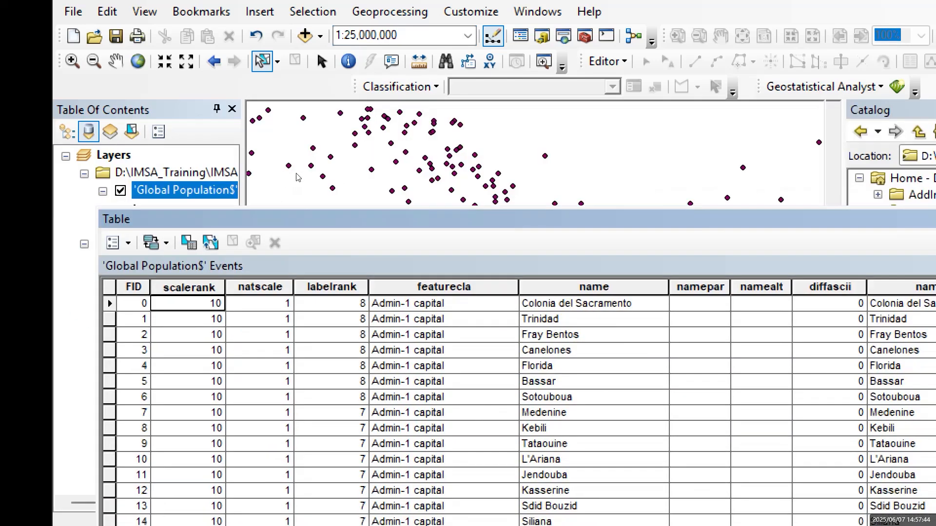
Select the first record, FID 0, in the 'Global Population$' Events attribute table and dock the table
{"action": "left_click", "coordinate": [323, 128]}
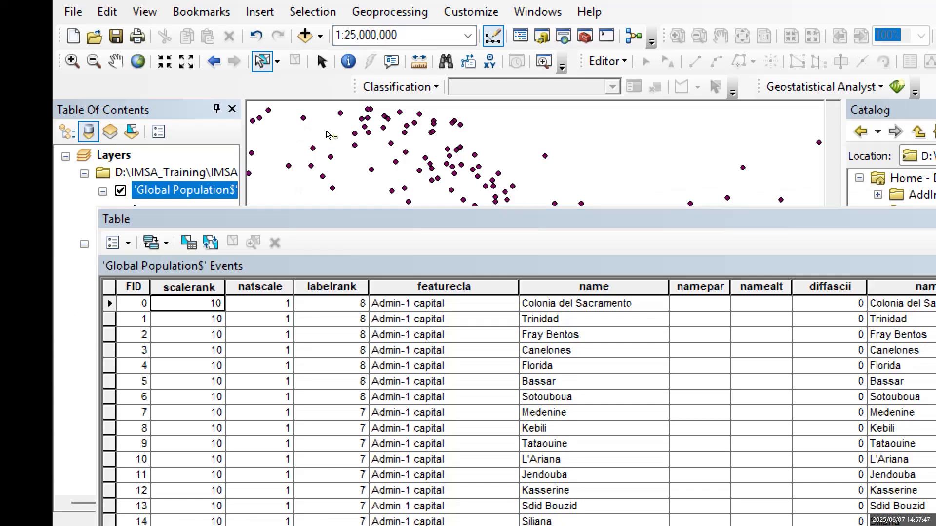
{"action": "left_click", "coordinate": [149, 223]}
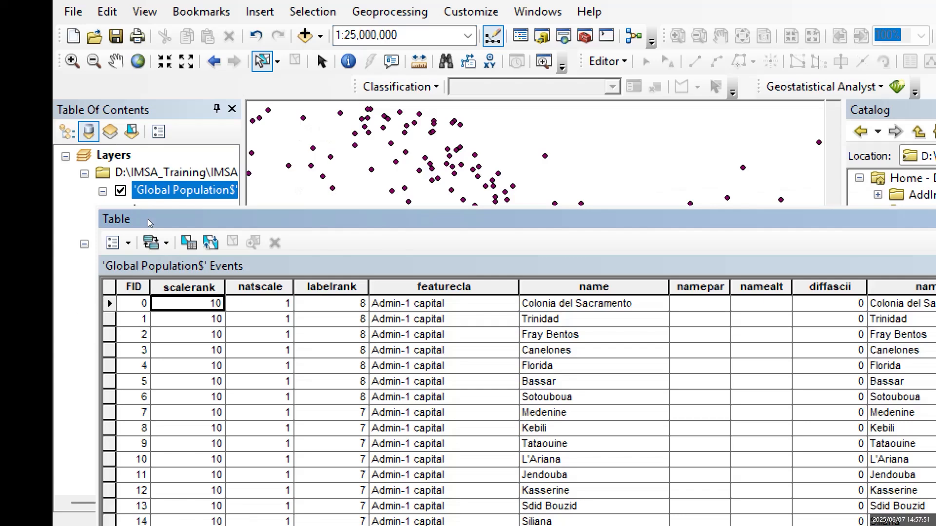
{"action": "key", "text": "ctrl+Return"}
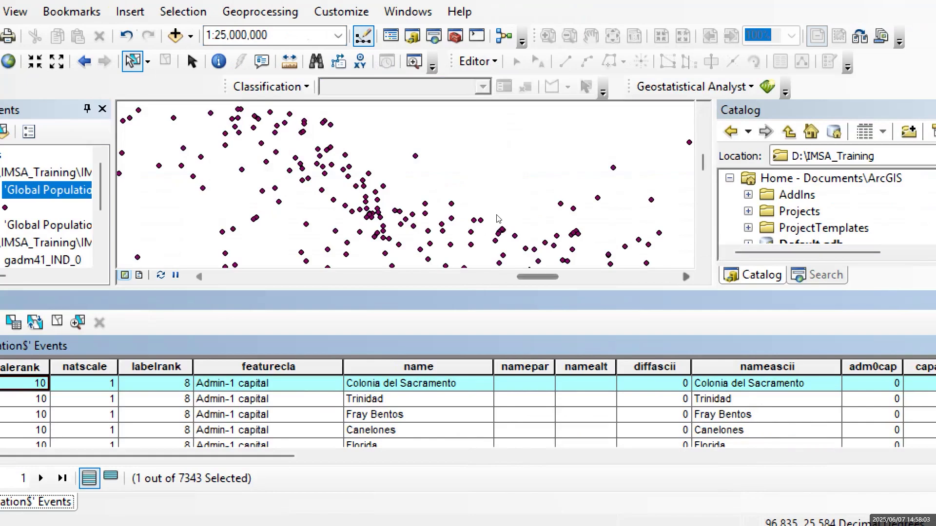
Float the attribute table again, narrow its window, and place it beside the India points so both are visible
{"action": "double_click", "coordinate": [487, 301]}
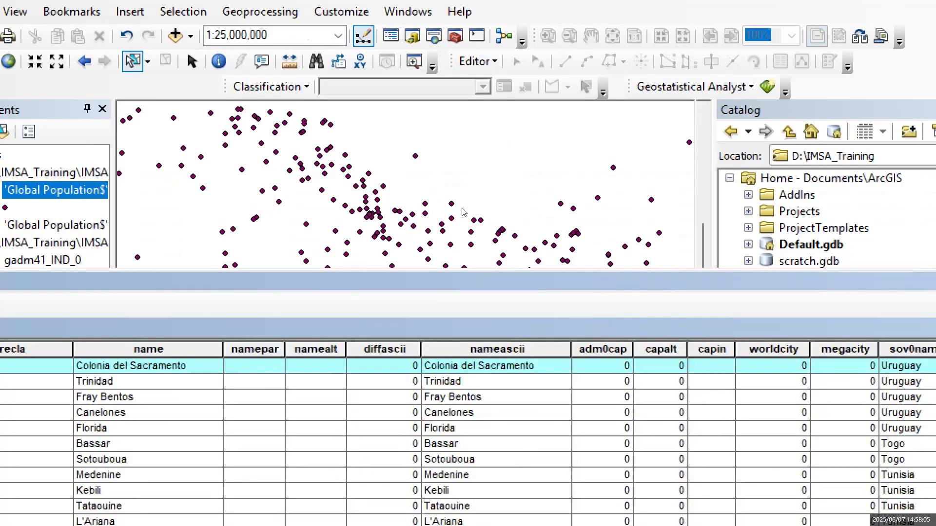
{"action": "left_click_drag", "start_coordinate": [692, 281], "coordinate": [427, 295]}
{"action": "left_click_drag", "start_coordinate": [686, 295], "coordinate": [550, 308]}
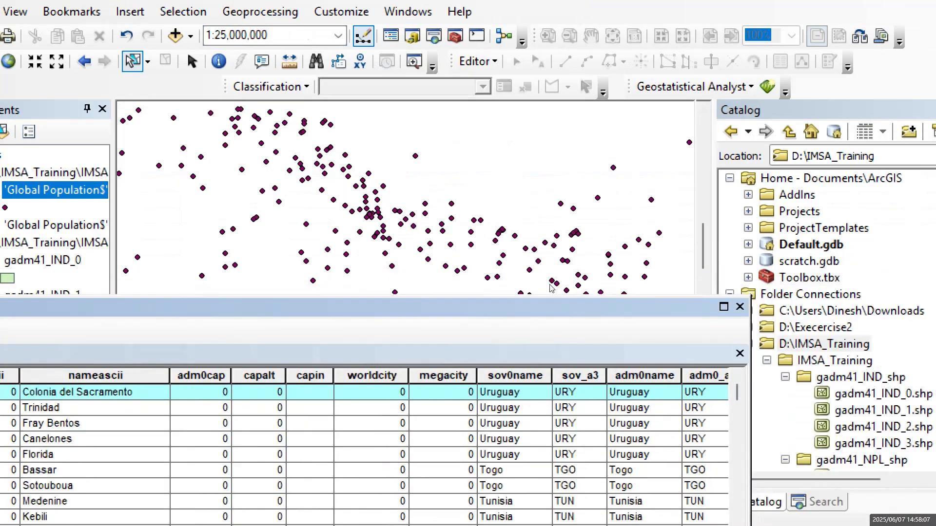
{"action": "left_click_drag", "start_coordinate": [751, 385], "coordinate": [2, 385]}
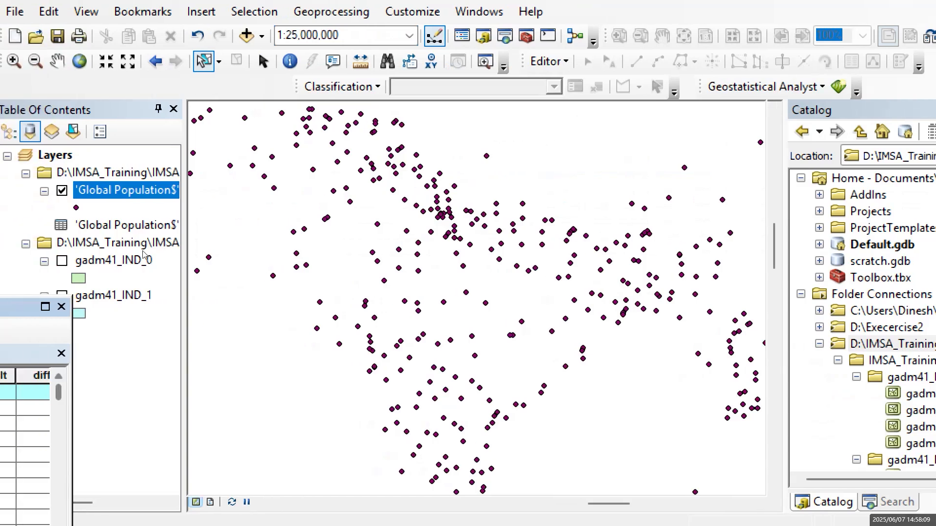
{"action": "left_click_drag", "start_coordinate": [14, 307], "coordinate": [612, 268]}
{"action": "left_click_drag", "start_coordinate": [300, 201], "coordinate": [347, 186]}
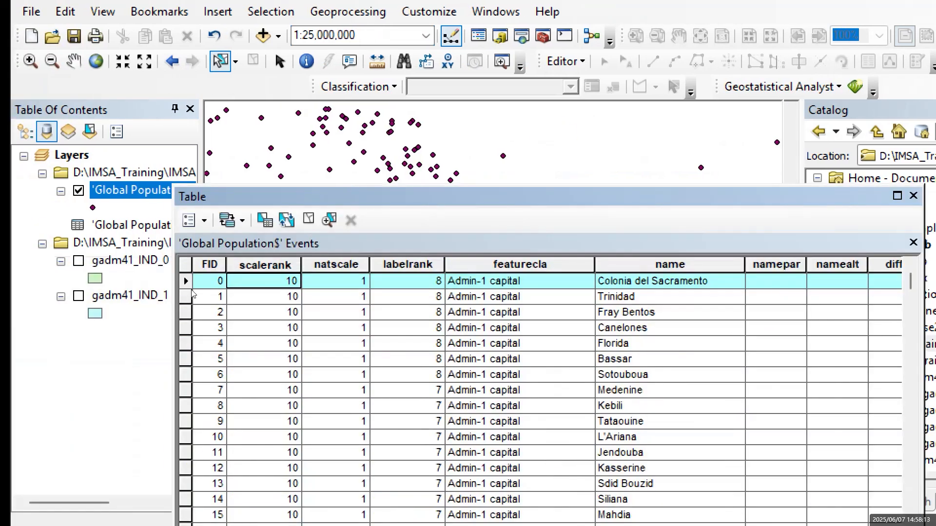
{"action": "left_click_drag", "start_coordinate": [176, 285], "coordinate": [562, 278]}
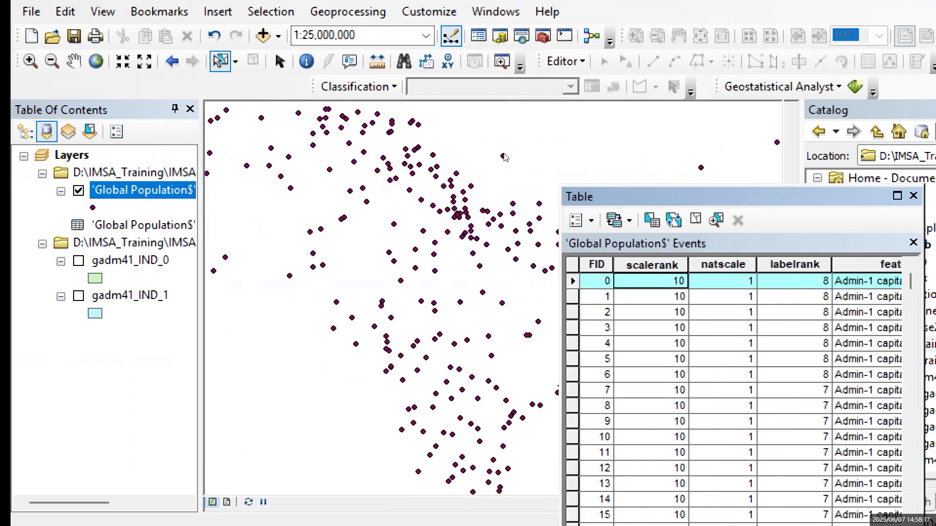
{"action": "left_click_drag", "start_coordinate": [567, 195], "coordinate": [503, 154]}
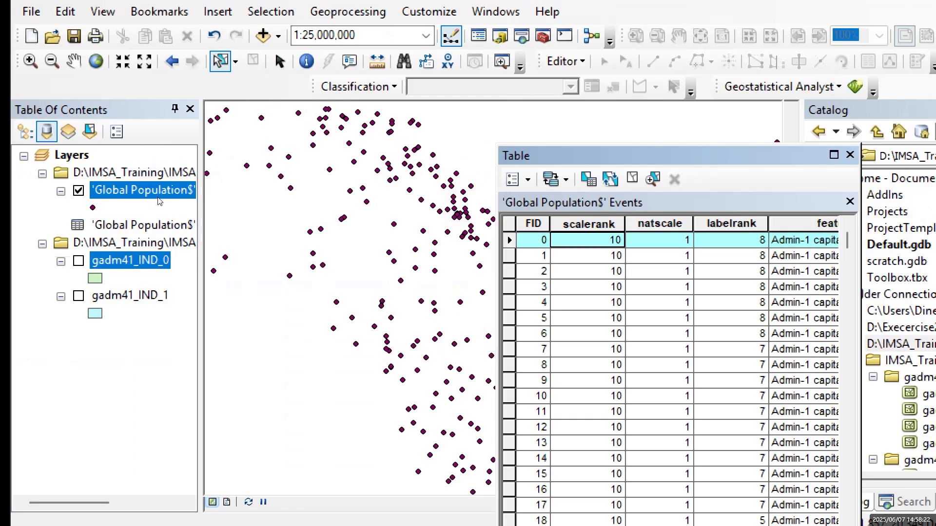
Show the gadm41_IND_0 layer and close the attribute table window so the whole India map is uncovered
{"action": "left_click", "coordinate": [78, 260]}
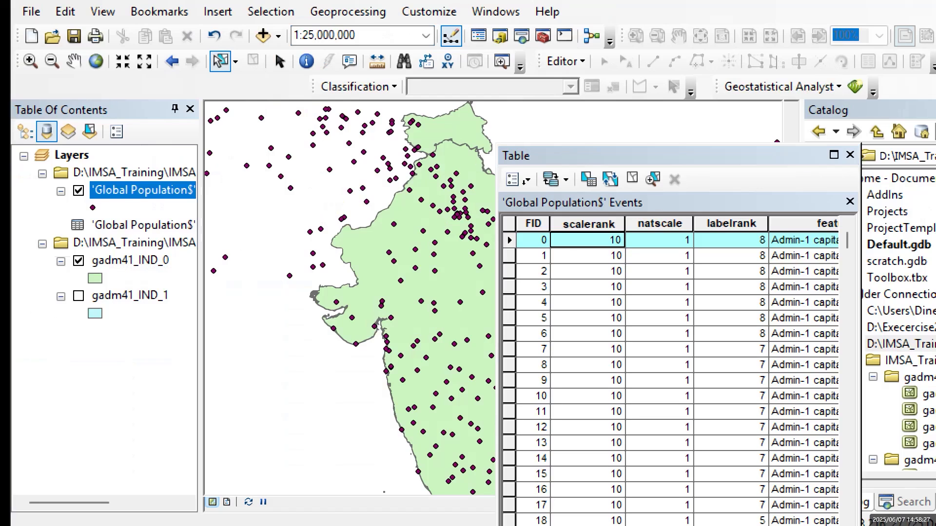
{"action": "left_click", "coordinate": [849, 155]}
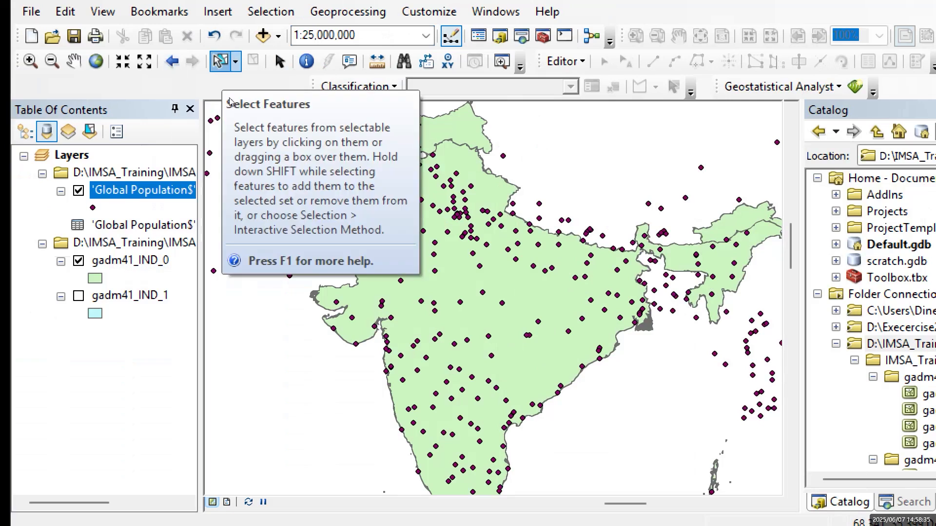
Set the feature selection method to Select by Rectangle and apply it to the map area northwest of India
{"action": "left_click", "coordinate": [236, 61]}
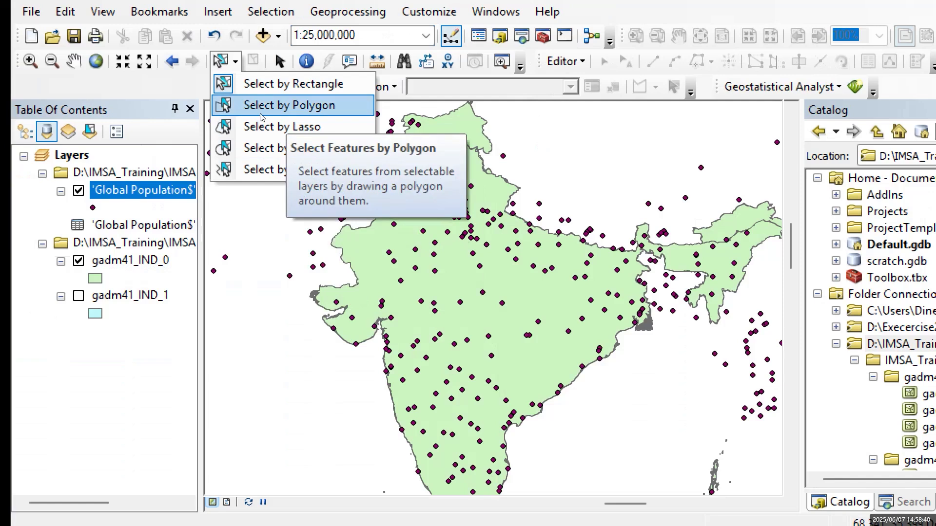
{"action": "left_click", "coordinate": [264, 85]}
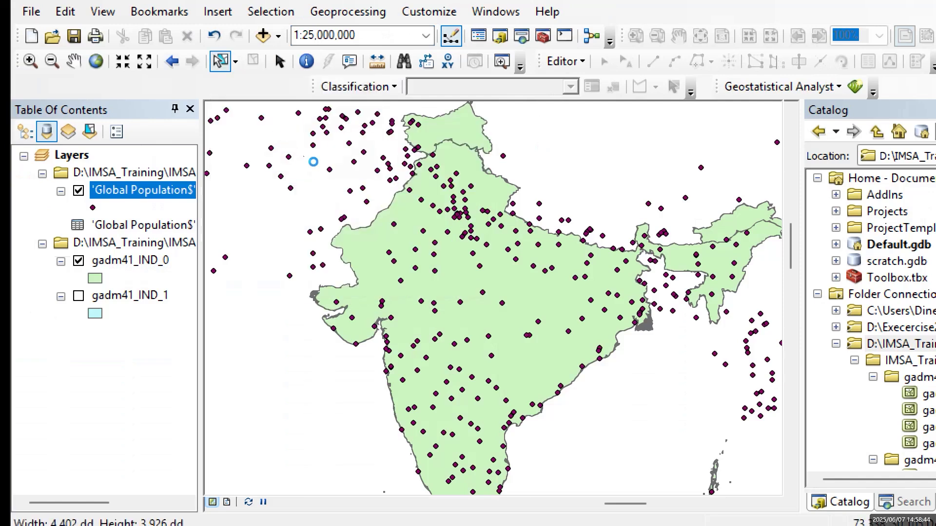
{"action": "left_click", "coordinate": [311, 156]}
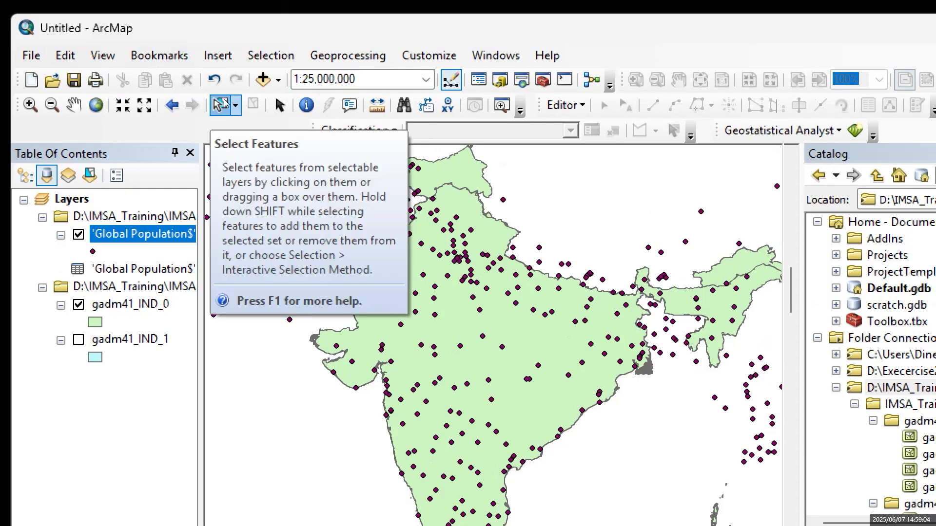
{"action": "right_click", "coordinate": [131, 233]}
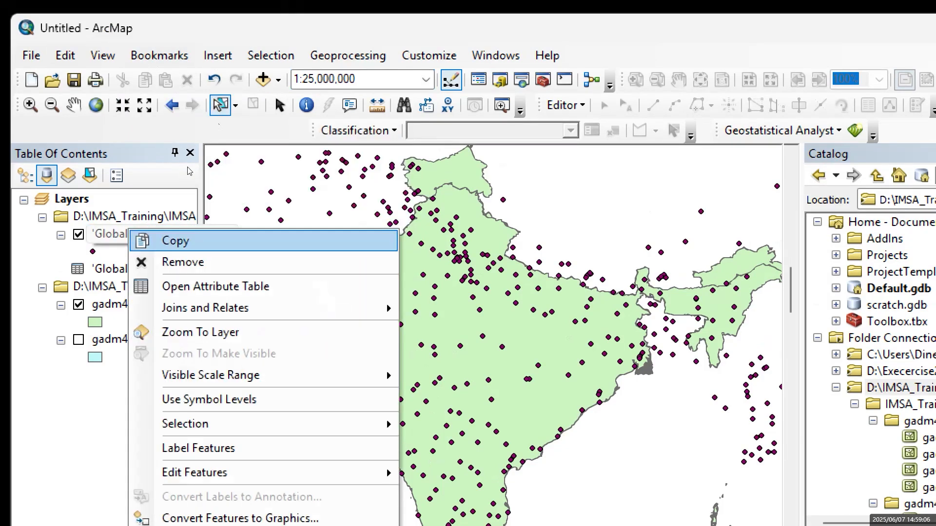
{"action": "left_click", "coordinate": [308, 151]}
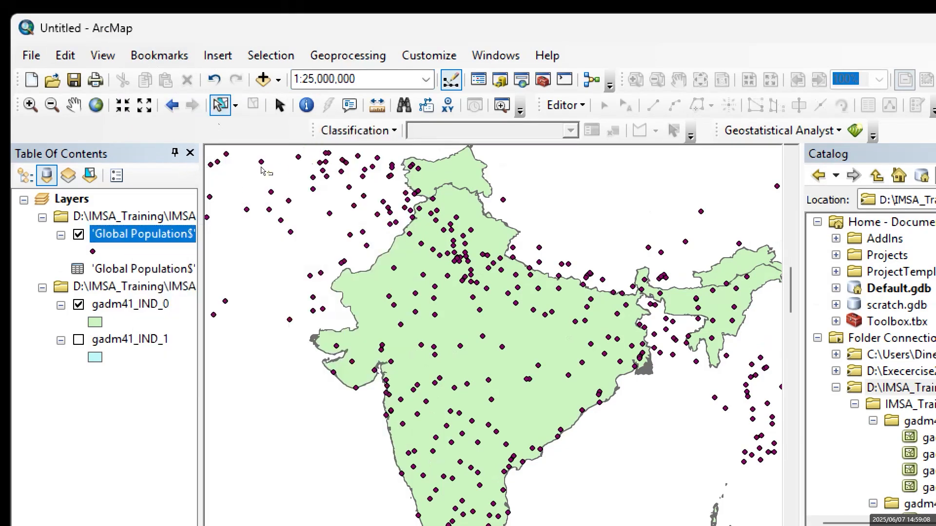
{"action": "left_click_drag", "start_coordinate": [283, 154], "coordinate": [287, 159]}
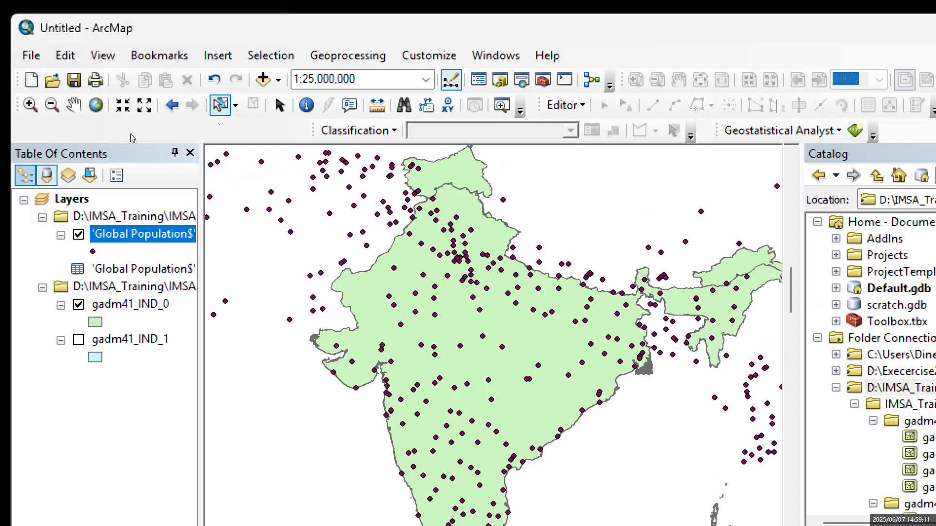
List the table of contents by drawing order and pick the 'Global Population$' Events layer
{"action": "left_click", "coordinate": [25, 175]}
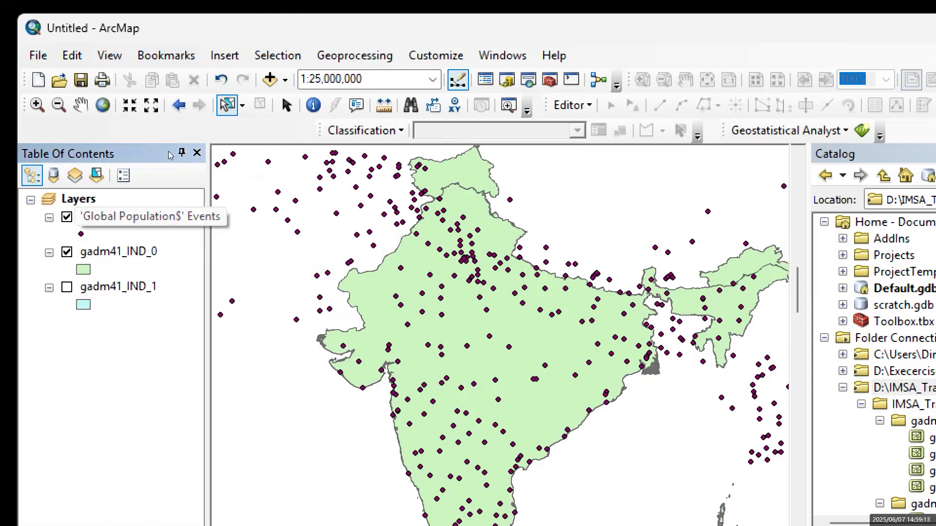
{"action": "left_click", "coordinate": [141, 216]}
Hide the gadm41_IND_0 layer to view the population points alone, and turn the layer back on
{"action": "left_click", "coordinate": [67, 252]}
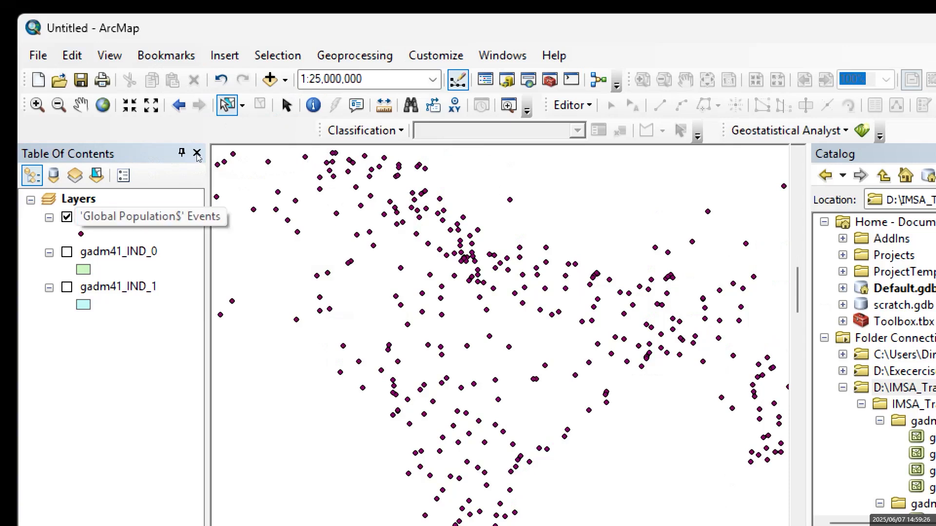
{"action": "right_click", "coordinate": [186, 216]}
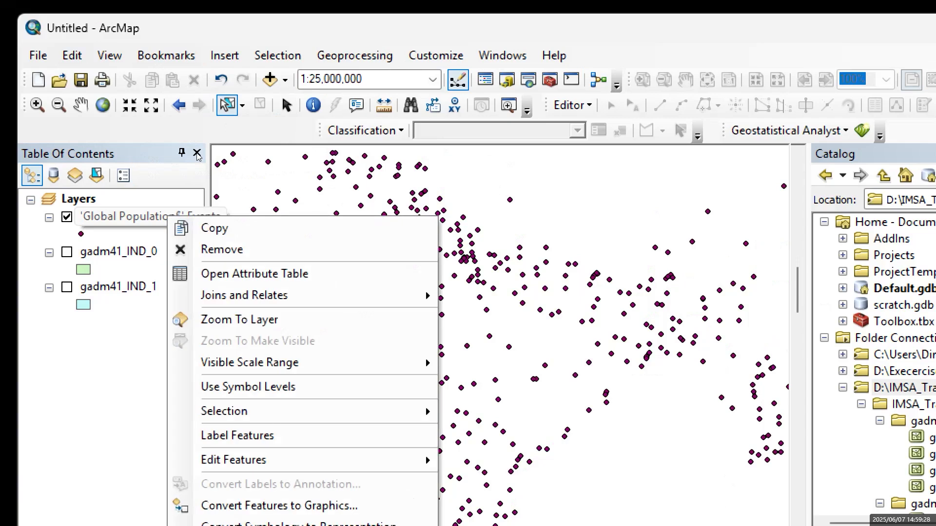
{"action": "left_click", "coordinate": [372, 151]}
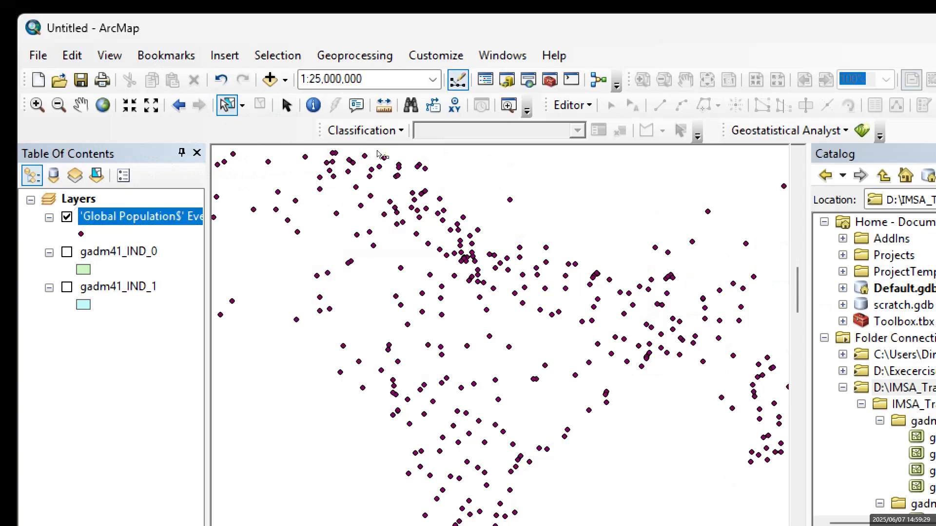
{"action": "left_click", "coordinate": [67, 252]}
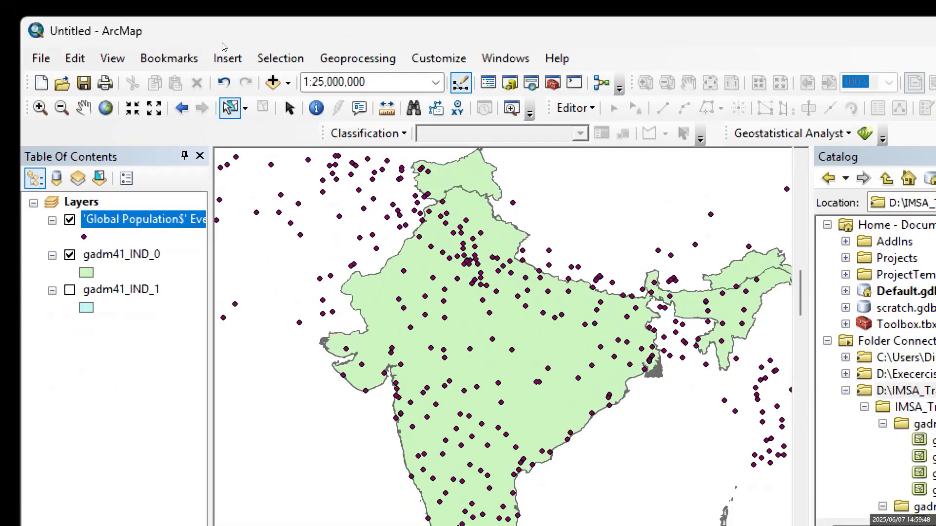
Open the attribute table of the 'Global Population$' Events layer
{"action": "right_click", "coordinate": [142, 212]}
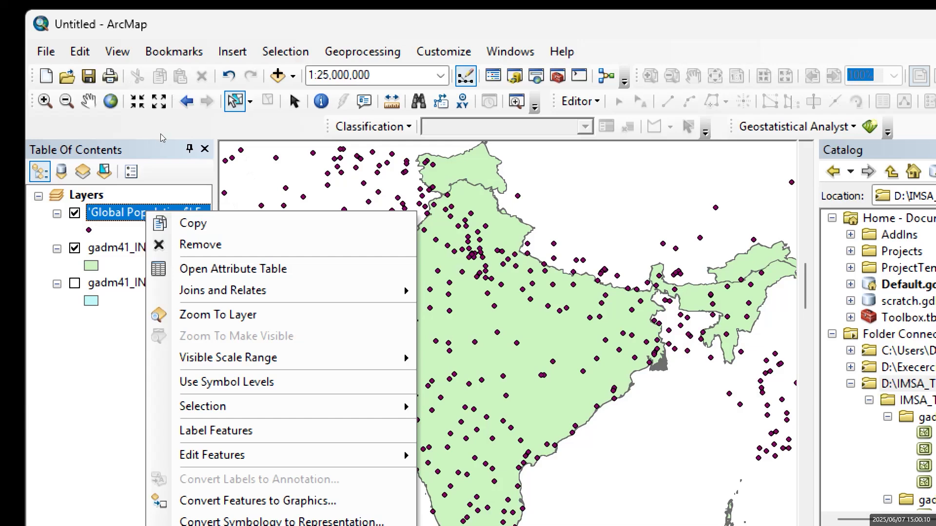
{"action": "right_click", "coordinate": [107, 213]}
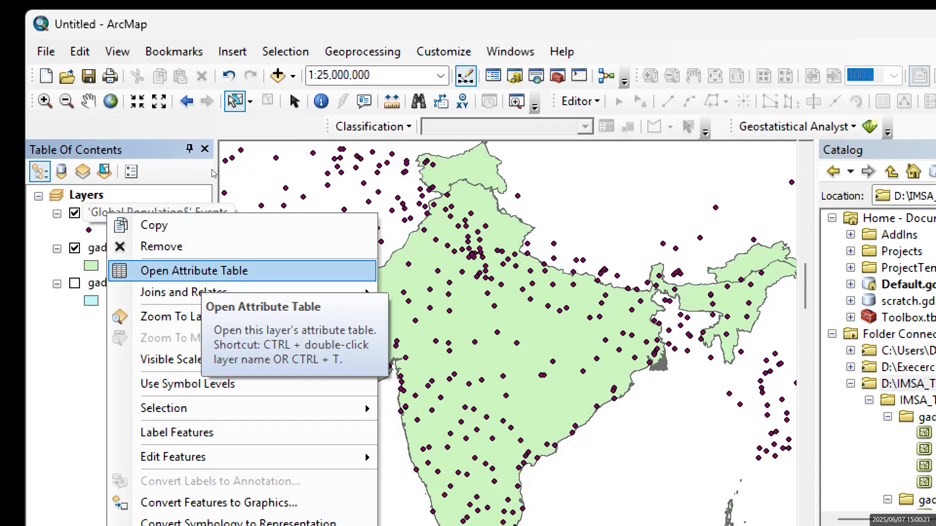
{"action": "left_click", "coordinate": [207, 271]}
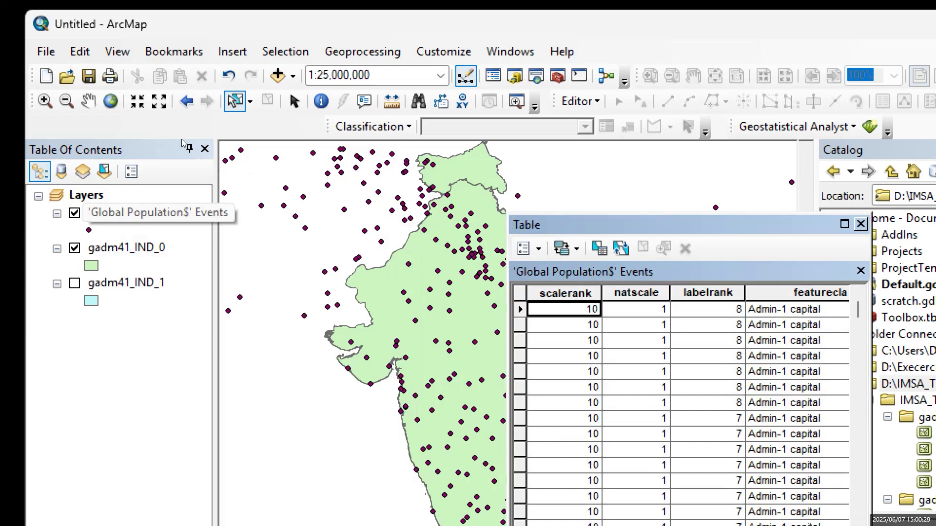
{"action": "right_click", "coordinate": [141, 213]}
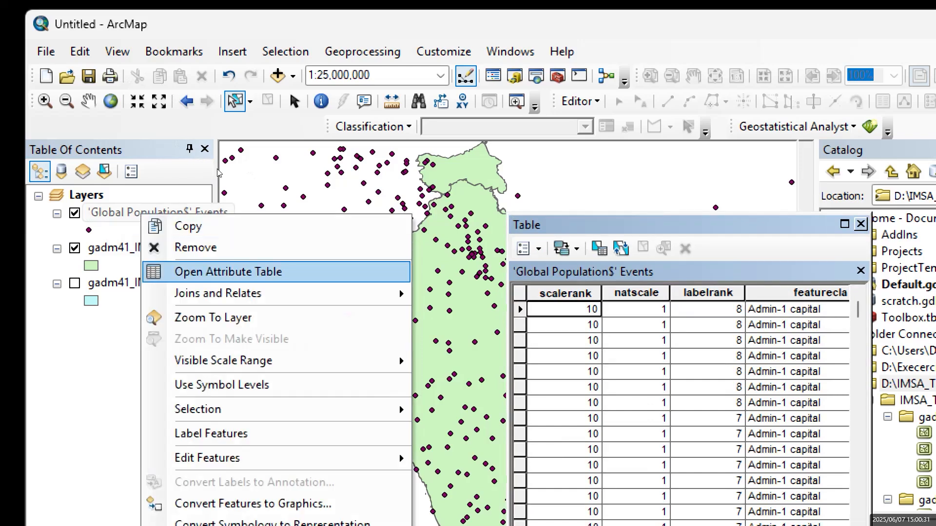
{"action": "left_click", "coordinate": [214, 273]}
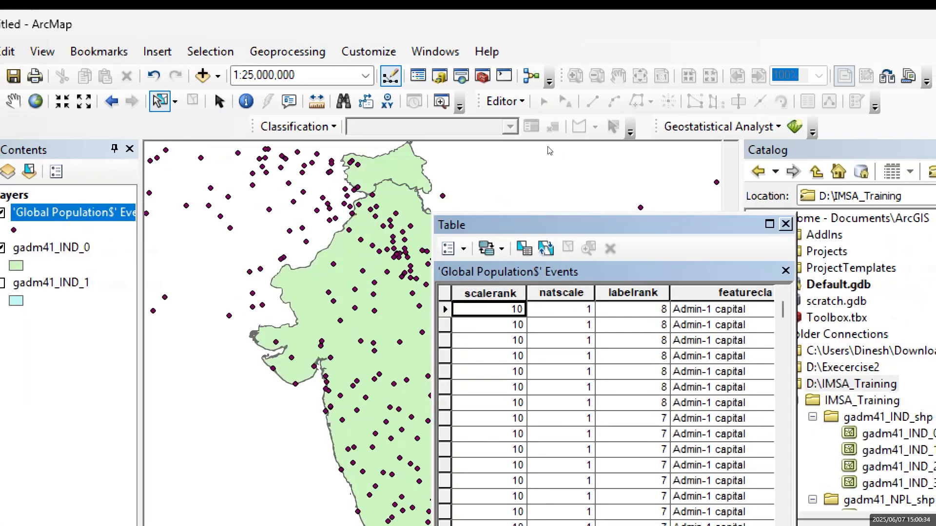
Shorten the floating attribute table window and place it over the upper middle of the map
{"action": "left_click_drag", "start_coordinate": [645, 224], "coordinate": [492, 86]}
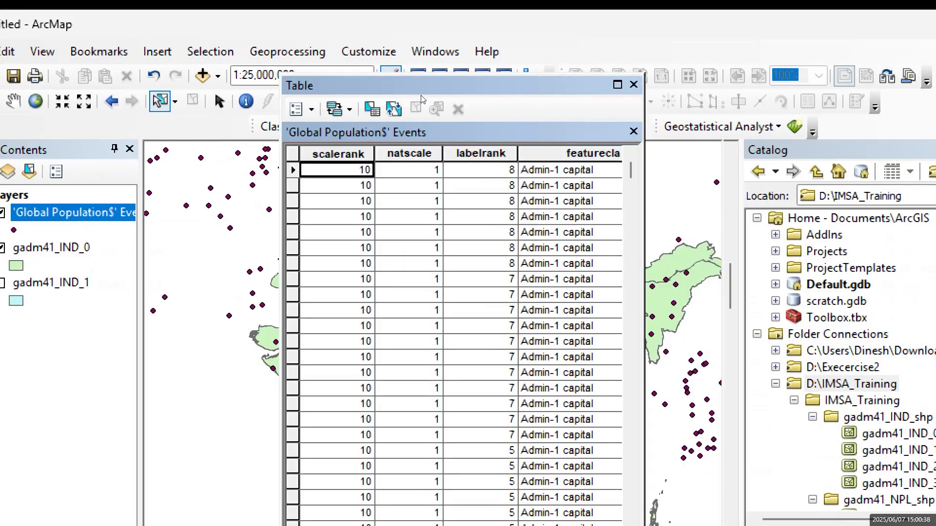
{"action": "left_click_drag", "start_coordinate": [397, 68], "coordinate": [398, 179]}
{"action": "left_click_drag", "start_coordinate": [394, 195], "coordinate": [398, 281]}
{"action": "left_click_drag", "start_coordinate": [395, 177], "coordinate": [416, 91]}
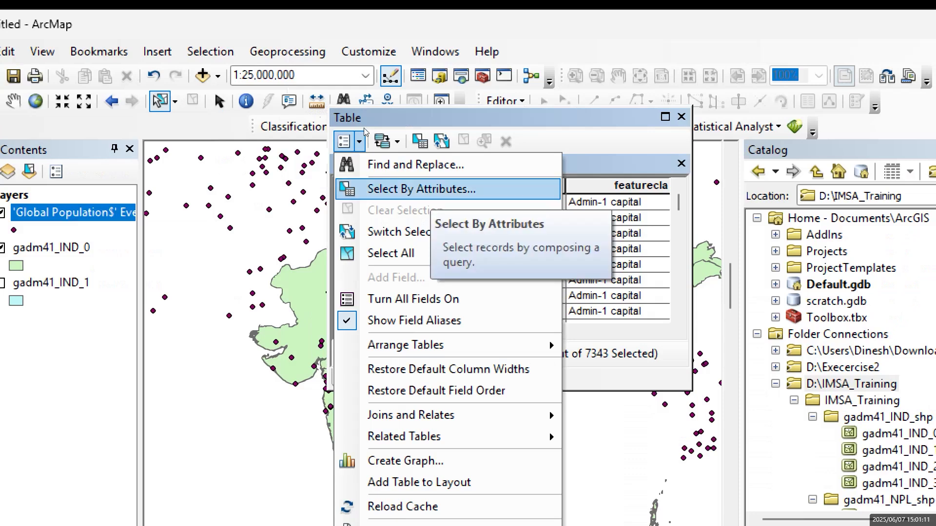
Open Select By Attributes for the 'Global Population$' Events table, centre the dialog, and browse its field list
{"action": "left_click", "coordinate": [421, 189]}
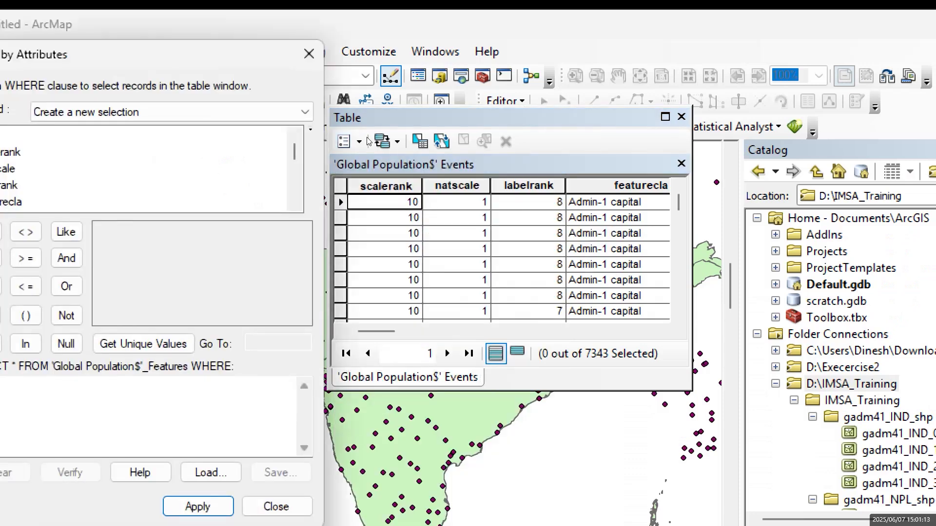
{"action": "left_click_drag", "start_coordinate": [68, 54], "coordinate": [358, 72]}
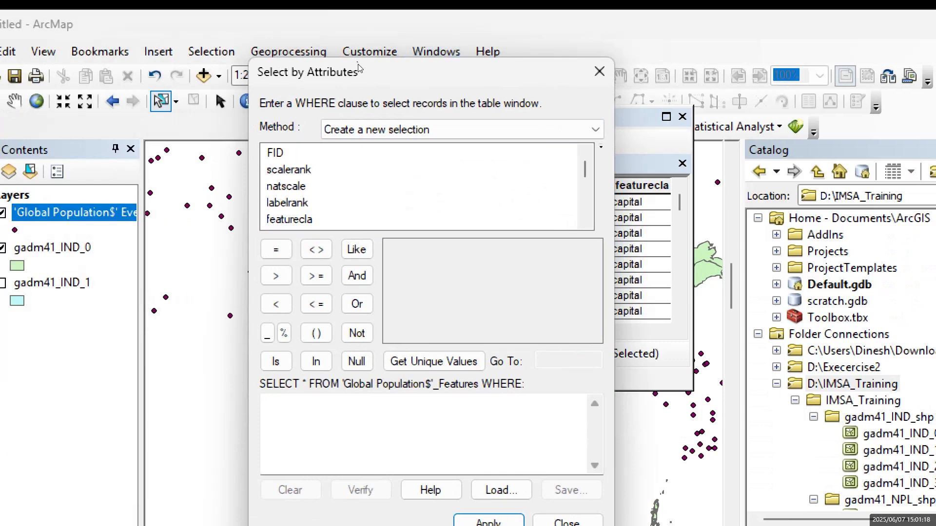
{"action": "left_click_drag", "start_coordinate": [363, 71], "coordinate": [391, 42]}
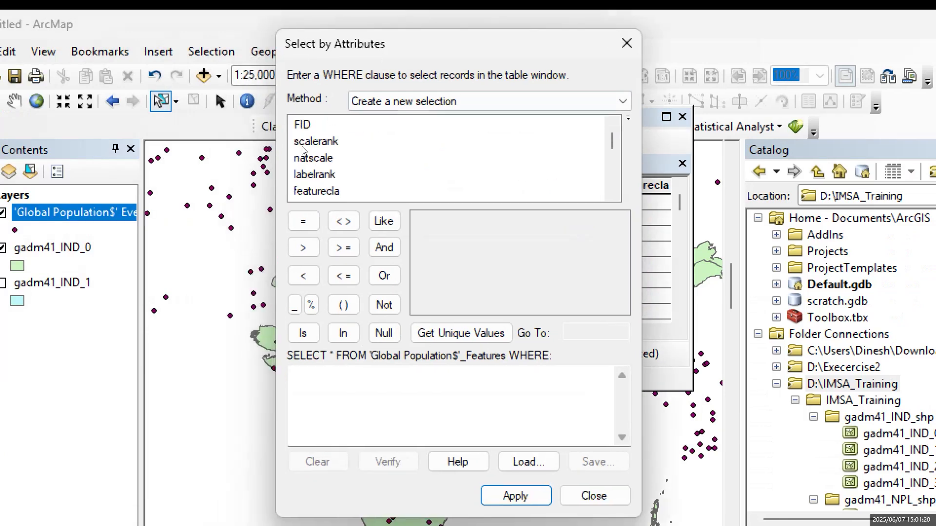
{"action": "scroll", "coordinate": [353, 104], "scroll_direction": "down", "scroll_amount": 3}
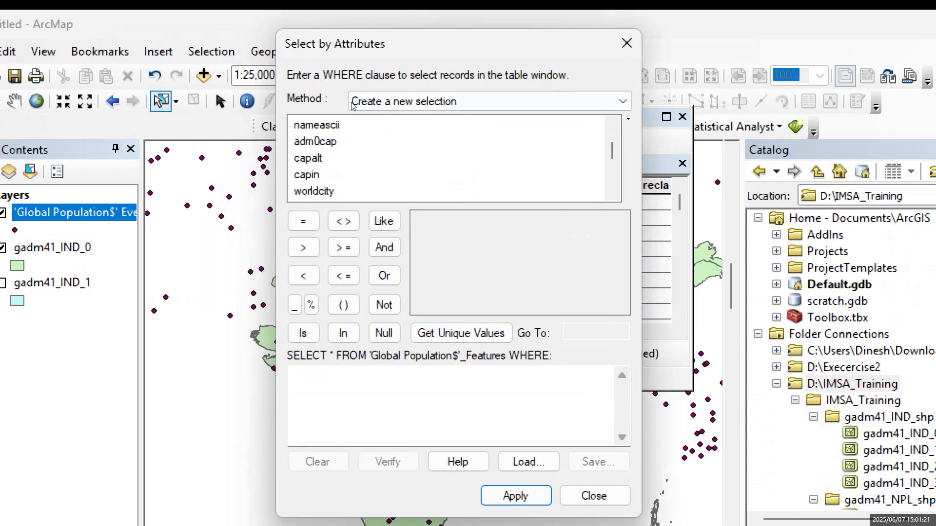
{"action": "scroll", "coordinate": [353, 105], "scroll_direction": "down", "scroll_amount": 1}
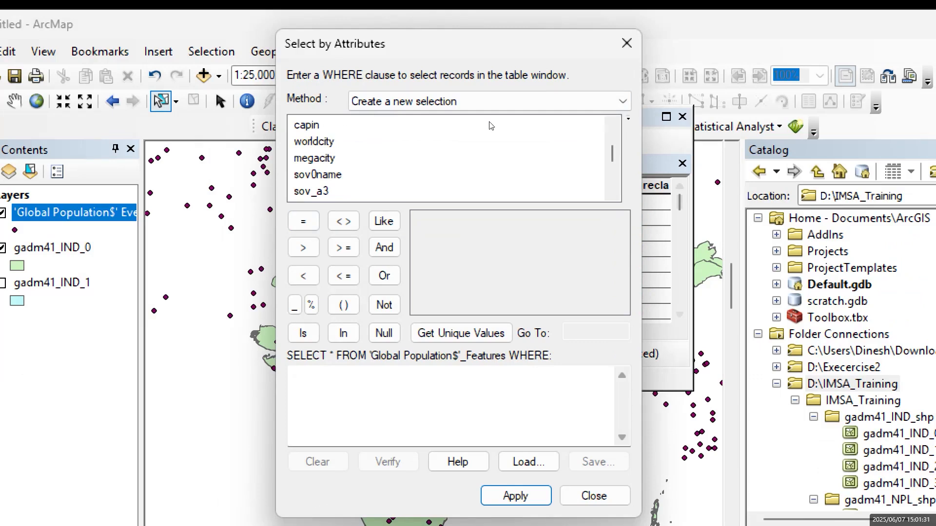
Move the Select by Attributes dialog off the table, widen the table window, and examine its columns through adm0_a3
{"action": "left_click_drag", "start_coordinate": [415, 56], "coordinate": [253, 276]}
{"action": "left_click_drag", "start_coordinate": [463, 116], "coordinate": [448, 82]}
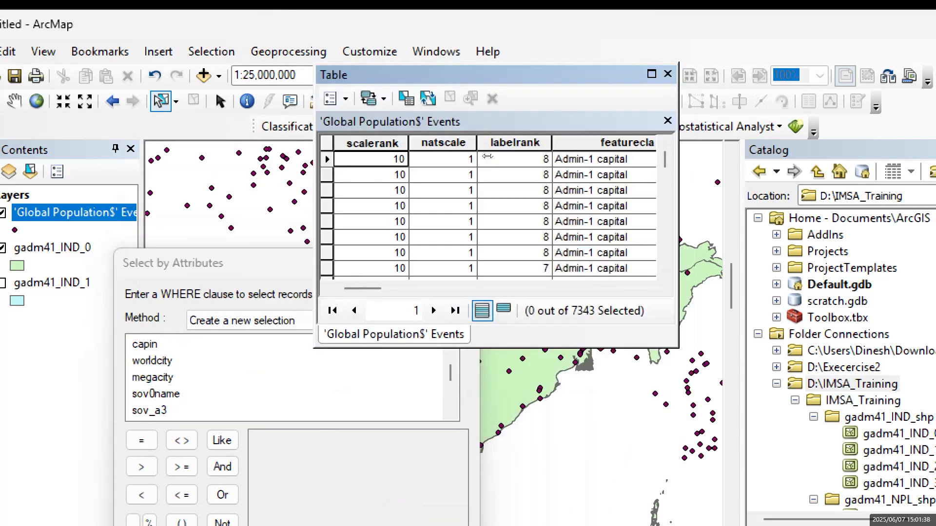
{"action": "left_click_drag", "start_coordinate": [678, 161], "coordinate": [870, 160]}
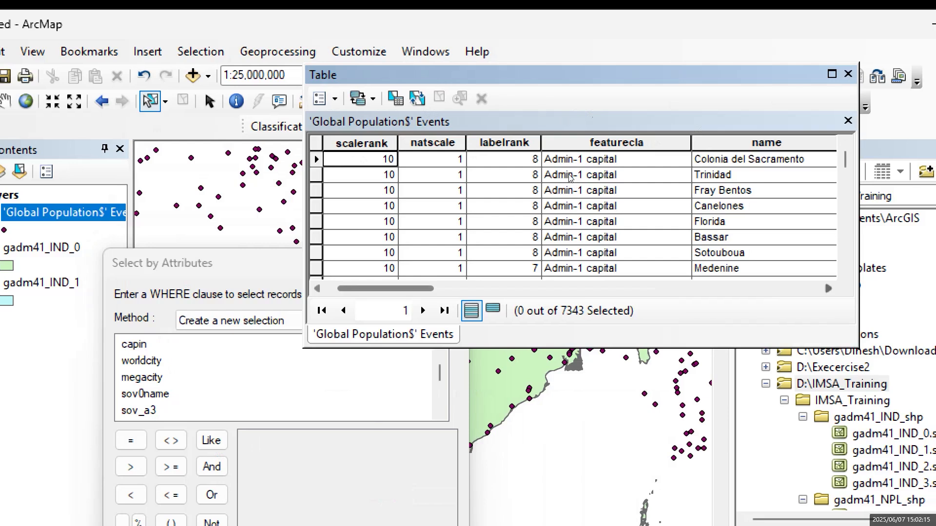
{"action": "scroll", "coordinate": [570, 179], "scroll_direction": "right", "scroll_amount": 1}
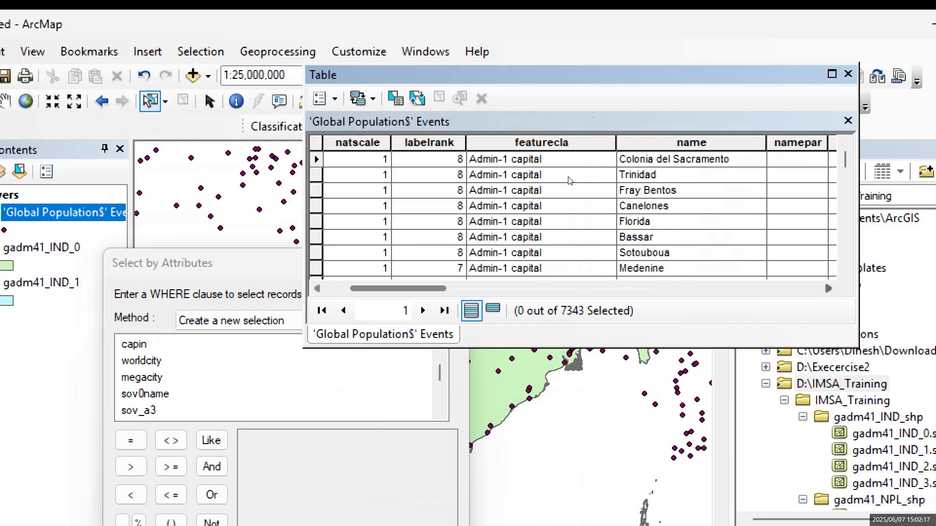
{"action": "scroll", "coordinate": [570, 180], "scroll_direction": "right", "scroll_amount": 4}
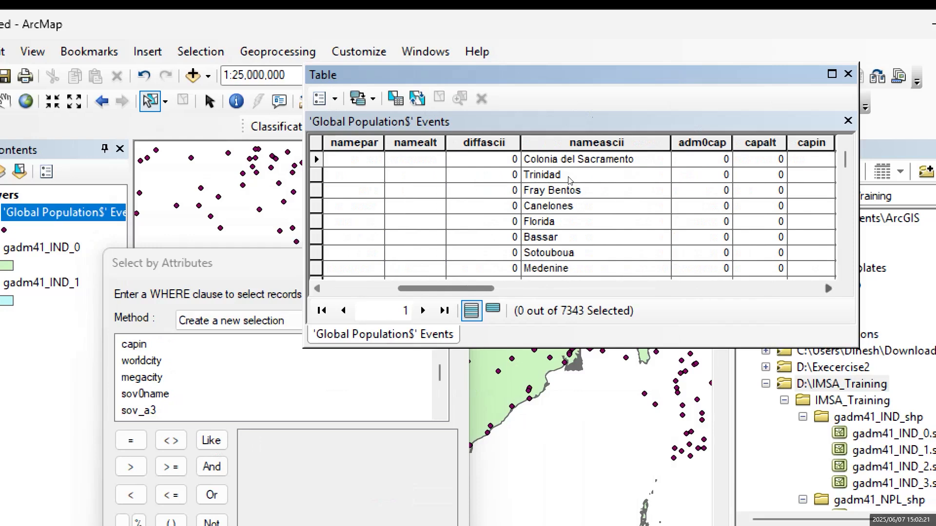
{"action": "scroll", "coordinate": [569, 180], "scroll_direction": "right", "scroll_amount": 1}
{"action": "scroll", "coordinate": [568, 180], "scroll_direction": "right", "scroll_amount": 2}
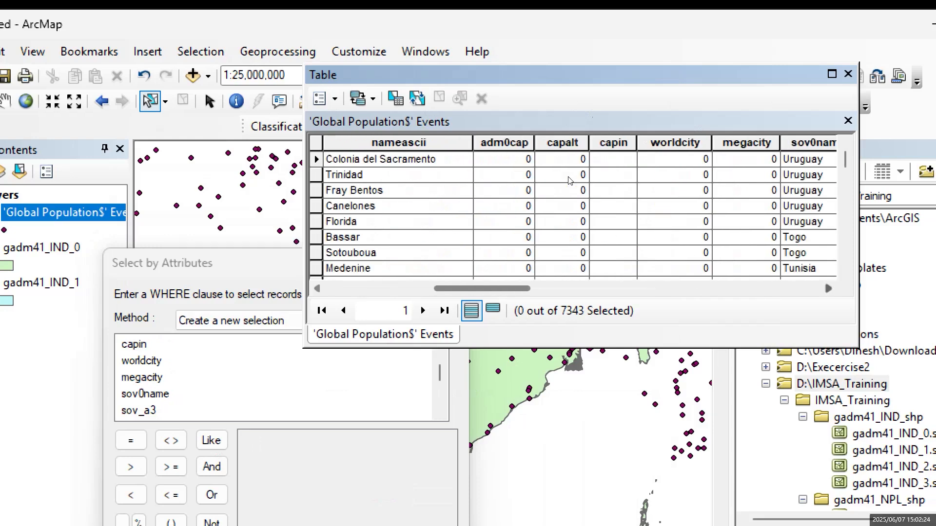
{"action": "scroll", "coordinate": [568, 181], "scroll_direction": "right", "scroll_amount": 1}
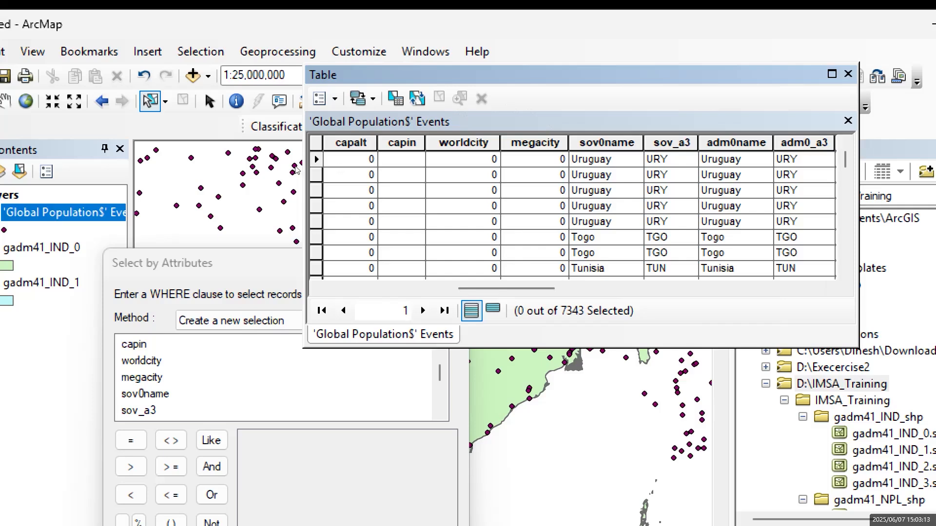
Find adm0name in the Select by Attributes field list and start the WHERE clause with adm0name =
{"action": "left_click", "coordinate": [386, 96]}
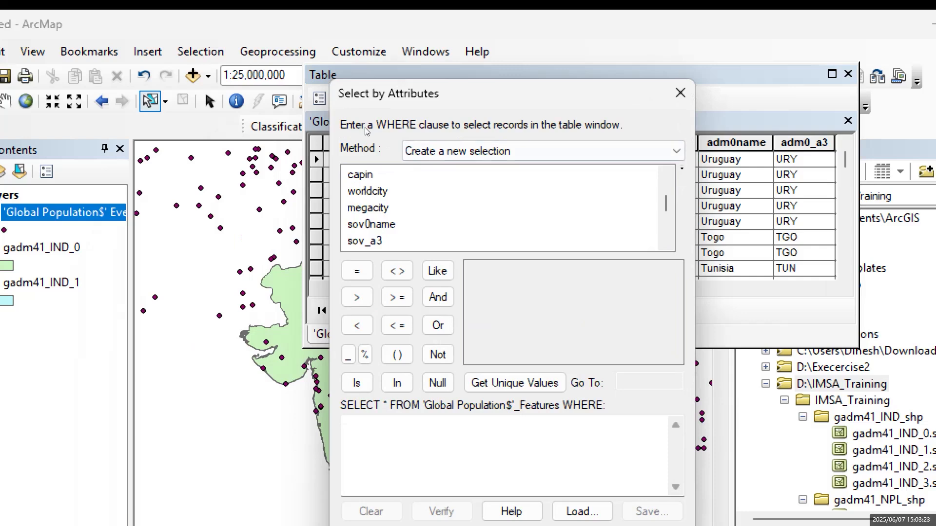
{"action": "scroll", "coordinate": [372, 180], "scroll_direction": "up", "scroll_amount": 4}
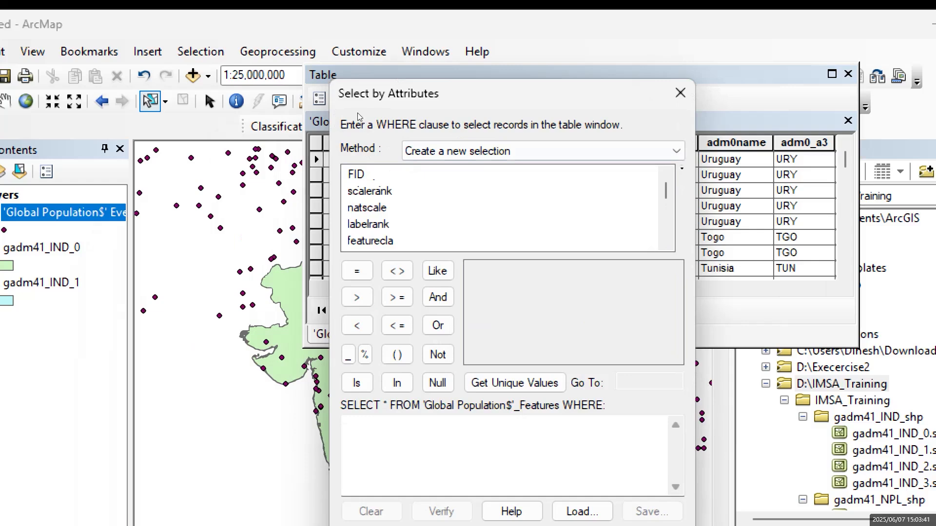
{"action": "scroll", "coordinate": [362, 141], "scroll_direction": "down", "scroll_amount": 1}
{"action": "scroll", "coordinate": [361, 137], "scroll_direction": "down", "scroll_amount": 1}
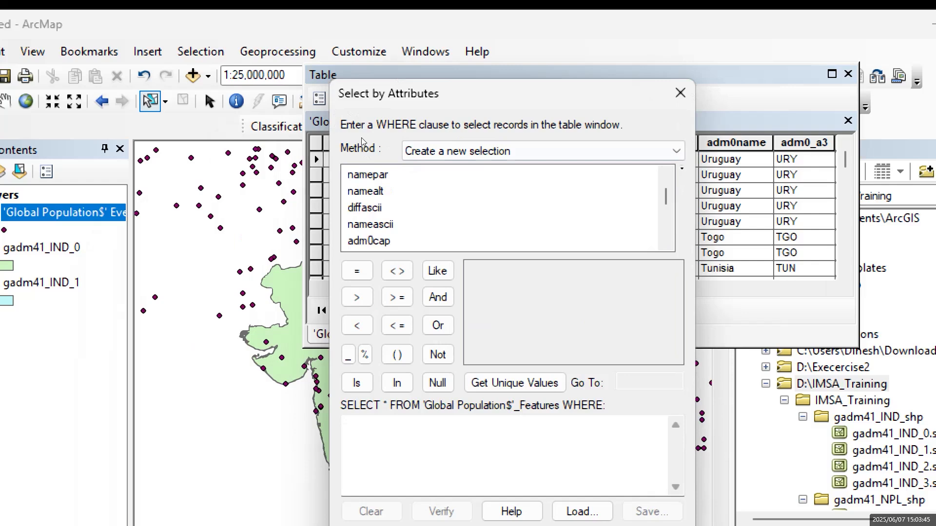
{"action": "scroll", "coordinate": [362, 137], "scroll_direction": "up", "scroll_amount": 2}
{"action": "scroll", "coordinate": [374, 141], "scroll_direction": "down", "scroll_amount": 1}
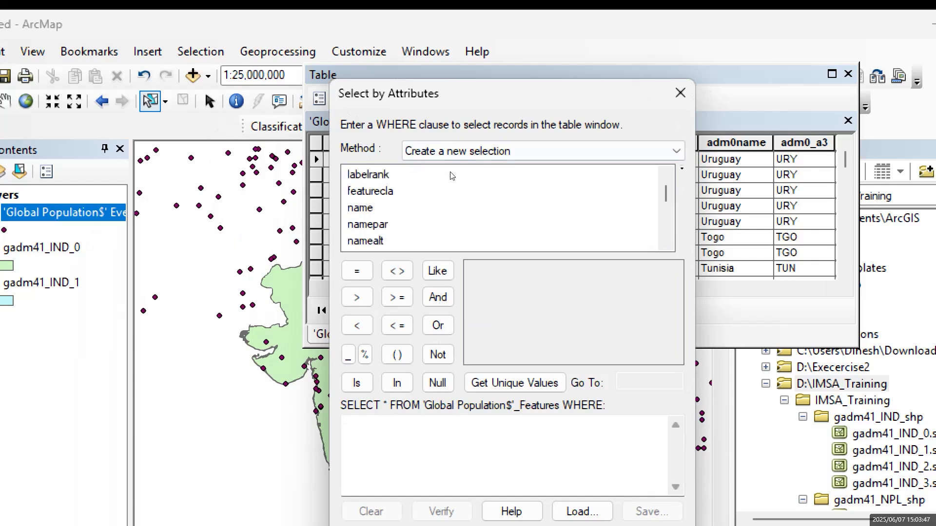
{"action": "scroll", "coordinate": [487, 156], "scroll_direction": "down", "scroll_amount": 3}
{"action": "scroll", "coordinate": [487, 156], "scroll_direction": "down", "scroll_amount": 4}
{"action": "scroll", "coordinate": [488, 156], "scroll_direction": "down", "scroll_amount": 2}
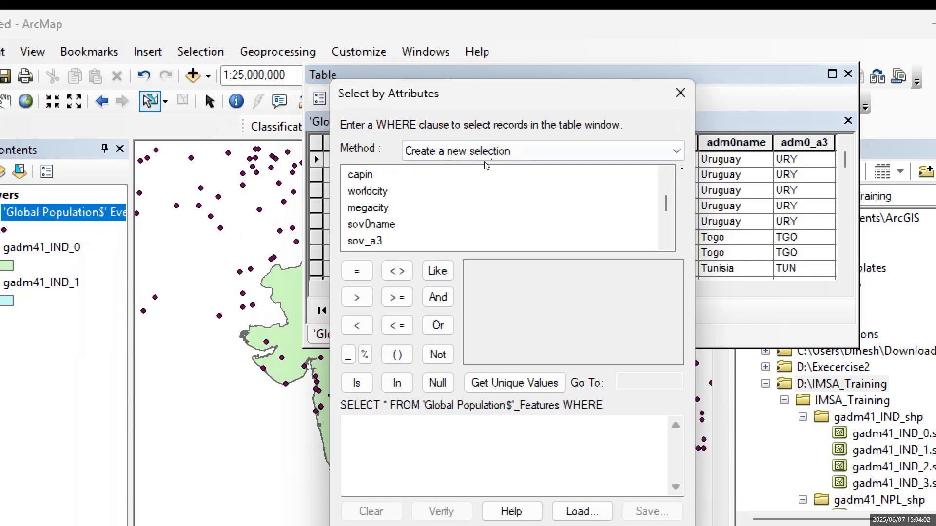
{"action": "scroll", "coordinate": [486, 154], "scroll_direction": "down", "scroll_amount": 1}
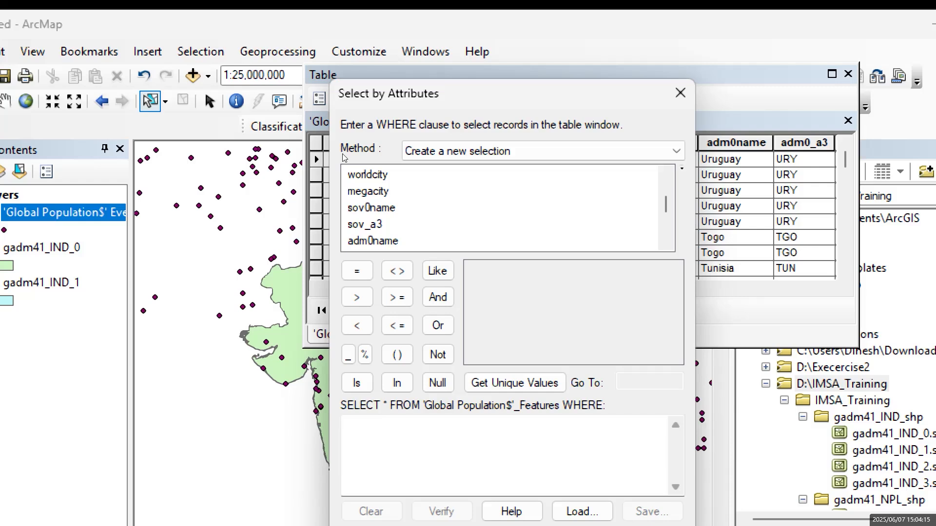
{"action": "double_click", "coordinate": [373, 241]}
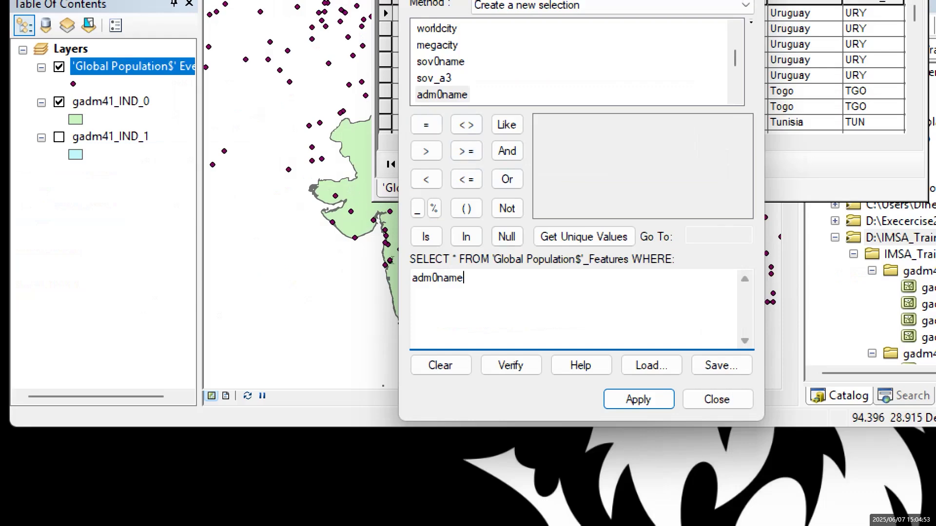
{"action": "left_click", "coordinate": [426, 125]}
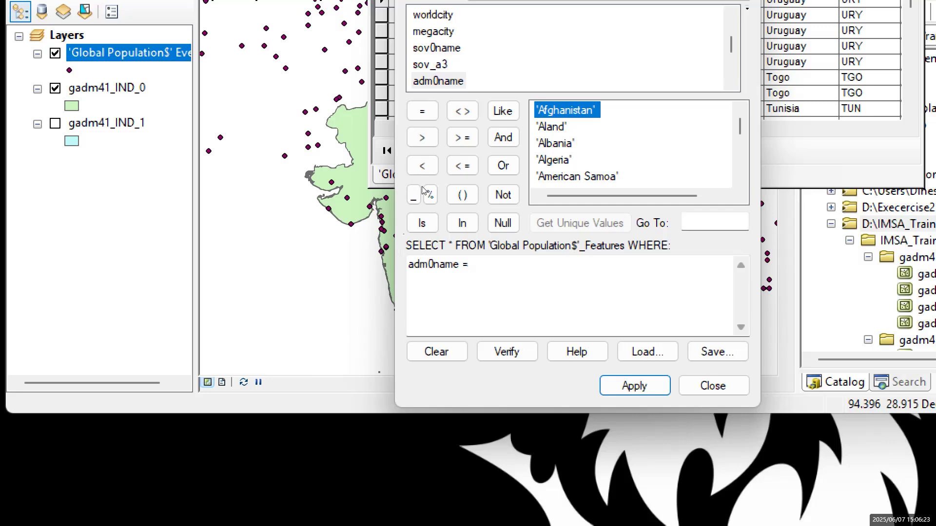
Look up India among the unique adm0name values and complete the WHERE clause as adm0name = 'India'
{"action": "scroll", "coordinate": [422, 191], "scroll_direction": "down", "scroll_amount": 2}
{"action": "scroll", "coordinate": [422, 190], "scroll_direction": "up", "scroll_amount": 2}
{"action": "left_click", "coordinate": [714, 223]}
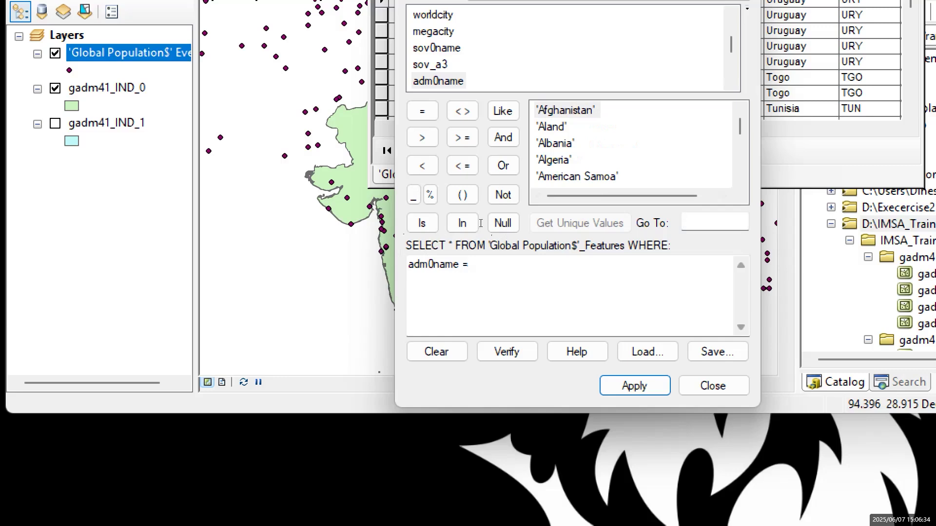
{"action": "type", "text": "ind"}
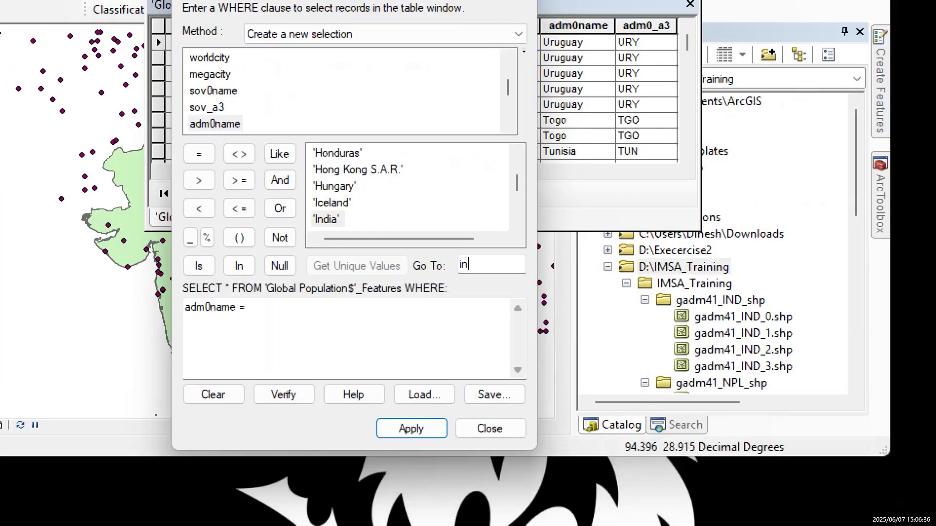
{"action": "type", "text": "ia"}
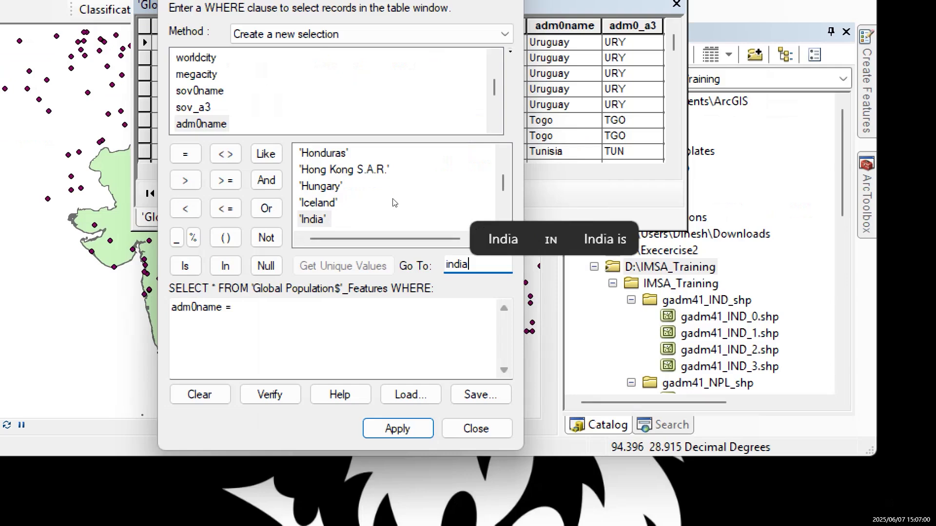
{"action": "key", "text": "Return"}
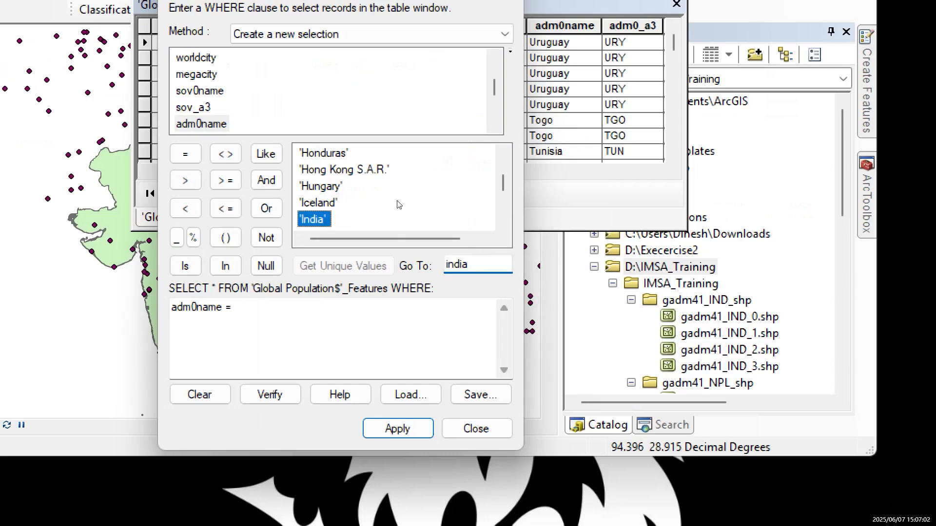
{"action": "key", "text": "Return"}
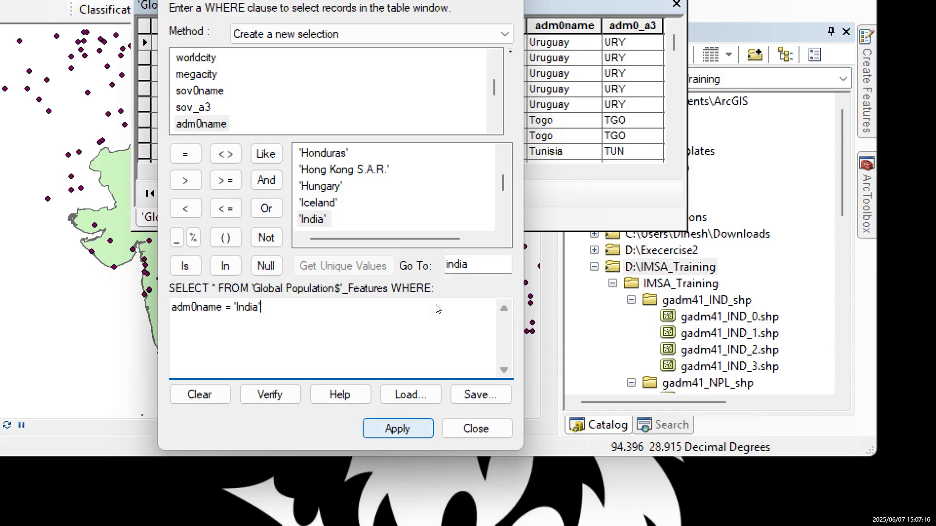
Apply the India query, show only the selected records in the table, and close the Select by Attributes dialog
{"action": "key", "text": "Return"}
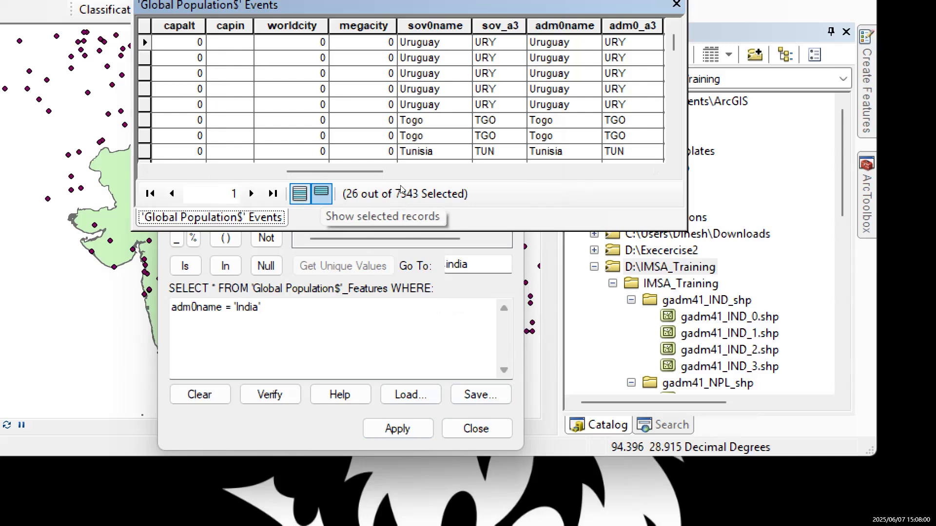
{"action": "left_click", "coordinate": [322, 194]}
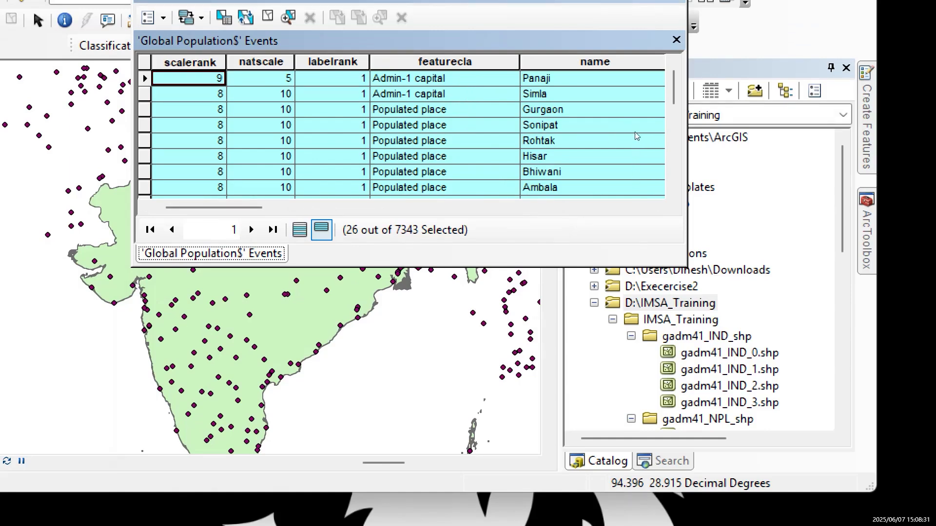
{"action": "key", "text": "Escape"}
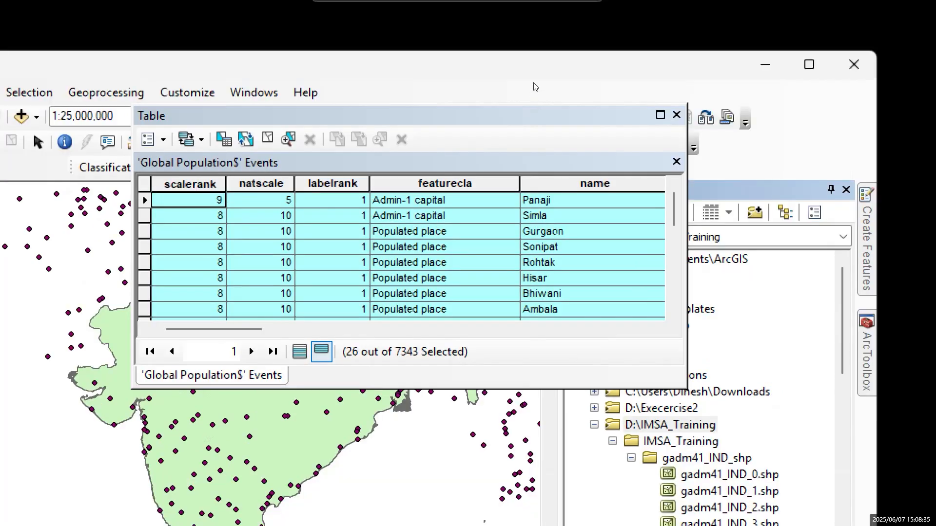
Move the floating attribute table window clear of the docked Catalog pane
{"action": "left_click_drag", "start_coordinate": [529, 68], "coordinate": [433, 90]}
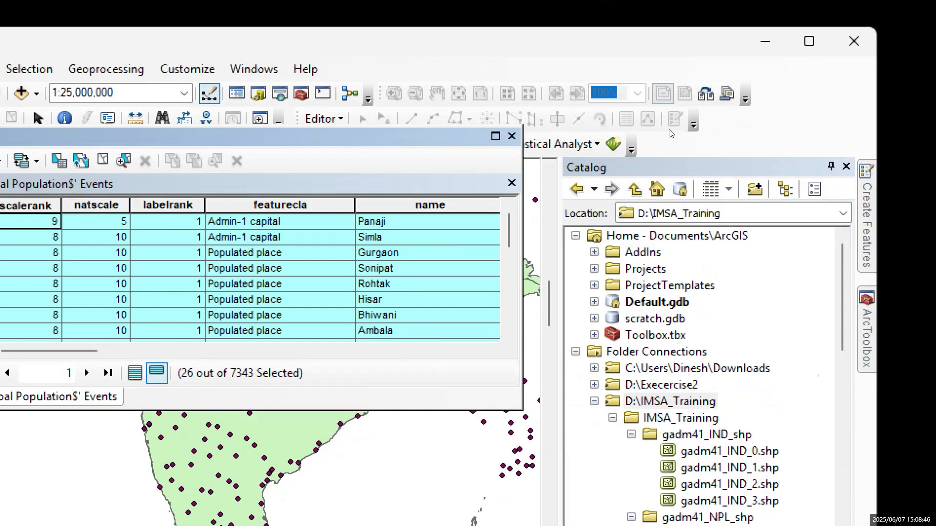
{"action": "left_click_drag", "start_coordinate": [368, 136], "coordinate": [583, 137]}
{"action": "left_click_drag", "start_coordinate": [375, 47], "coordinate": [456, 36]}
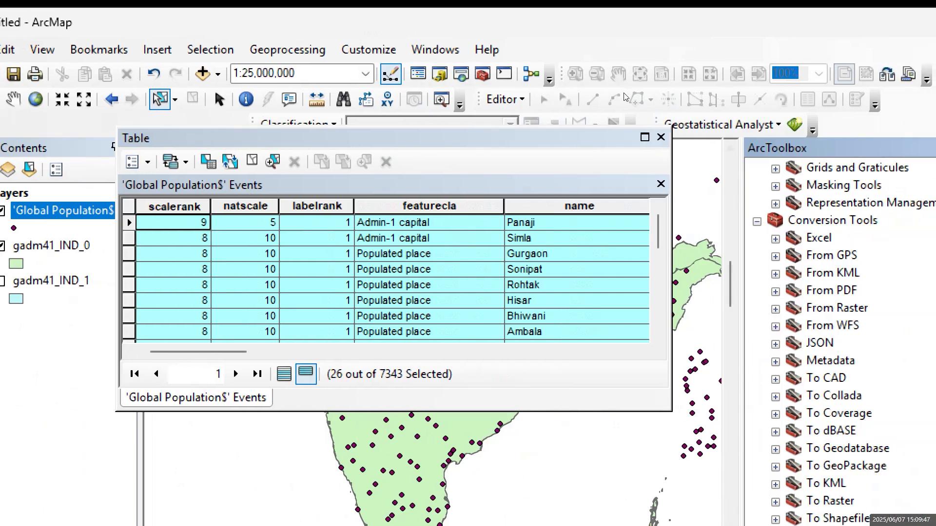
Open the Search window, undock it into the floating table window, and close that window group to uncover the map
{"action": "scroll", "coordinate": [707, 206], "scroll_direction": "down", "scroll_amount": 4}
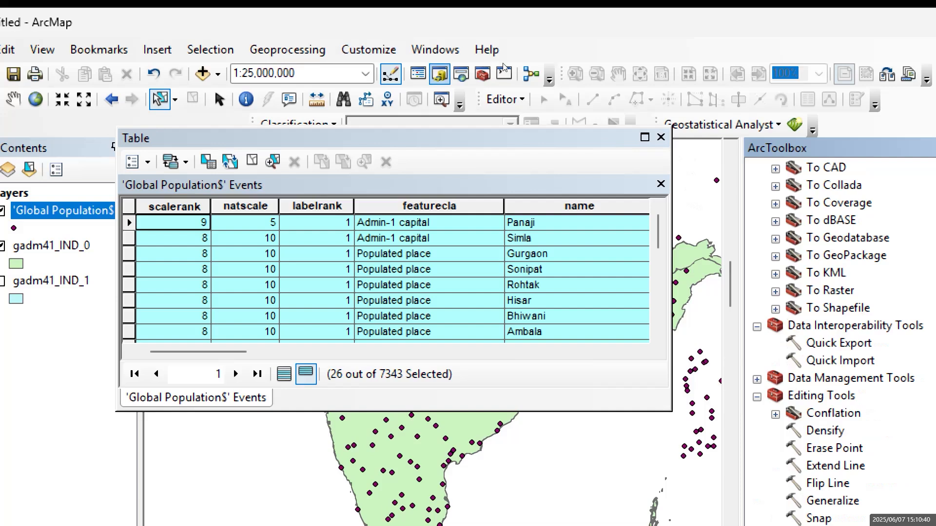
{"action": "left_click", "coordinate": [461, 74]}
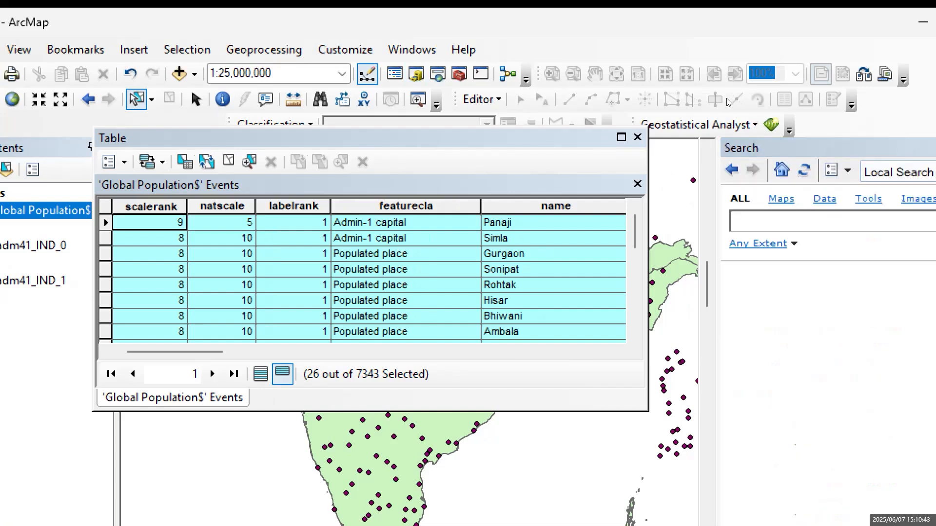
{"action": "left_click_drag", "start_coordinate": [738, 148], "coordinate": [463, 138]}
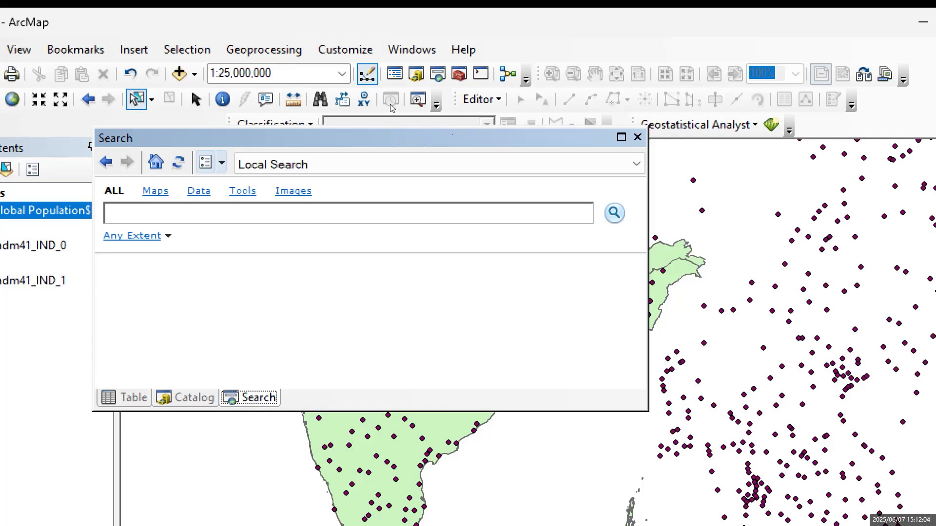
{"action": "left_click_drag", "start_coordinate": [339, 138], "coordinate": [432, 53]}
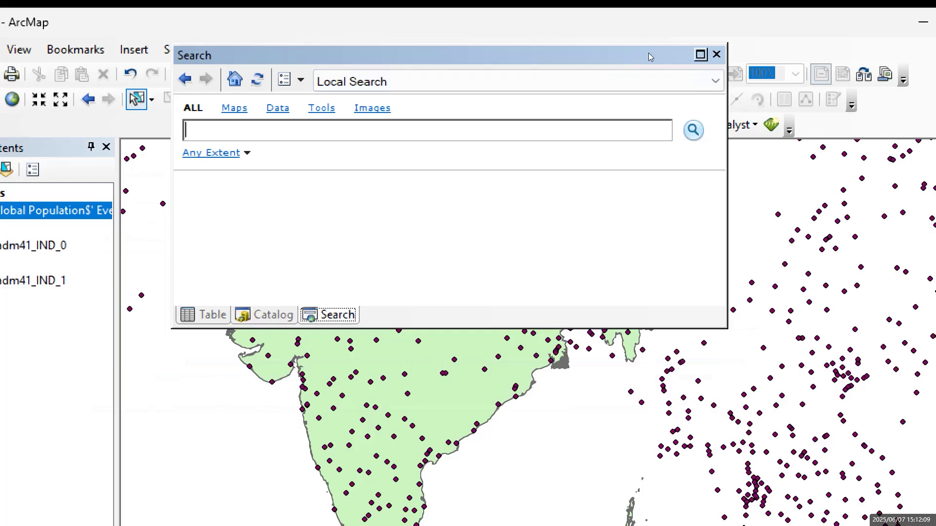
{"action": "left_click", "coordinate": [716, 54]}
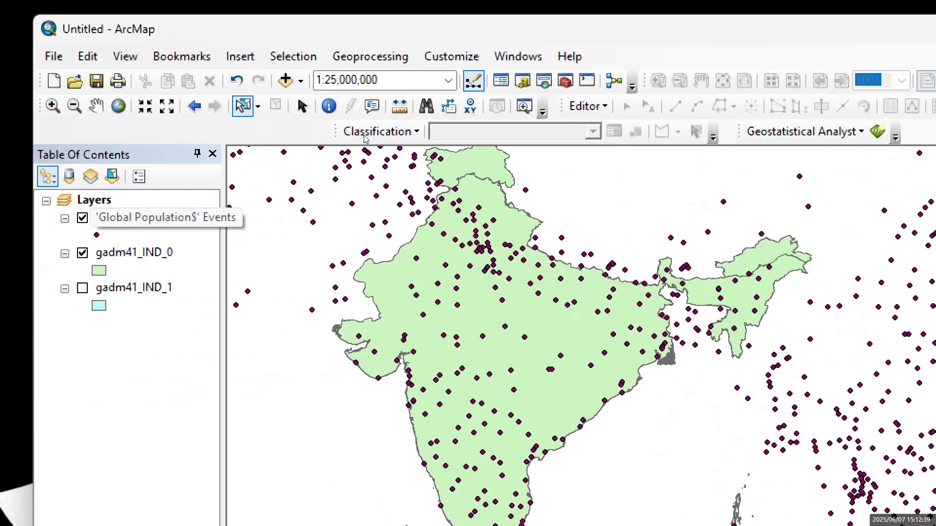
Check which Selection commands are available for the 'Global Population$' Events layer
{"action": "right_click", "coordinate": [161, 219]}
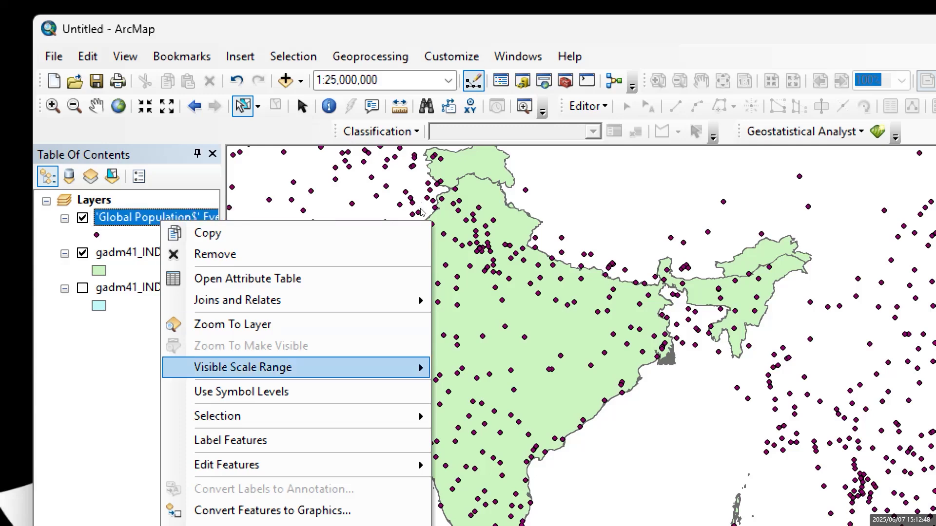
{"action": "right_click", "coordinate": [141, 214]}
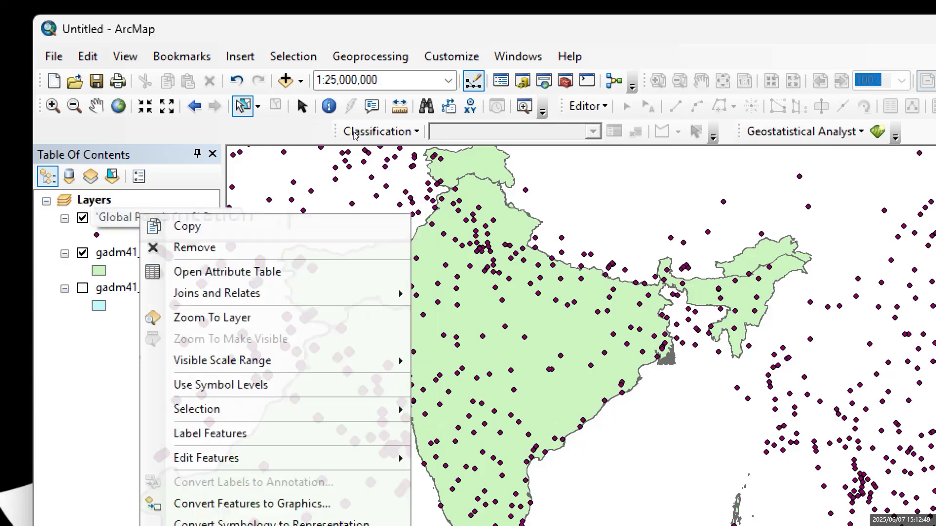
{"action": "mouse_move", "coordinate": [275, 409]}
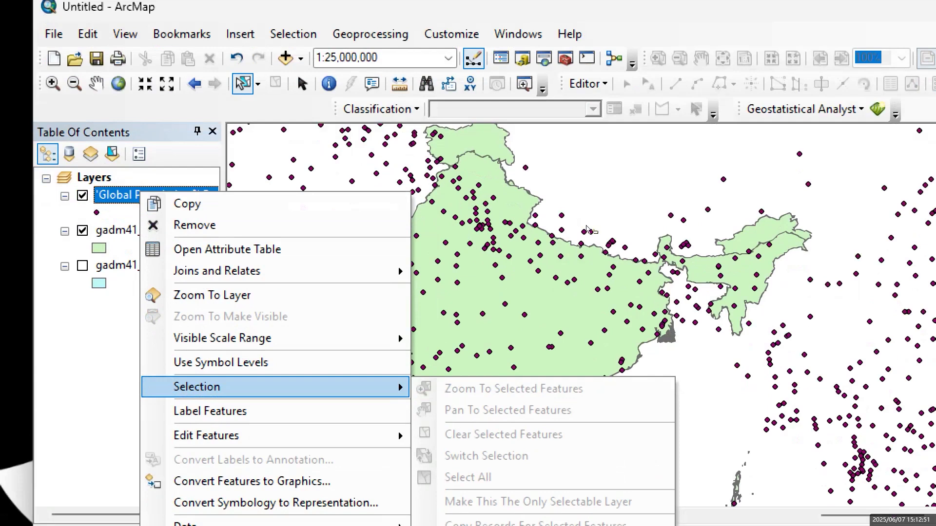
{"action": "left_click", "coordinate": [648, 263]}
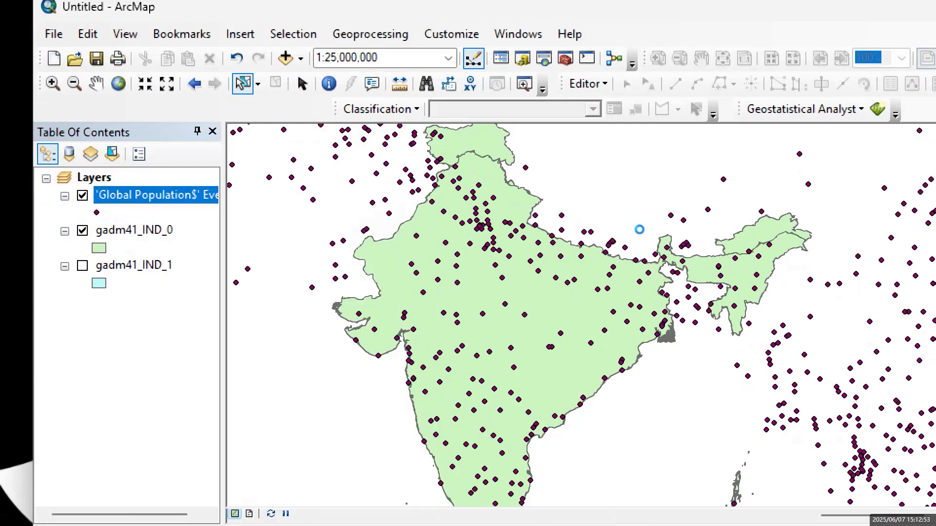
Open Export Data for the 'Global Population$' Events layer, check which features can be exported, and close the dialog without exporting
{"action": "right_click", "coordinate": [137, 195]}
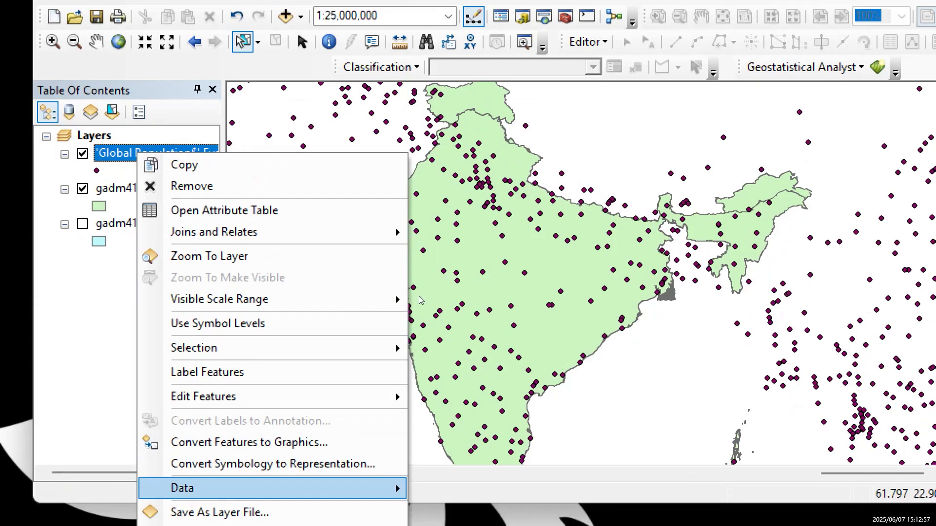
{"action": "mouse_move", "coordinate": [273, 511]}
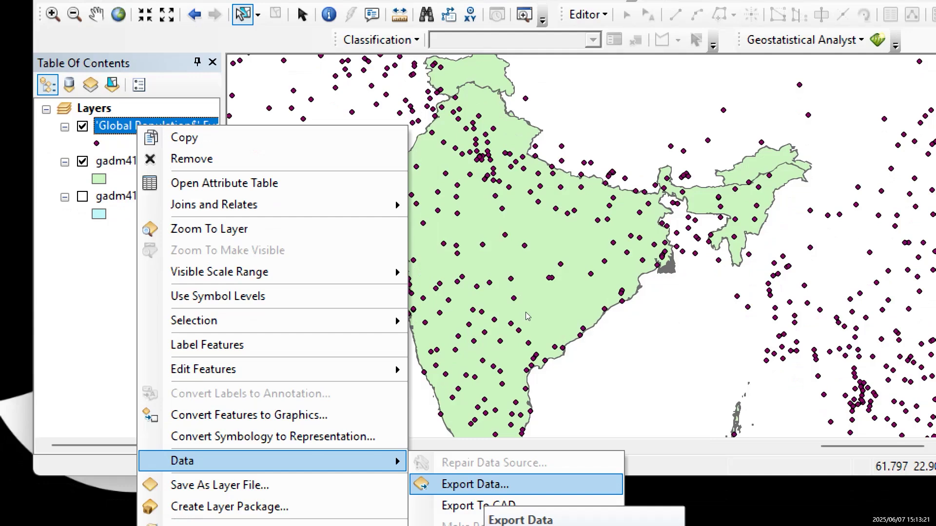
{"action": "left_click", "coordinate": [483, 485]}
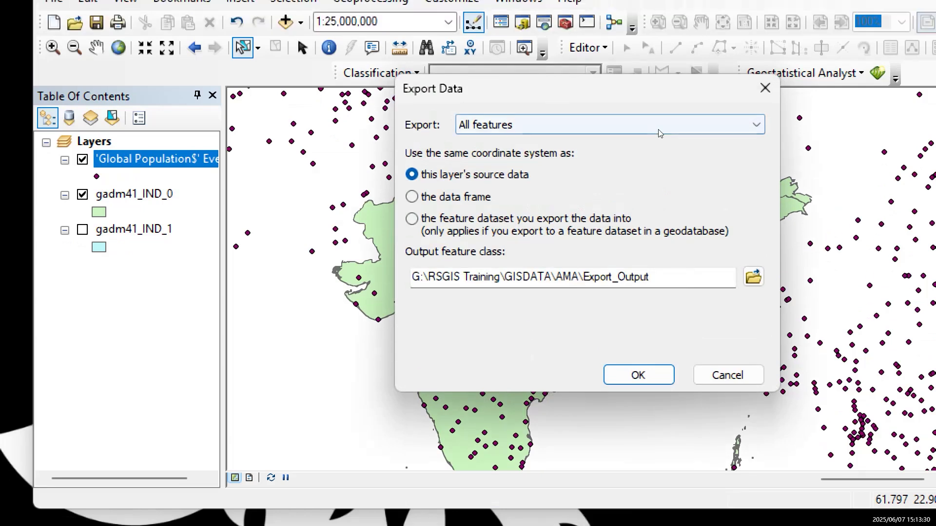
{"action": "left_click", "coordinate": [662, 120]}
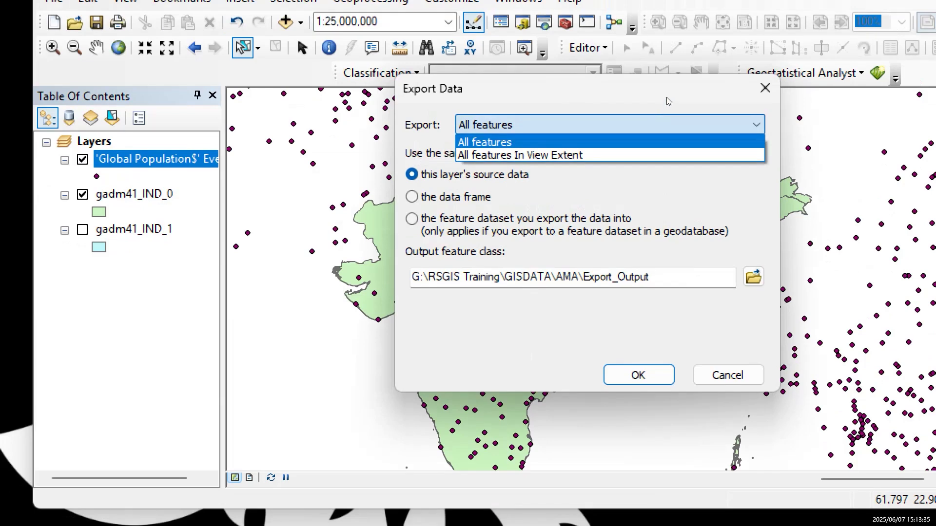
{"action": "left_click", "coordinate": [666, 97]}
{"action": "left_click", "coordinate": [765, 88]}
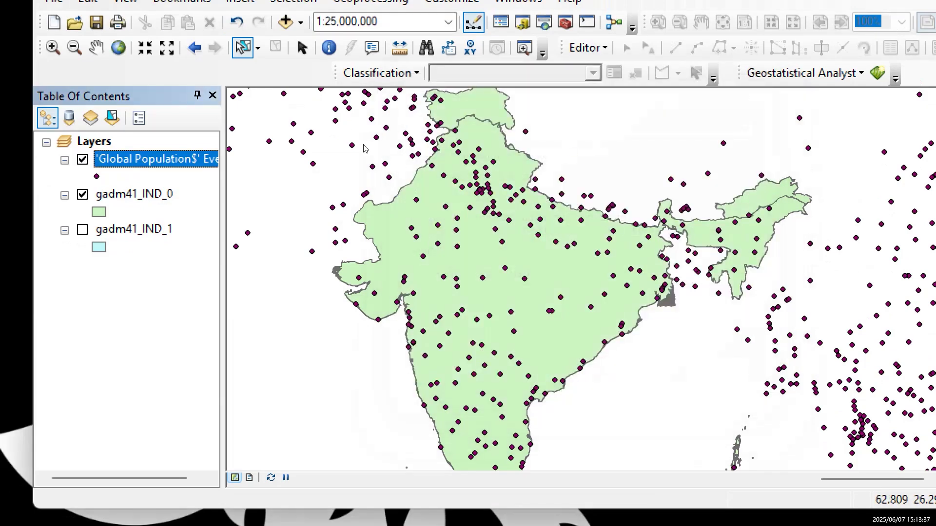
Bring up the data commands of the 'Global Population$' Events layer again
{"action": "right_click", "coordinate": [159, 161]}
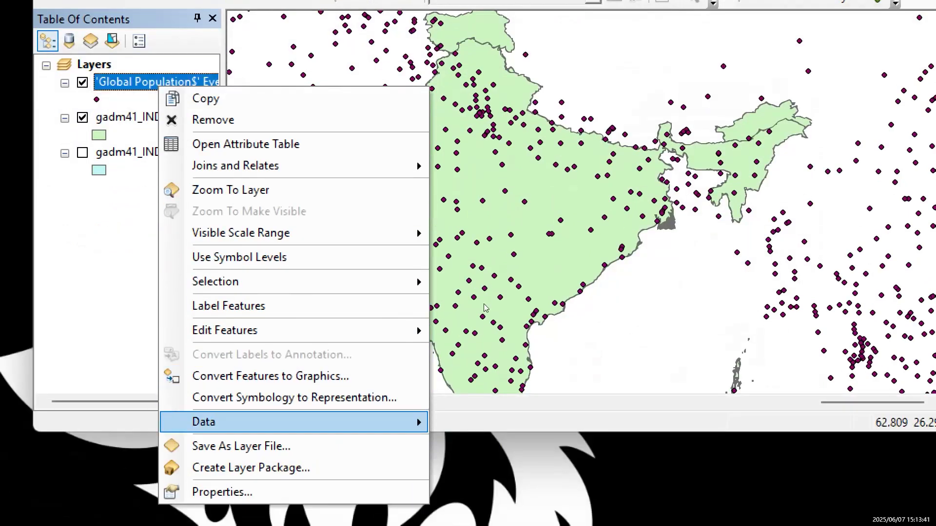
View the attribute table of the 'Global Population$' Events layer and close it
{"action": "mouse_move", "coordinate": [403, 500]}
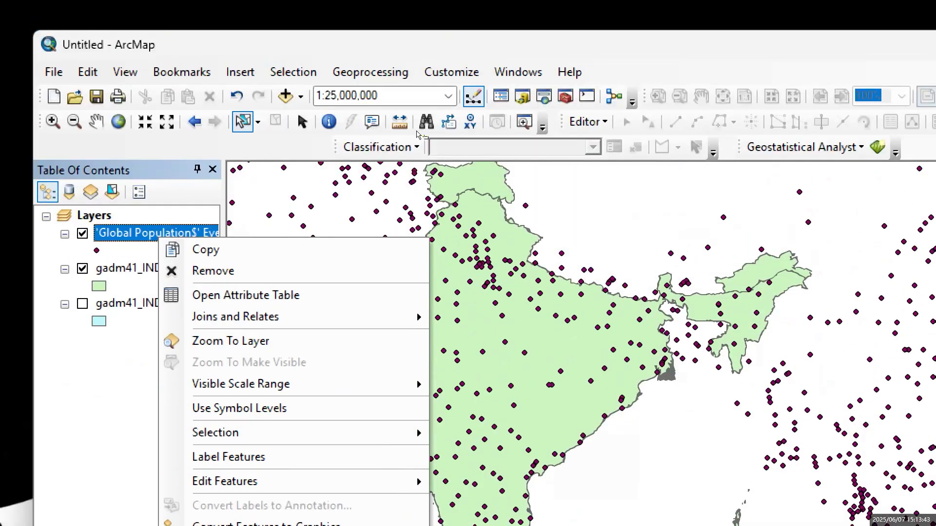
{"action": "right_click", "coordinate": [130, 230]}
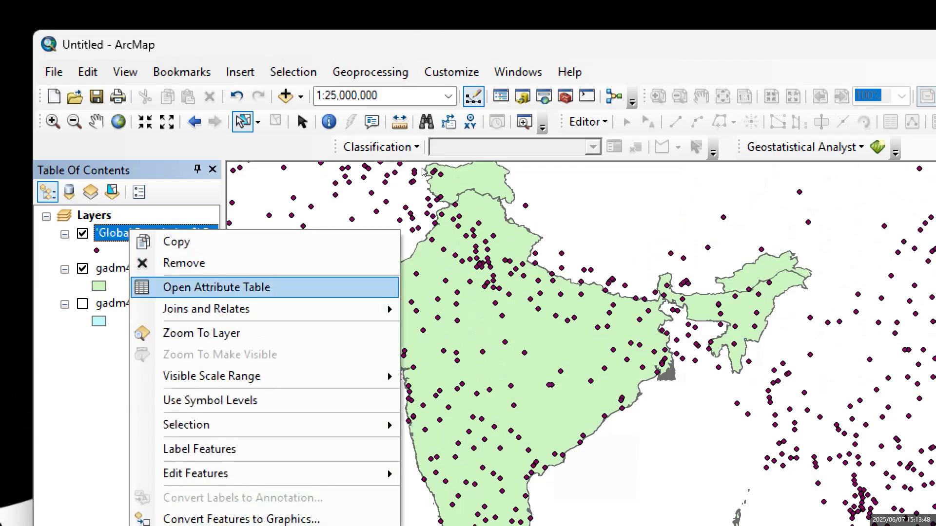
{"action": "left_click", "coordinate": [217, 287]}
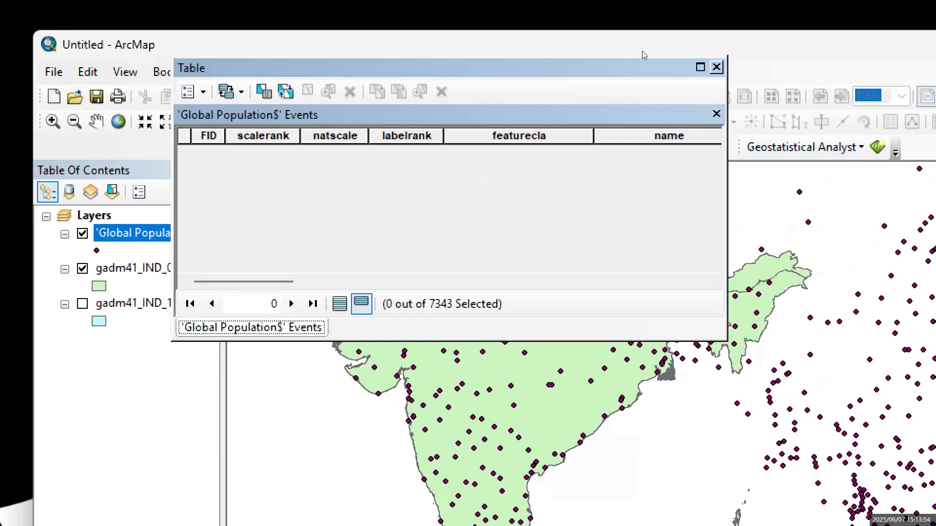
{"action": "left_click", "coordinate": [717, 67]}
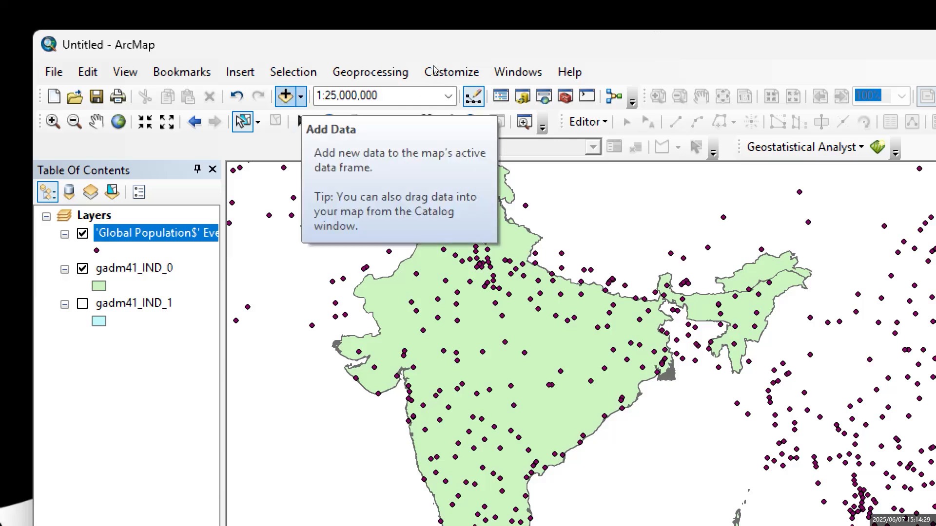
Add ne_10m_populated_places_simple.shp from the ne_10m_populated_places_simple folder in IMSA_Training to the map
{"action": "left_click", "coordinate": [301, 96]}
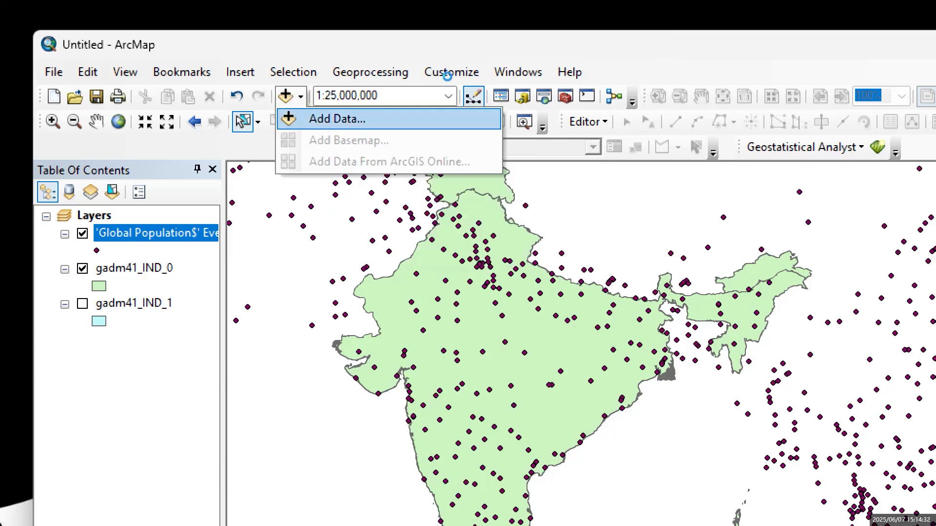
{"action": "left_click", "coordinate": [337, 119]}
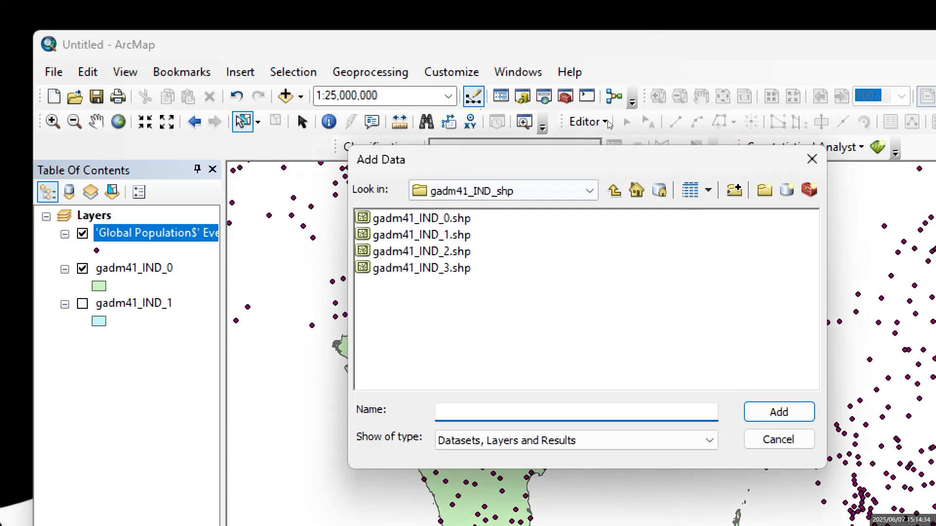
{"action": "left_click", "coordinate": [614, 190]}
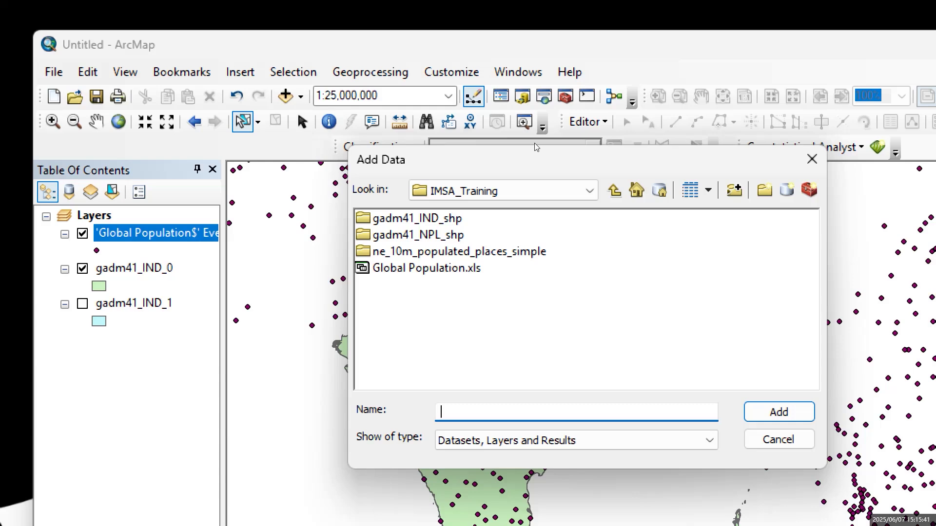
{"action": "double_click", "coordinate": [459, 252]}
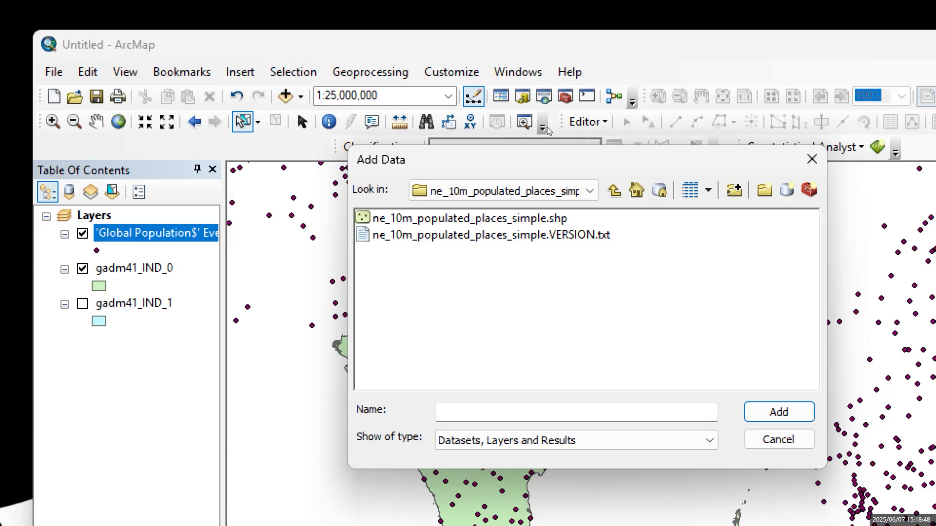
{"action": "left_click", "coordinate": [470, 219]}
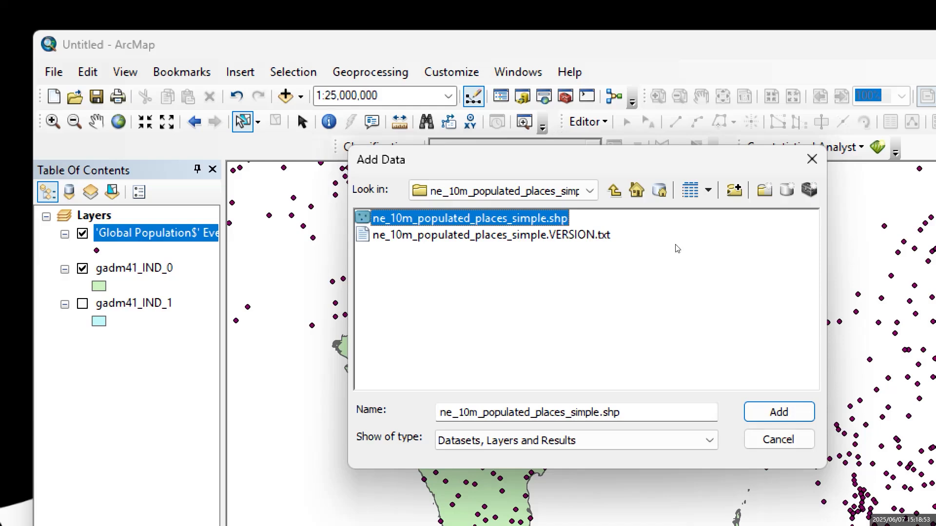
{"action": "left_click", "coordinate": [779, 412]}
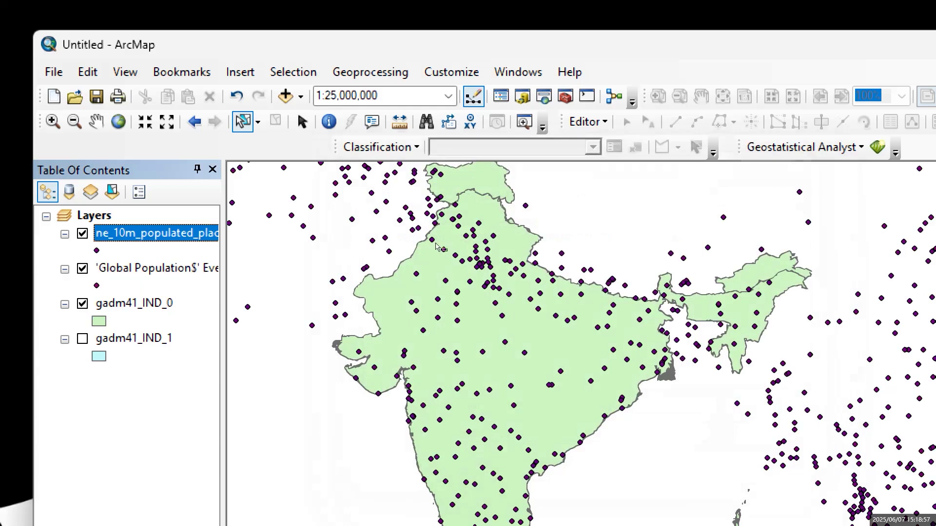
Widen the table of contents to show full layer names and hide the 'Global Population$' Events layer
{"action": "left_click_drag", "start_coordinate": [224, 186], "coordinate": [376, 186]}
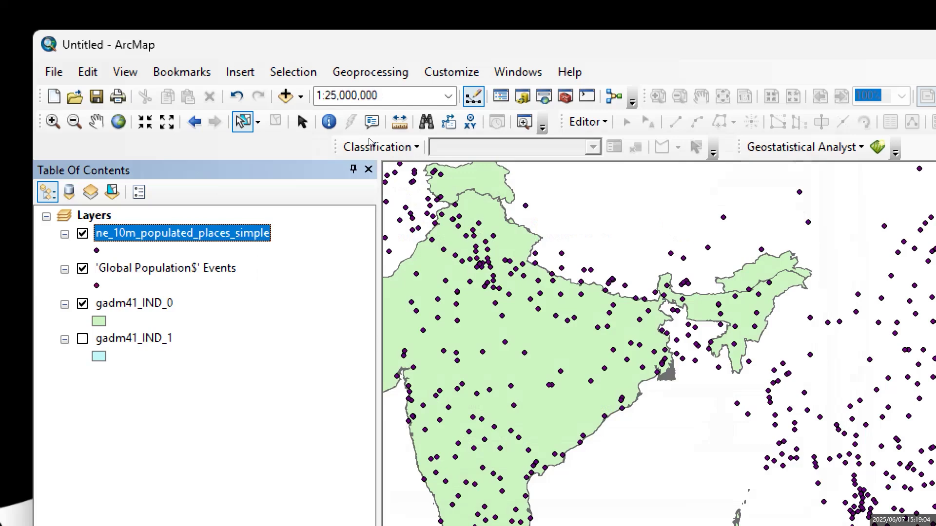
{"action": "left_click", "coordinate": [82, 234]}
{"action": "left_click", "coordinate": [82, 234]}
{"action": "left_click", "coordinate": [96, 122]}
{"action": "left_click_drag", "start_coordinate": [490, 188], "coordinate": [612, 195]}
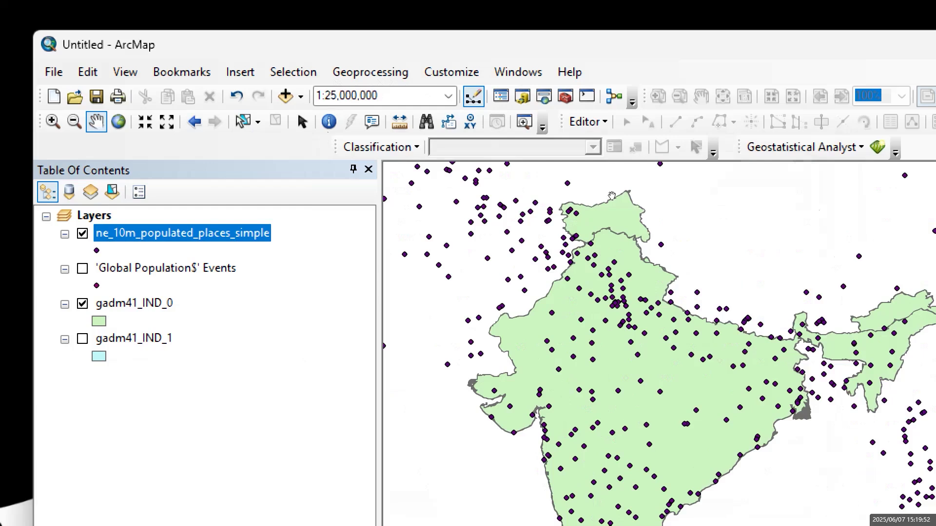
{"action": "left_click_drag", "start_coordinate": [629, 208], "coordinate": [610, 169]}
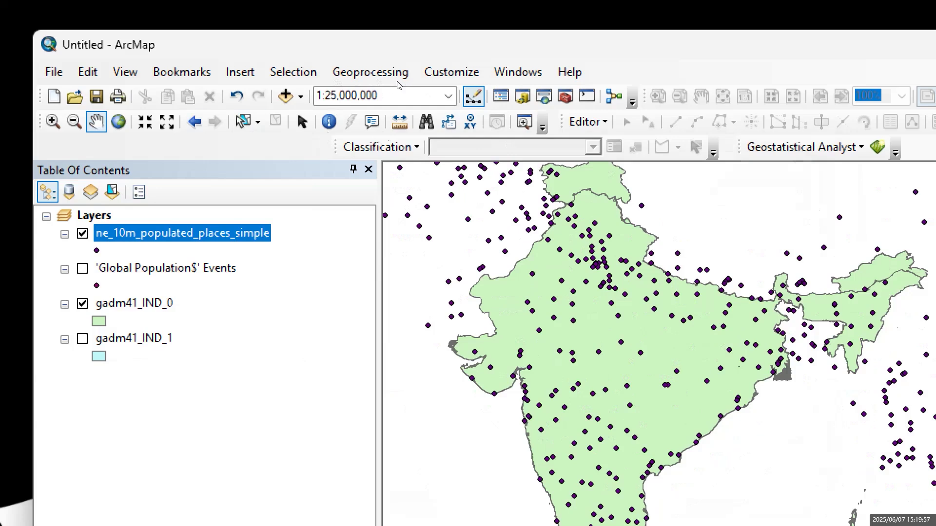
Select a few populated places in northwestern India with Select by Rectangle, clearing the first attempt before selecting again
{"action": "left_click", "coordinate": [257, 121]}
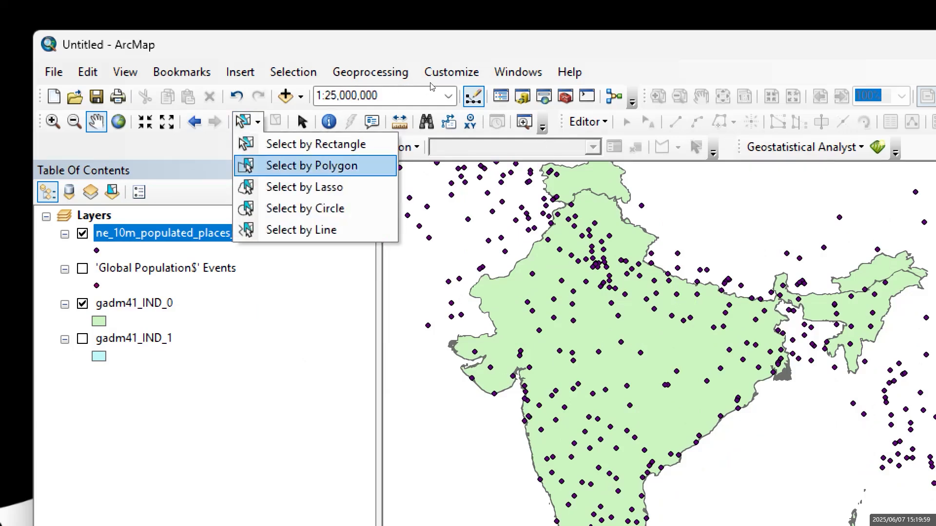
{"action": "left_click", "coordinate": [316, 144]}
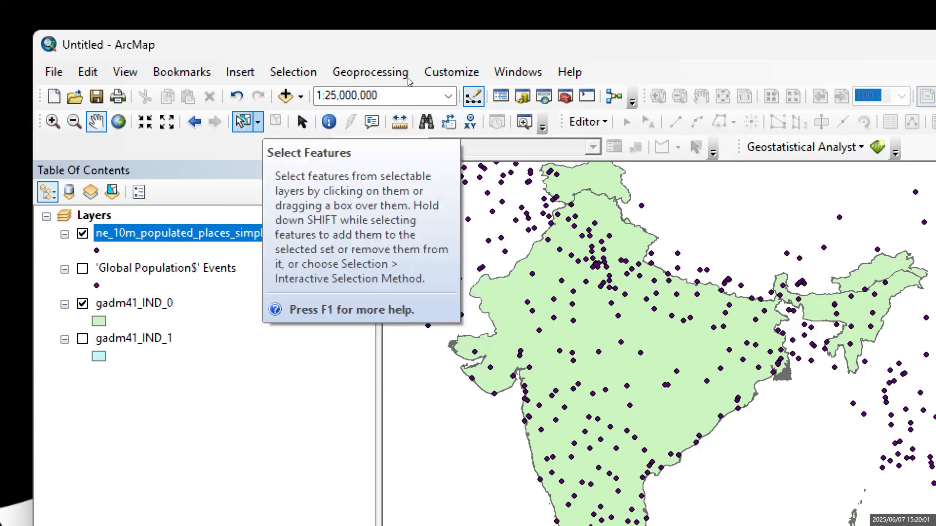
{"action": "left_click_drag", "start_coordinate": [495, 246], "coordinate": [526, 268]}
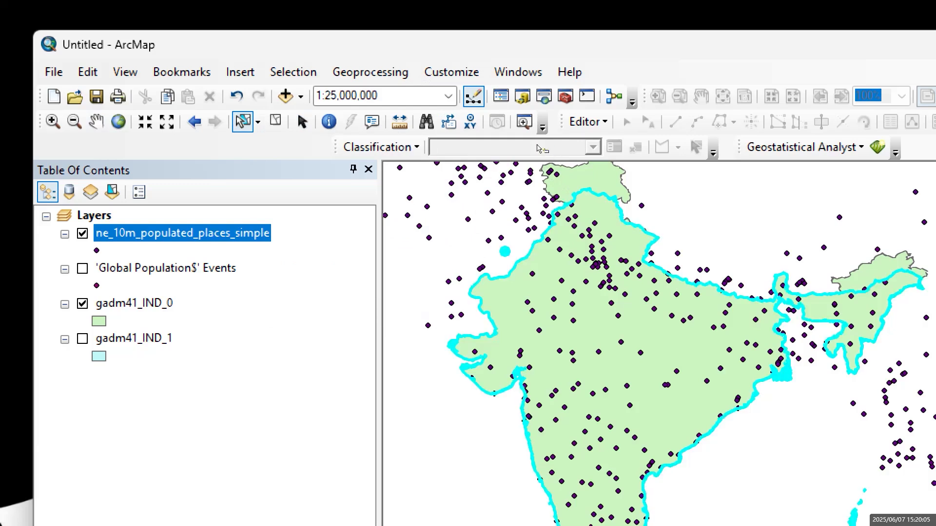
{"action": "left_click", "coordinate": [501, 238]}
{"action": "left_click", "coordinate": [526, 138]}
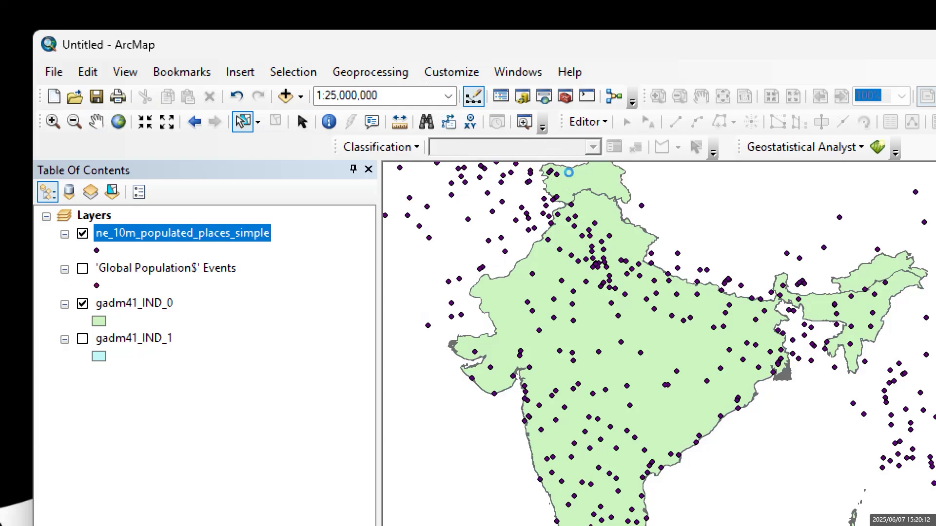
{"action": "left_click", "coordinate": [569, 177]}
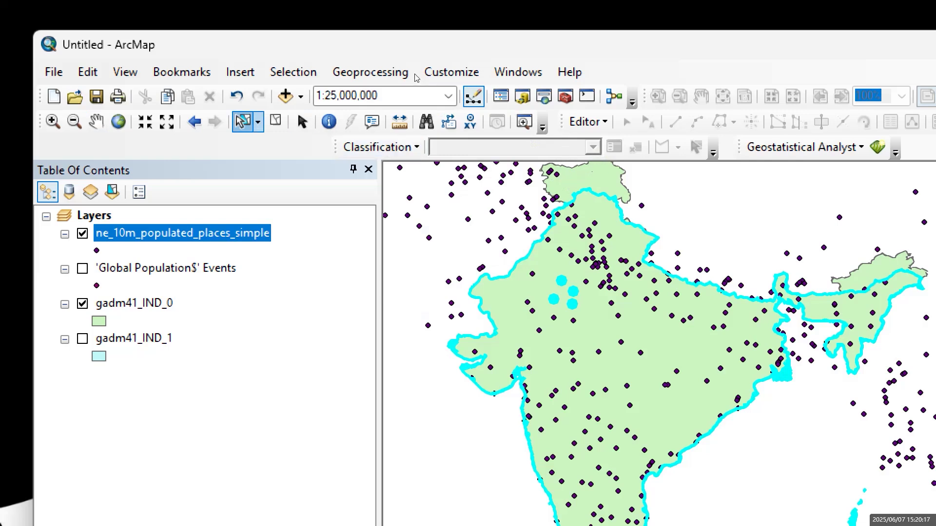
Select the populated places across northern India with one large selection rectangle
{"action": "left_click", "coordinate": [258, 121]}
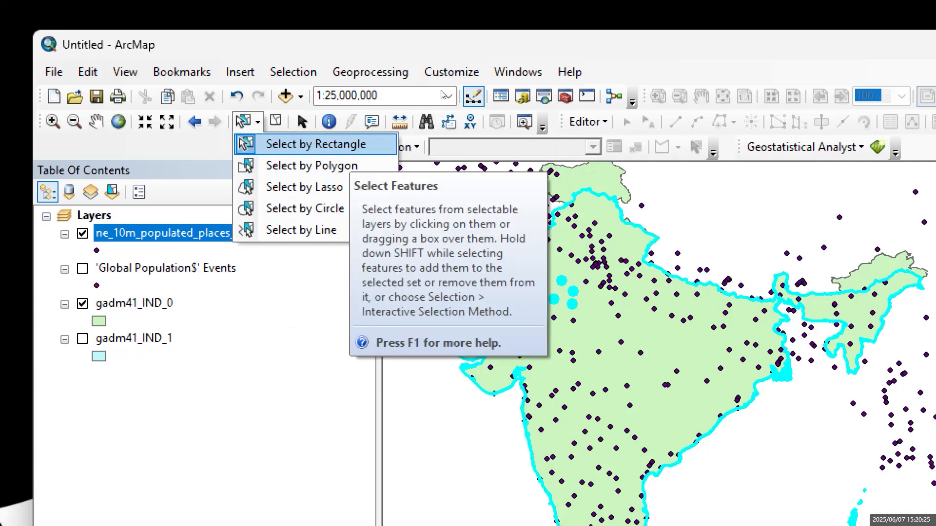
{"action": "left_click", "coordinate": [317, 146]}
{"action": "left_click_drag", "start_coordinate": [508, 216], "coordinate": [668, 372]}
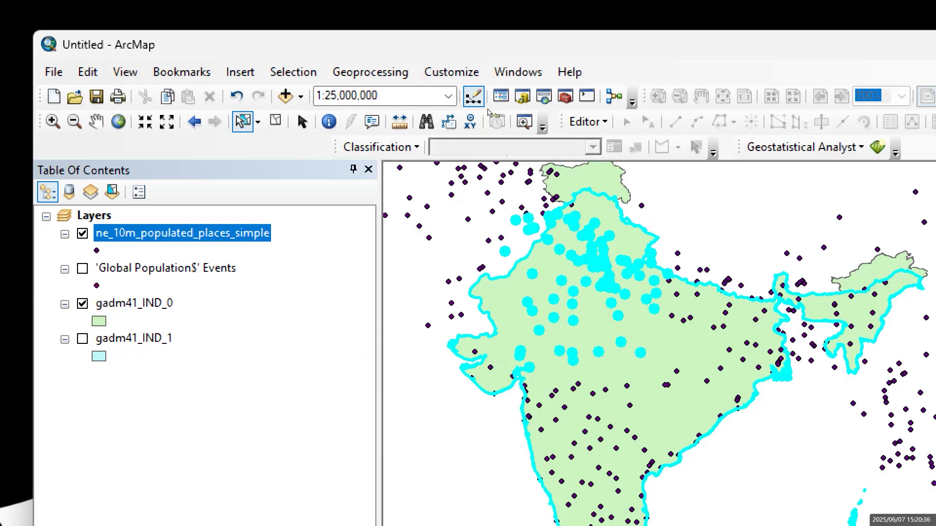
Select the populated places across most of India by outlining the country with Select by Lasso
{"action": "left_click", "coordinate": [257, 121]}
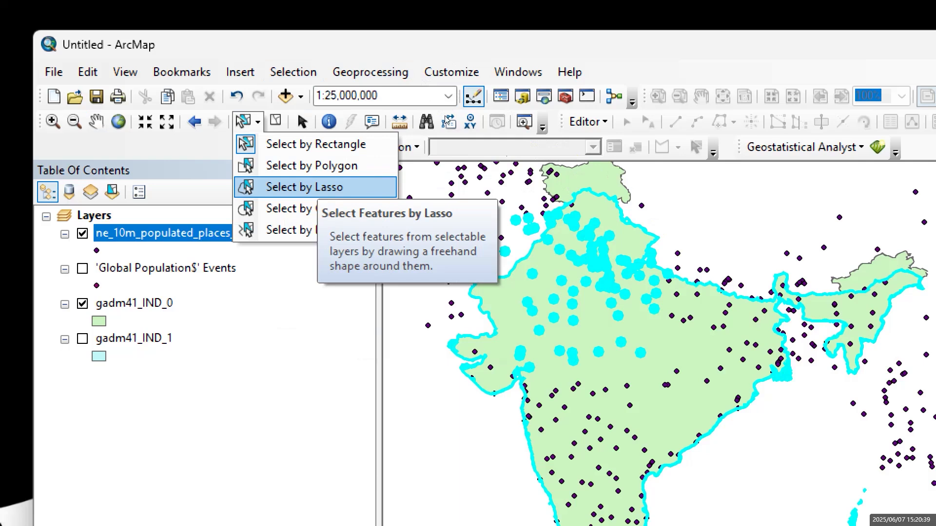
{"action": "key", "text": "Return"}
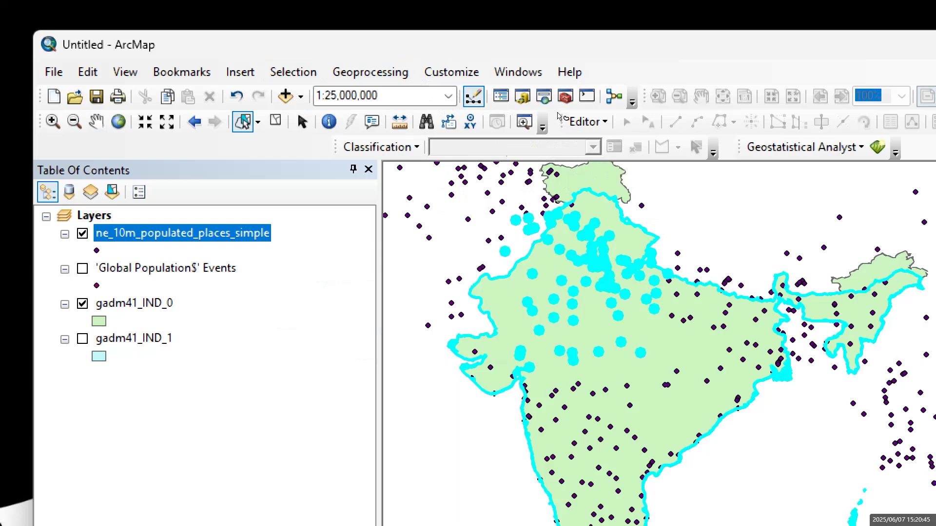
{"action": "mouse_move", "coordinate": [565, 101]}
{"action": "left_mouse_down"}
{"action": "mouse_move", "coordinate": [629, 155]}
{"action": "mouse_move", "coordinate": [666, 166]}
{"action": "mouse_move", "coordinate": [726, 164]}
{"action": "mouse_move", "coordinate": [725, 205]}
{"action": "mouse_move", "coordinate": [674, 164]}
{"action": "mouse_move", "coordinate": [663, 211]}
{"action": "mouse_move", "coordinate": [644, 227]}
{"action": "left_mouse_up"}
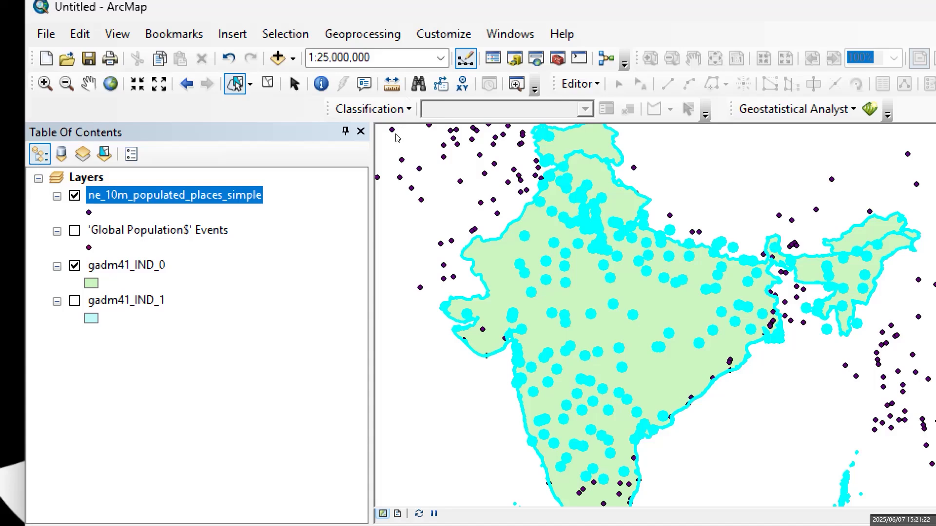
Open the attribute table of ne_10m_populated_places_simple and review the fields offered in Select By Attributes without running a query
{"action": "right_click", "coordinate": [216, 195]}
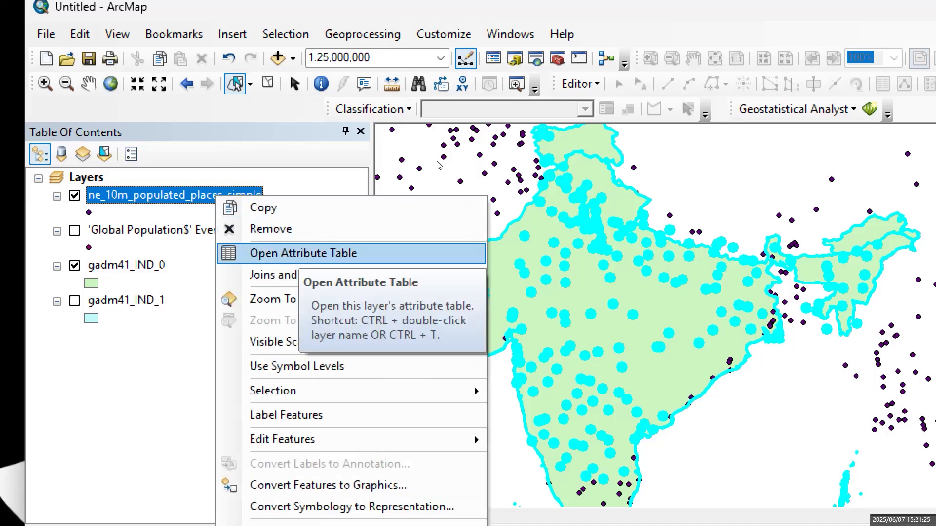
{"action": "key", "text": "Return"}
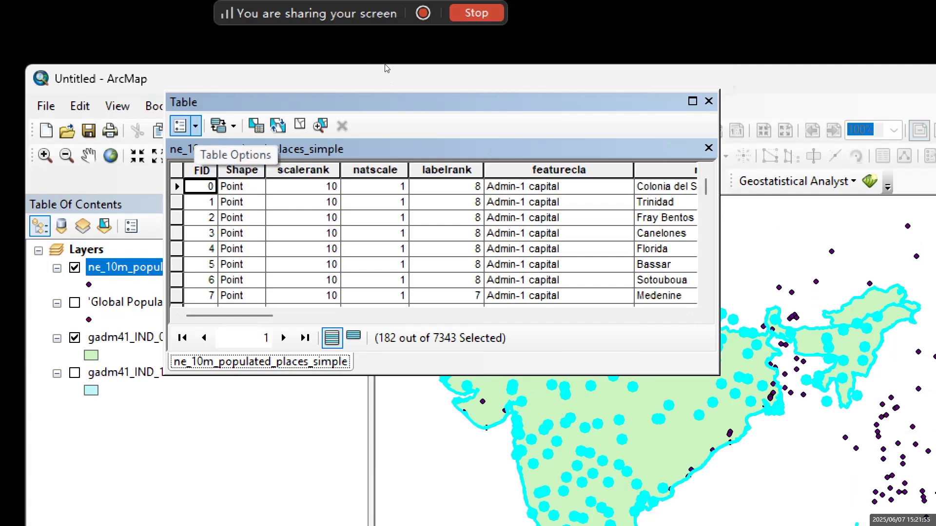
{"action": "left_click", "coordinate": [183, 125]}
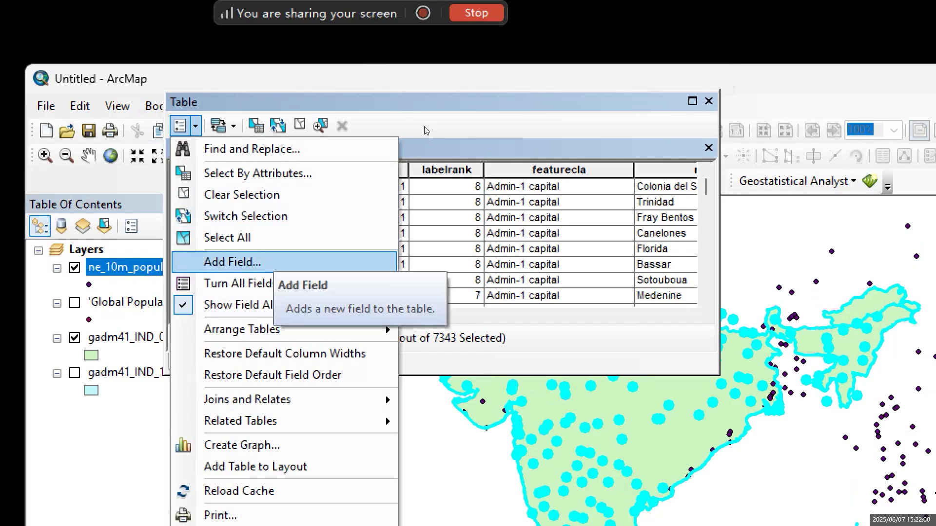
{"action": "key", "text": "Up"}
{"action": "key", "text": "Up"}
{"action": "key", "text": "Up"}
{"action": "key", "text": "Up"}
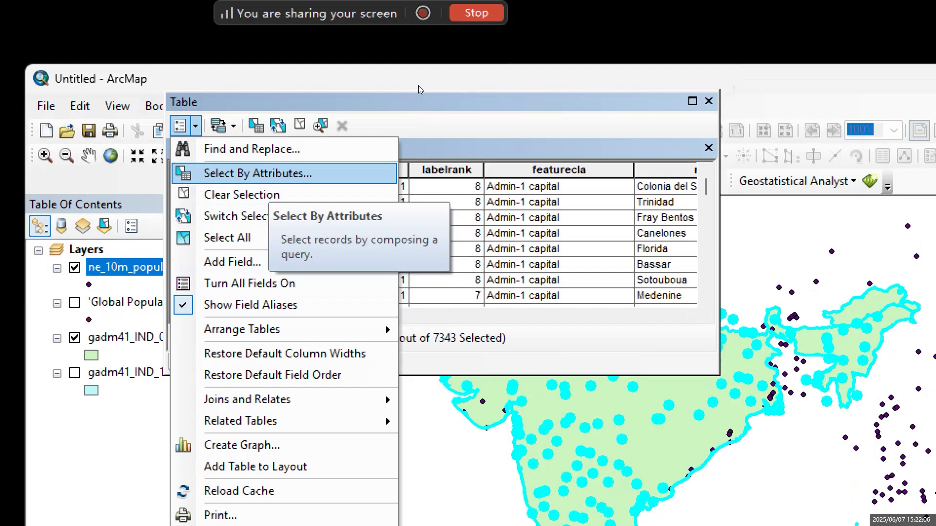
{"action": "key", "text": "Return"}
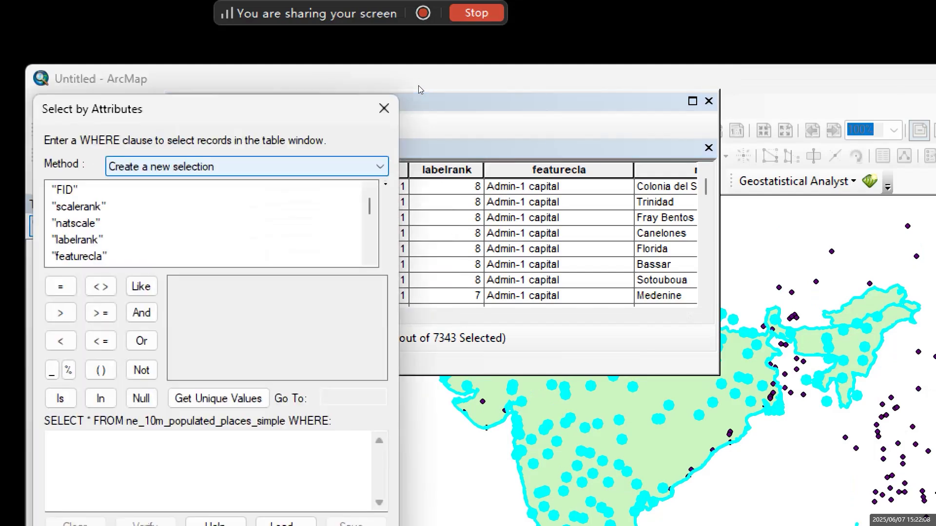
{"action": "left_click_drag", "start_coordinate": [221, 108], "coordinate": [434, 108]}
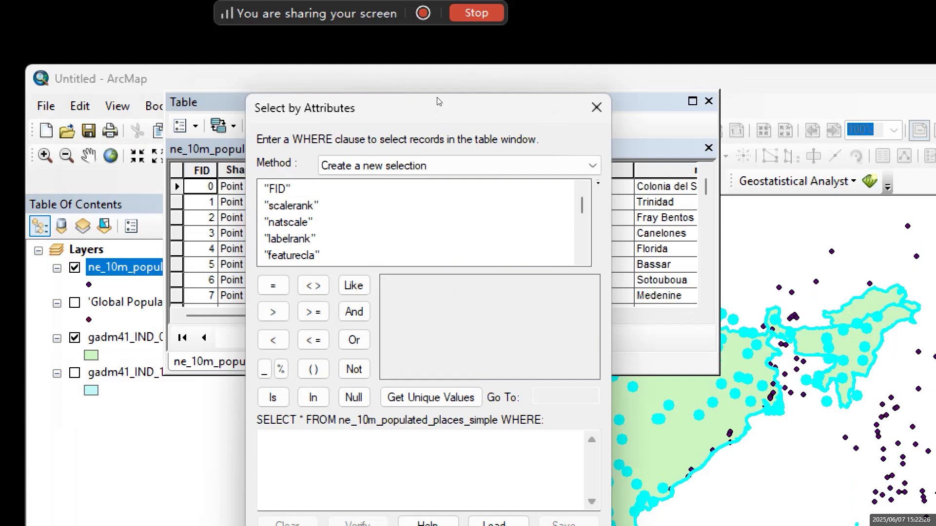
{"action": "scroll", "coordinate": [504, 111], "scroll_direction": "down", "scroll_amount": 2}
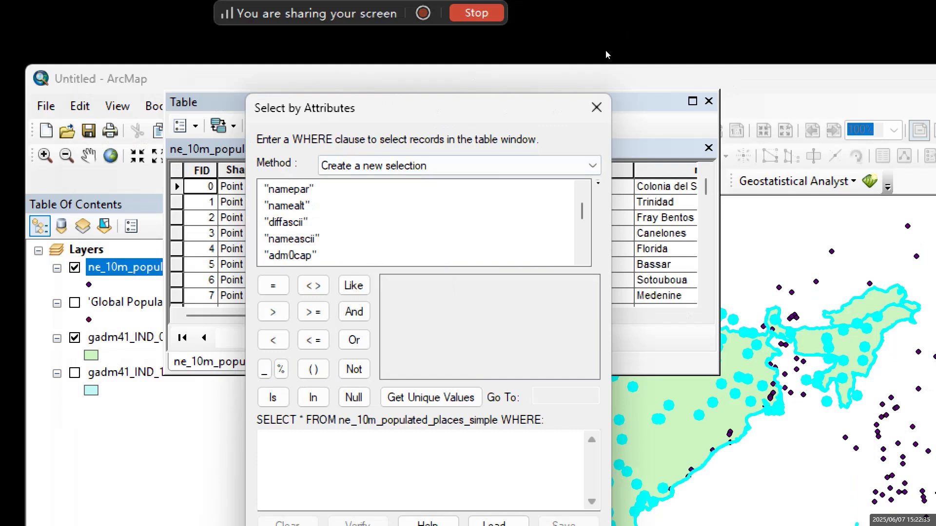
{"action": "left_click", "coordinate": [596, 107]}
Examine the table's columns through to the country name fields sov0name and adm0name
{"action": "left_click_drag", "start_coordinate": [624, 101], "coordinate": [610, 112]}
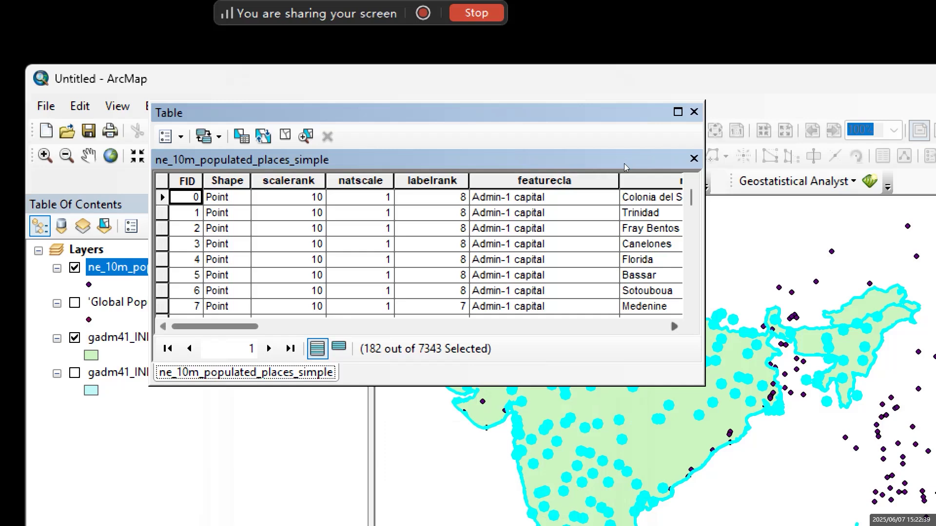
{"action": "scroll", "coordinate": [624, 167], "scroll_direction": "right", "scroll_amount": 6}
{"action": "scroll", "coordinate": [626, 167], "scroll_direction": "right", "scroll_amount": 8}
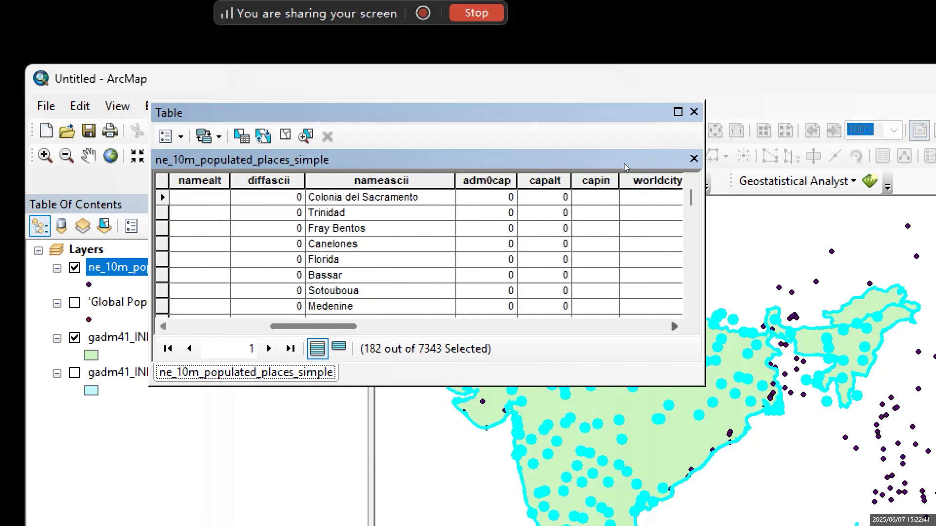
{"action": "scroll", "coordinate": [625, 167], "scroll_direction": "right", "scroll_amount": 1}
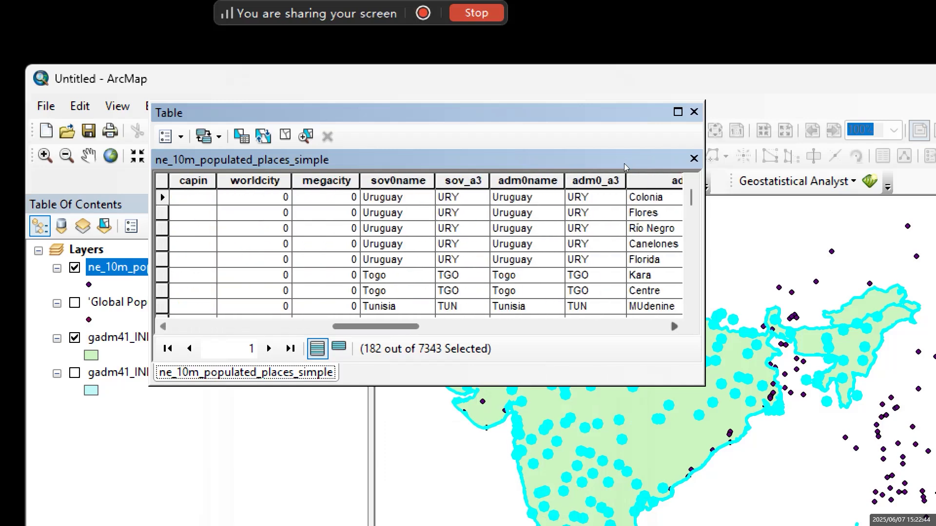
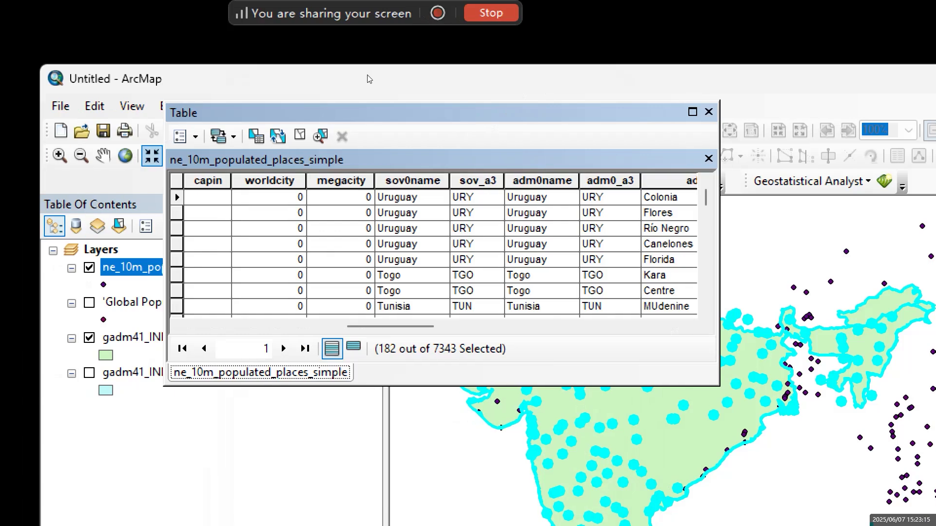
{"action": "left_click", "coordinate": [186, 137]}
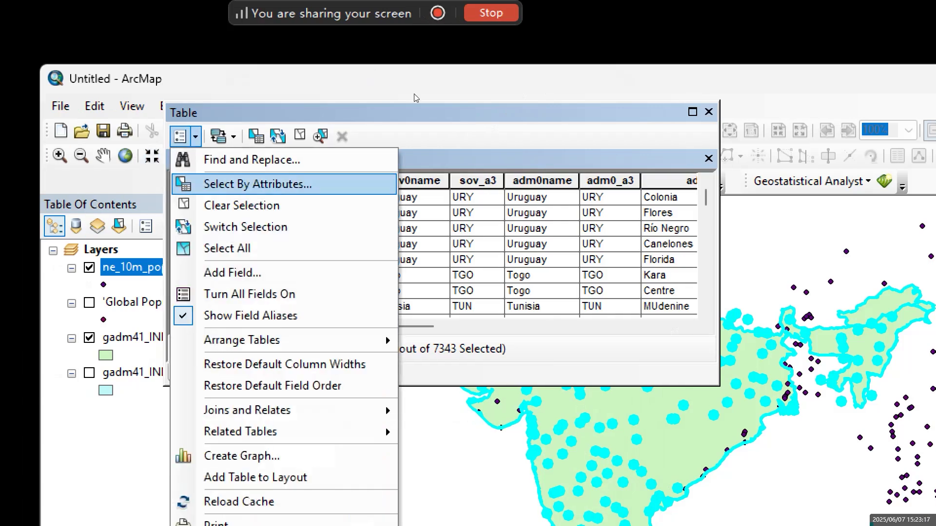
{"action": "left_click", "coordinate": [259, 184]}
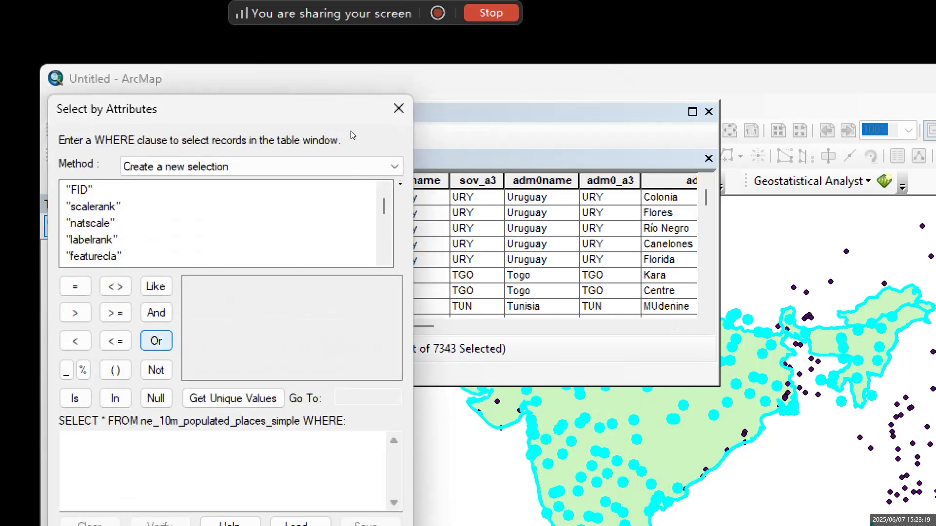
{"action": "left_click", "coordinate": [384, 258]}
{"action": "left_click", "coordinate": [384, 258]}
{"action": "left_click", "coordinate": [385, 258]}
{"action": "left_click", "coordinate": [384, 259]}
{"action": "left_click", "coordinate": [384, 258]}
{"action": "left_click", "coordinate": [385, 258]}
{"action": "left_click", "coordinate": [384, 258]}
{"action": "left_click", "coordinate": [384, 258]}
{"action": "left_click", "coordinate": [384, 259]}
{"action": "left_click", "coordinate": [384, 259]}
{"action": "left_click", "coordinate": [384, 258]}
{"action": "left_click", "coordinate": [384, 258]}
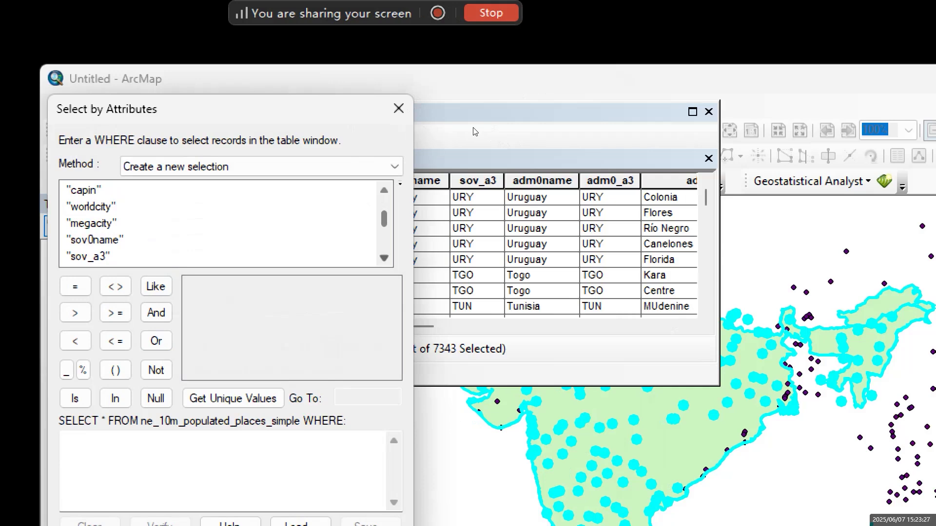
{"action": "left_click", "coordinate": [384, 258]}
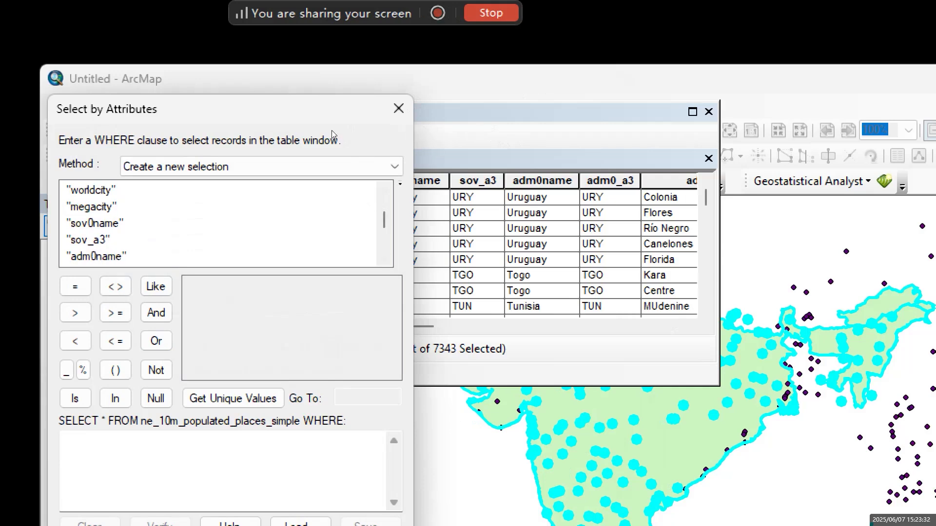
{"action": "double_click", "coordinate": [96, 256]}
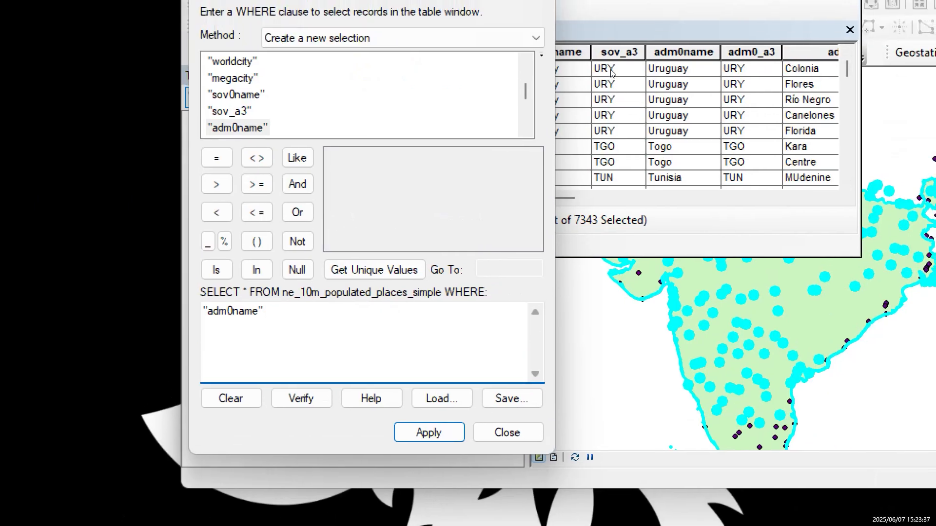
{"action": "left_click", "coordinate": [613, 70]}
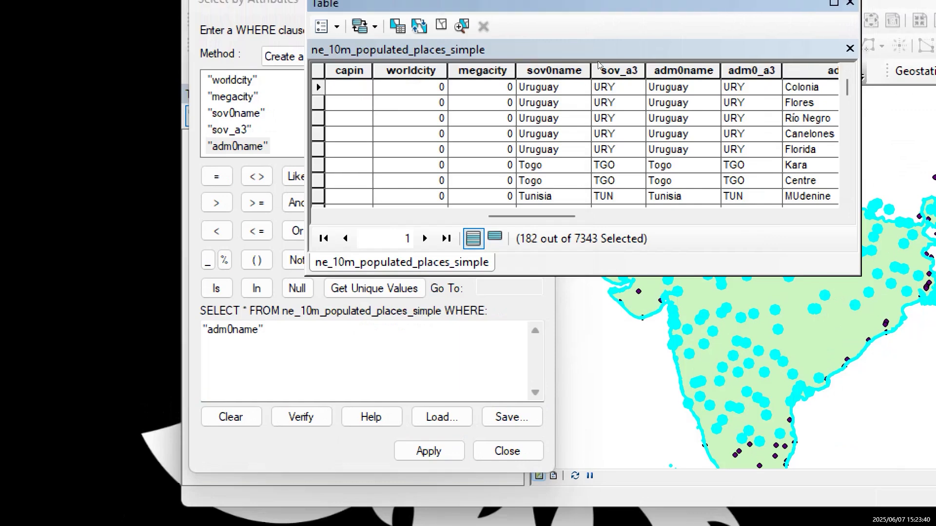
{"action": "left_click_drag", "start_coordinate": [602, 50], "coordinate": [591, 78]}
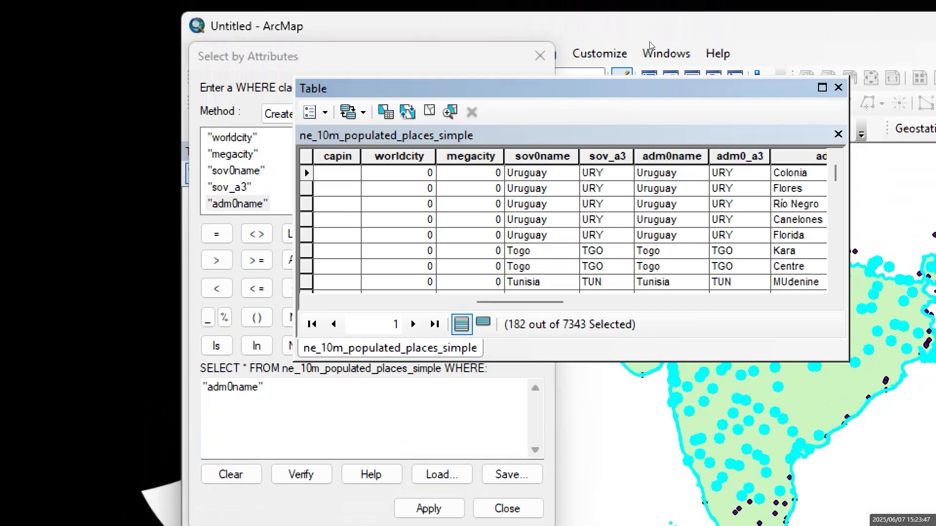
{"action": "left_click_drag", "start_coordinate": [651, 34], "coordinate": [514, 26]}
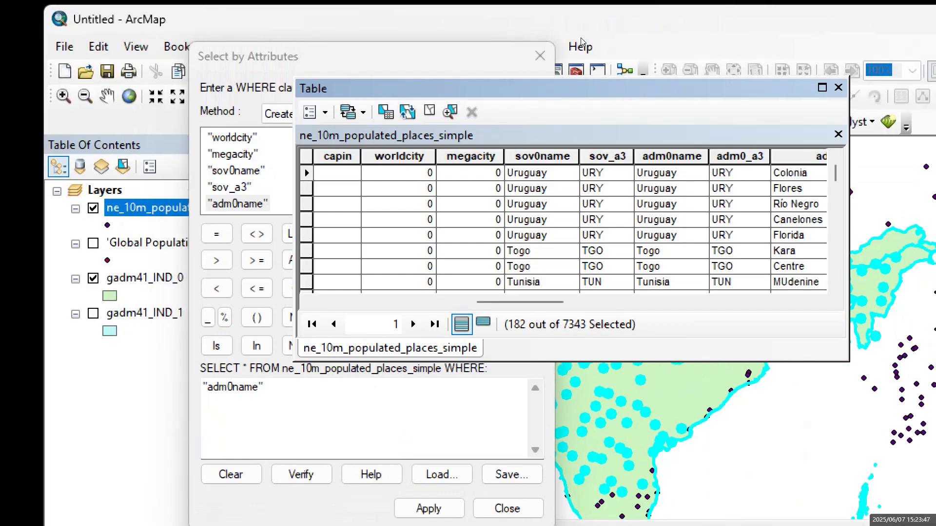
{"action": "left_click_drag", "start_coordinate": [602, 34], "coordinate": [585, 39]}
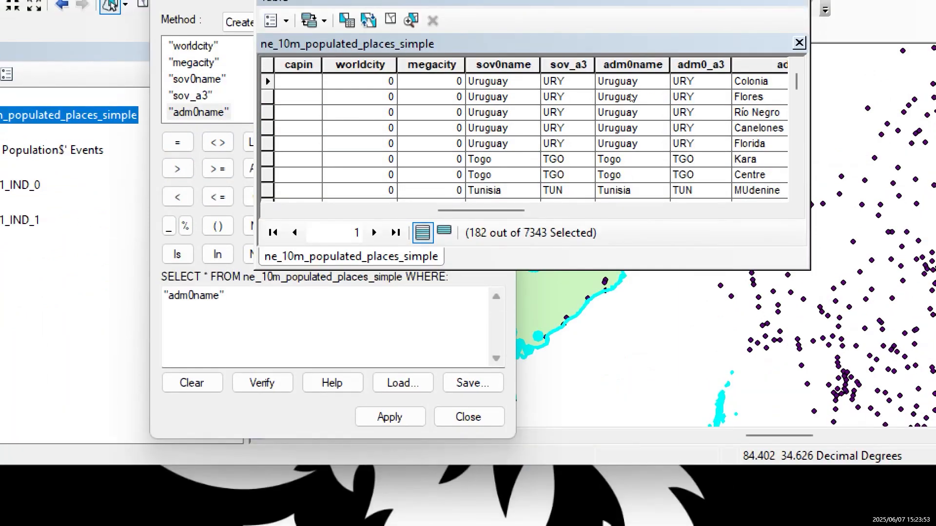
{"action": "left_click", "coordinate": [838, 39]}
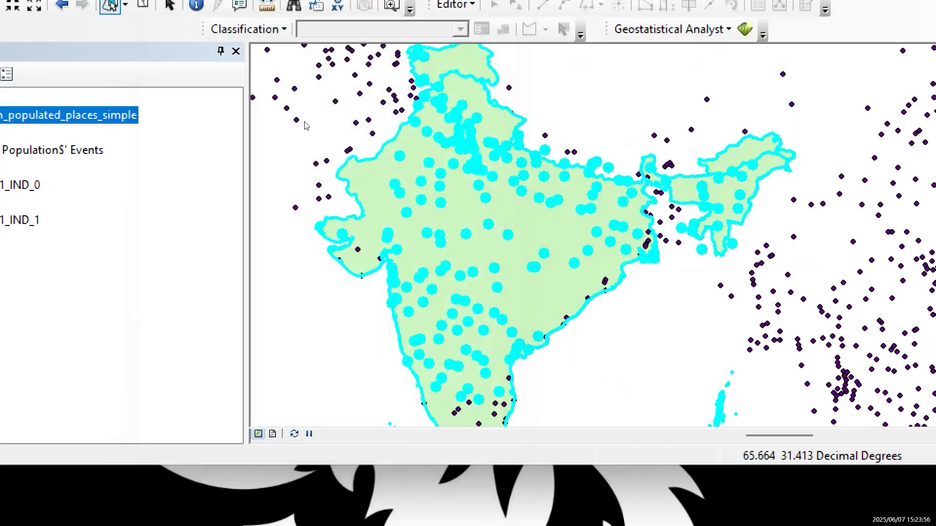
Reopen the ne_10m_populated_places_simple attribute table and start a Select By Attributes clause with the "adm0name" field
{"action": "scroll", "coordinate": [517, 127], "scroll_direction": "up", "scroll_amount": 3}
{"action": "scroll", "coordinate": [524, 147], "scroll_direction": "down", "scroll_amount": 5}
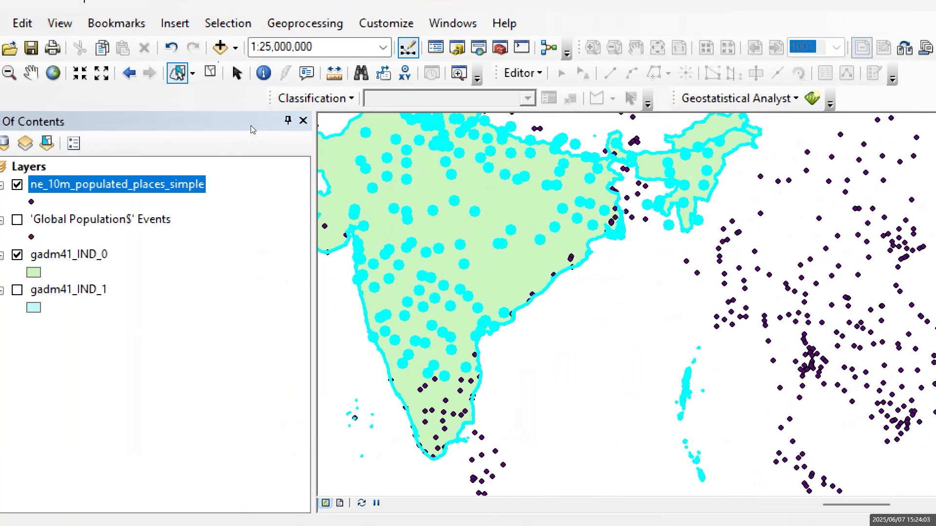
{"action": "right_click", "coordinate": [112, 183]}
{"action": "left_click", "coordinate": [324, 234]}
{"action": "left_click", "coordinate": [347, 90]}
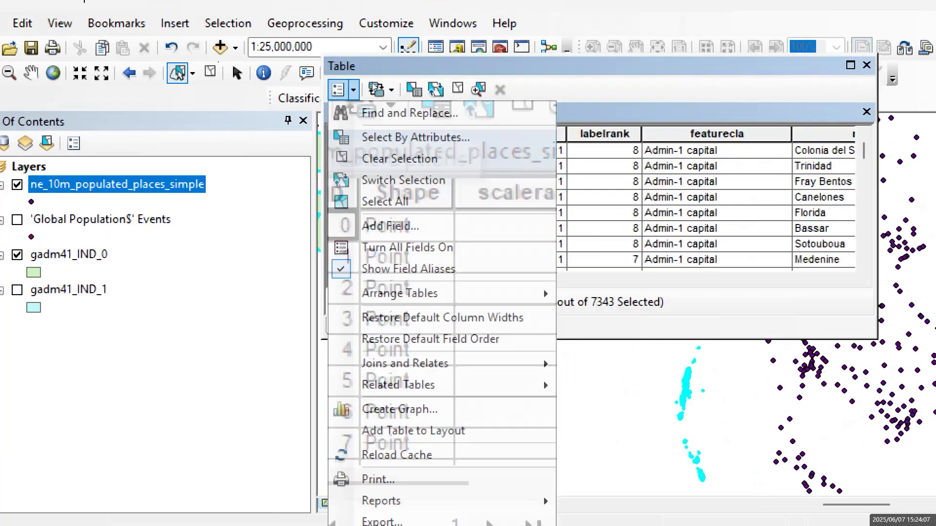
{"action": "left_click", "coordinate": [401, 133]}
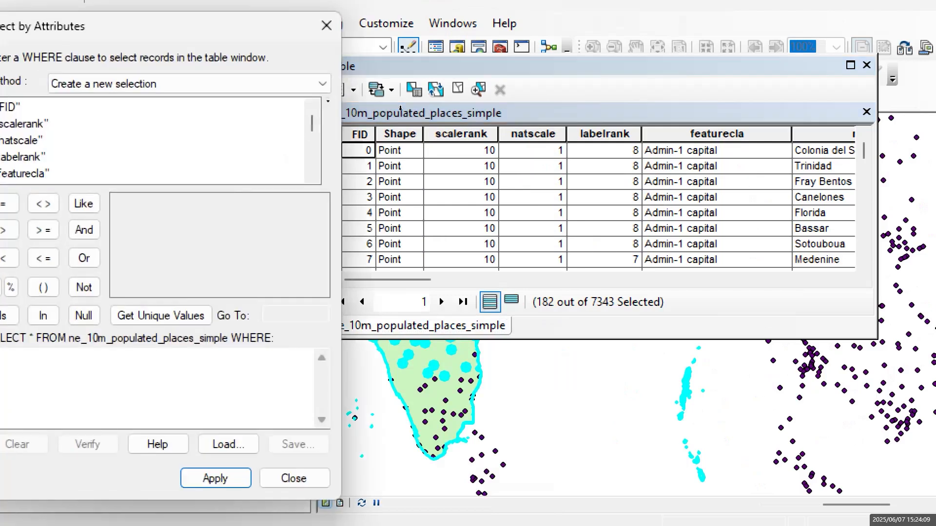
{"action": "scroll", "coordinate": [159, 121], "scroll_direction": "down", "scroll_amount": 2}
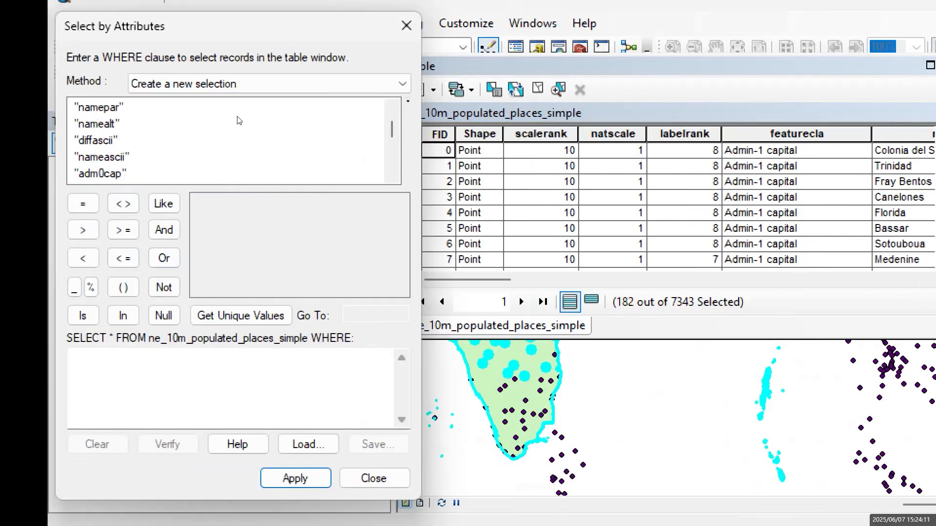
{"action": "scroll", "coordinate": [237, 119], "scroll_direction": "down", "scroll_amount": 4}
{"action": "scroll", "coordinate": [238, 118], "scroll_direction": "up", "scroll_amount": 1}
{"action": "double_click", "coordinate": [104, 140]}
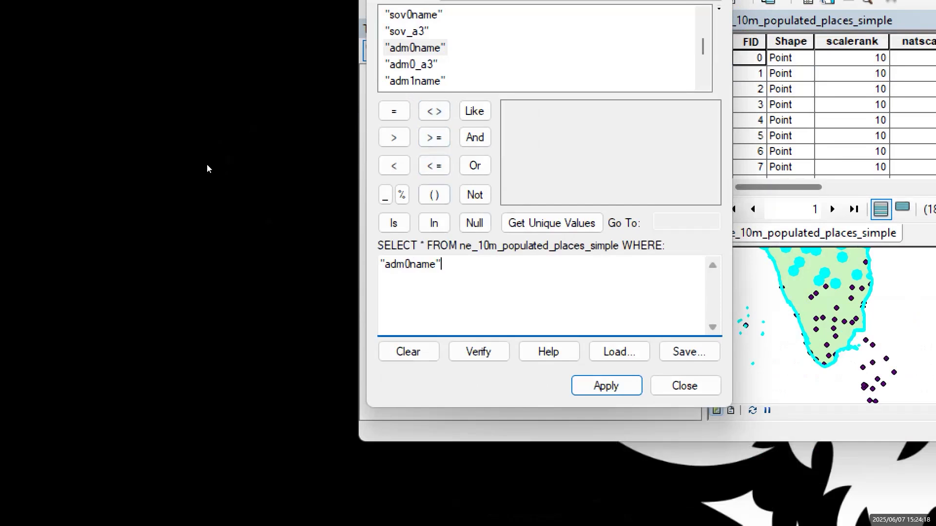
Complete the WHERE clause as "adm0name" = 'India' and apply it as a new selection
{"action": "left_click", "coordinate": [394, 111]}
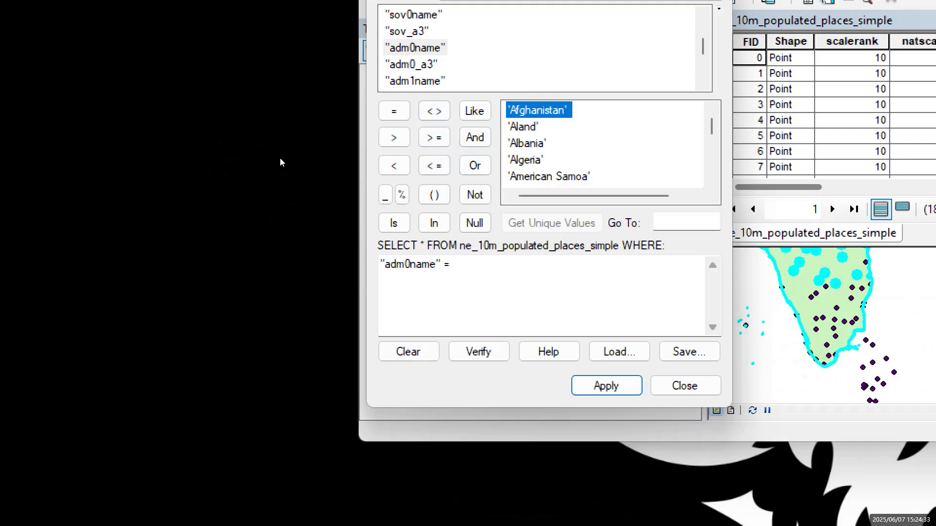
{"action": "left_click", "coordinate": [684, 222]}
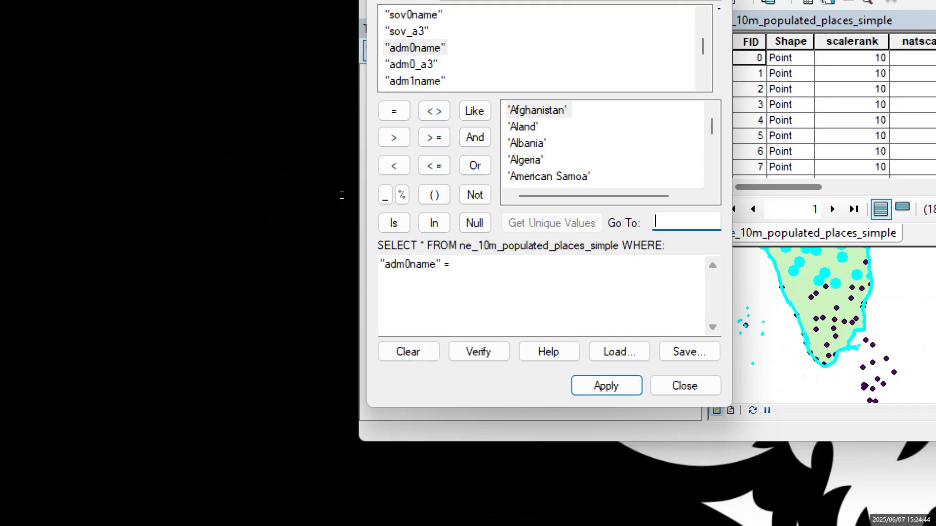
{"action": "type", "text": "india"}
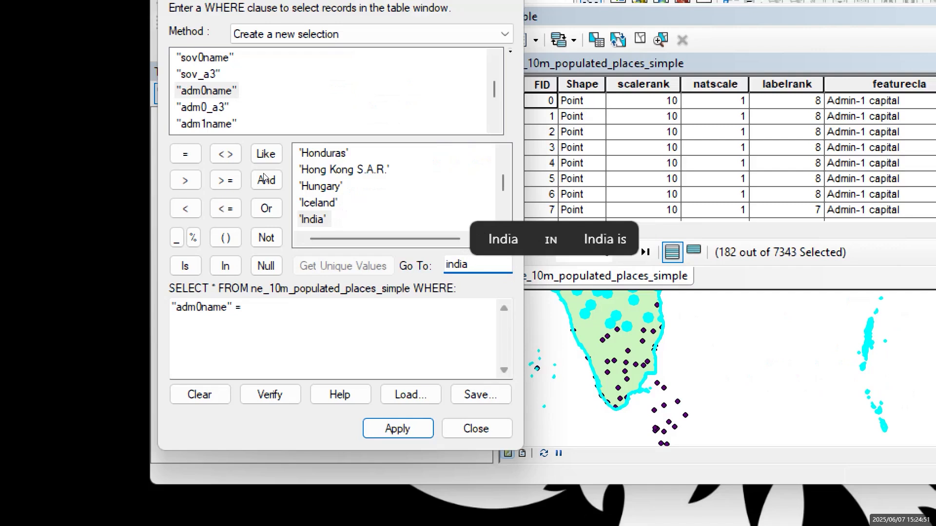
{"action": "key", "text": "Return"}
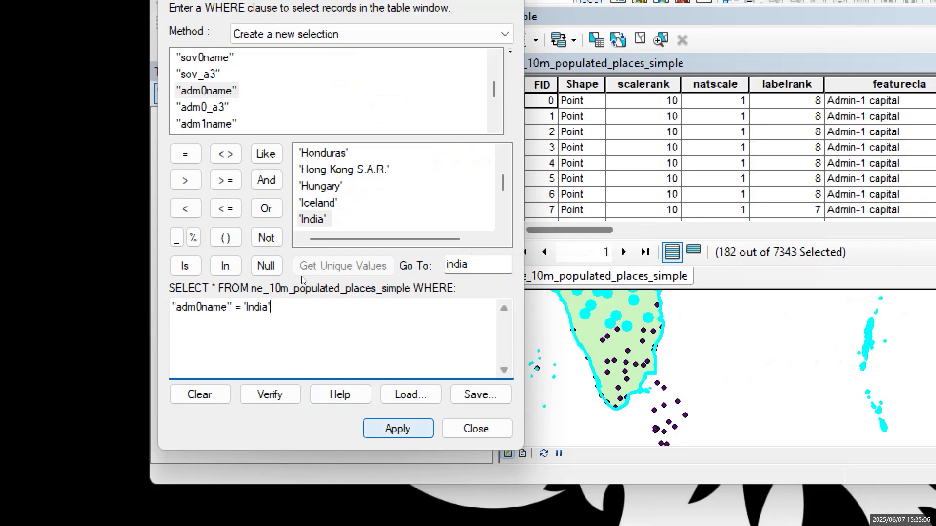
{"action": "key", "text": "Return"}
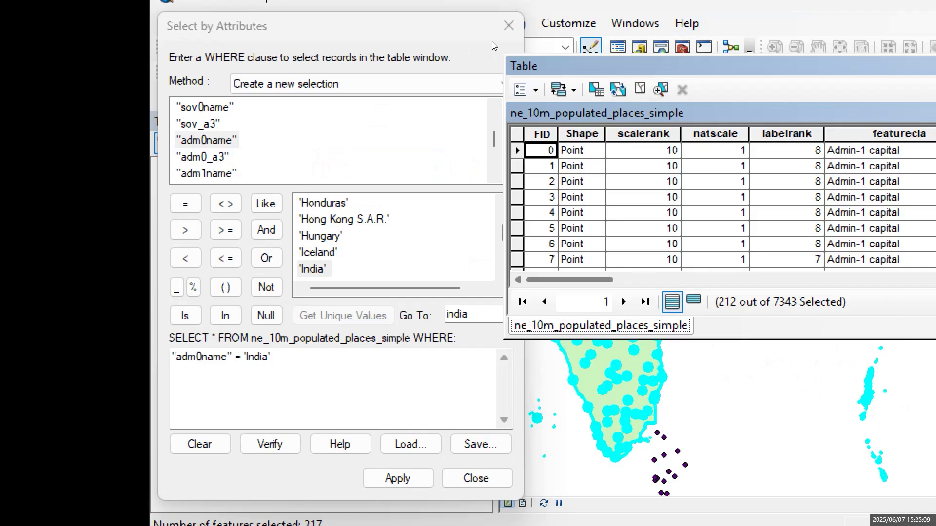
Move the table and query windows clear of the map to examine the selected populated places across India
{"action": "left_click_drag", "start_coordinate": [493, 42], "coordinate": [399, 78]}
{"action": "left_click_drag", "start_coordinate": [498, 68], "coordinate": [440, 135]}
{"action": "left_click_drag", "start_coordinate": [359, 176], "coordinate": [399, 82]}
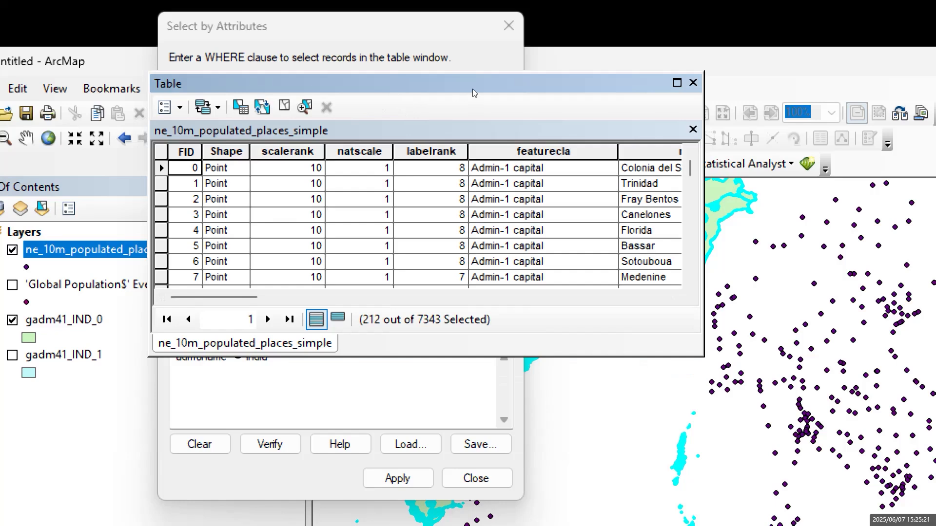
{"action": "left_click", "coordinate": [476, 62]}
{"action": "left_click_drag", "start_coordinate": [414, 82], "coordinate": [392, 422]}
{"action": "left_click_drag", "start_coordinate": [317, 34], "coordinate": [219, 303]}
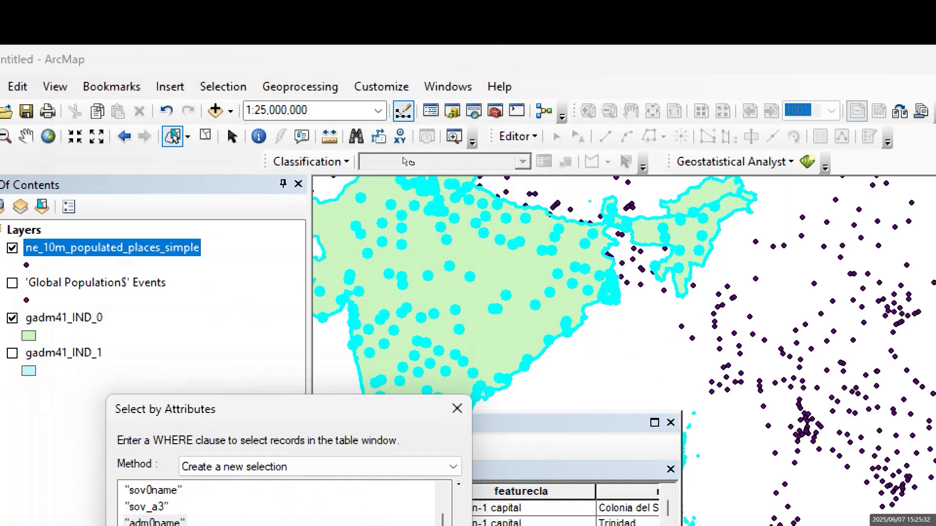
{"action": "left_click_drag", "start_coordinate": [290, 408], "coordinate": [281, 76]}
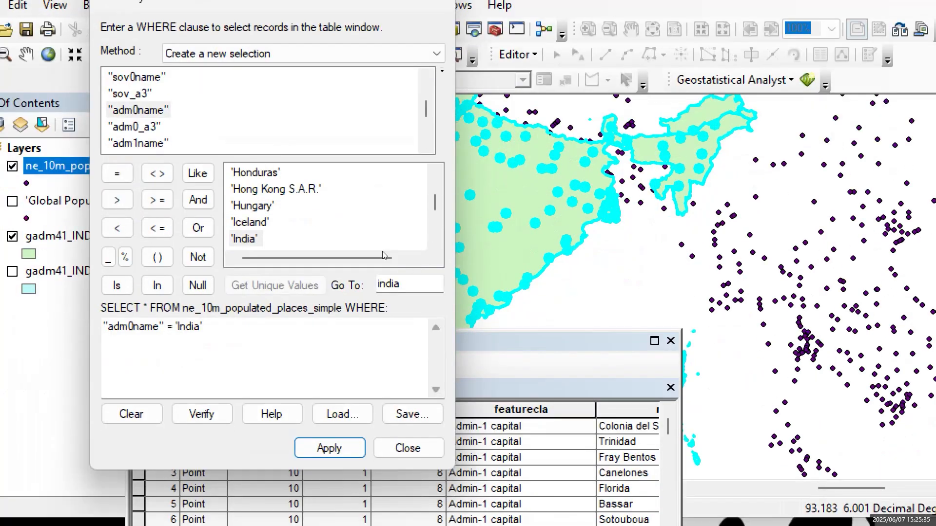
Close the Select by Attributes dialog and show only the selected records in the populated places table
{"action": "left_click_drag", "start_coordinate": [380, 248], "coordinate": [423, 107]}
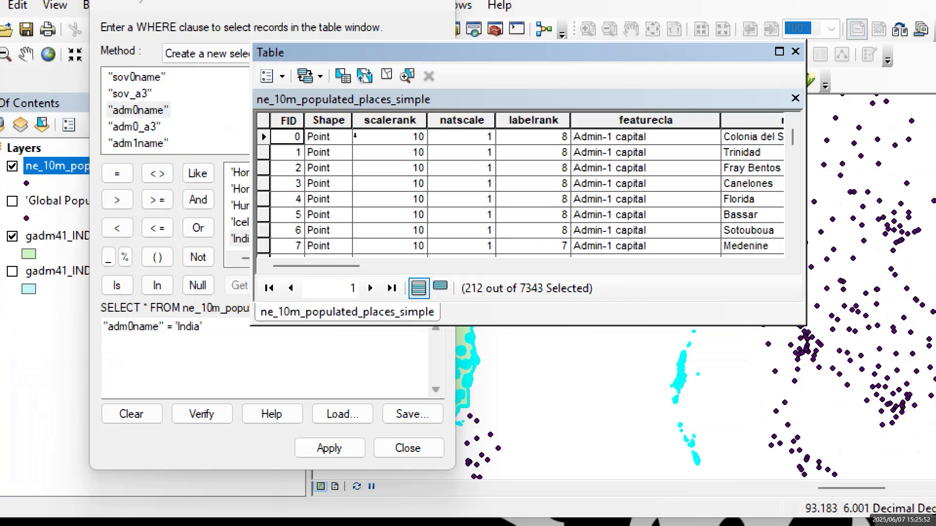
{"action": "left_click_drag", "start_coordinate": [363, 105], "coordinate": [393, 133]}
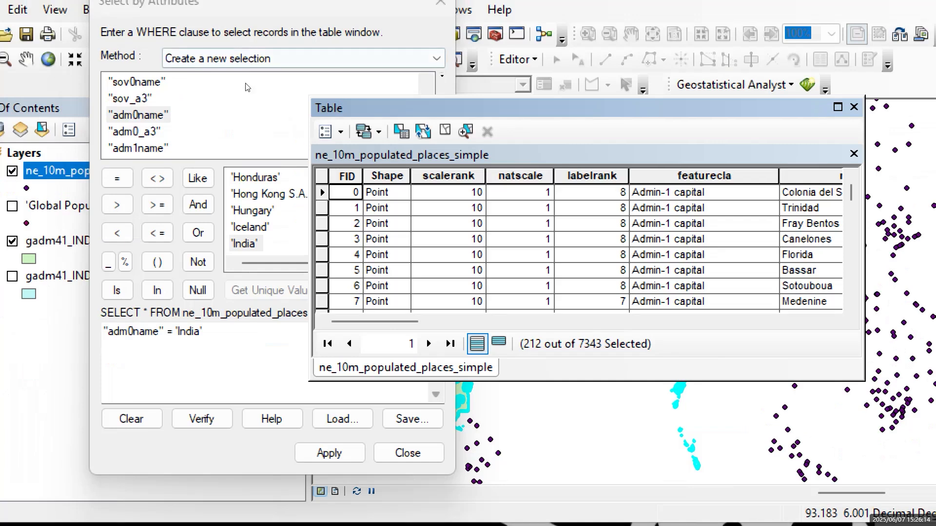
{"action": "left_click_drag", "start_coordinate": [247, 86], "coordinate": [566, 143]}
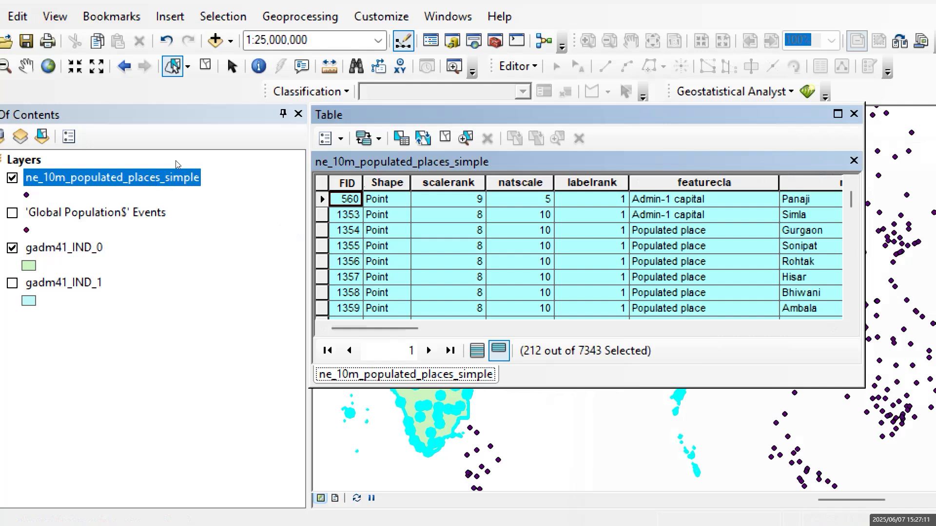
Start exporting the selected features of ne_10m_populated_places_simple, using the coordinate system of the layer's source data
{"action": "right_click", "coordinate": [143, 176]}
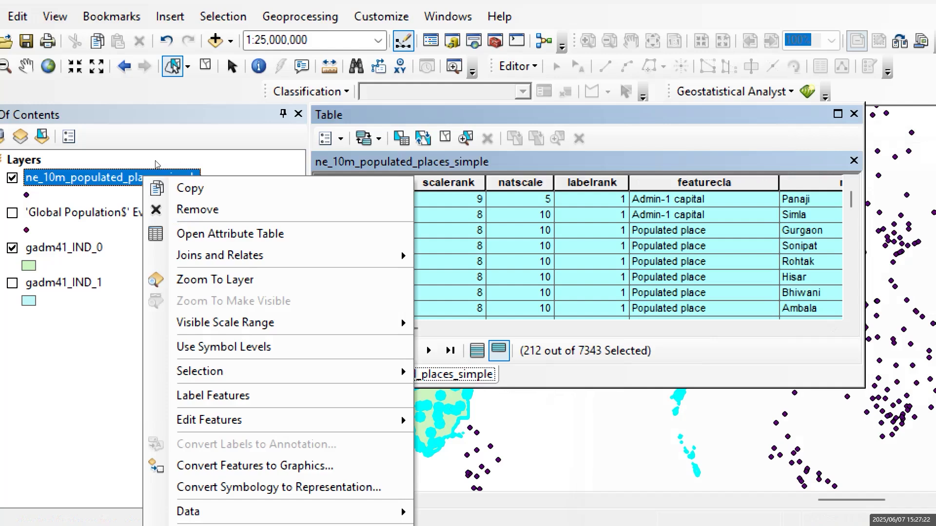
{"action": "right_click", "coordinate": [103, 176]}
{"action": "mouse_move", "coordinate": [229, 511]}
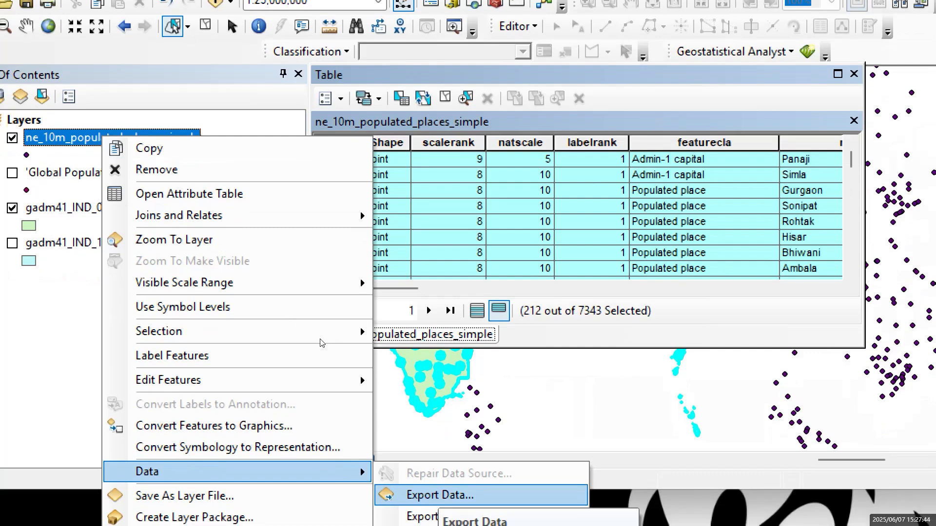
{"action": "key", "text": "Return"}
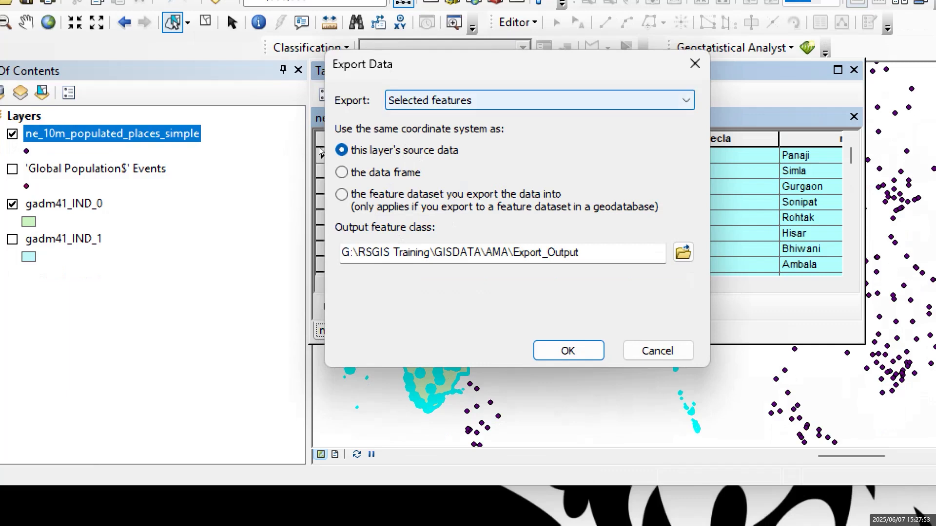
{"action": "left_click", "coordinate": [445, 102]}
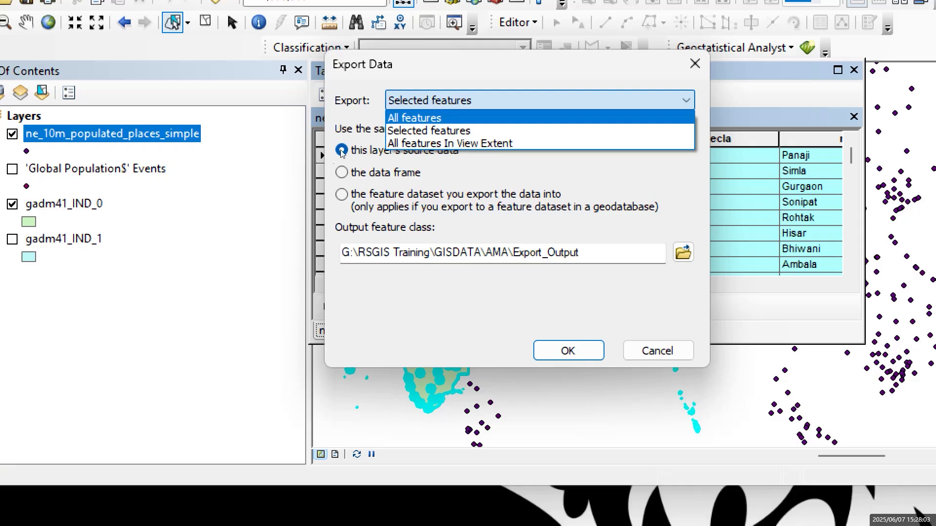
{"action": "left_click", "coordinate": [338, 148]}
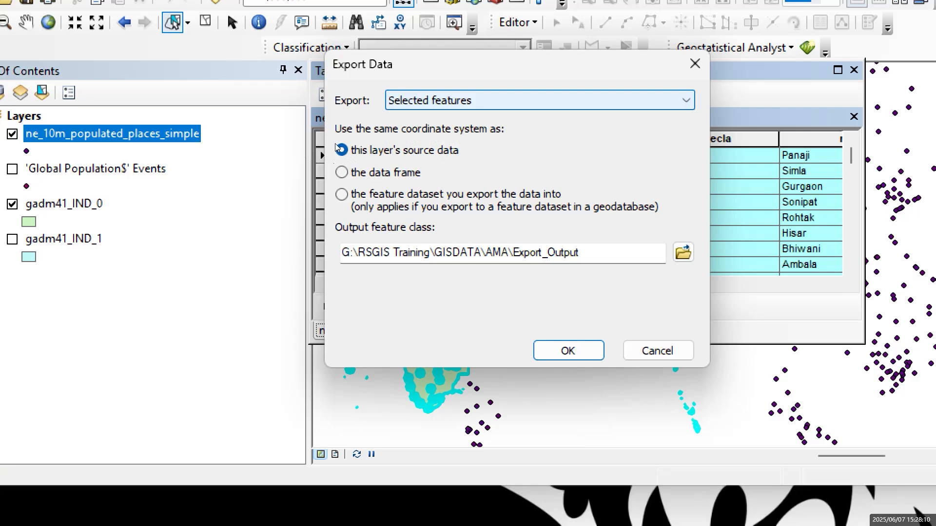
Keep the source data's coordinate system for the export and browse to the D:\IMSA_Training folder as the output location
{"action": "left_click", "coordinate": [337, 145]}
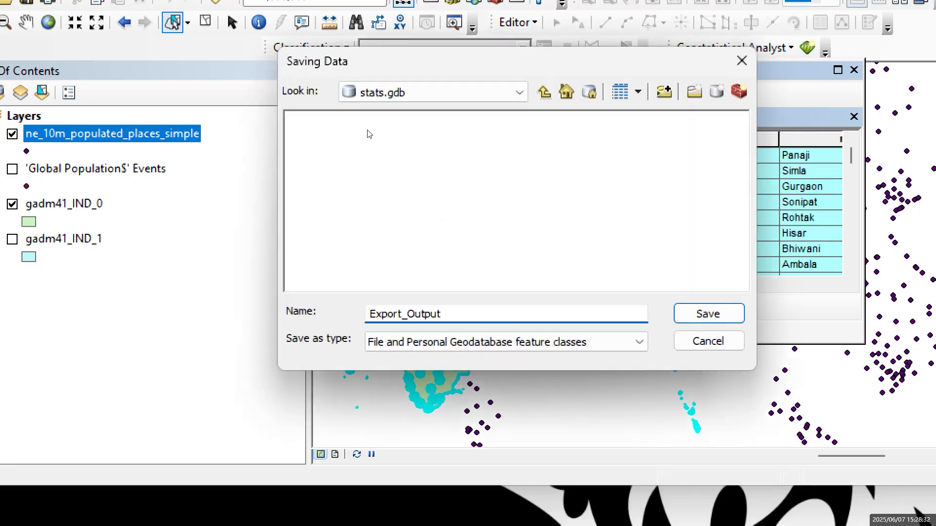
{"action": "left_click", "coordinate": [544, 92]}
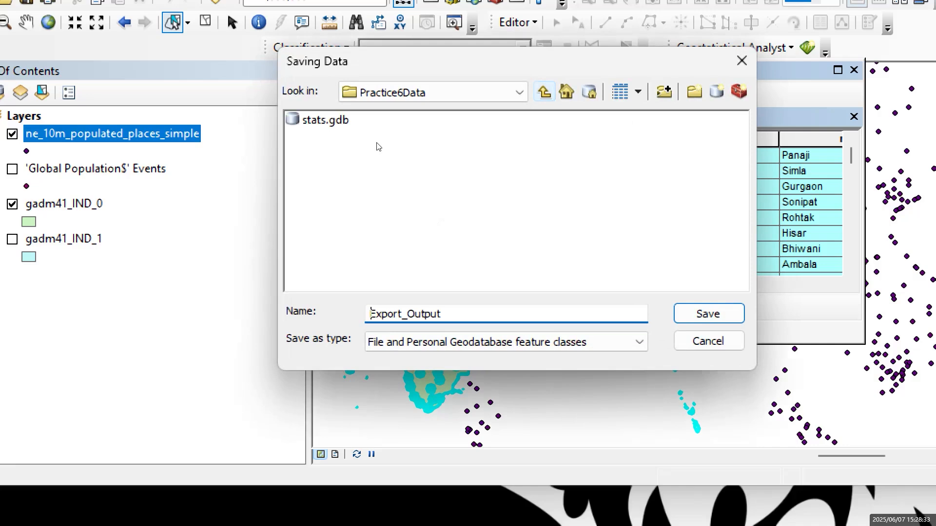
{"action": "left_click", "coordinate": [545, 92]}
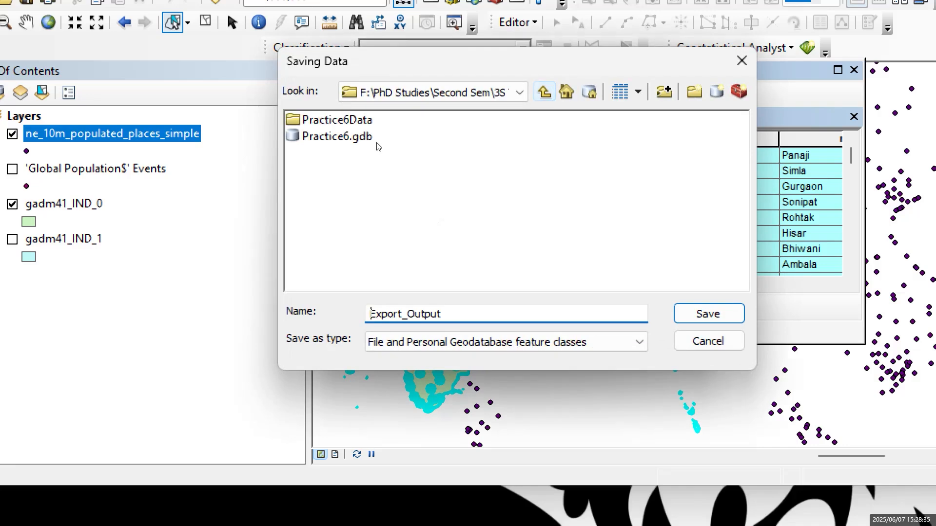
{"action": "left_click", "coordinate": [545, 92]}
{"action": "double_click", "coordinate": [341, 152]}
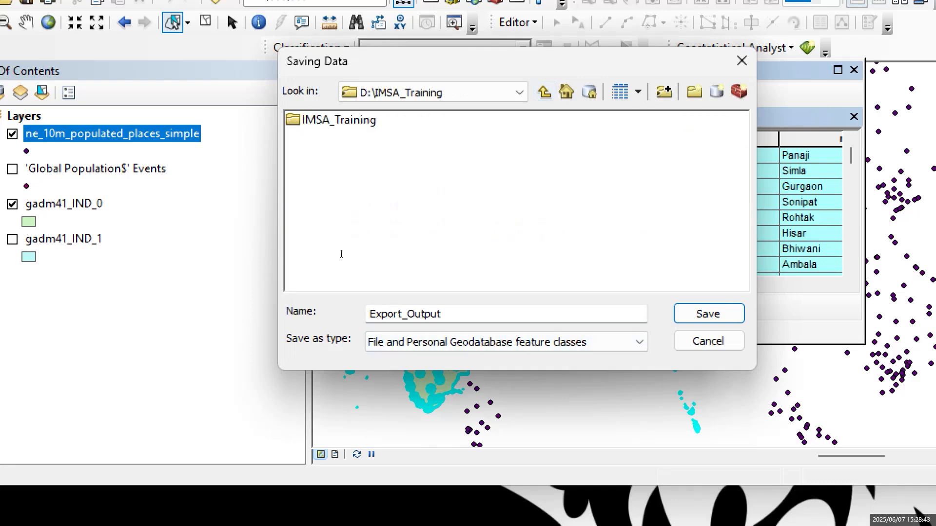
Name the output India_pop, set its type to Shapefile, and save that output location for the export
{"action": "left_click", "coordinate": [507, 342]}
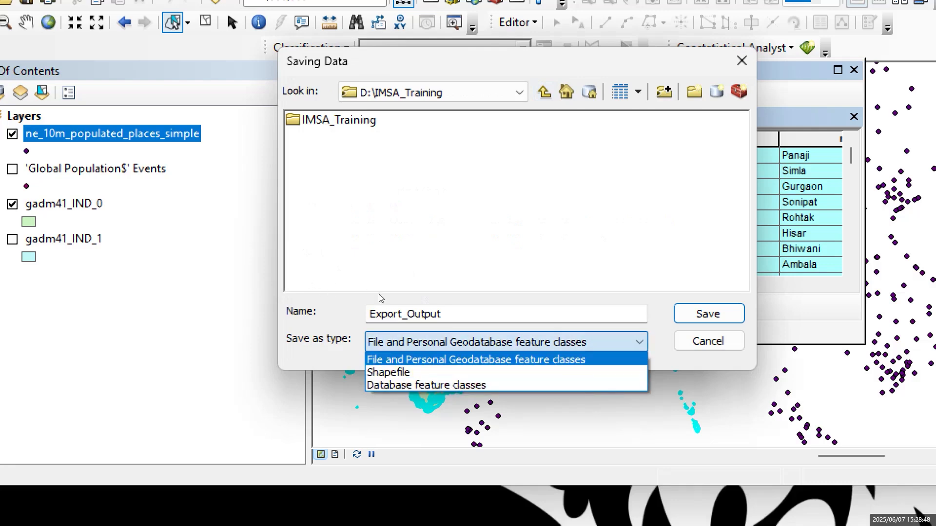
{"action": "left_click", "coordinate": [328, 254]}
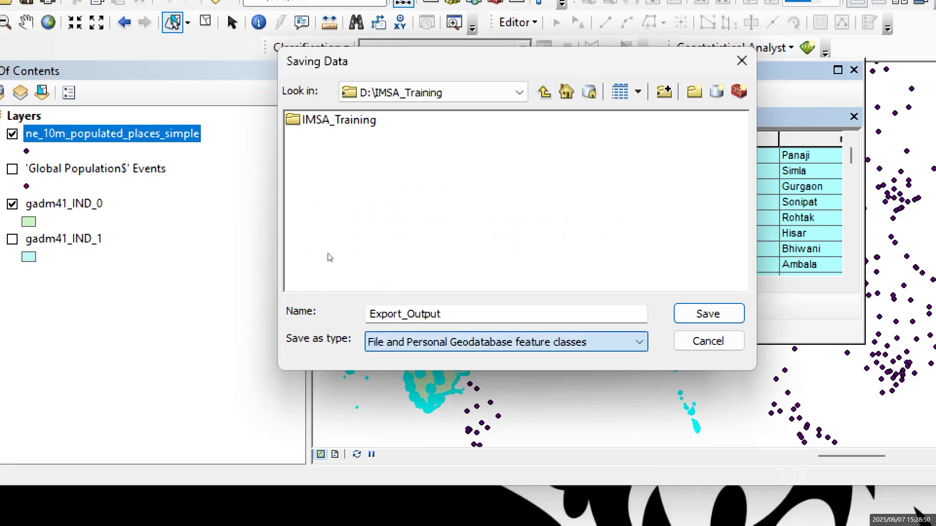
{"action": "key", "text": "Tab"}
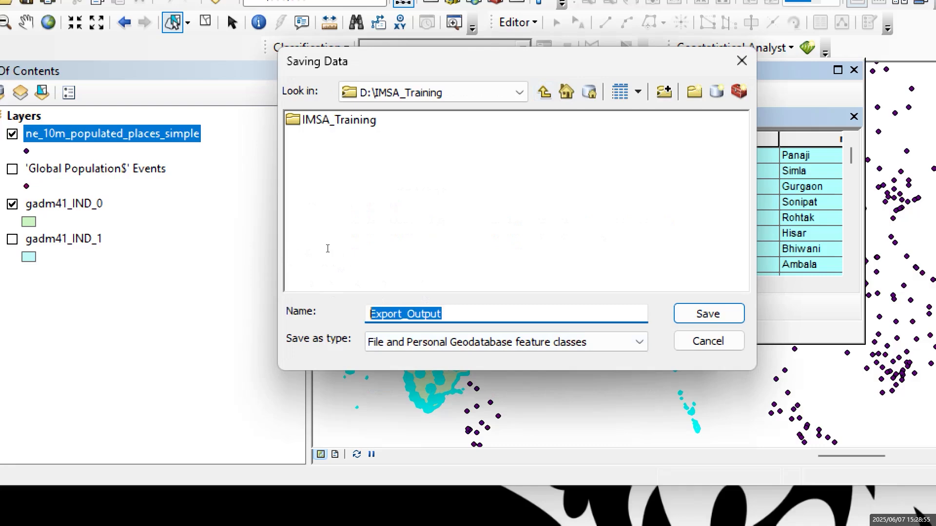
{"action": "type", "text": "India"}
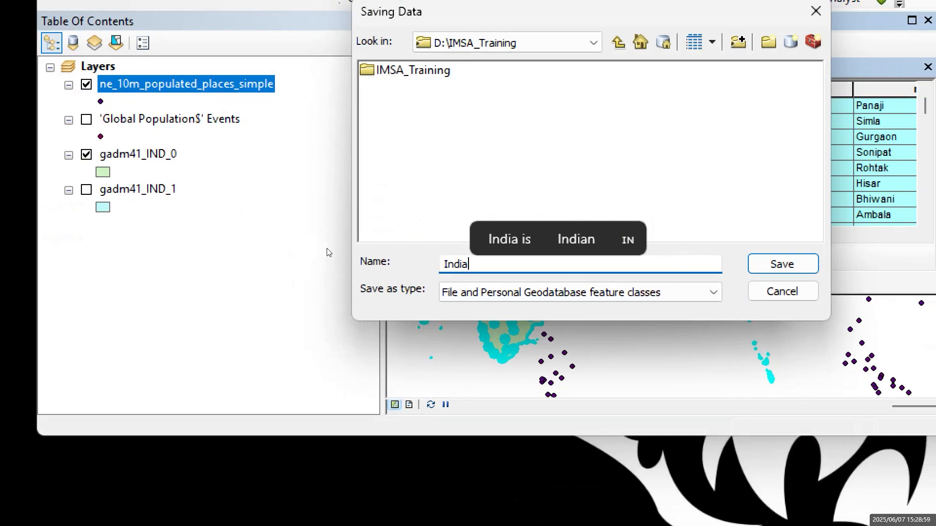
{"action": "type", "text": "_pop"}
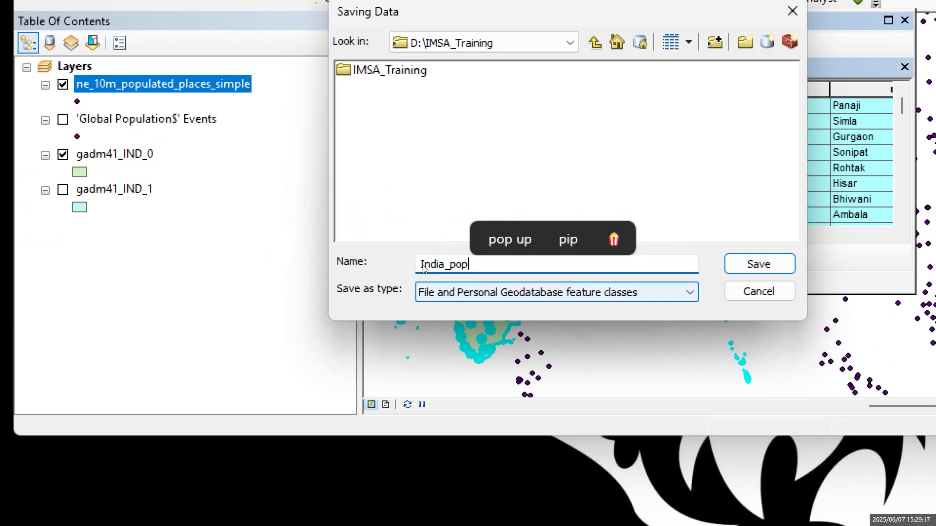
{"action": "left_click", "coordinate": [426, 293]}
{"action": "key", "text": "Down"}
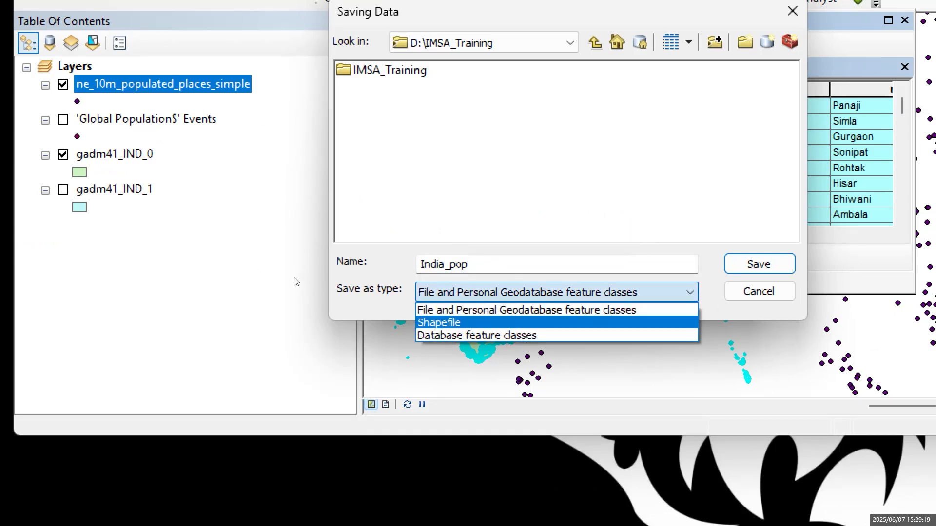
{"action": "key", "text": "Return"}
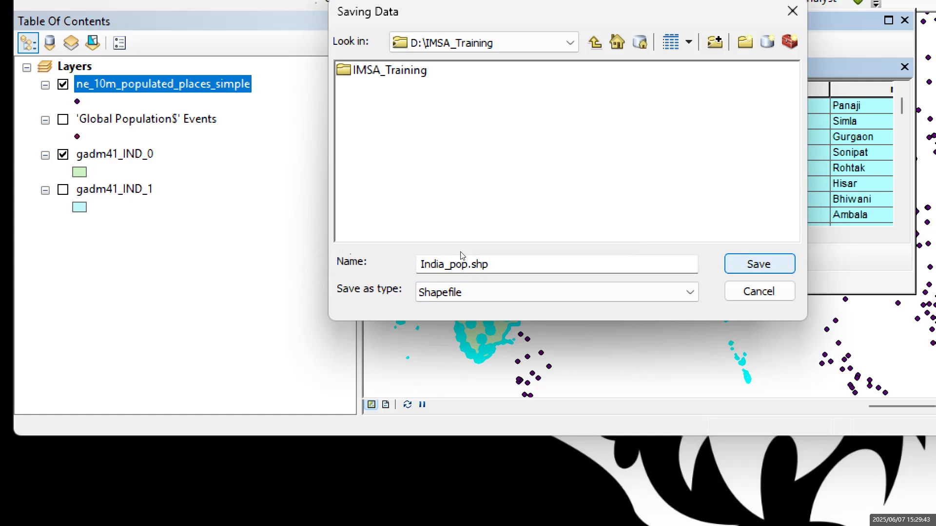
{"action": "key", "text": "Return"}
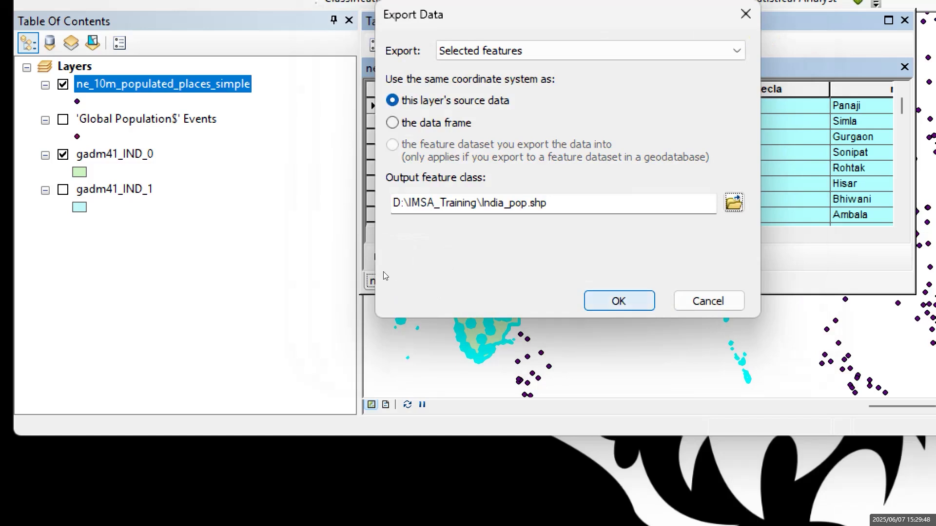
Run the export, add the exported data to the map as a layer, and close the attribute table
{"action": "key", "text": "Return"}
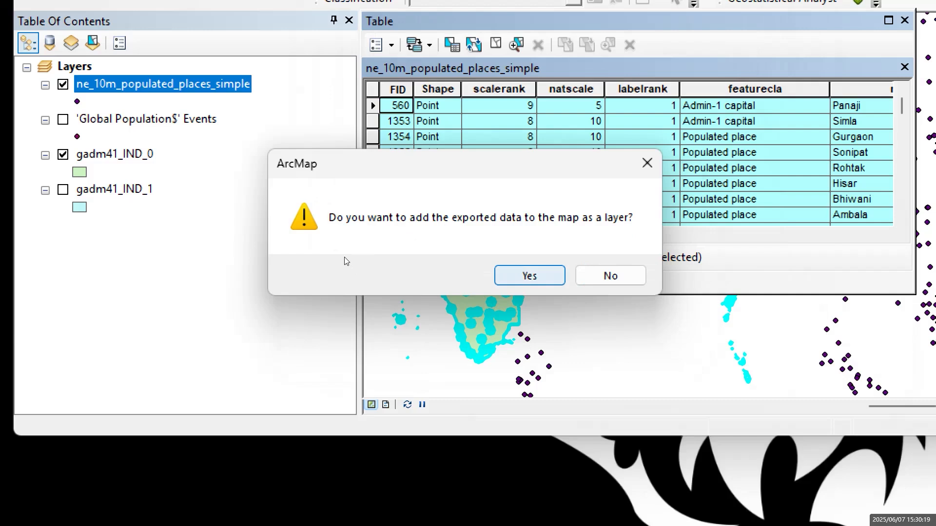
{"action": "key", "text": "Return"}
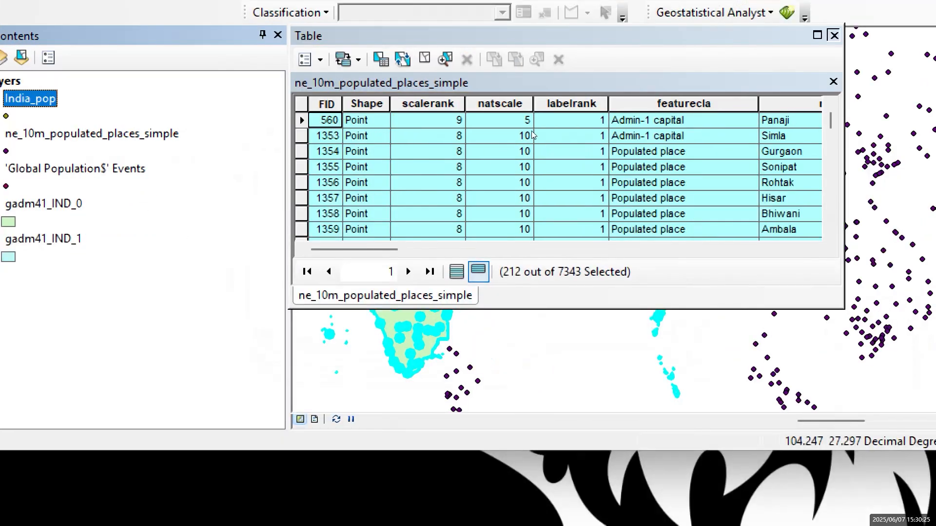
{"action": "left_click", "coordinate": [833, 35]}
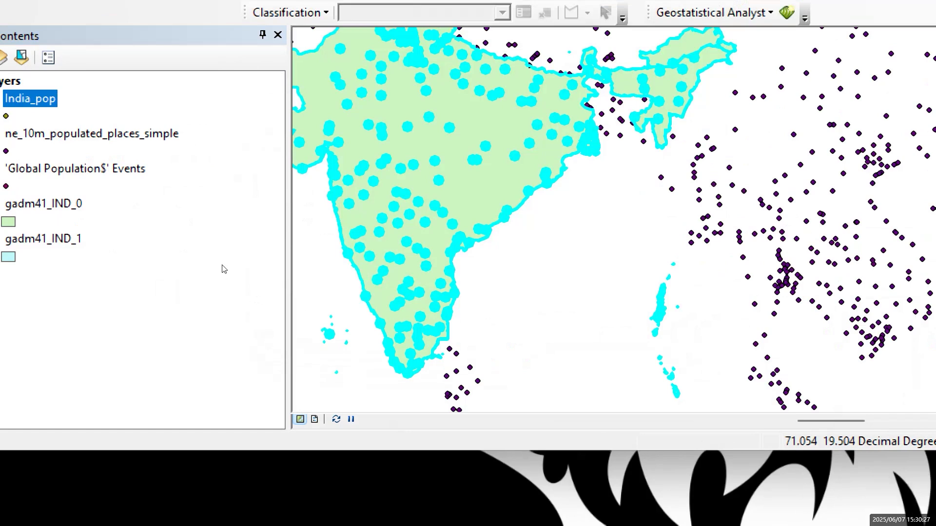
Turn off the ne_10m_populated_places_simple layer so that only the India_pop points are drawn over India
{"action": "scroll", "coordinate": [383, 170], "scroll_direction": "down", "scroll_amount": 2}
{"action": "scroll", "coordinate": [439, 141], "scroll_direction": "up", "scroll_amount": 2}
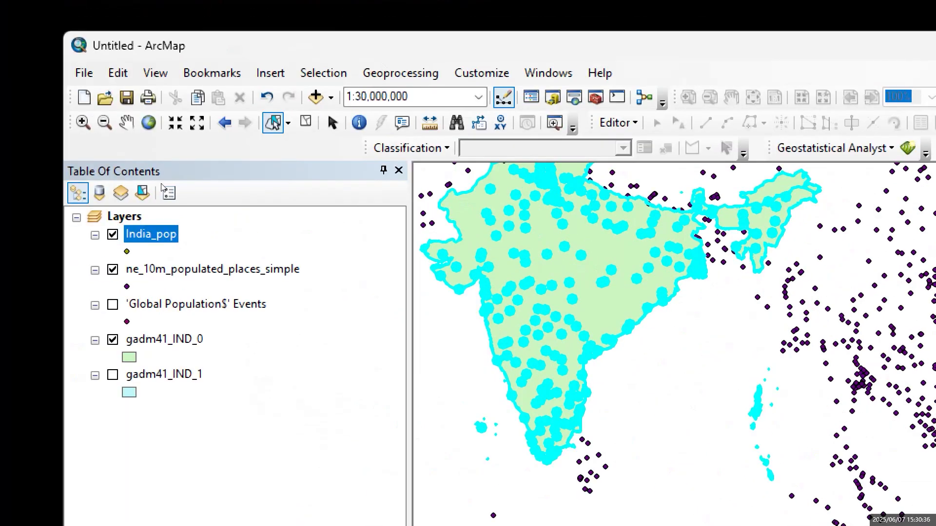
{"action": "left_click", "coordinate": [113, 270]}
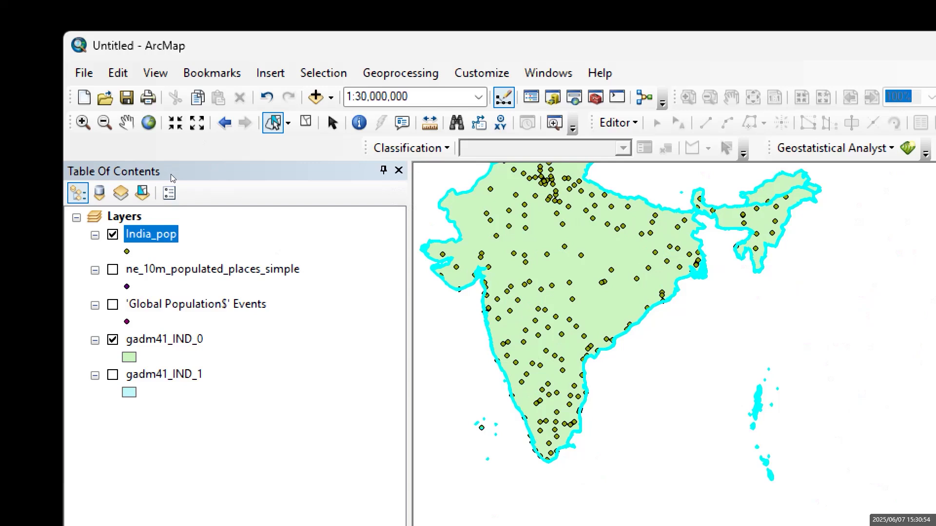
{"action": "left_click", "coordinate": [112, 270]}
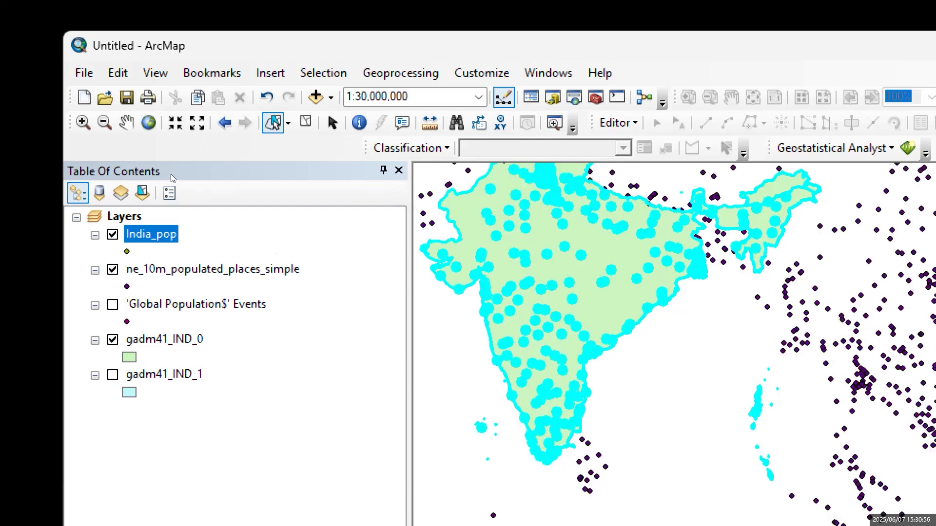
{"action": "left_click", "coordinate": [113, 269]}
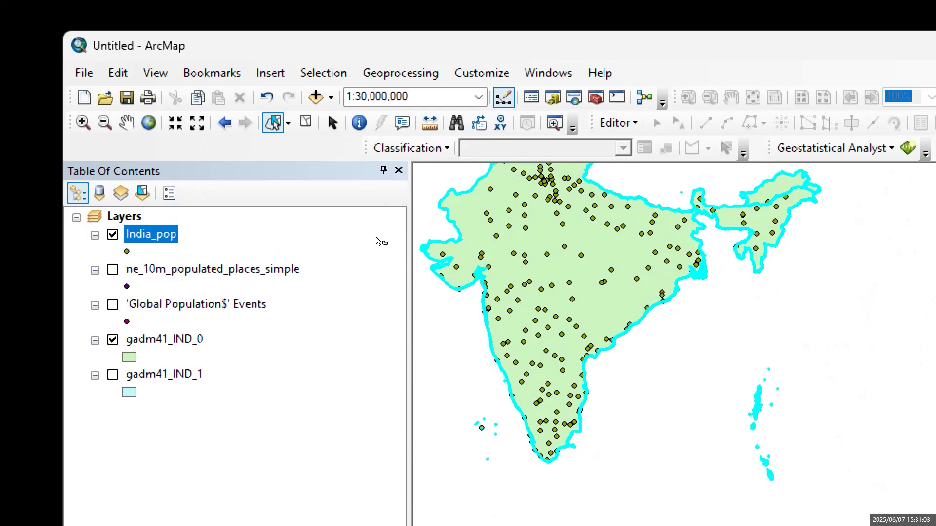
{"action": "left_click", "coordinate": [128, 122]}
{"action": "mouse_move", "coordinate": [362, 178]}
{"action": "left_mouse_down"}
{"action": "mouse_move", "coordinate": [415, 244]}
{"action": "mouse_move", "coordinate": [448, 207]}
{"action": "mouse_move", "coordinate": [409, 183]}
{"action": "mouse_move", "coordinate": [470, 224]}
{"action": "mouse_move", "coordinate": [363, 164]}
{"action": "left_mouse_up"}
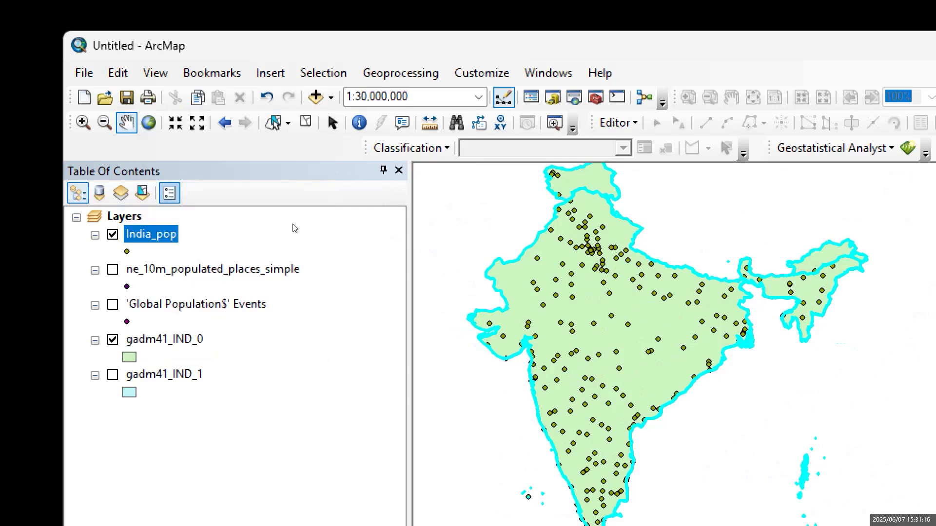
{"action": "left_click_drag", "start_coordinate": [417, 212], "coordinate": [460, 223]}
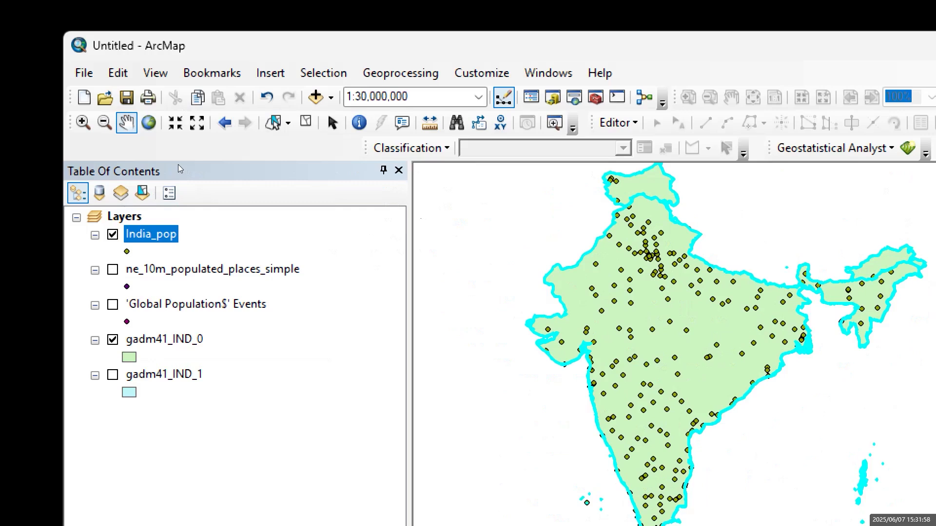
Change the India_pop point symbol to Triangle 1 in Mars Red with a size of 17
{"action": "left_click", "coordinate": [127, 251]}
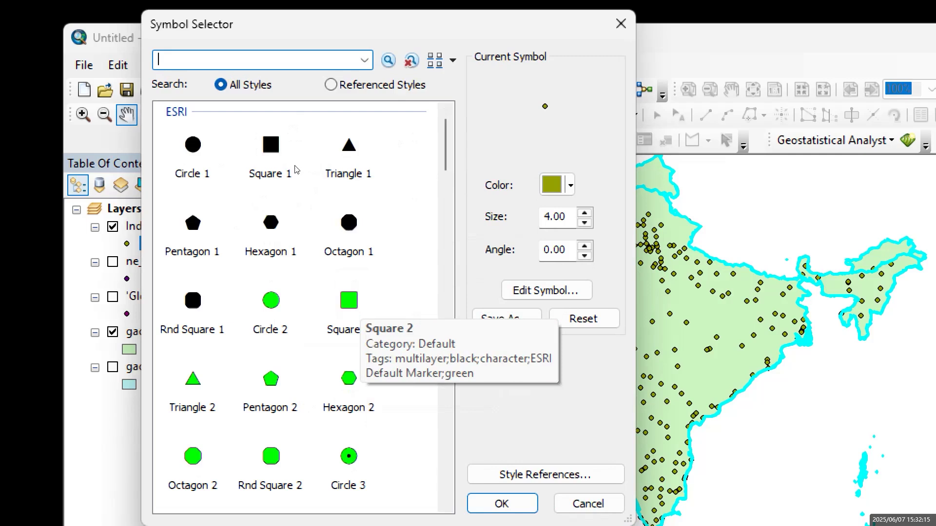
{"action": "left_click", "coordinate": [290, 118]}
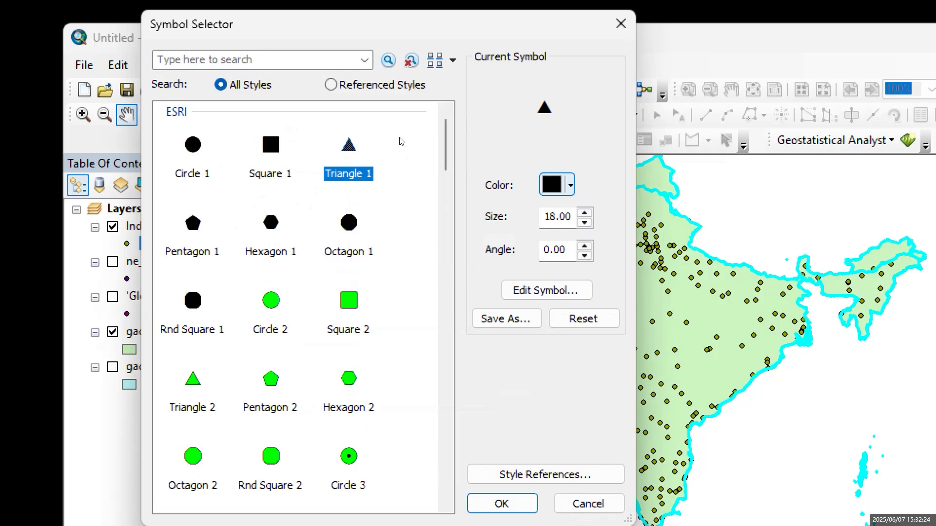
{"action": "left_click", "coordinate": [571, 185]}
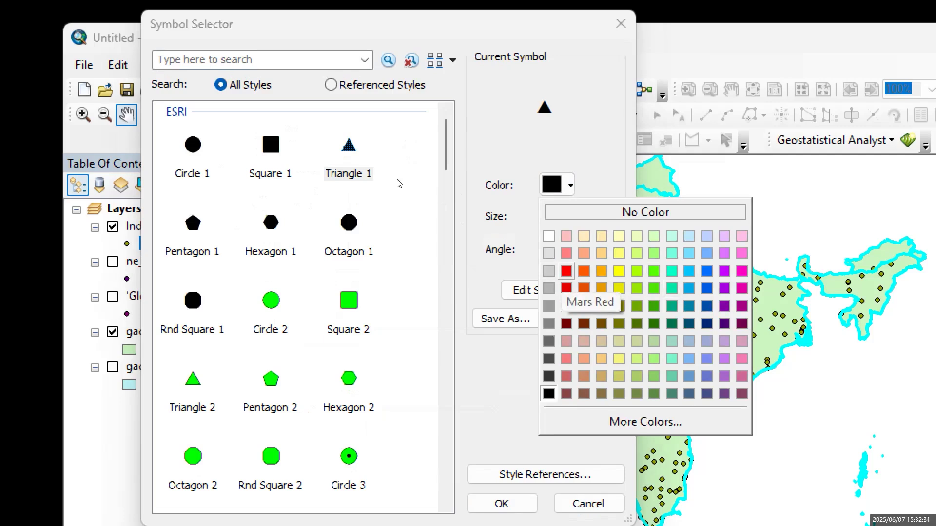
{"action": "left_click", "coordinate": [566, 271]}
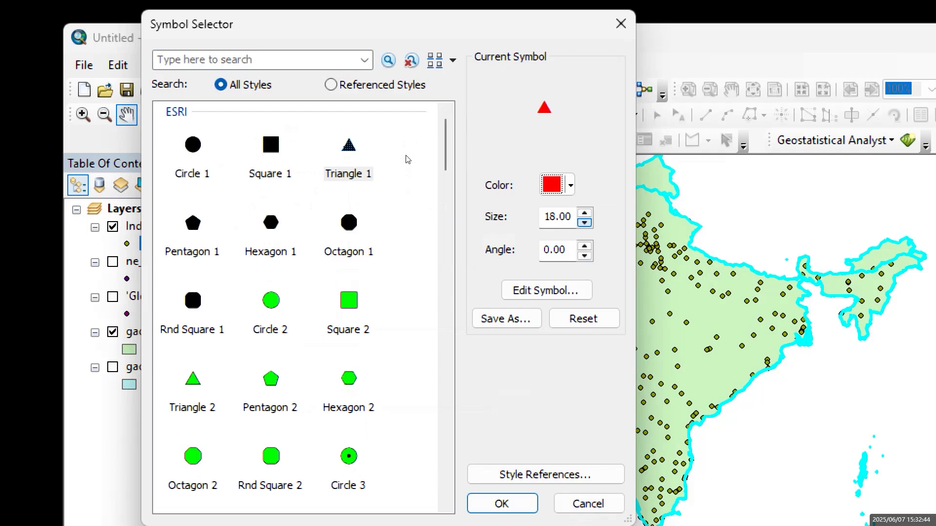
{"action": "left_click", "coordinate": [585, 223]}
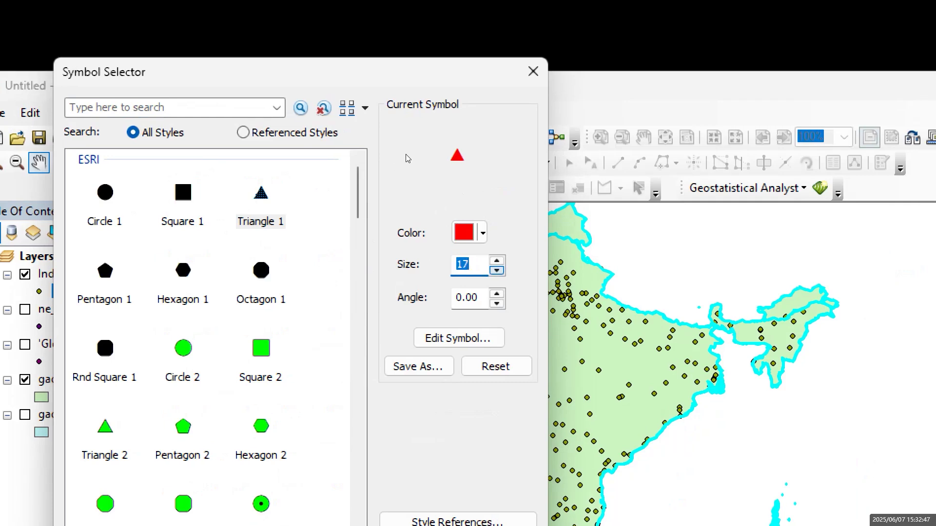
{"action": "key", "text": "Down"}
{"action": "key", "text": "Down"}
{"action": "key", "text": "Up"}
{"action": "key", "text": "Up"}
{"action": "left_click_drag", "start_coordinate": [354, 62], "coordinate": [436, 7]}
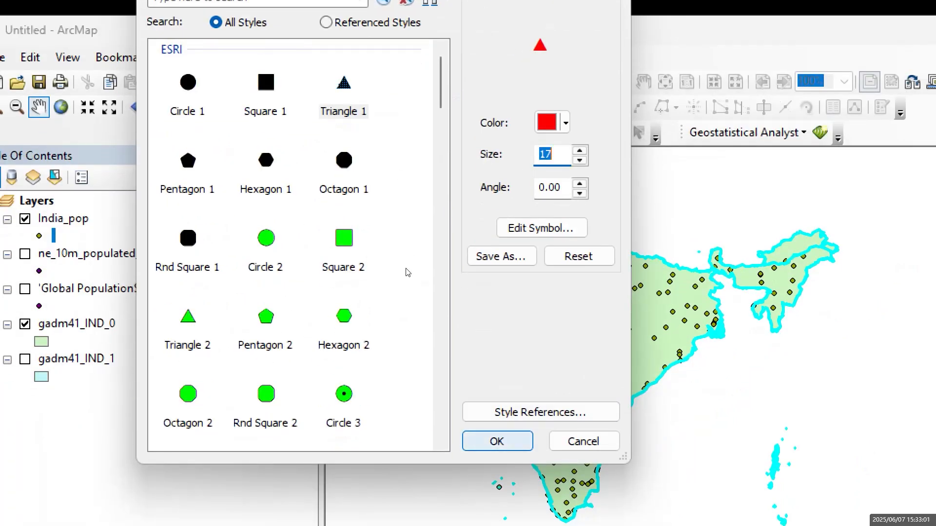
{"action": "key", "text": "Return"}
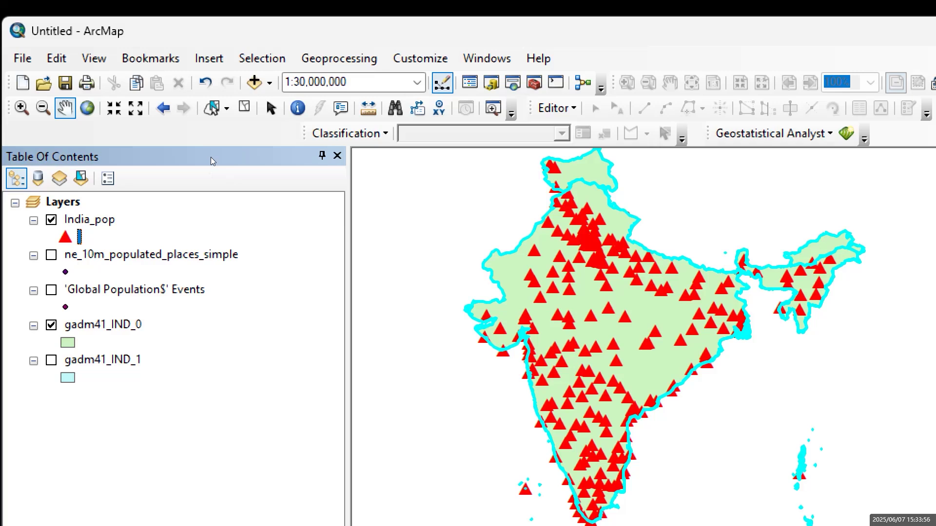
Symbolize the India_pop layer by quantity with graduated symbols, using pop_max as the value field
{"action": "right_click", "coordinate": [106, 220]}
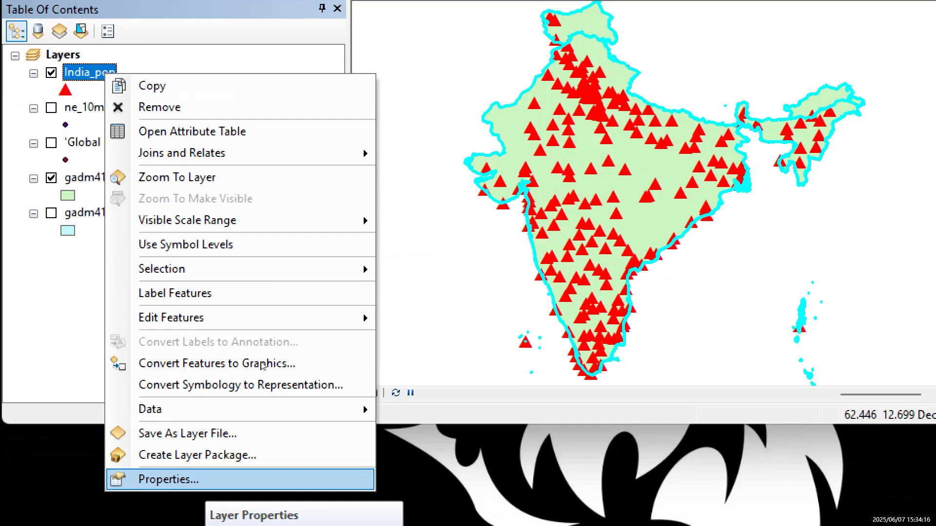
{"action": "left_click", "coordinate": [207, 480]}
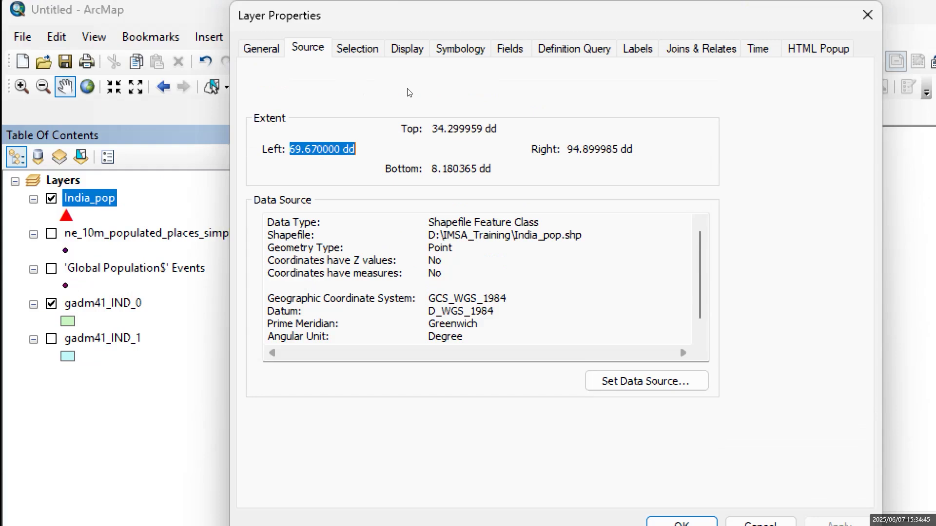
{"action": "key", "text": "ctrl+Tab"}
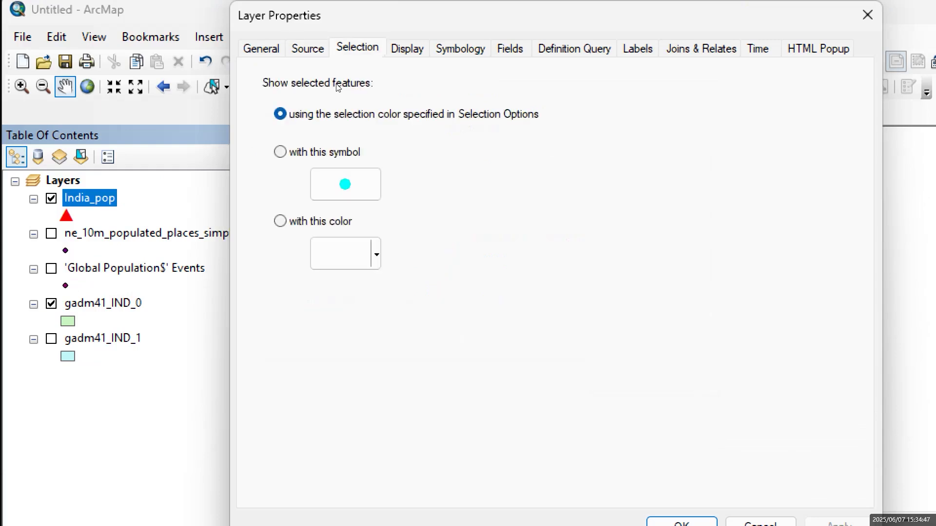
{"action": "key", "text": "ctrl+Tab"}
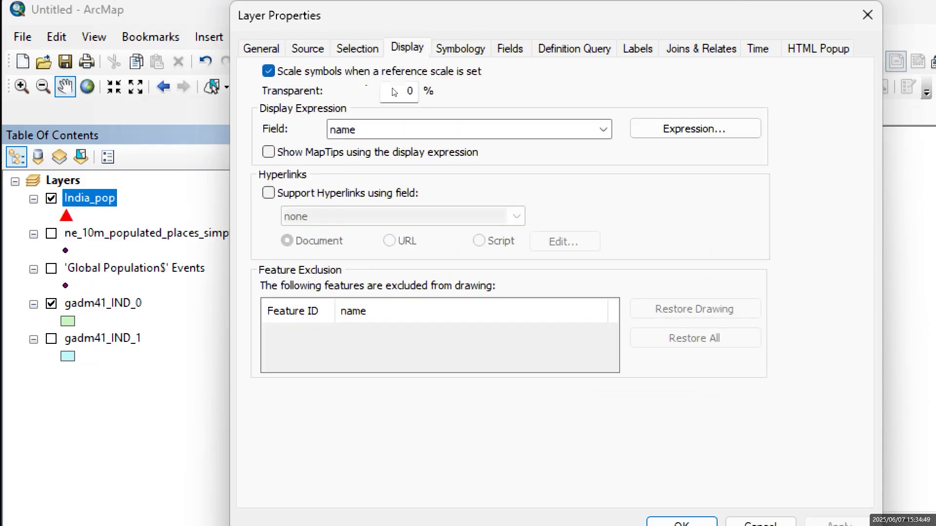
{"action": "key", "text": "ctrl+Tab"}
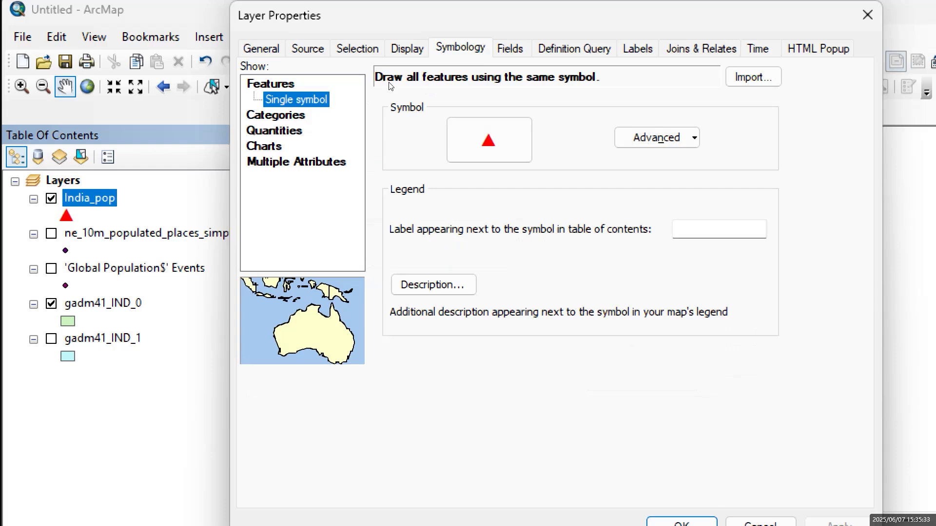
{"action": "left_click", "coordinate": [301, 112]}
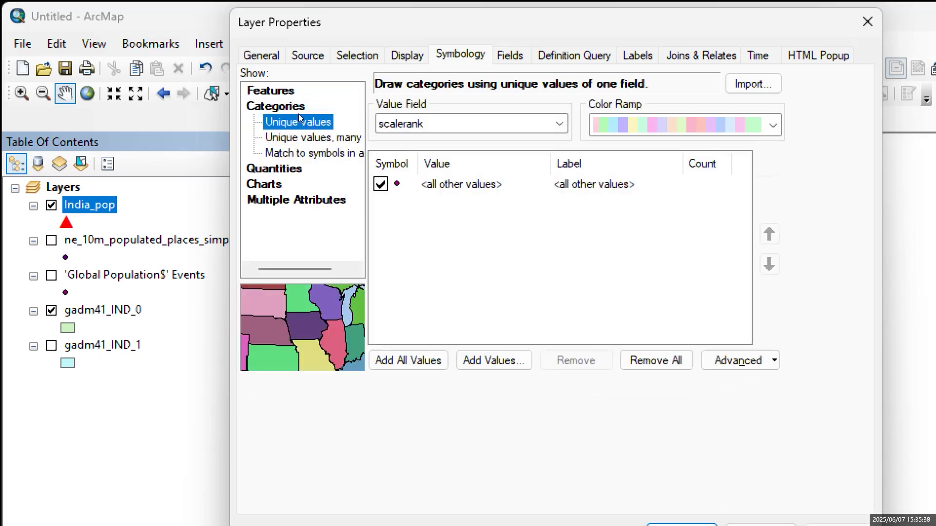
{"action": "left_click", "coordinate": [299, 140]}
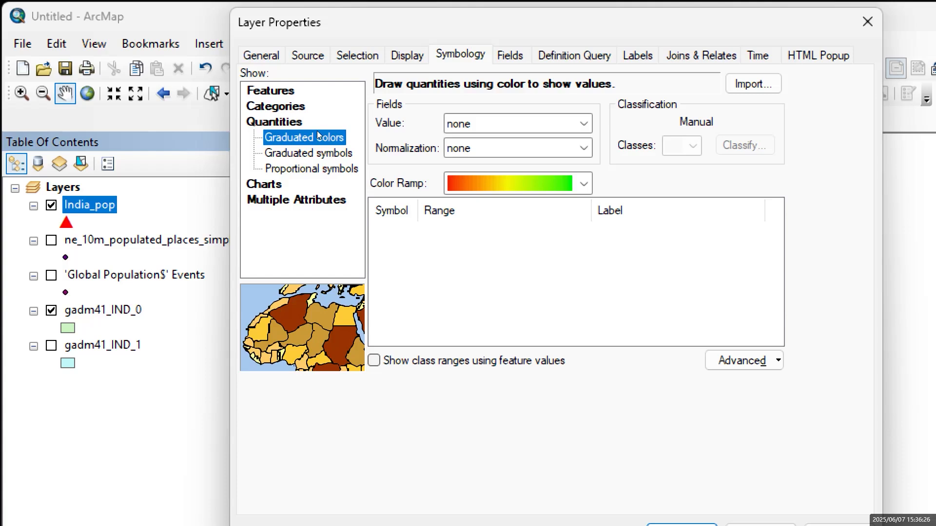
{"action": "key", "text": "Down"}
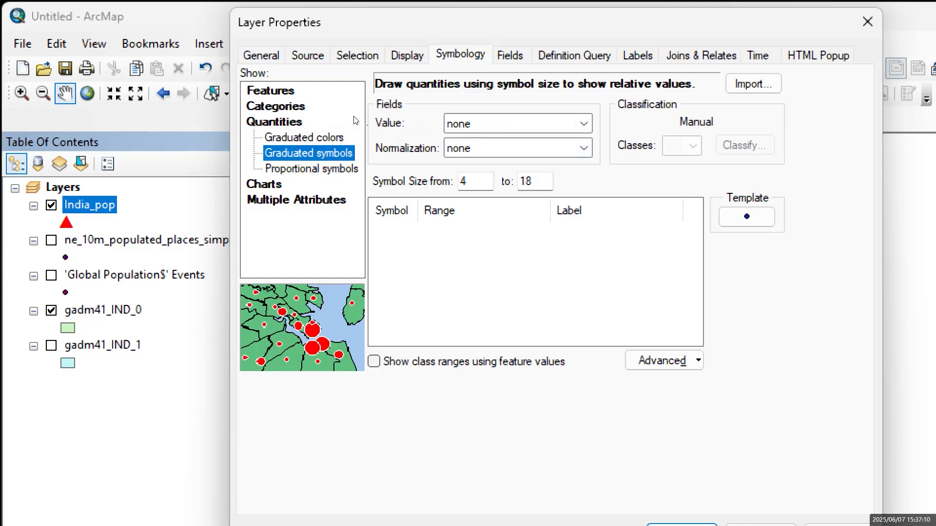
{"action": "left_click", "coordinate": [451, 120]}
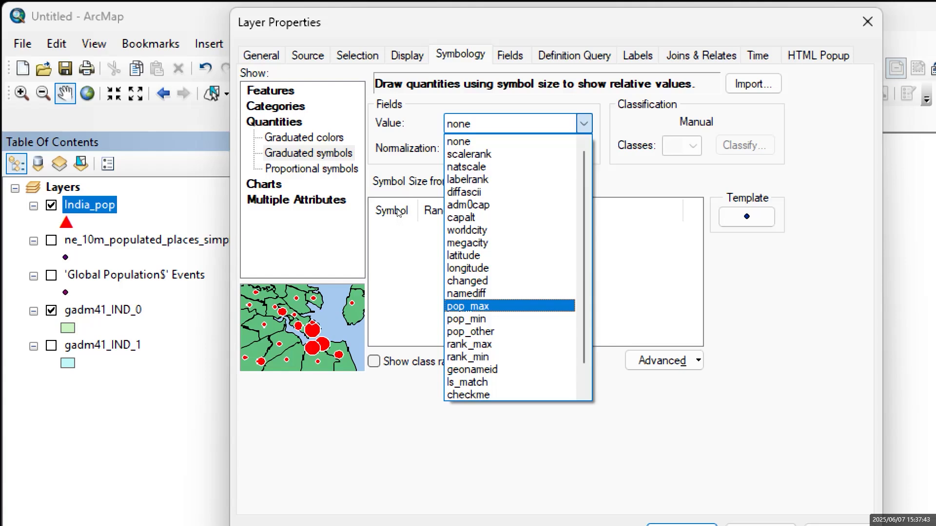
{"action": "left_click", "coordinate": [467, 306]}
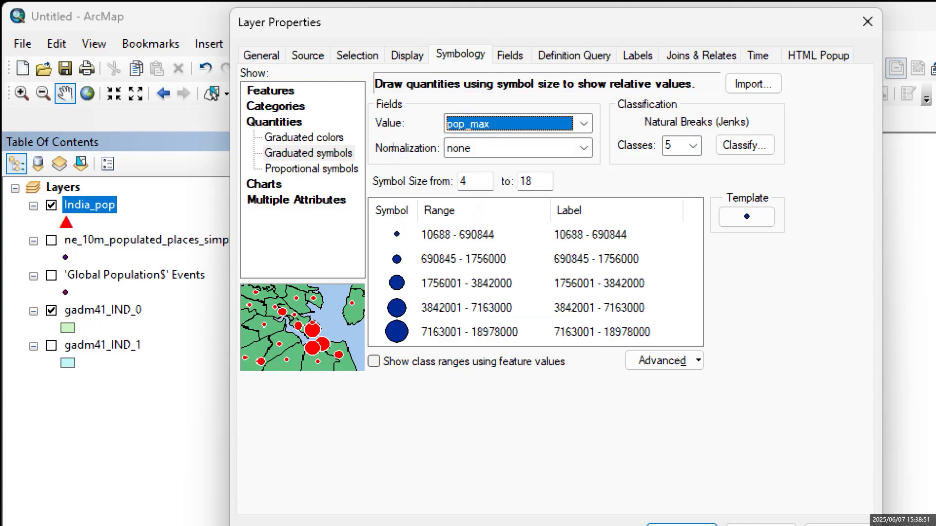
Set the India_pop graduated symbol size range from 6 to 20
{"action": "key", "text": "Tab"}
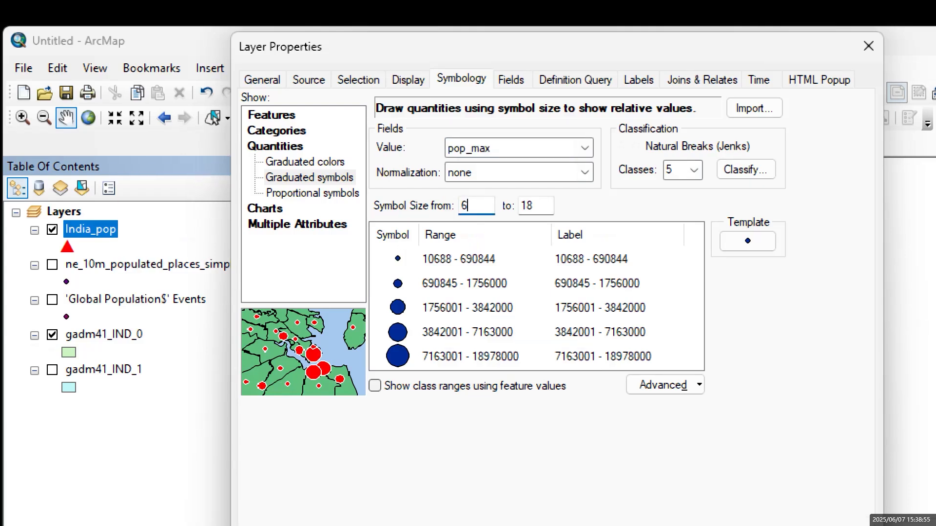
{"action": "type", "text": "6"}
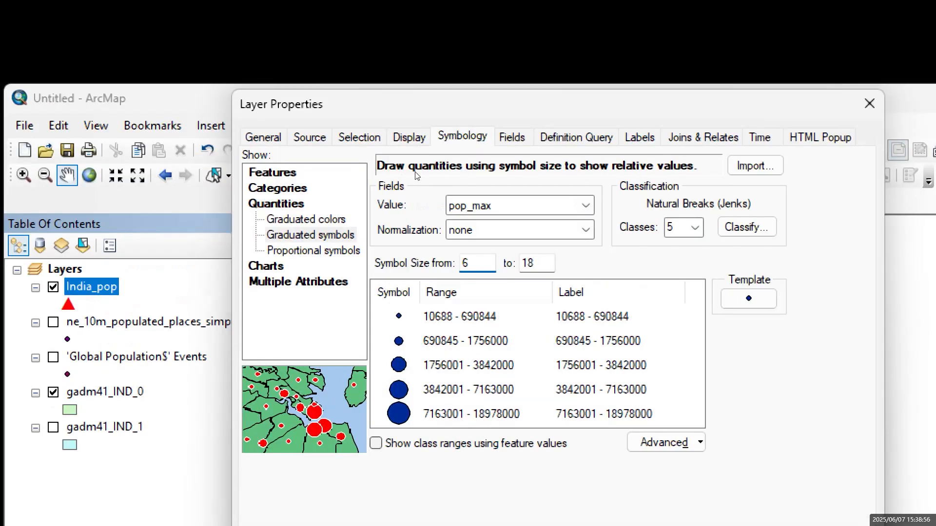
{"action": "key", "text": "Tab"}
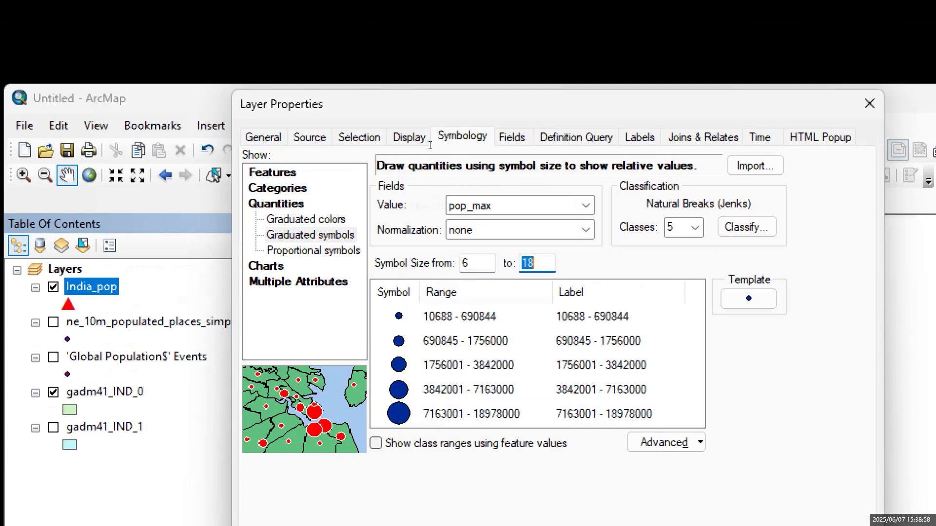
{"action": "type", "text": "20"}
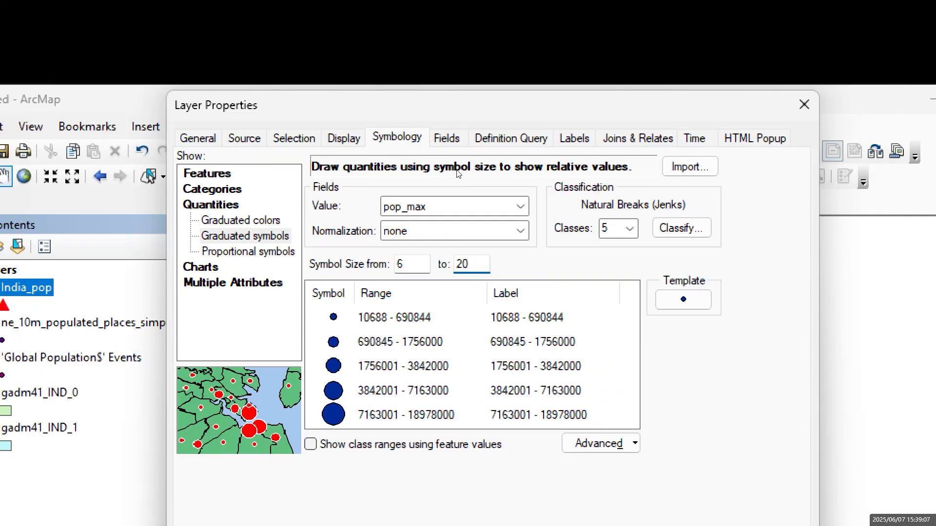
{"action": "left_click", "coordinate": [684, 300]}
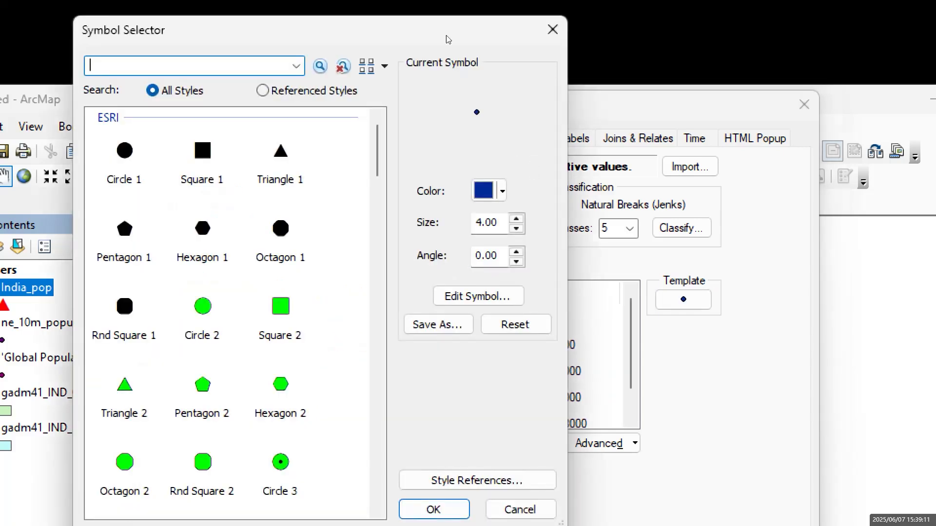
{"action": "left_click", "coordinate": [553, 40]}
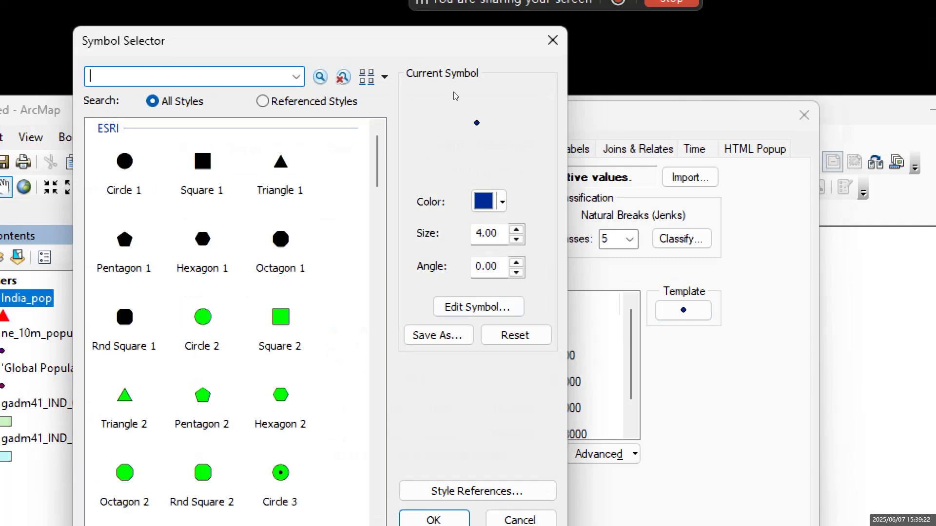
{"action": "left_click", "coordinate": [553, 40]}
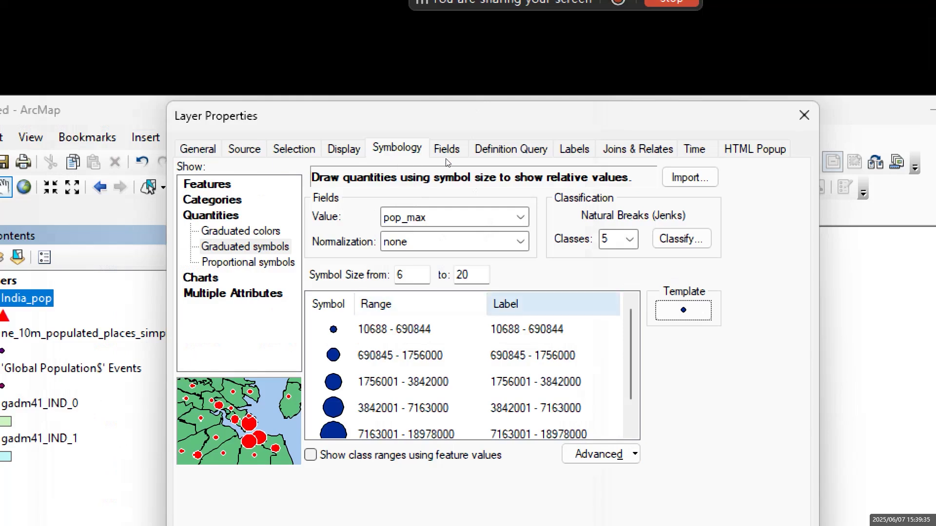
Relabel the three lowest pop_max classes as 1, 2 and 3 in ascending order
{"action": "left_click", "coordinate": [527, 329]}
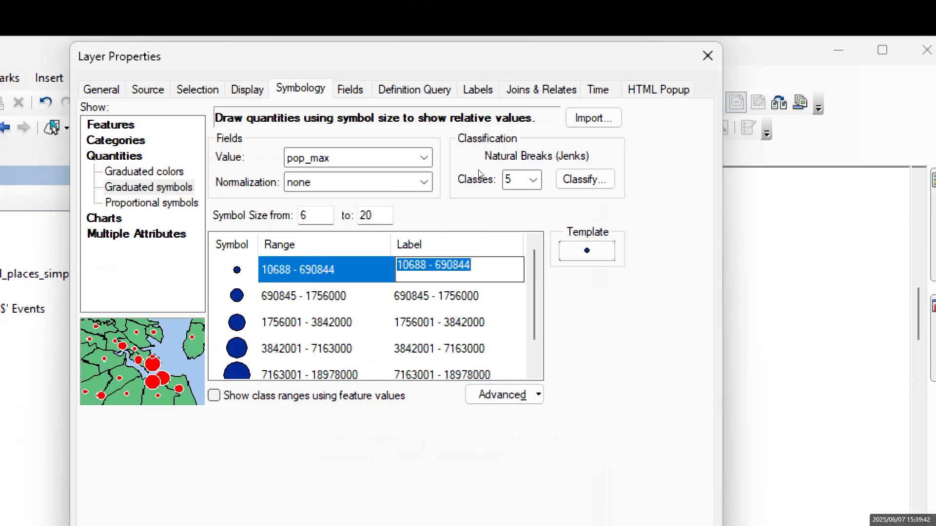
{"action": "type", "text": "1"}
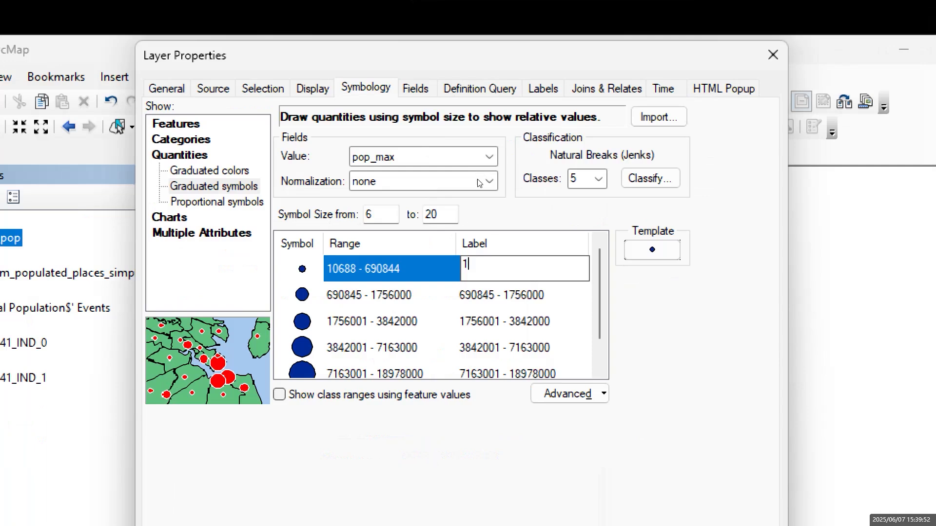
{"action": "key", "text": "Return"}
{"action": "key", "text": "Down"}
{"action": "key", "text": "Return"}
{"action": "type", "text": "2"}
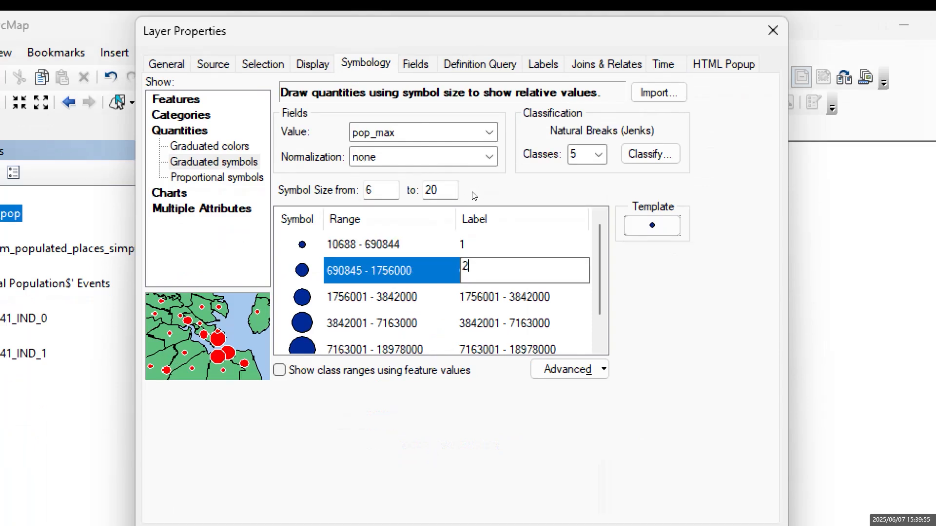
{"action": "key", "text": "Return"}
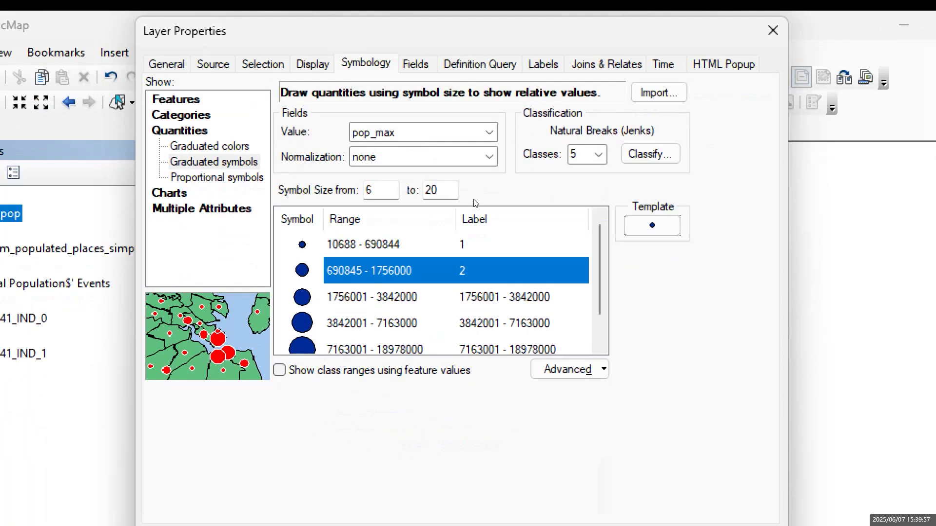
{"action": "key", "text": "Down"}
{"action": "key", "text": "Return"}
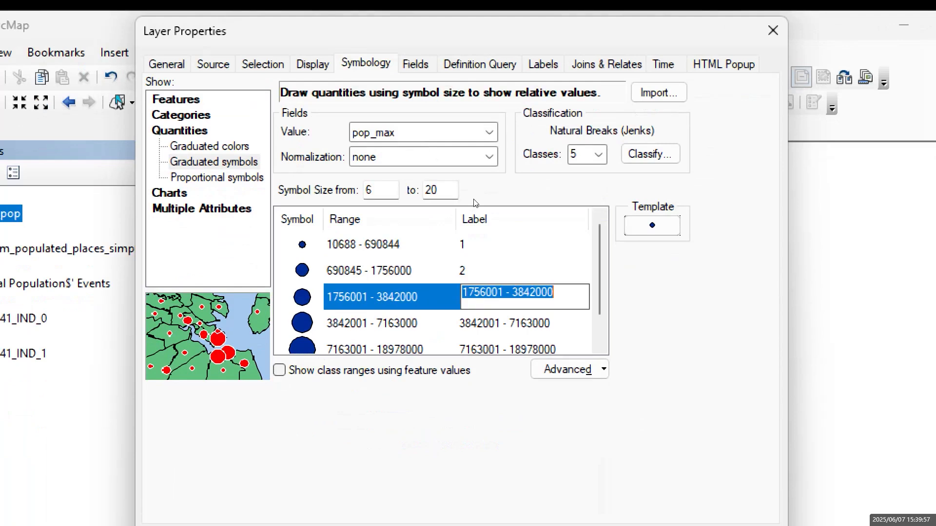
{"action": "type", "text": "3"}
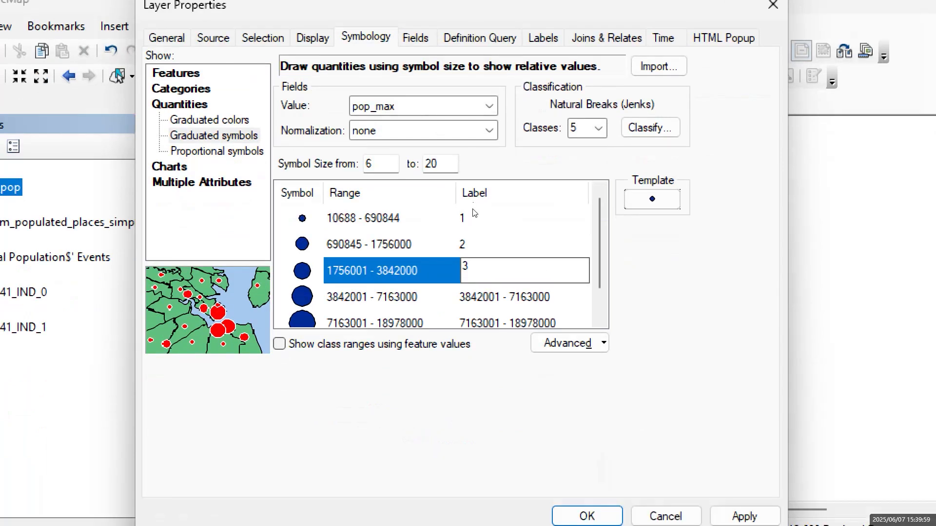
{"action": "key", "text": "Return"}
Relabel the two highest pop_max classes as 4 and 5, and apply the graduated symbology to the India_pop layer
{"action": "key", "text": "Down"}
{"action": "key", "text": "Return"}
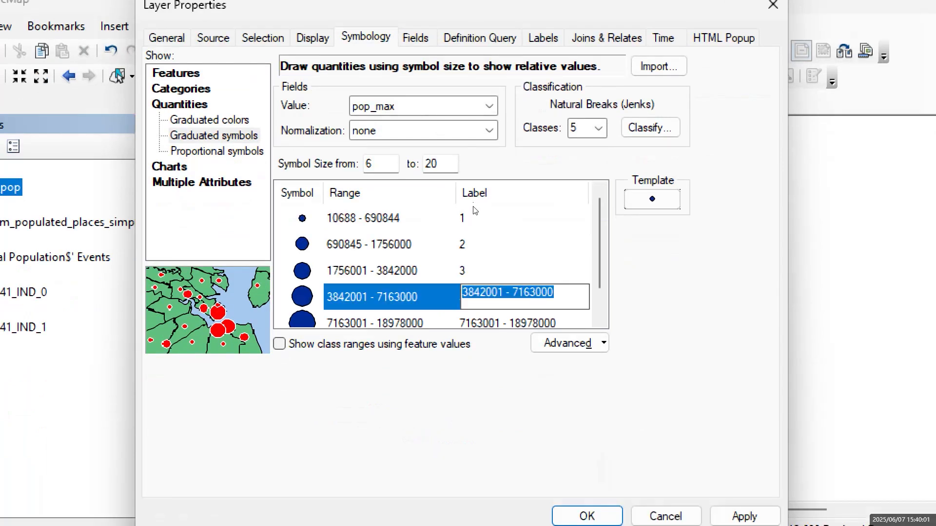
{"action": "type", "text": "4"}
{"action": "key", "text": "Return"}
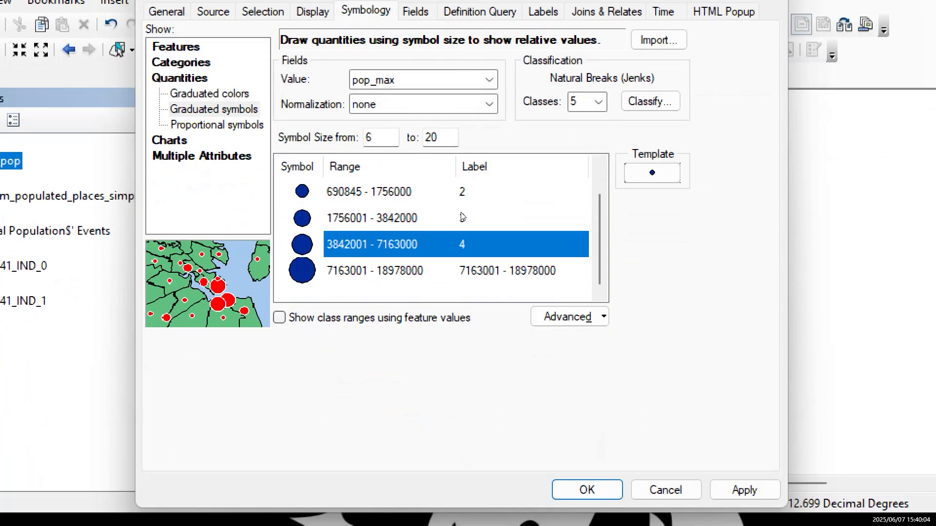
{"action": "key", "text": "Down"}
{"action": "key", "text": "Return"}
{"action": "type", "text": "5"}
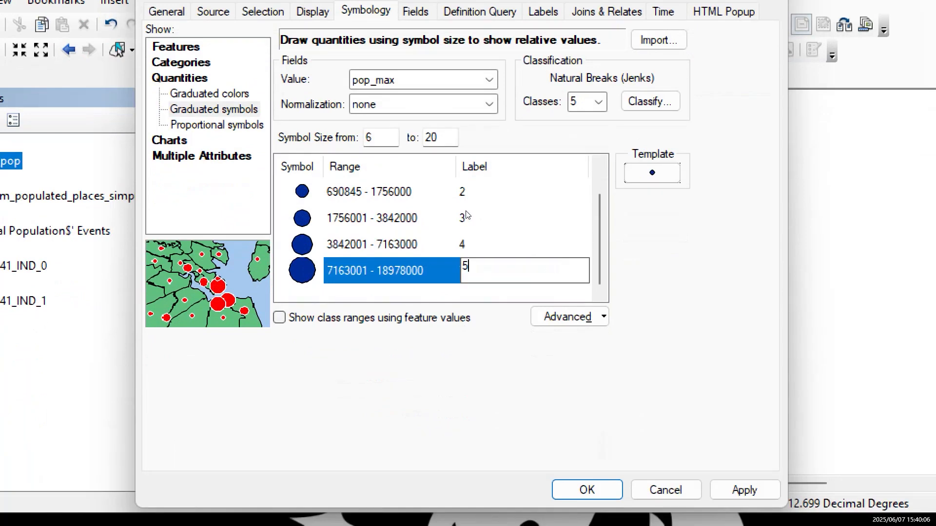
{"action": "key", "text": "Return"}
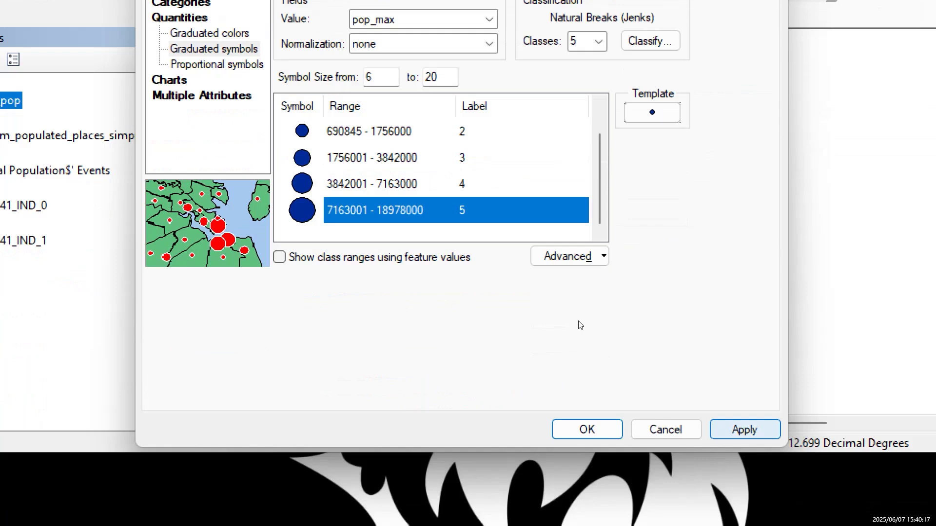
{"action": "left_click", "coordinate": [744, 430]}
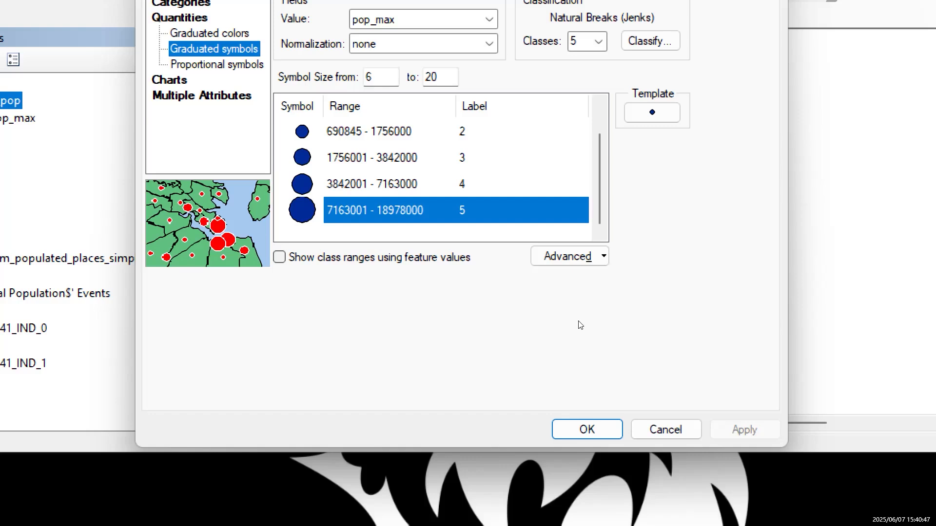
{"action": "key", "text": "Return"}
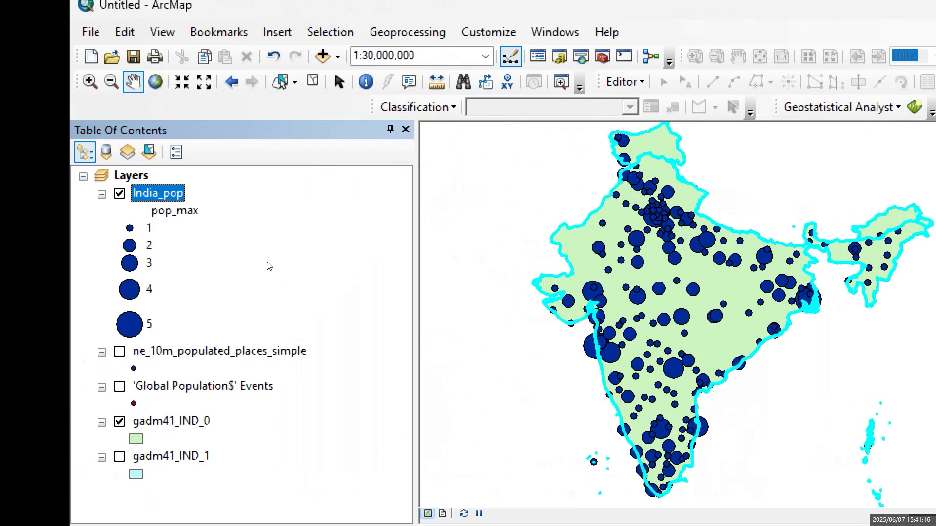
Hide the gadm41_IND_0 country layer and display the gadm41_IND_1 state layer beneath the population points, keeping its existing fill symbol
{"action": "left_click", "coordinate": [120, 421]}
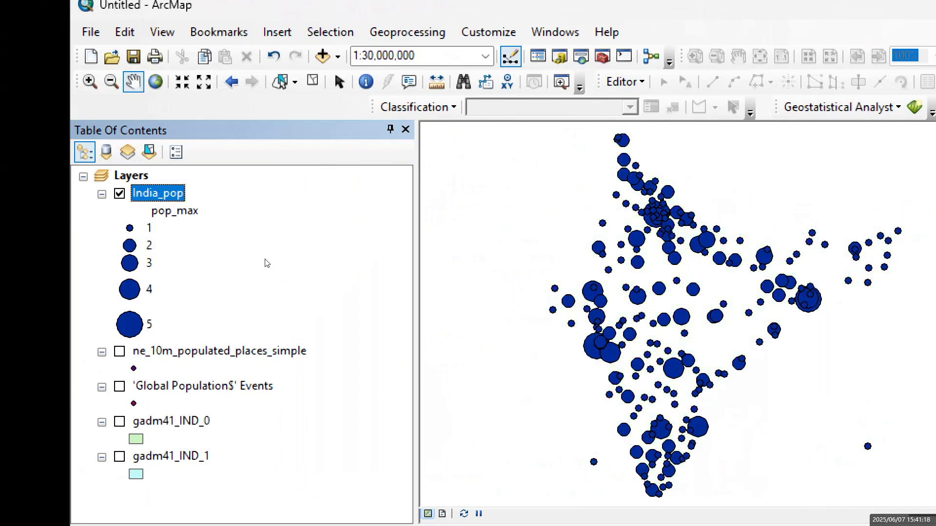
{"action": "left_click", "coordinate": [119, 457]}
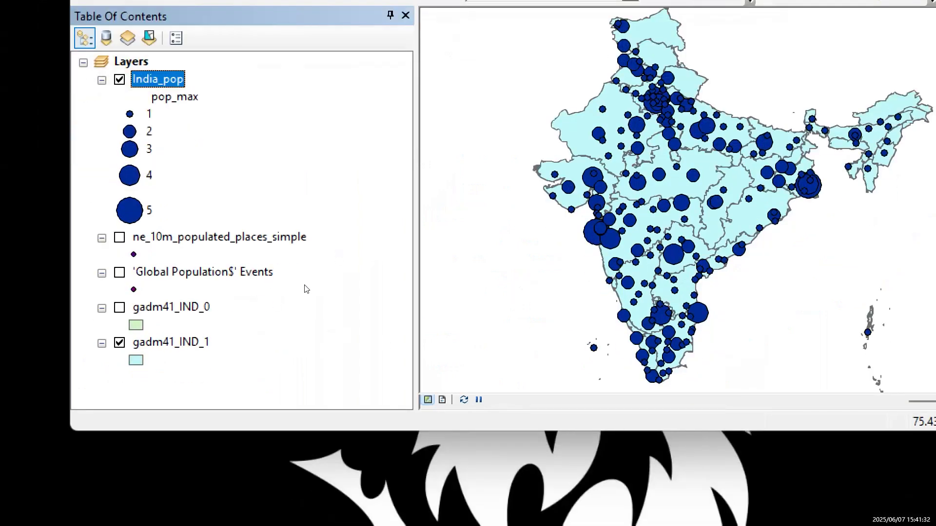
{"action": "left_click", "coordinate": [136, 360]}
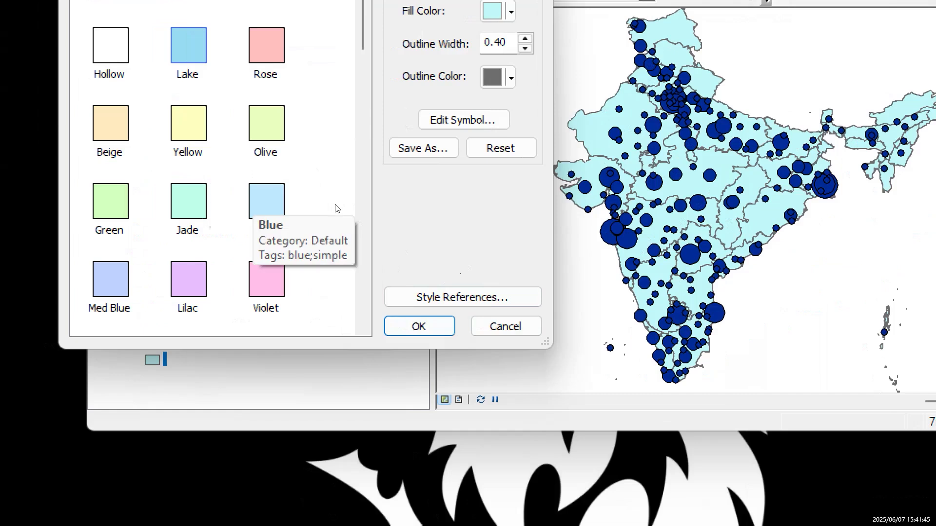
{"action": "key", "text": "Return"}
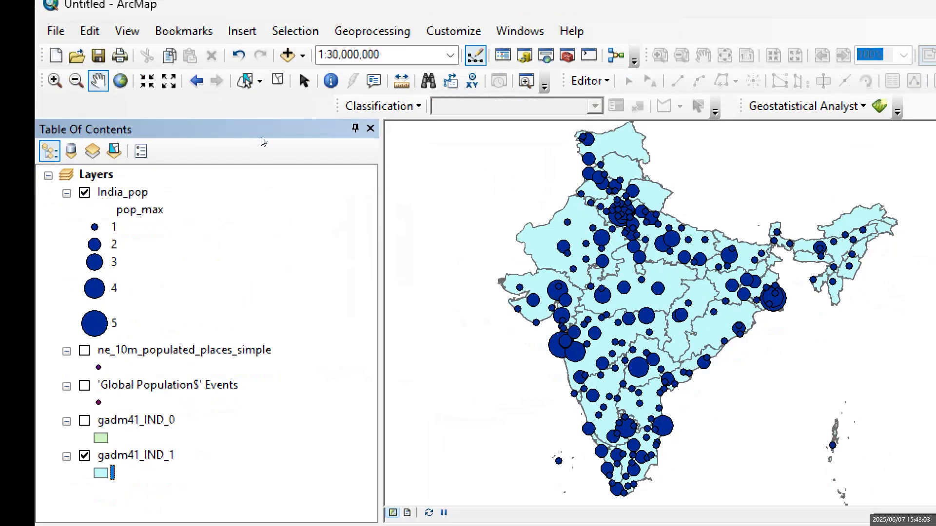
Open the India_pop attribute table and examine its fields from the first column to the last
{"action": "right_click", "coordinate": [127, 193]}
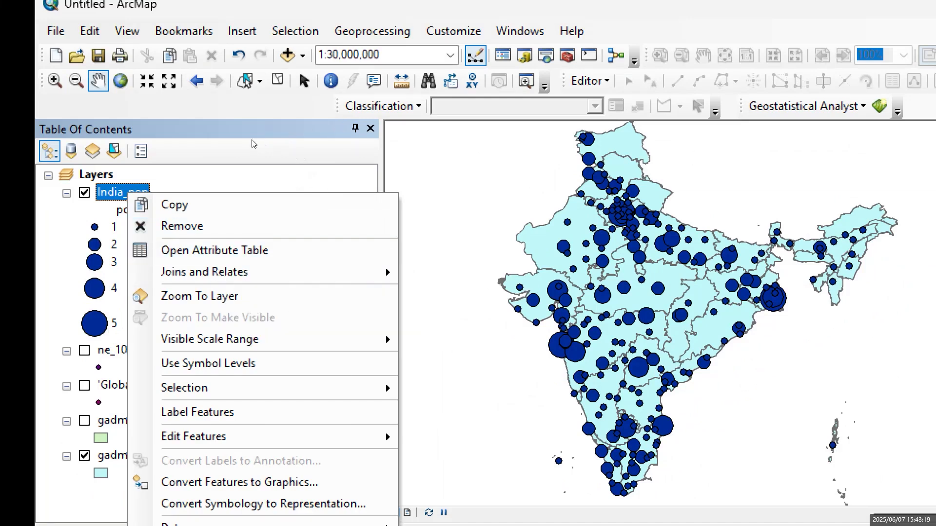
{"action": "right_click", "coordinate": [112, 192]}
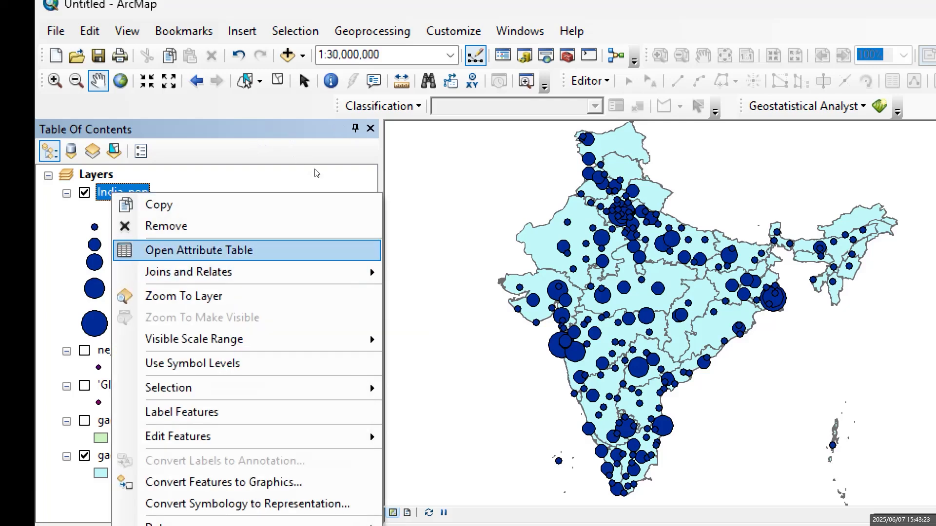
{"action": "key", "text": "Return"}
{"action": "left_click_drag", "start_coordinate": [315, 173], "coordinate": [428, 80]}
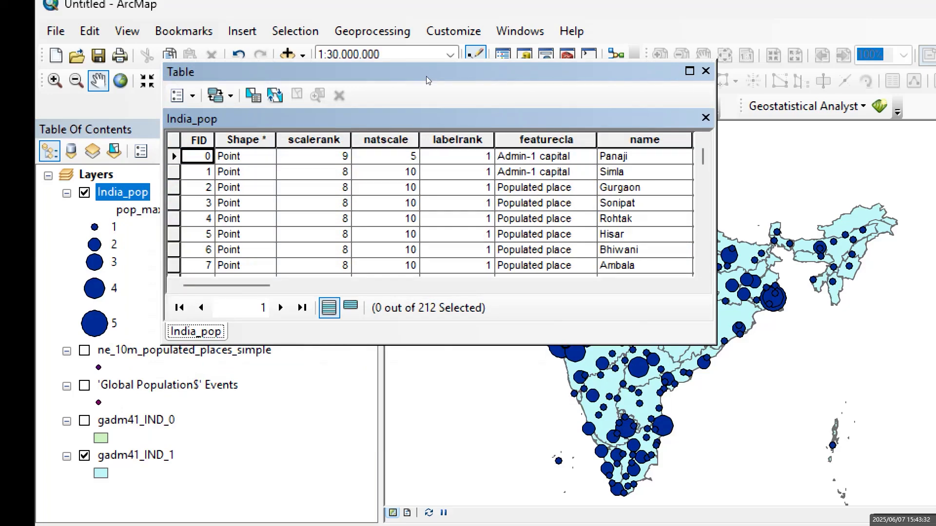
{"action": "scroll", "coordinate": [526, 195], "scroll_direction": "right", "scroll_amount": 10}
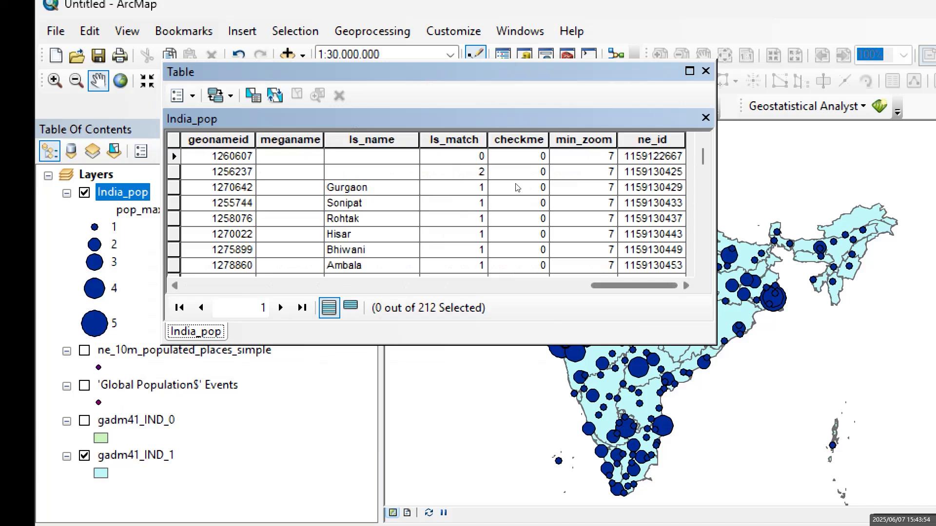
{"action": "scroll", "coordinate": [379, 186], "scroll_direction": "left", "scroll_amount": 5}
{"action": "scroll", "coordinate": [378, 186], "scroll_direction": "left", "scroll_amount": 5}
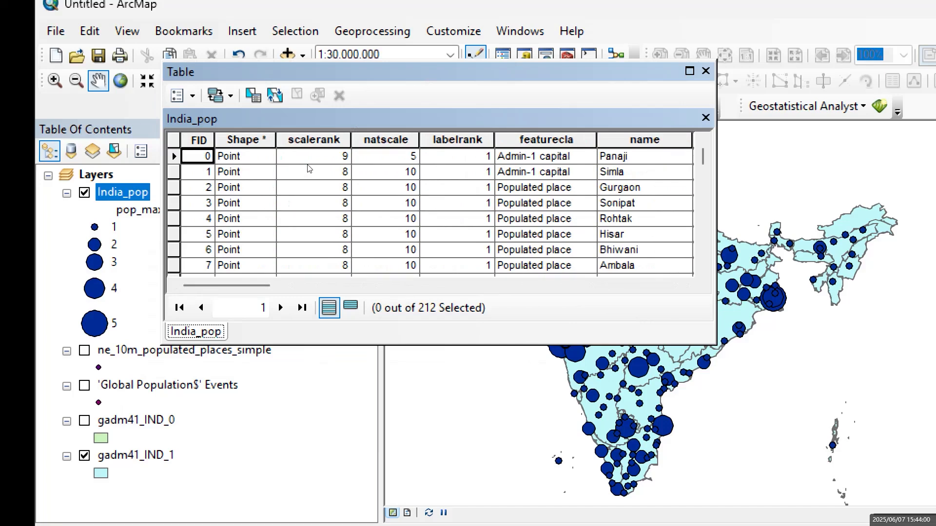
Start a Select By Attributes query on the India_pop table with the condition "pop_max" >= 5000, listing the field's unique values
{"action": "left_click", "coordinate": [183, 95]}
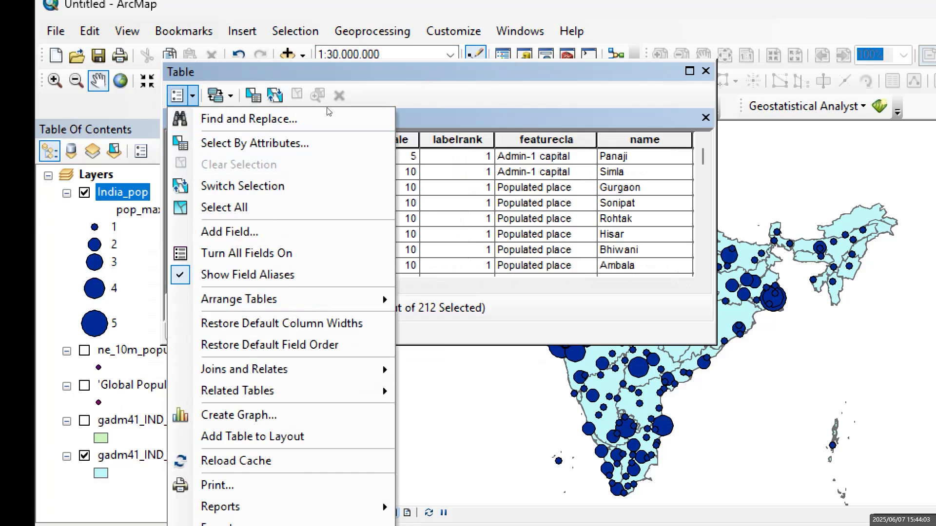
{"action": "left_click", "coordinate": [326, 141]}
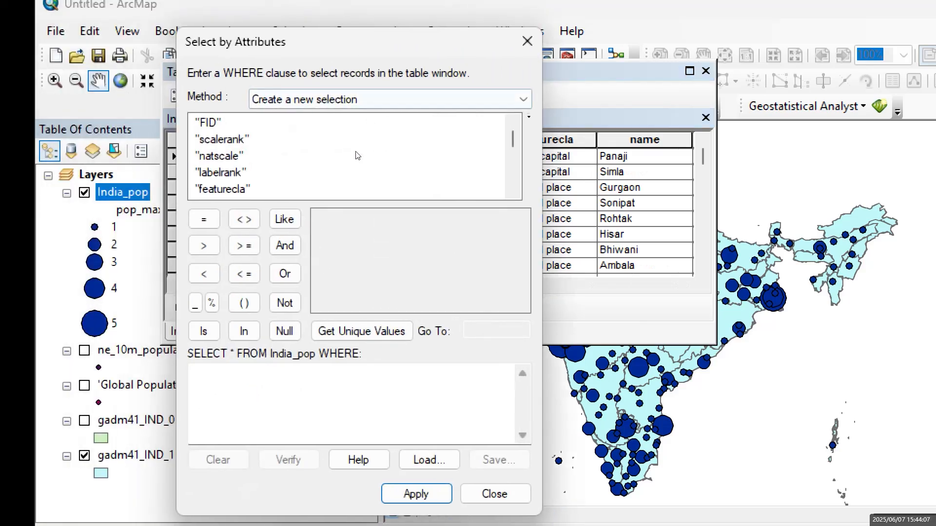
{"action": "scroll", "coordinate": [349, 124], "scroll_direction": "down", "scroll_amount": 6}
{"action": "scroll", "coordinate": [349, 123], "scroll_direction": "down", "scroll_amount": 2}
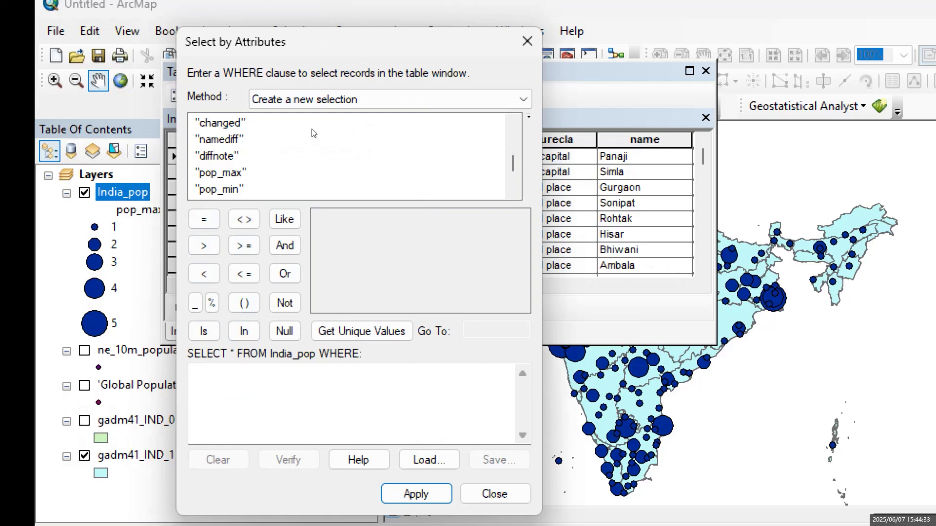
{"action": "double_click", "coordinate": [220, 172]}
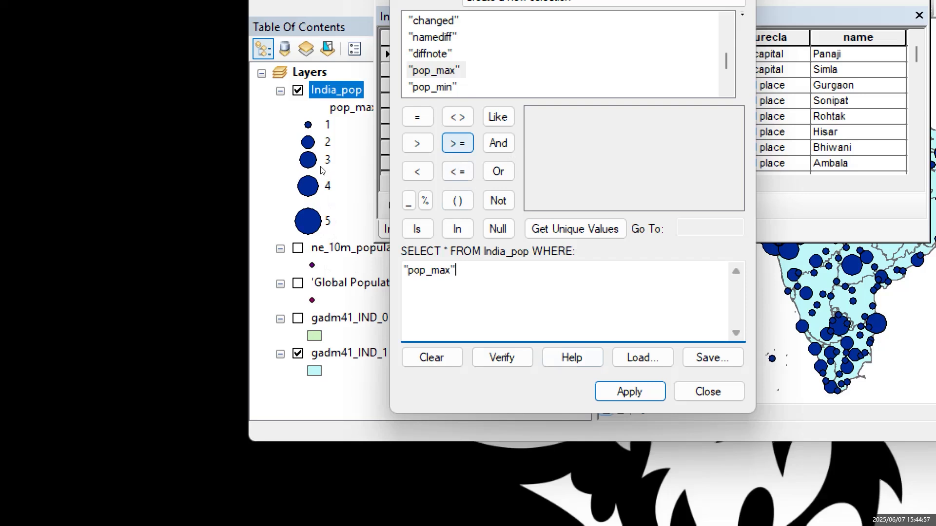
{"action": "left_click", "coordinate": [457, 143]}
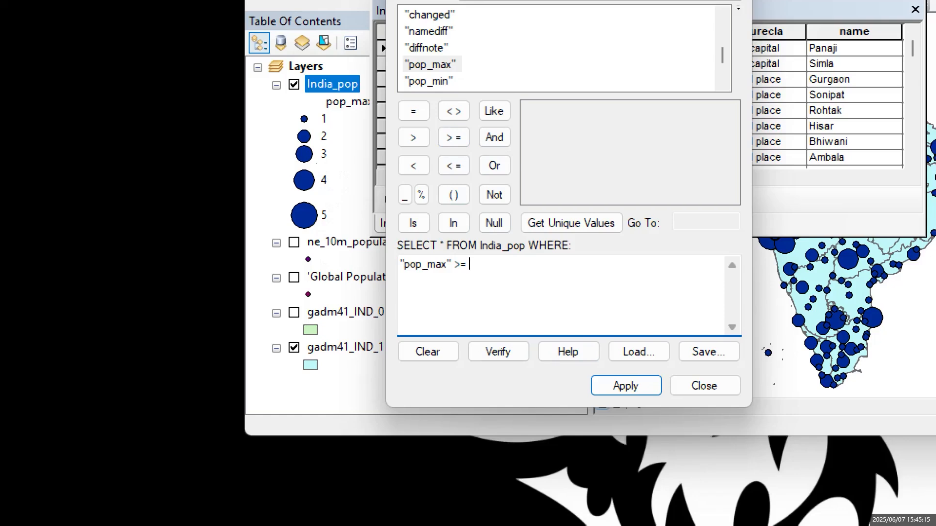
{"action": "left_click", "coordinate": [573, 223]}
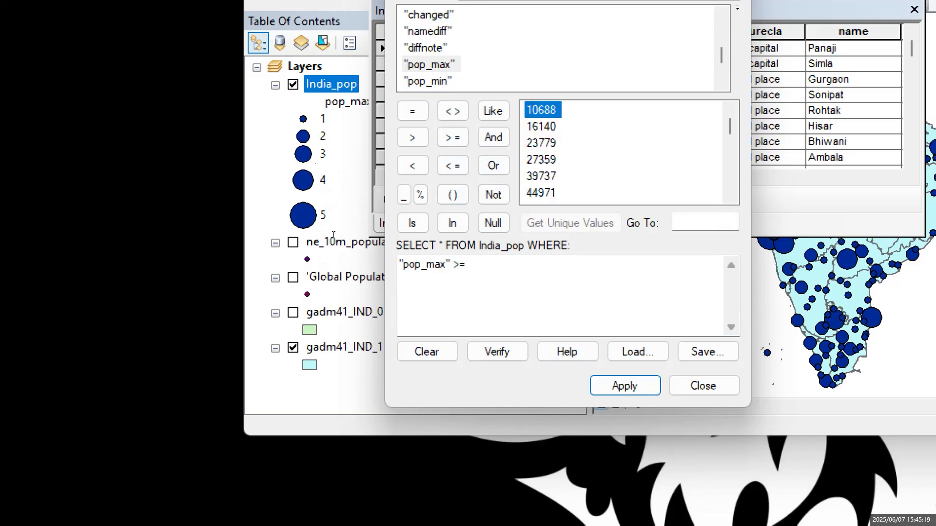
{"action": "left_click", "coordinate": [517, 278]}
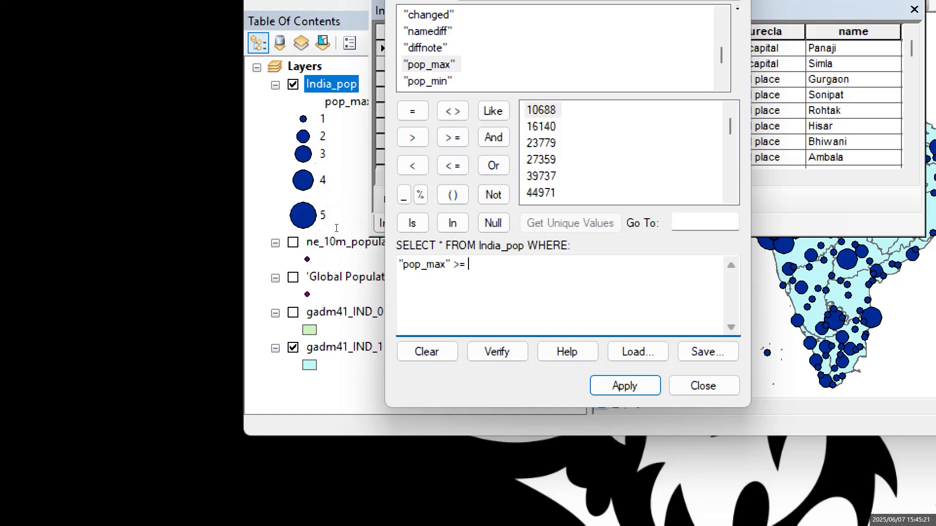
{"action": "type", "text": "5000"}
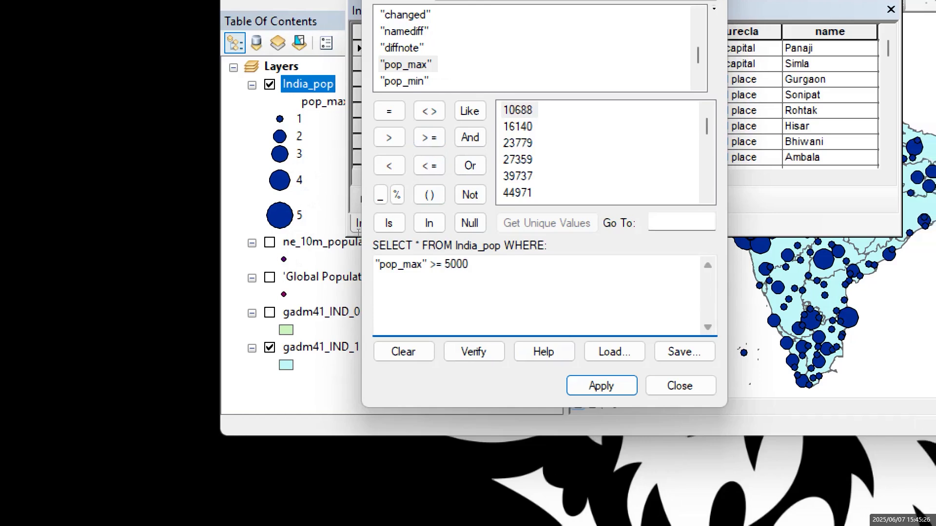
Extend the query with AND "pop_max" <= 10000, and close the selection dialog without applying it
{"action": "left_click", "coordinate": [470, 137]}
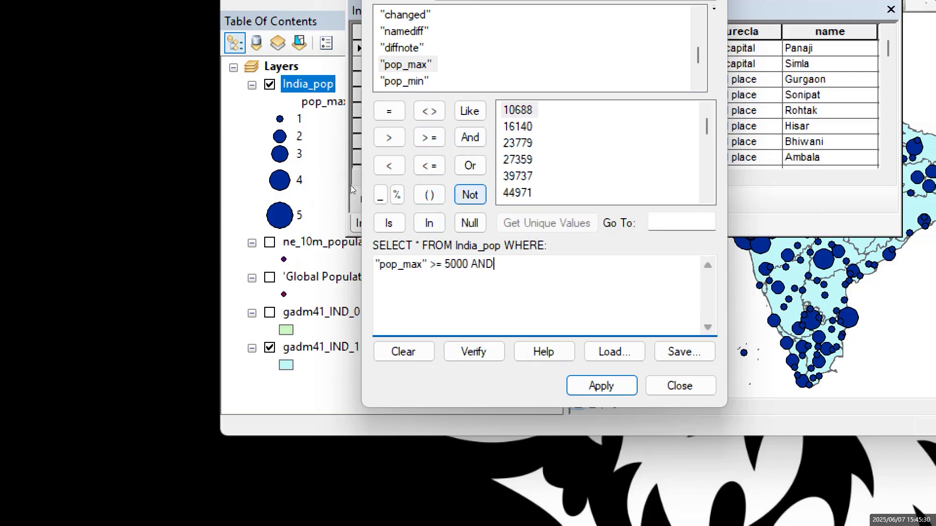
{"action": "left_click", "coordinate": [407, 64]}
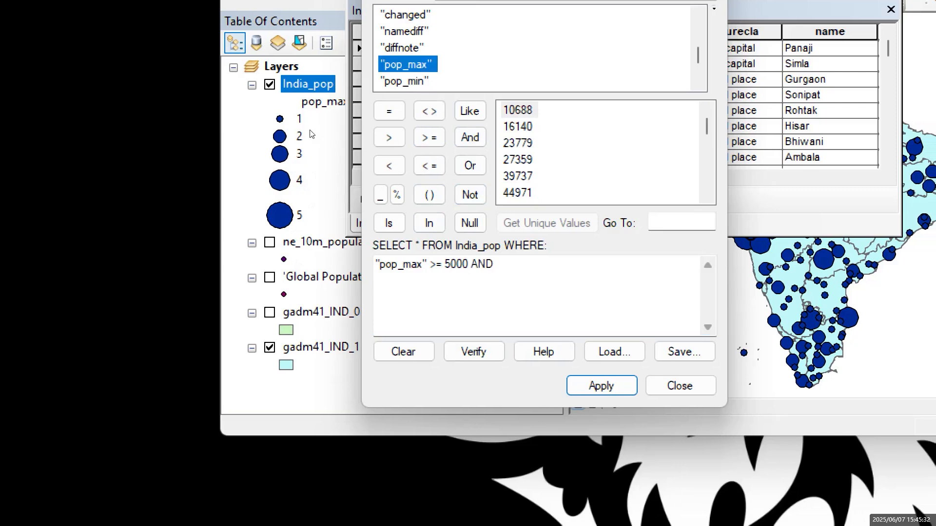
{"action": "double_click", "coordinate": [408, 64]}
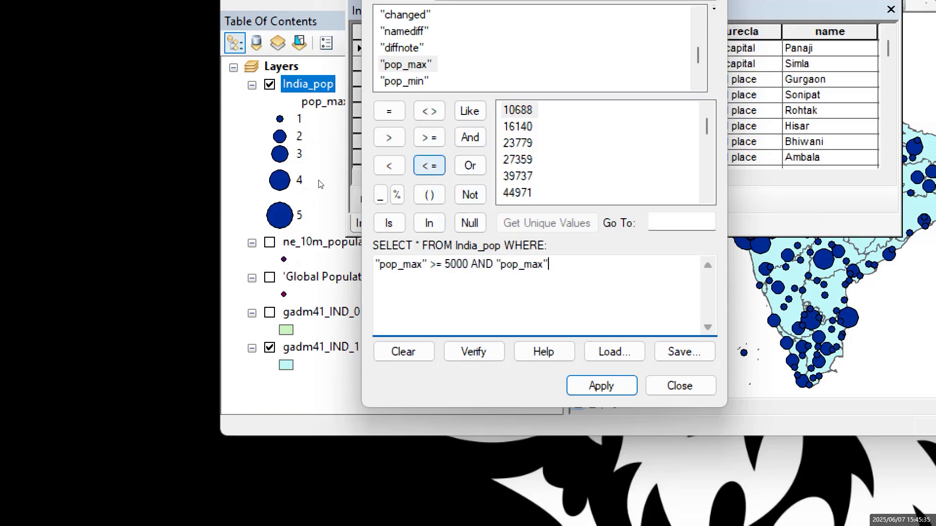
{"action": "left_click", "coordinate": [429, 166]}
{"action": "type", "text": "1"}
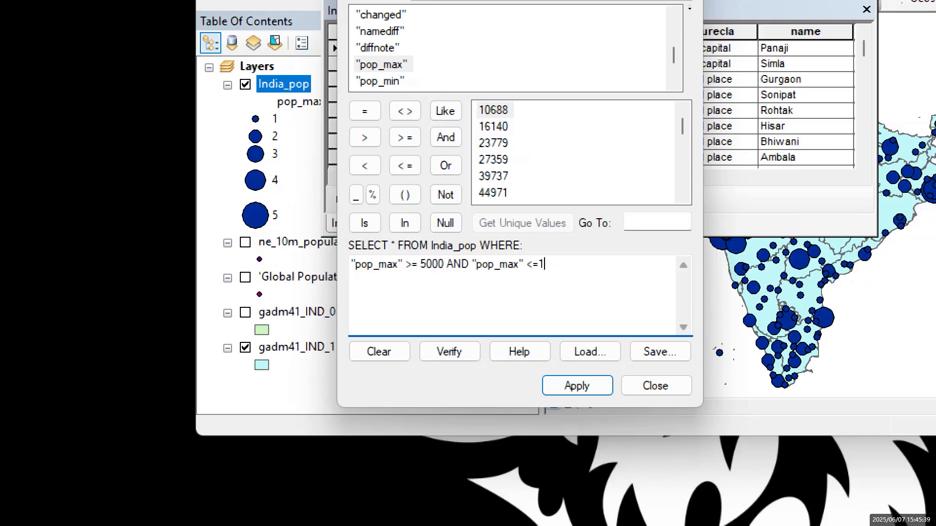
{"action": "type", "text": "0000"}
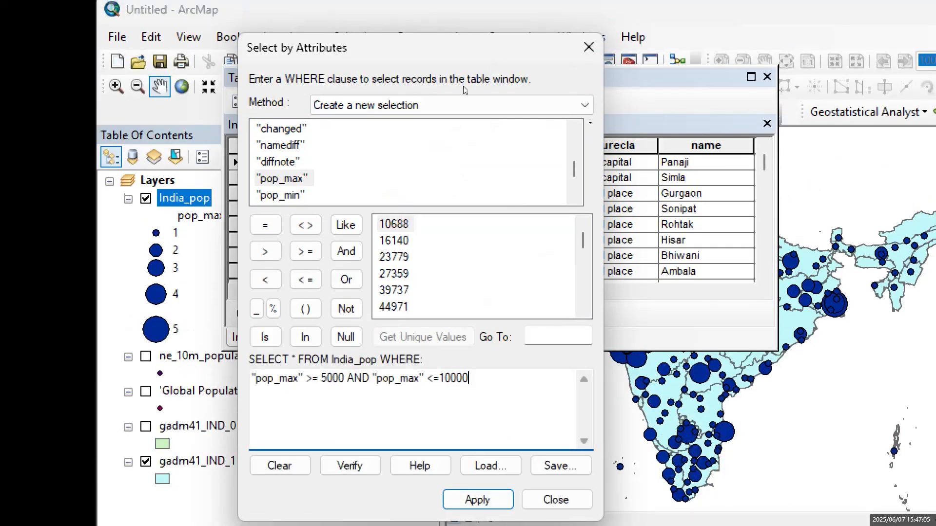
{"action": "left_click", "coordinate": [589, 46]}
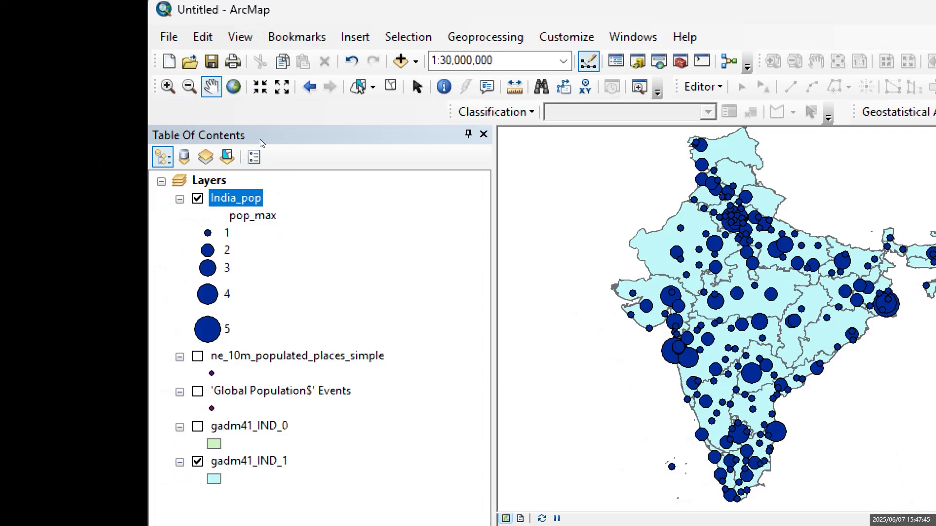
Reopen the attribute table of the India_pop layer
{"action": "key", "text": "shift+F10"}
{"action": "key", "text": "Down"}
{"action": "key", "text": "Down"}
{"action": "key", "text": "Down"}
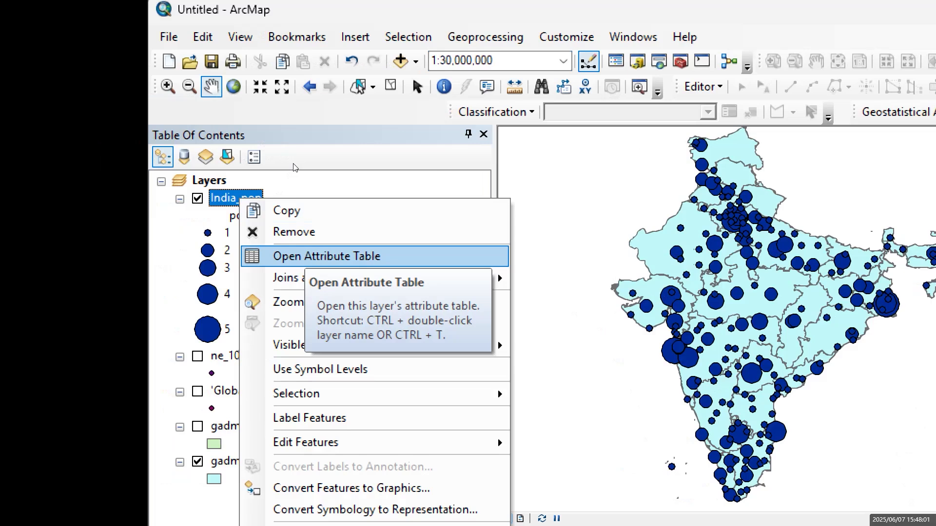
{"action": "mouse_move", "coordinate": [288, 278]}
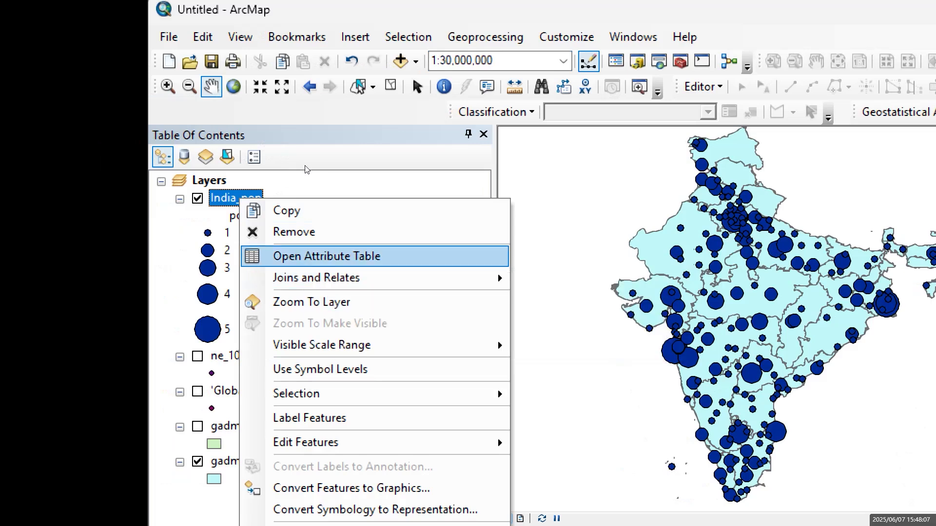
{"action": "key", "text": "Return"}
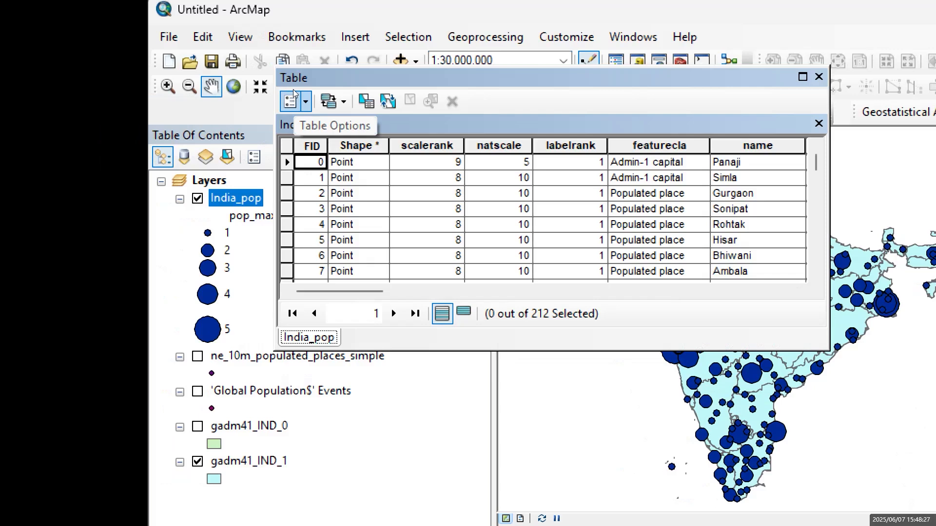
{"action": "left_click", "coordinate": [294, 93]}
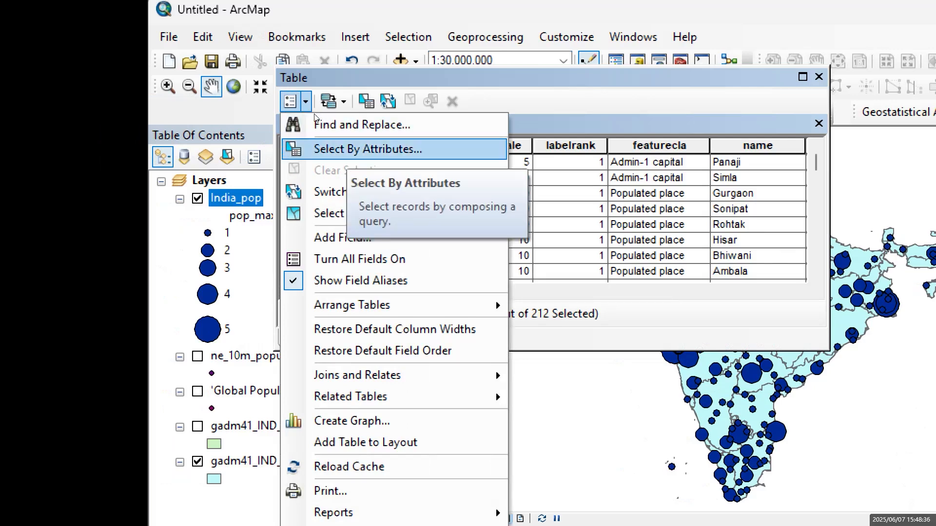
{"action": "key", "text": "Return"}
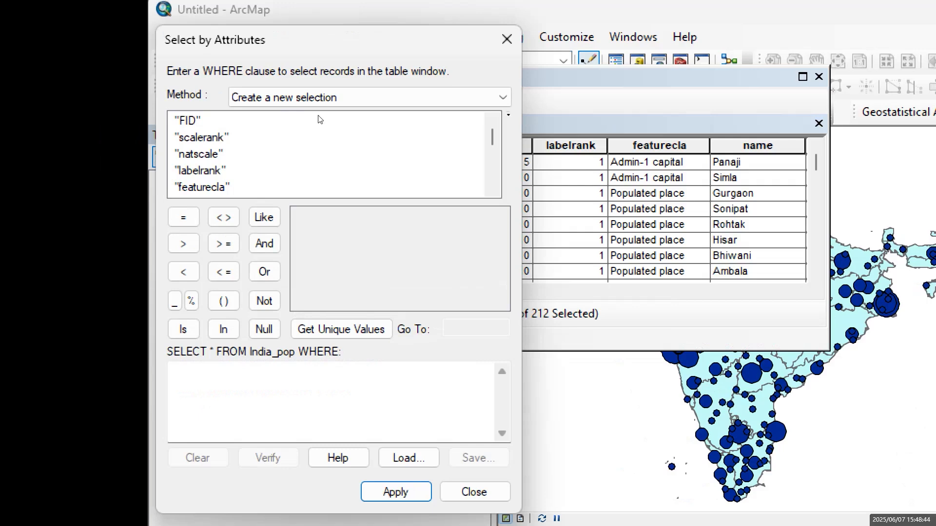
{"action": "scroll", "coordinate": [322, 119], "scroll_direction": "down", "scroll_amount": 7}
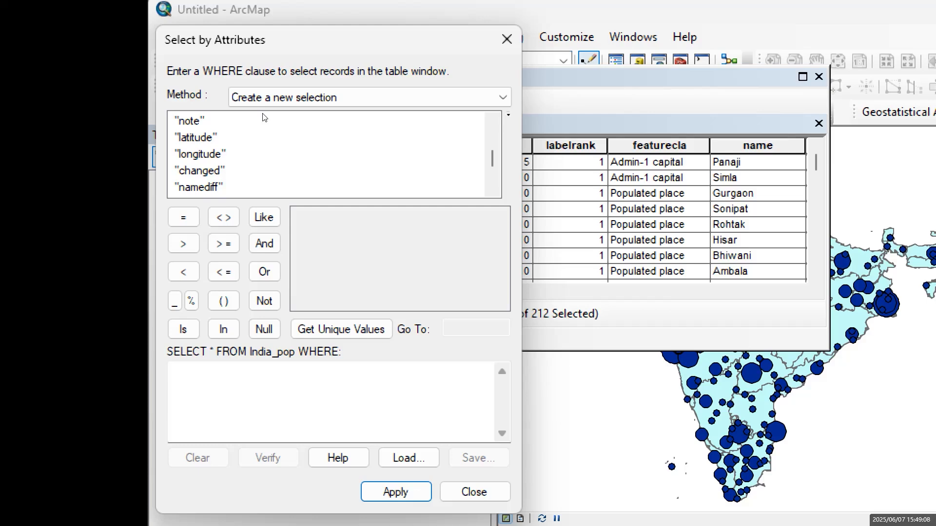
{"action": "scroll", "coordinate": [264, 117], "scroll_direction": "down", "scroll_amount": 2}
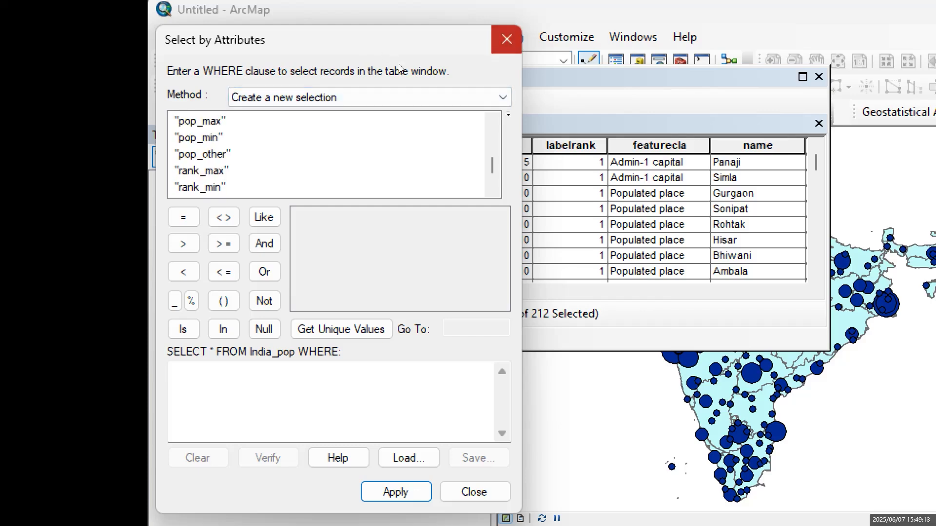
{"action": "left_click", "coordinate": [507, 39]}
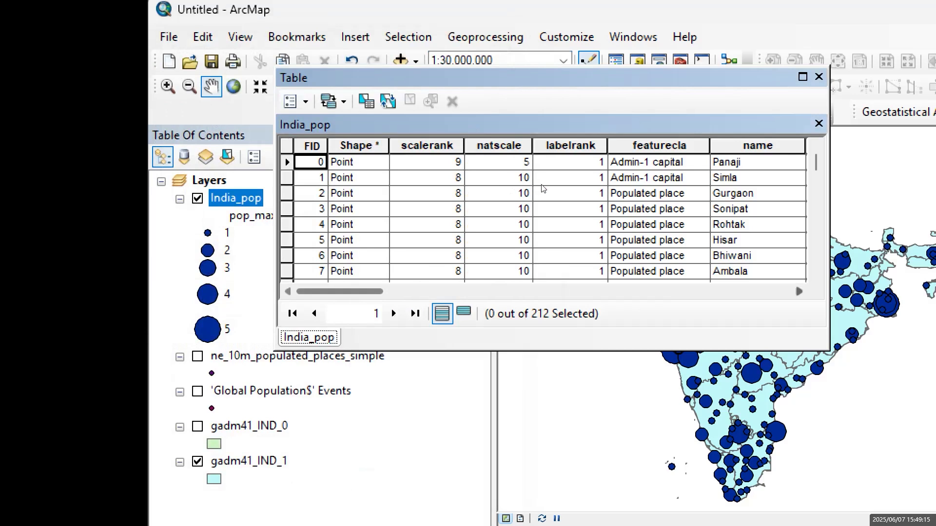
Examine the India_pop table's fields through to the population and rank columns
{"action": "scroll", "coordinate": [541, 189], "scroll_direction": "right", "scroll_amount": 3}
{"action": "scroll", "coordinate": [541, 190], "scroll_direction": "right", "scroll_amount": 5}
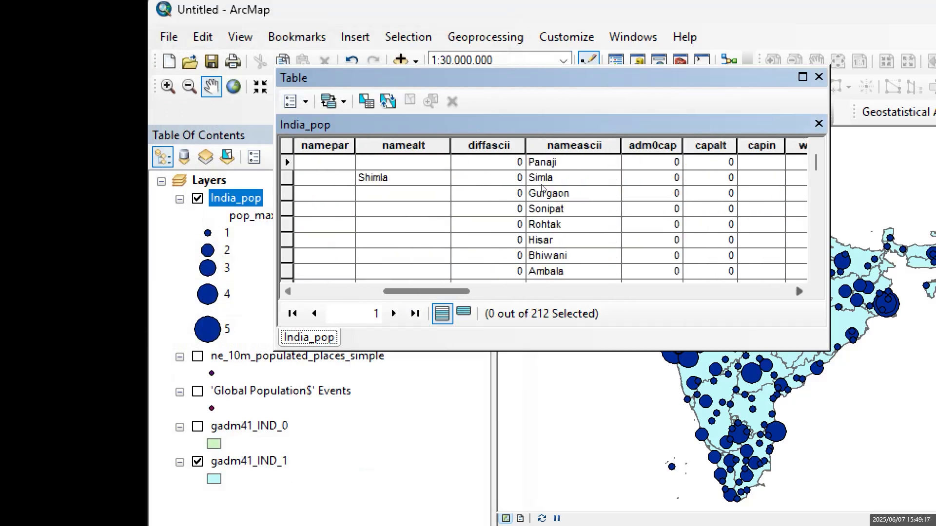
{"action": "scroll", "coordinate": [543, 189], "scroll_direction": "right", "scroll_amount": 2}
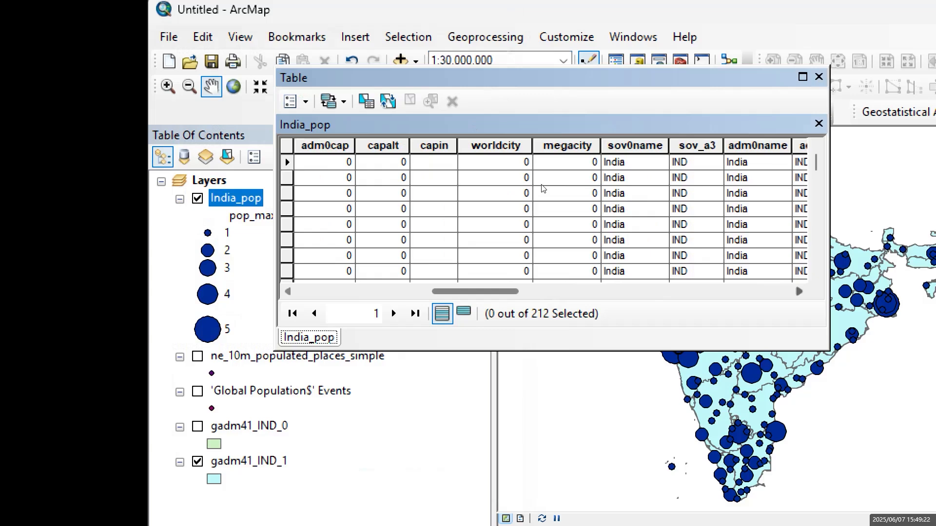
{"action": "scroll", "coordinate": [544, 189], "scroll_direction": "right", "scroll_amount": 6}
{"action": "scroll", "coordinate": [544, 189], "scroll_direction": "right", "scroll_amount": 6}
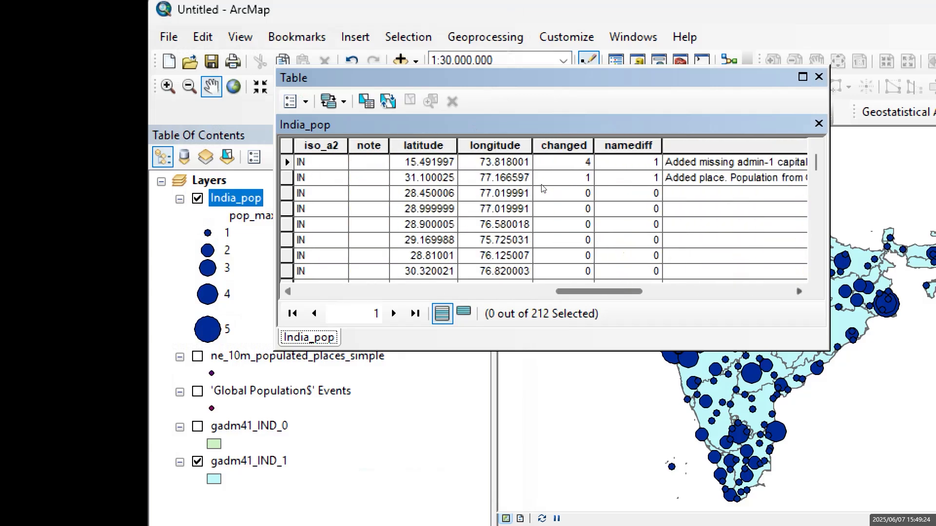
{"action": "scroll", "coordinate": [544, 189], "scroll_direction": "right", "scroll_amount": 1}
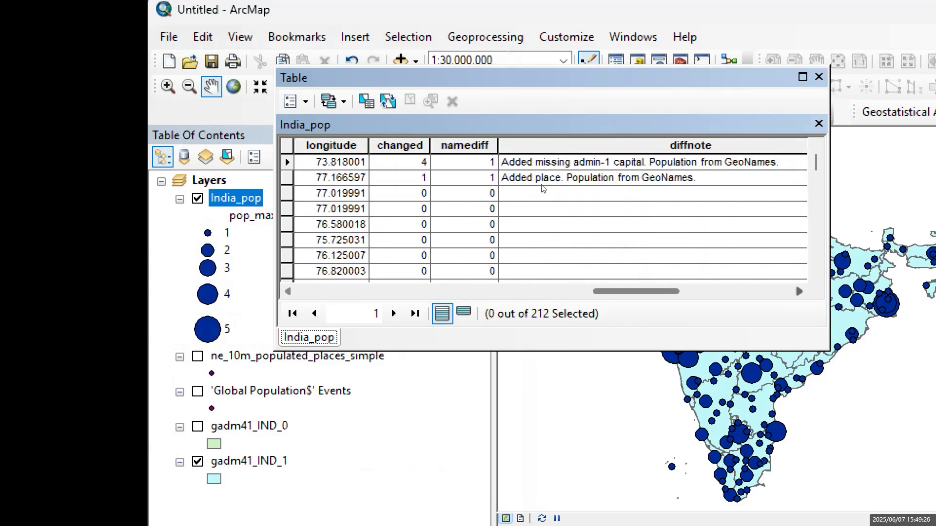
{"action": "scroll", "coordinate": [543, 189], "scroll_direction": "right", "scroll_amount": 6}
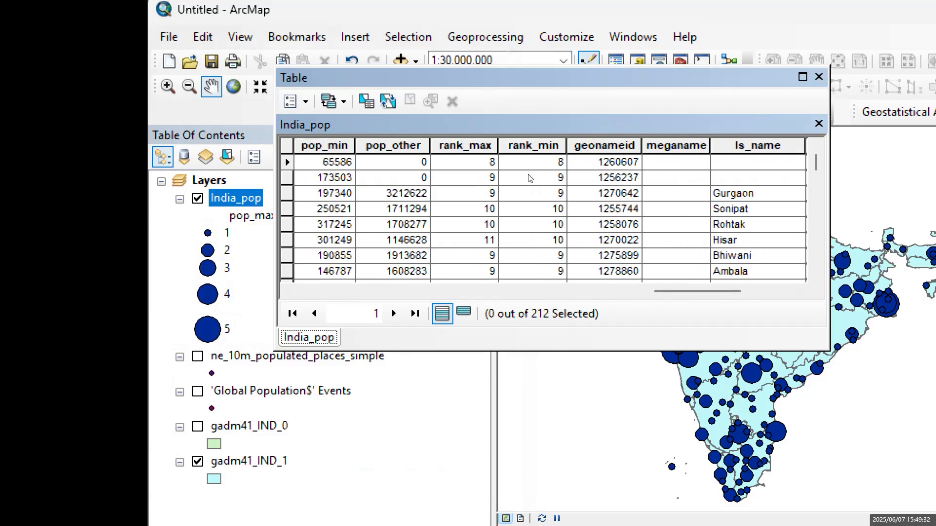
Start a new Select By Attributes query on the India_pop table with the condition "pop_max" >= 5000
{"action": "left_click", "coordinate": [318, 102]}
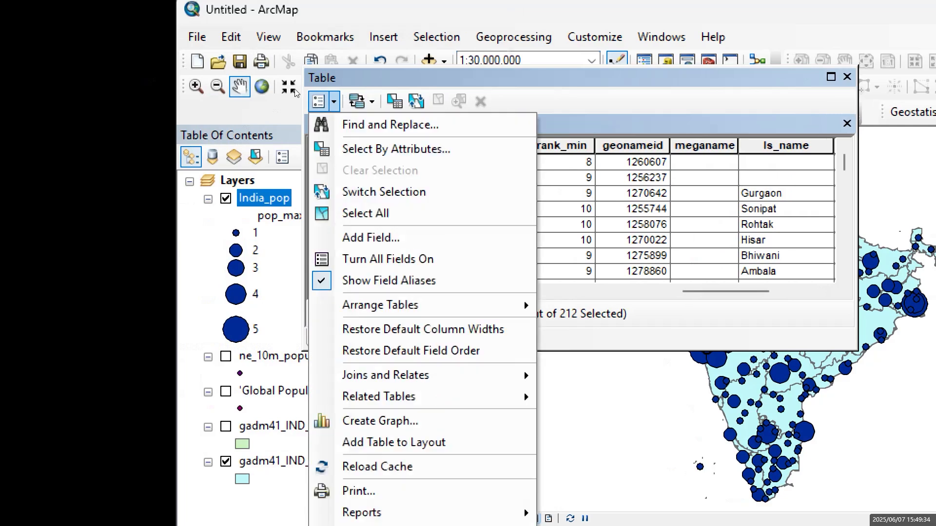
{"action": "left_click", "coordinate": [337, 148]}
{"action": "scroll", "coordinate": [317, 119], "scroll_direction": "down", "scroll_amount": 4}
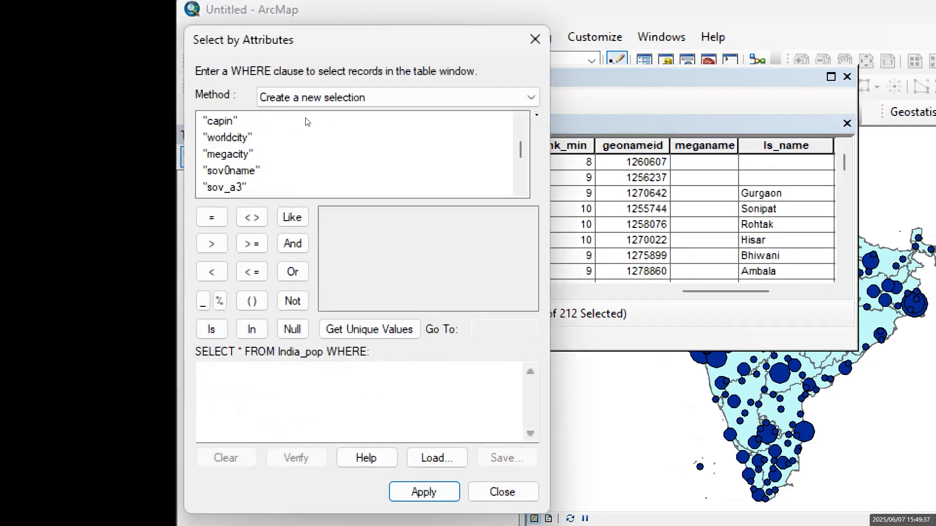
{"action": "scroll", "coordinate": [307, 122], "scroll_direction": "down", "scroll_amount": 4}
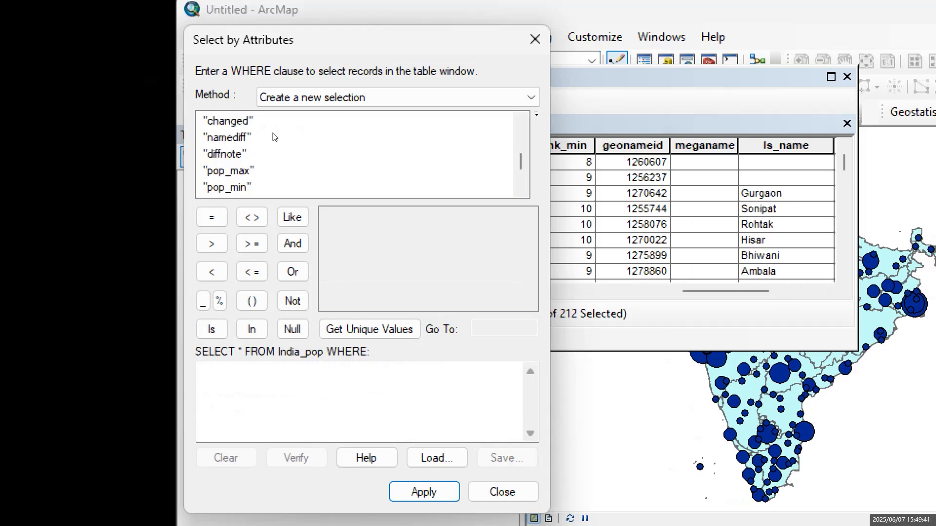
{"action": "double_click", "coordinate": [234, 171]}
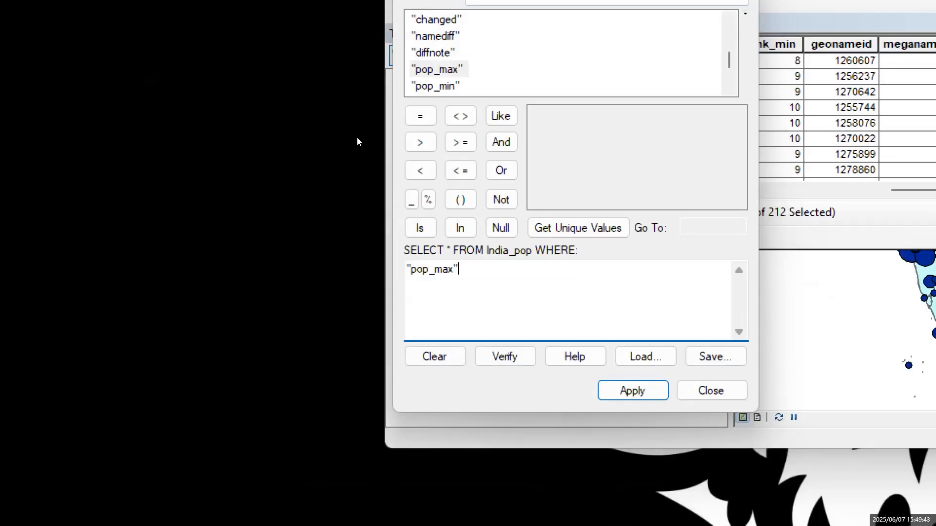
{"action": "left_click", "coordinate": [254, 162]}
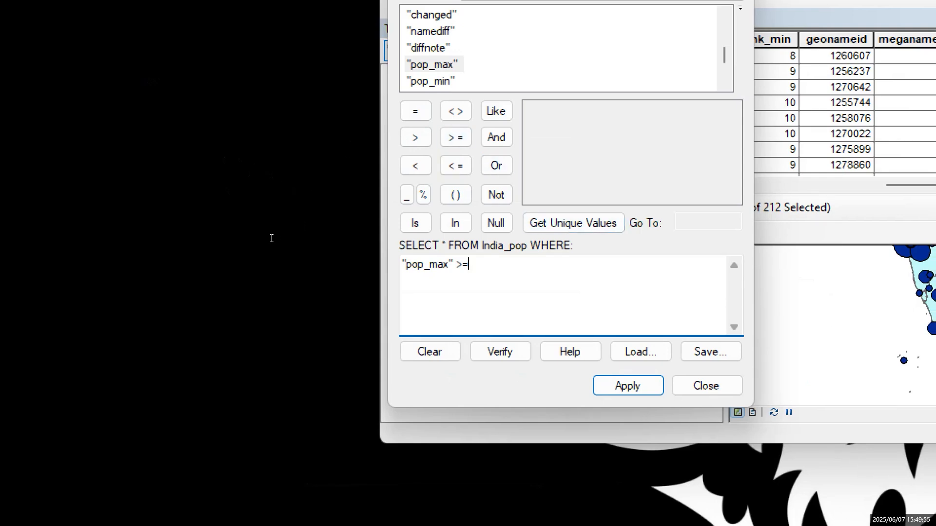
{"action": "type", "text": "5000"}
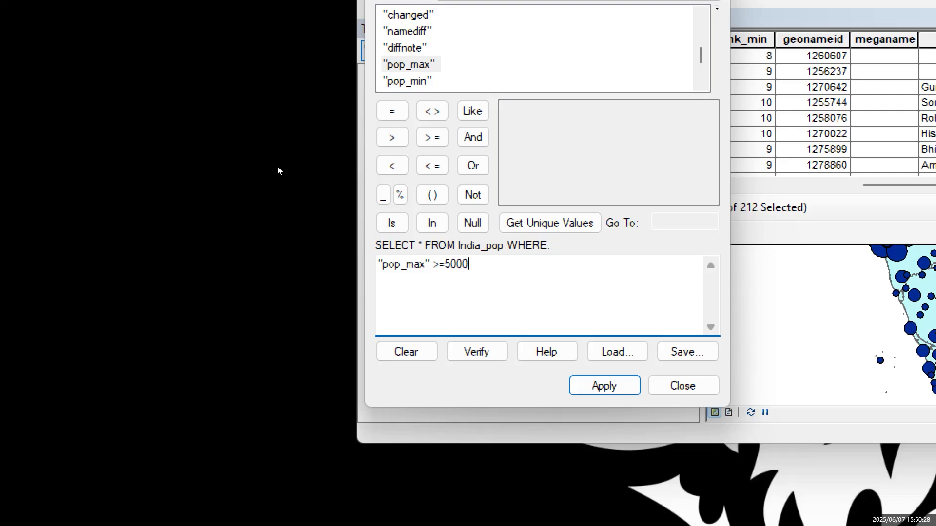
Add the condition AND "pop_max" <= 10000 to the query and apply it
{"action": "left_click", "coordinate": [473, 138]}
{"action": "left_click", "coordinate": [411, 65]}
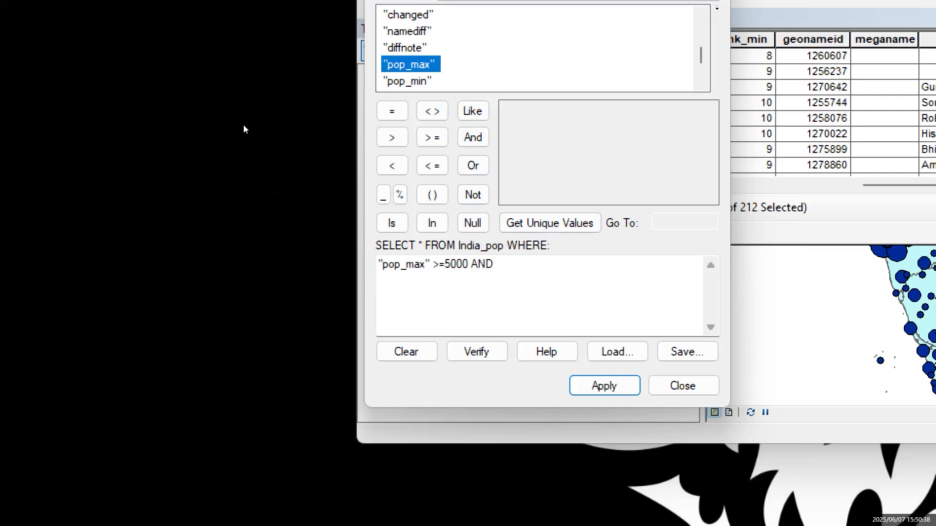
{"action": "double_click", "coordinate": [410, 64]}
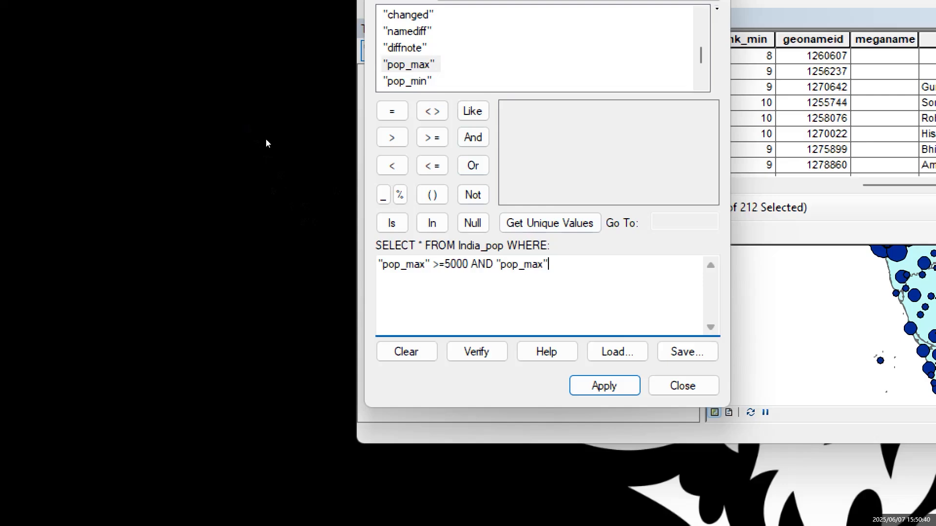
{"action": "left_click", "coordinate": [432, 166]}
{"action": "type", "text": "1000"}
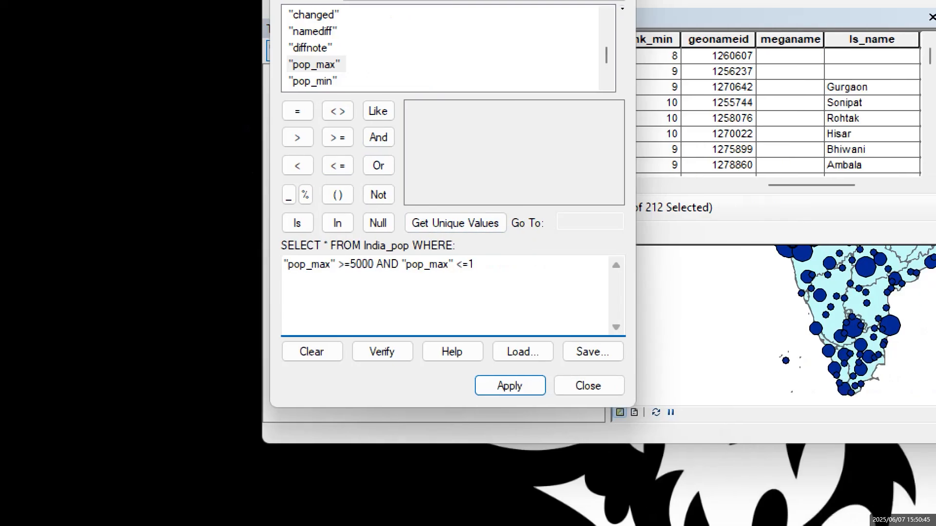
{"action": "type", "text": "0"}
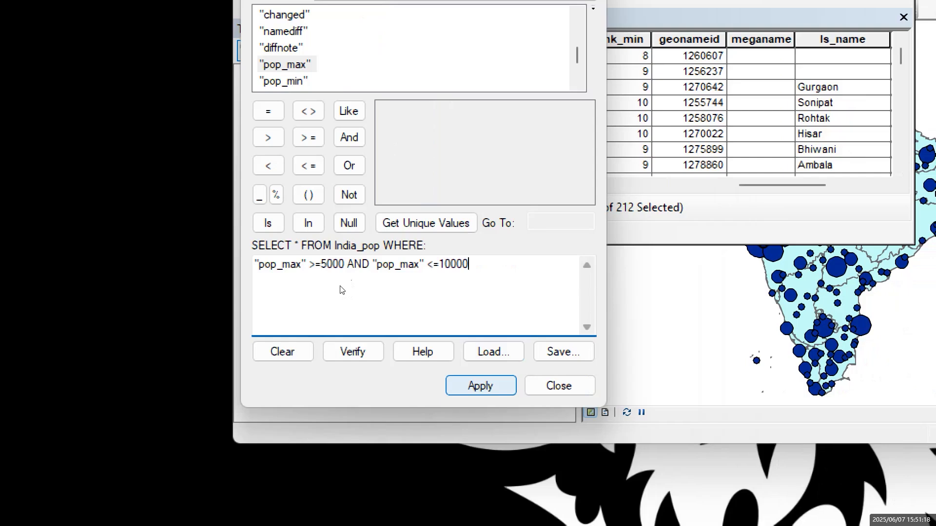
{"action": "key", "text": "Return"}
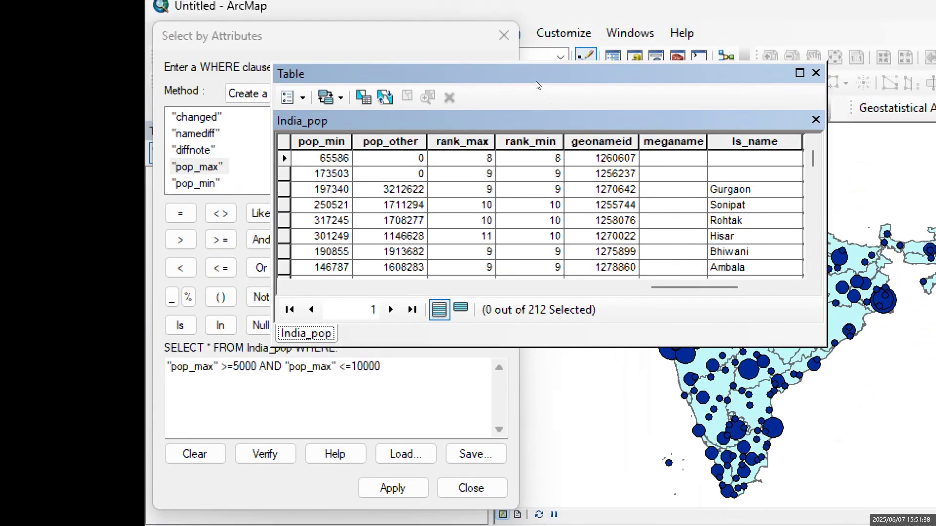
Arrange the India_pop table beside the selection dialog and apply the 5000 to 10000 query again
{"action": "left_click_drag", "start_coordinate": [503, 71], "coordinate": [539, 78]}
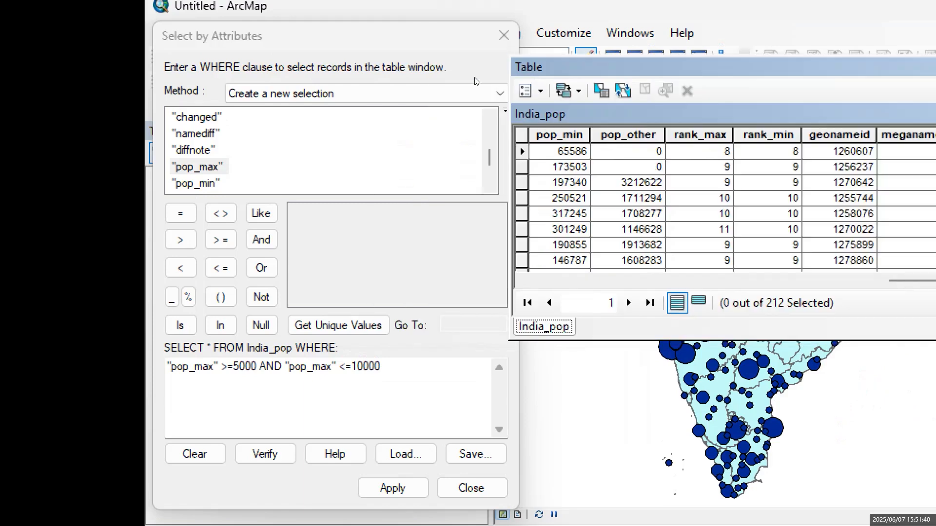
{"action": "left_click_drag", "start_coordinate": [454, 76], "coordinate": [494, 78]}
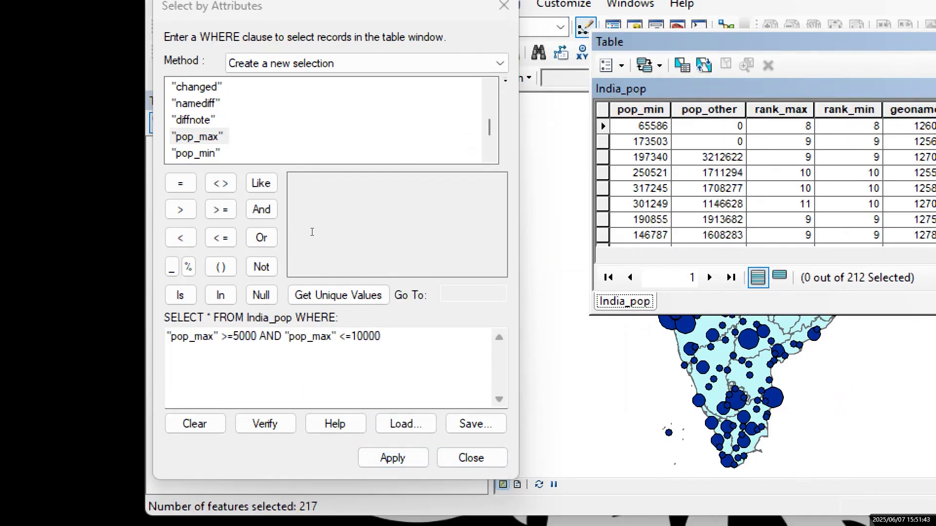
{"action": "left_click", "coordinate": [340, 226]}
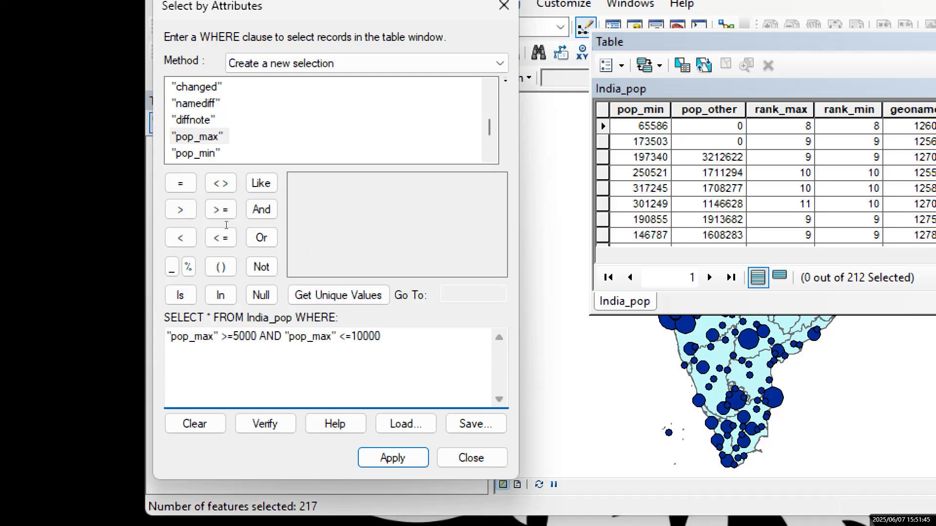
{"action": "left_click", "coordinate": [393, 458]}
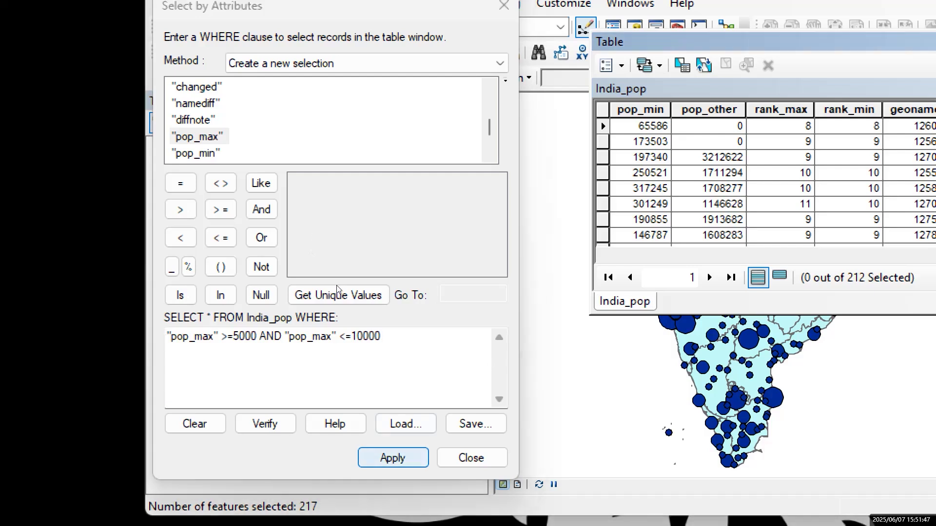
{"action": "left_click_drag", "start_coordinate": [360, 15], "coordinate": [438, 3]}
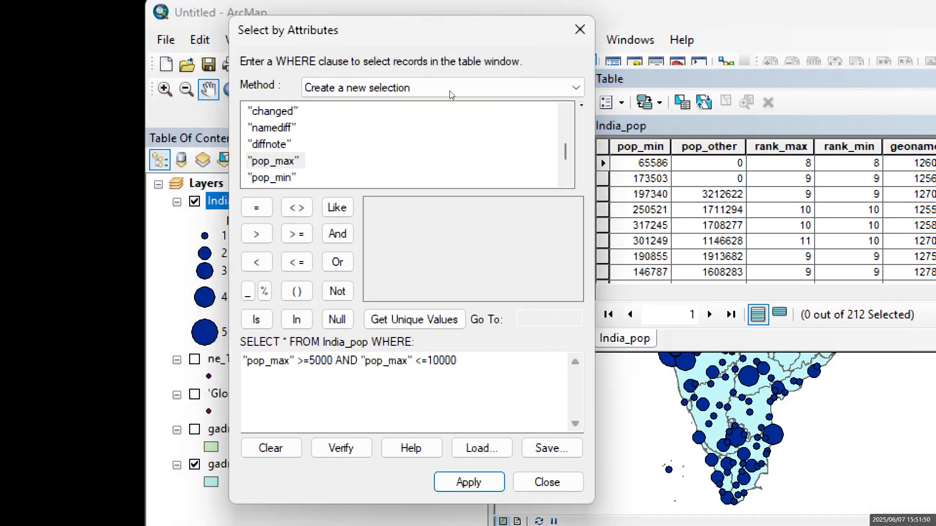
{"action": "left_click", "coordinate": [558, 76]}
{"action": "left_click_drag", "start_coordinate": [558, 77], "coordinate": [511, 73]}
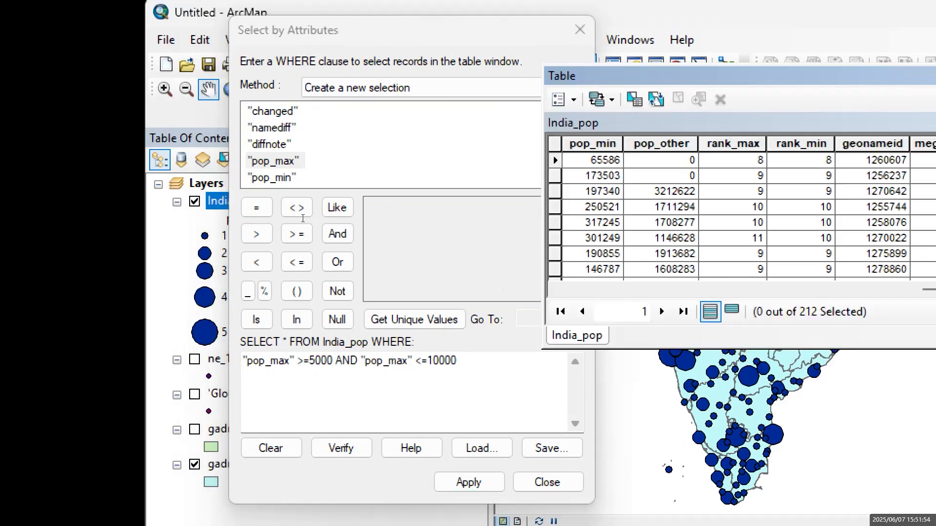
{"action": "left_click", "coordinate": [374, 217]}
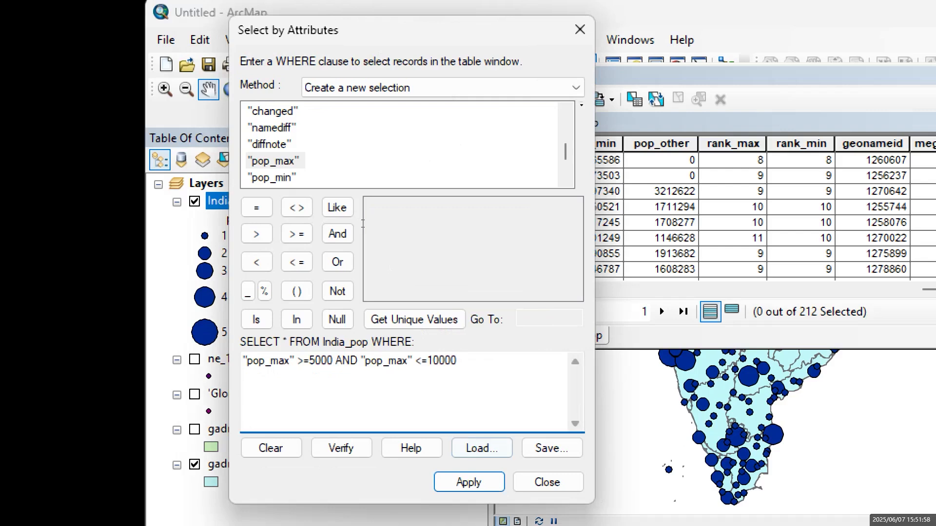
List the unique values of pop_max and look through their range
{"action": "left_click", "coordinate": [414, 320]}
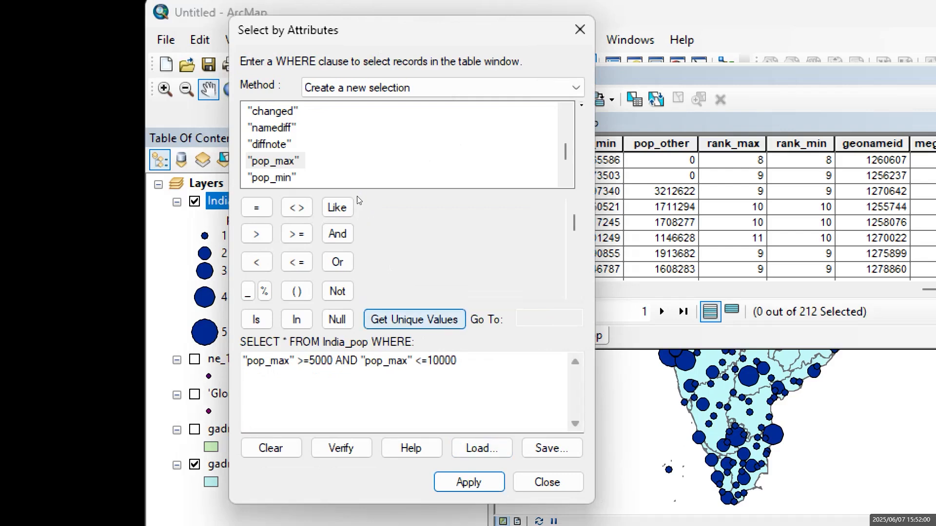
{"action": "scroll", "coordinate": [350, 171], "scroll_direction": "down", "scroll_amount": 1}
{"action": "scroll", "coordinate": [350, 171], "scroll_direction": "down", "scroll_amount": 2}
{"action": "scroll", "coordinate": [350, 172], "scroll_direction": "down", "scroll_amount": 6}
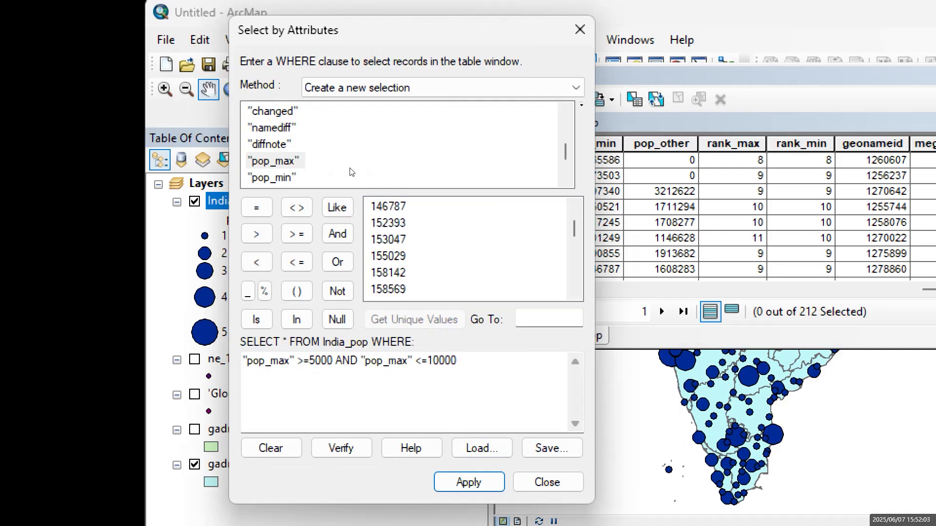
{"action": "scroll", "coordinate": [349, 171], "scroll_direction": "down", "scroll_amount": 4}
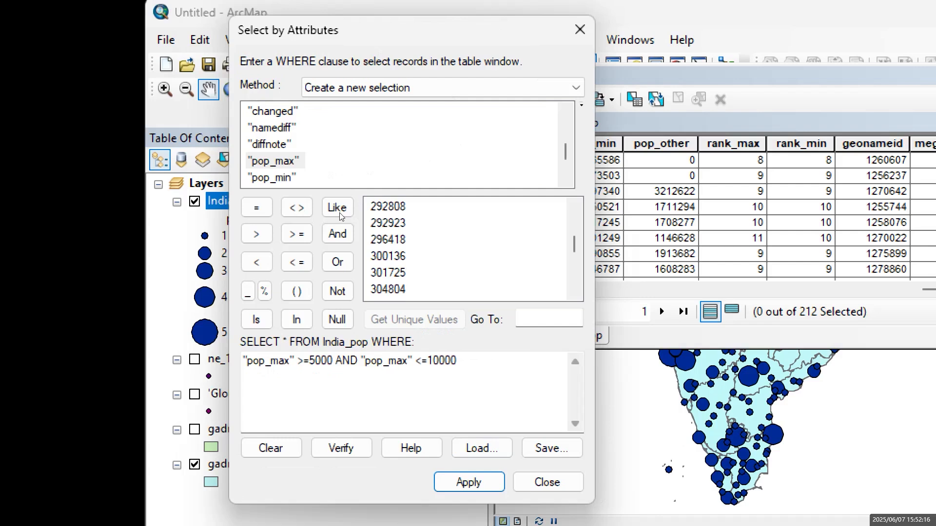
Change the query limits to "pop_max" >= 50000 AND "pop_max" <= 100000 and apply the selection
{"action": "left_click", "coordinate": [333, 361]}
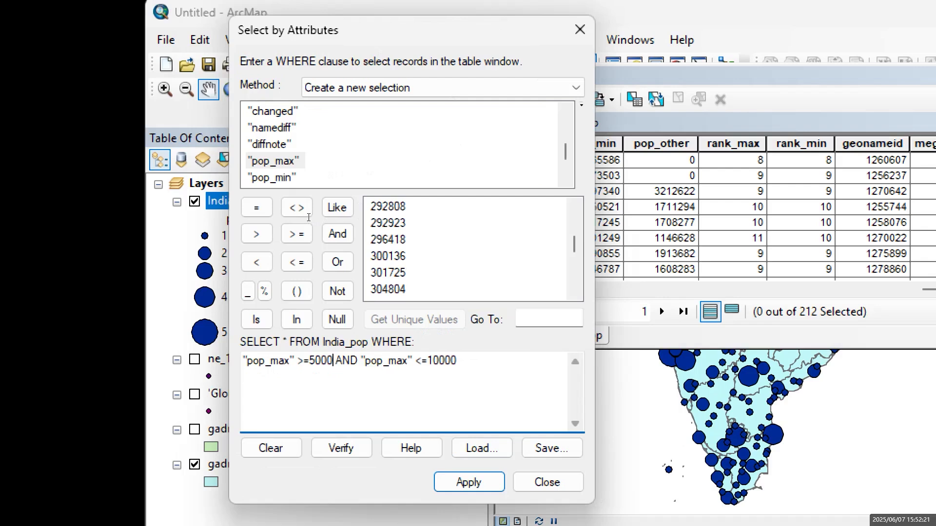
{"action": "type", "text": "0"}
{"action": "key", "text": "End"}
{"action": "type", "text": "0"}
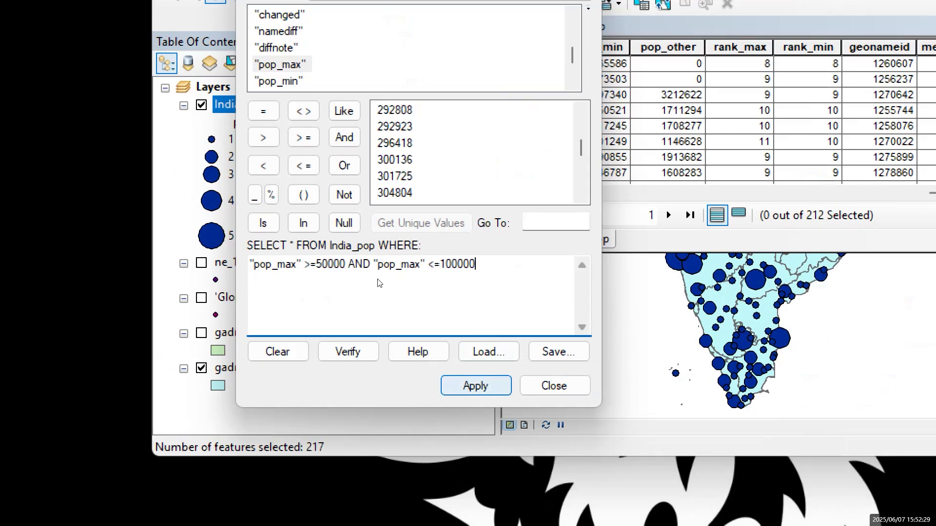
{"action": "key", "text": "Return"}
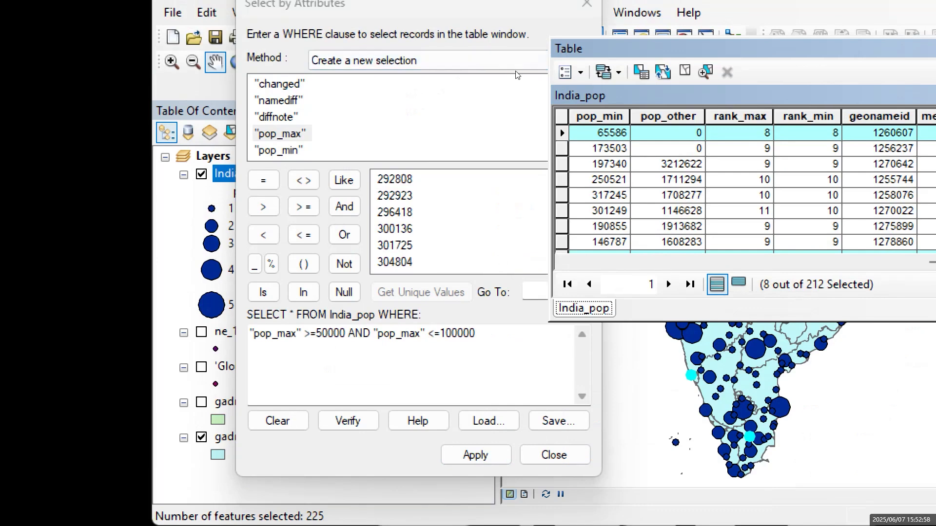
Show only the selected records in the India_pop table, review their fields, and move the table clear of the map
{"action": "left_click_drag", "start_coordinate": [749, 48], "coordinate": [465, 66]}
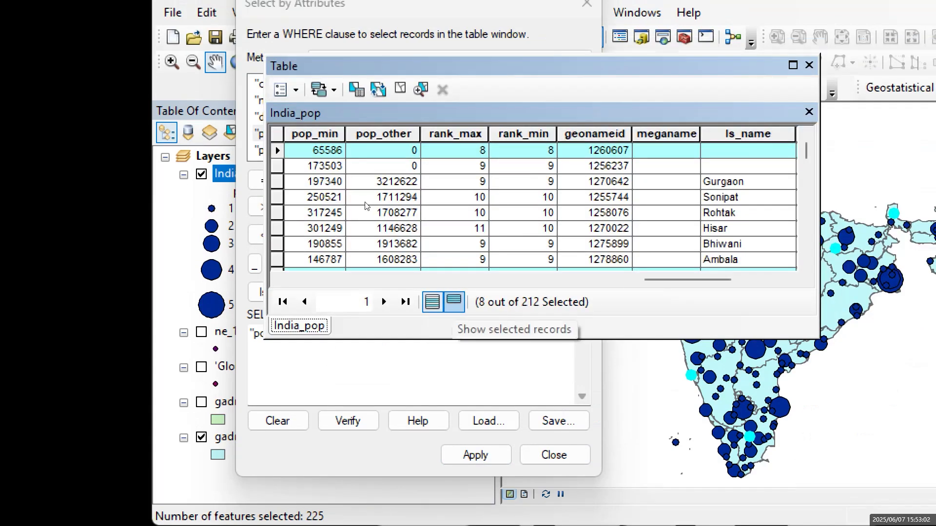
{"action": "scroll", "coordinate": [388, 148], "scroll_direction": "right", "scroll_amount": 5}
{"action": "scroll", "coordinate": [388, 148], "scroll_direction": "left", "scroll_amount": 5}
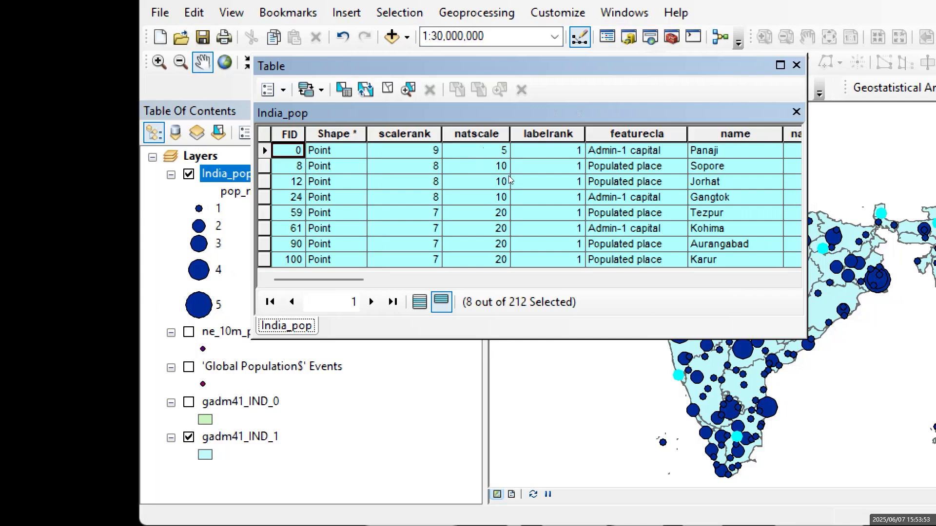
{"action": "left_click_drag", "start_coordinate": [482, 69], "coordinate": [257, 177]}
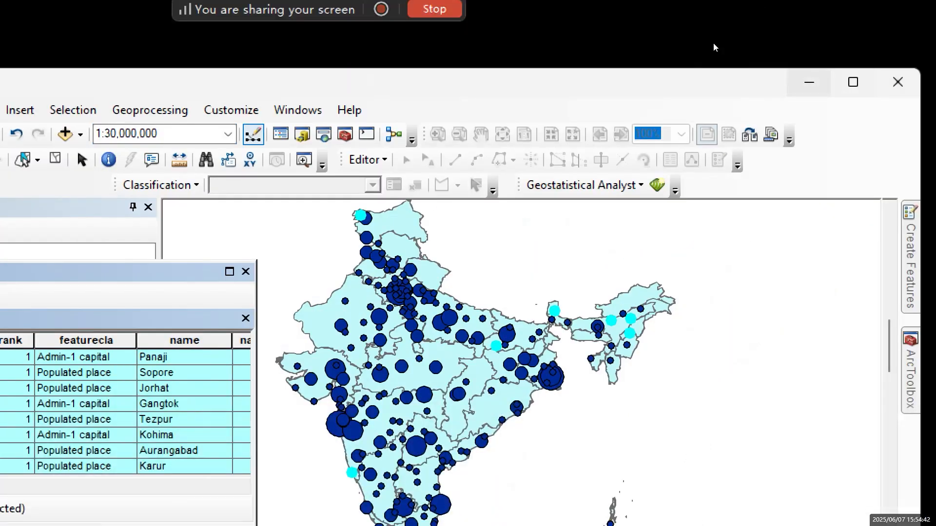
{"action": "left_click", "coordinate": [809, 81]}
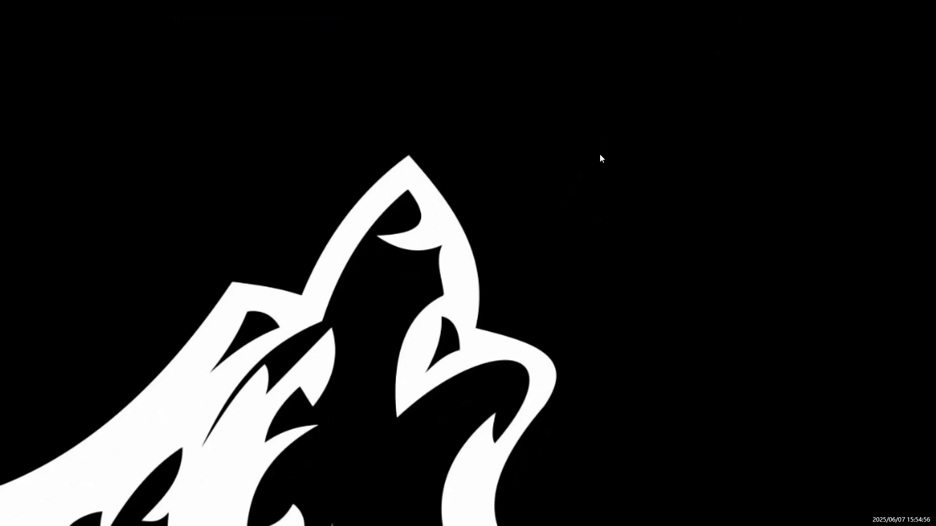
{"action": "right_click", "coordinate": [662, 140]}
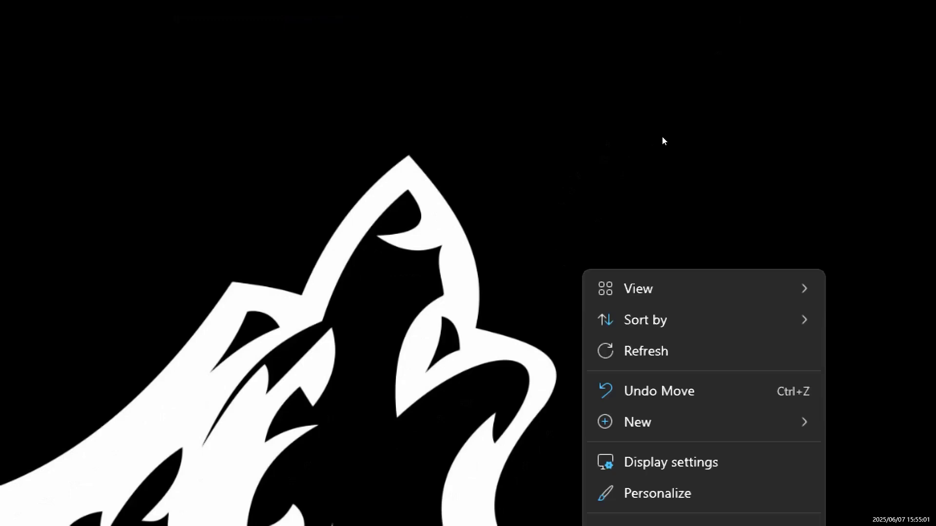
{"action": "left_click", "coordinate": [634, 194]}
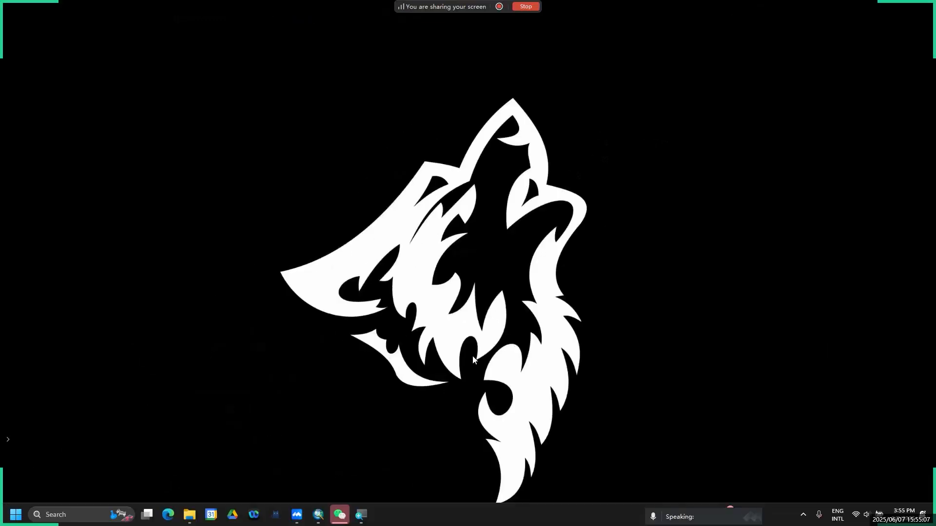
{"action": "mouse_move", "coordinate": [319, 514]}
{"action": "left_click", "coordinate": [329, 483]}
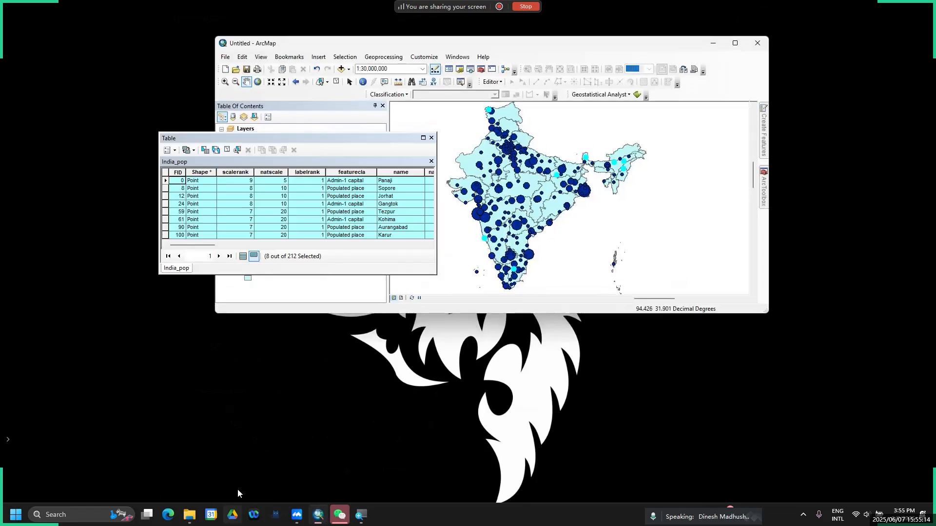
Find and launch Google Chrome, and maximize its profile selection window
{"action": "left_click", "coordinate": [96, 515]}
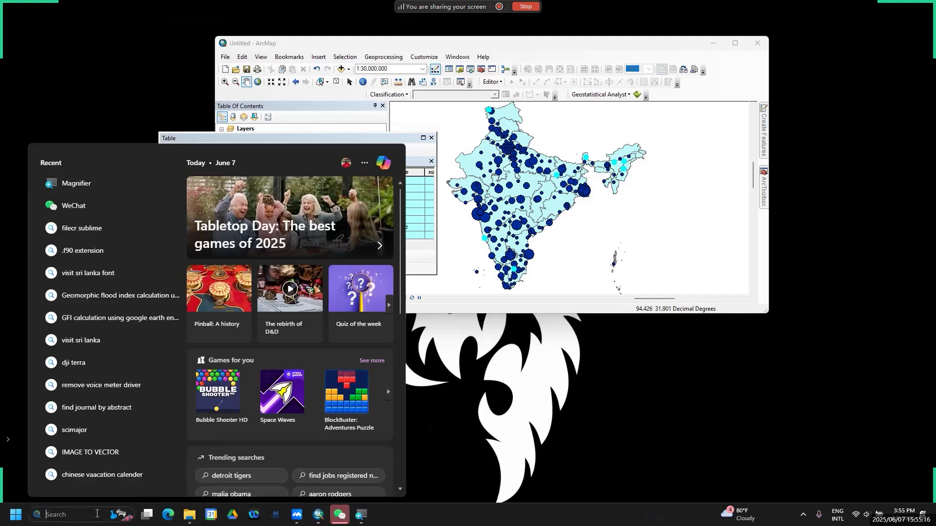
{"action": "type", "text": "goo"}
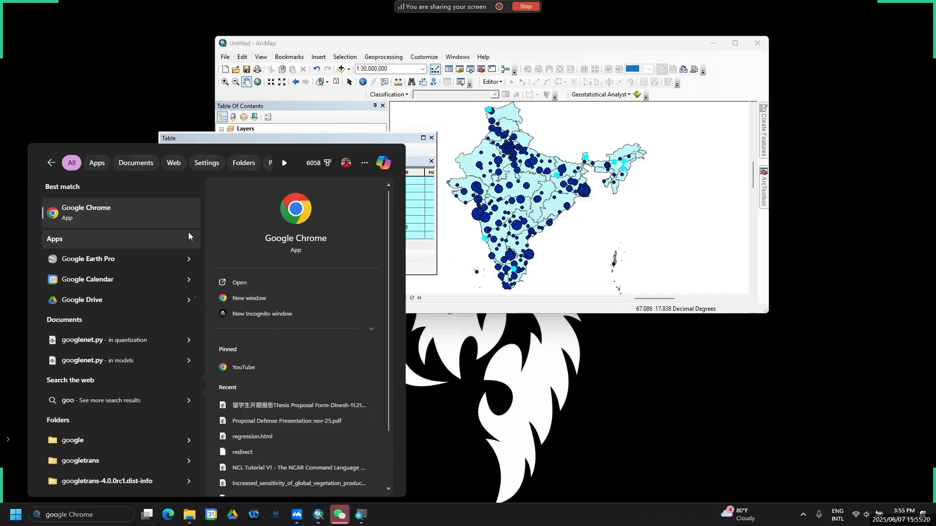
{"action": "left_click", "coordinate": [133, 212]}
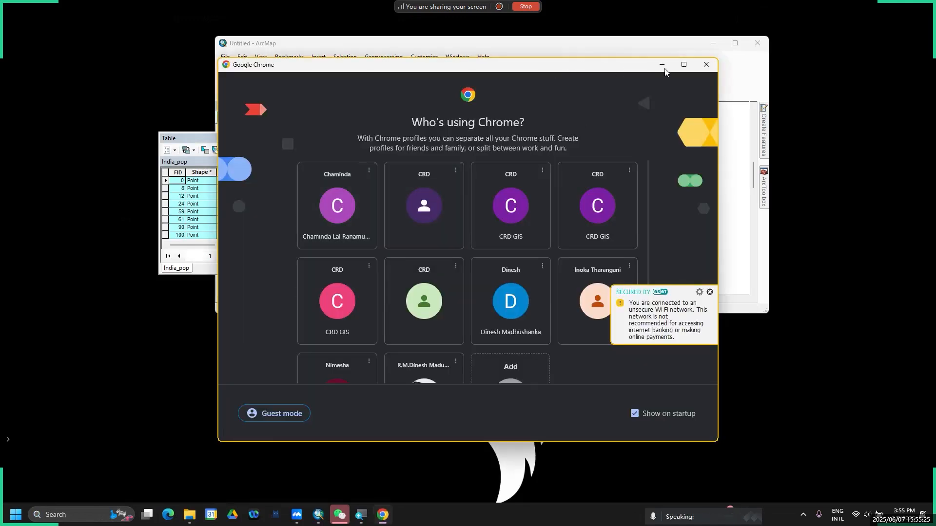
{"action": "left_click", "coordinate": [683, 66]}
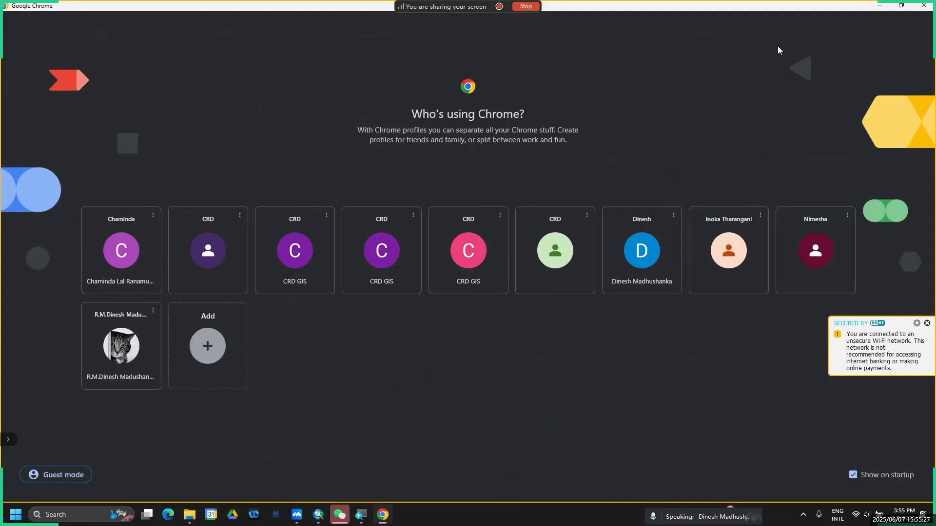
Open a Chrome browsing window with the presenter's own profile and accept the ad privacy notice
{"action": "left_click", "coordinate": [880, 6]}
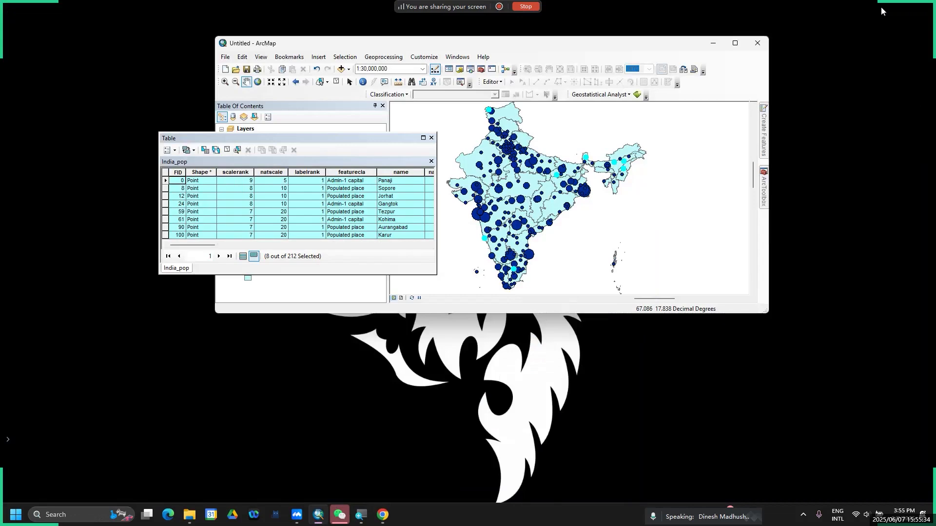
{"action": "left_click", "coordinate": [383, 515]}
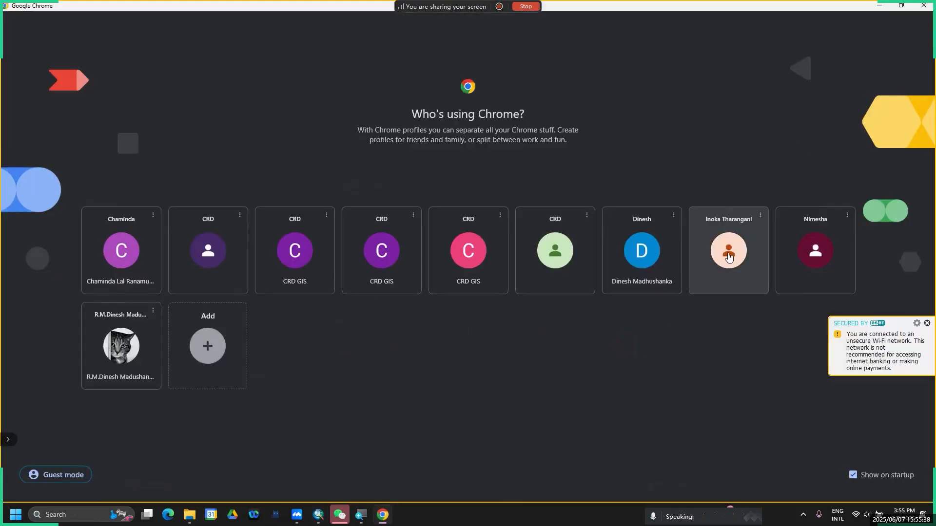
{"action": "left_click", "coordinate": [634, 248]}
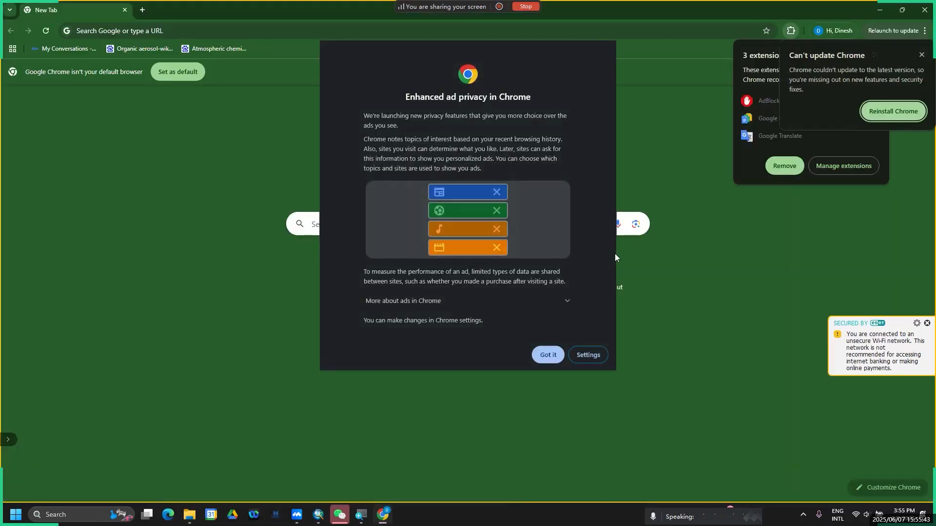
{"action": "left_click", "coordinate": [550, 360]}
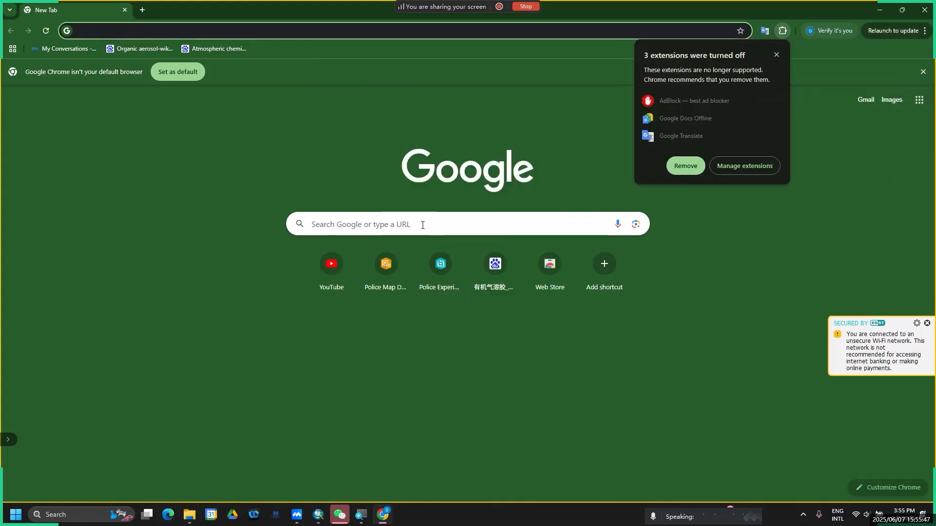
Search Google for GADM and open the GADM website
{"action": "left_click", "coordinate": [422, 224]}
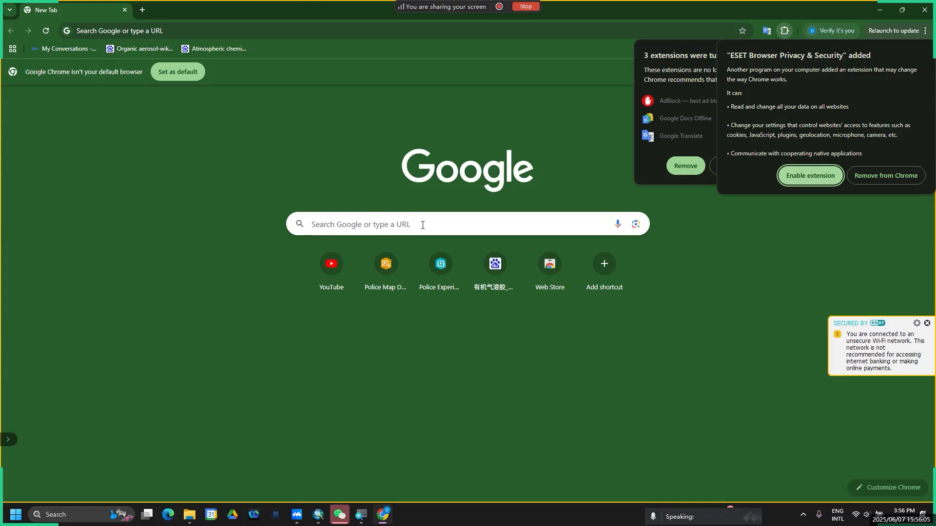
{"action": "left_click", "coordinate": [412, 225]}
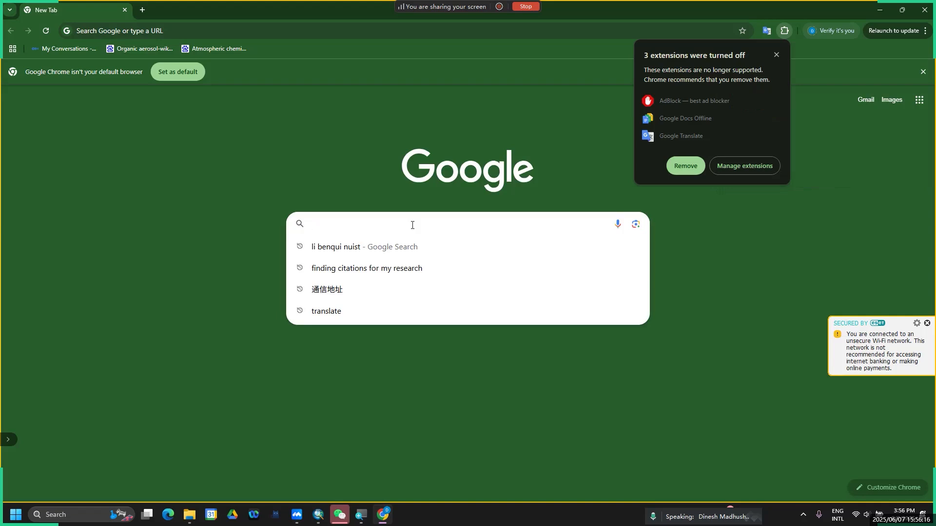
{"action": "type", "text": "GADM"}
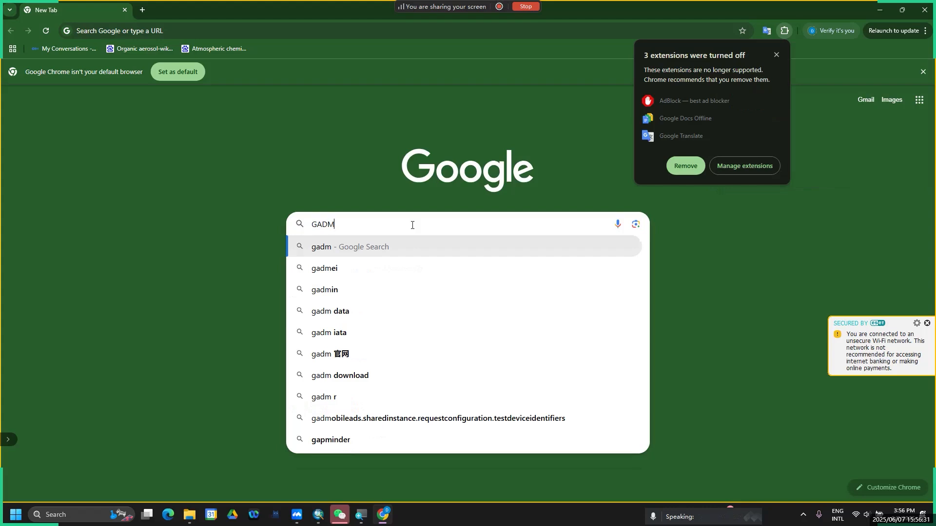
{"action": "key", "text": "Return"}
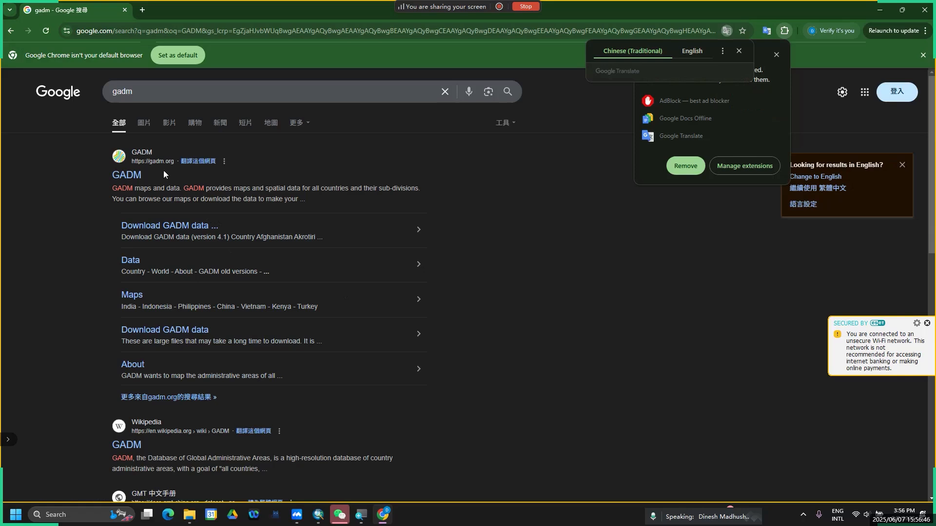
{"action": "left_click", "coordinate": [126, 179]}
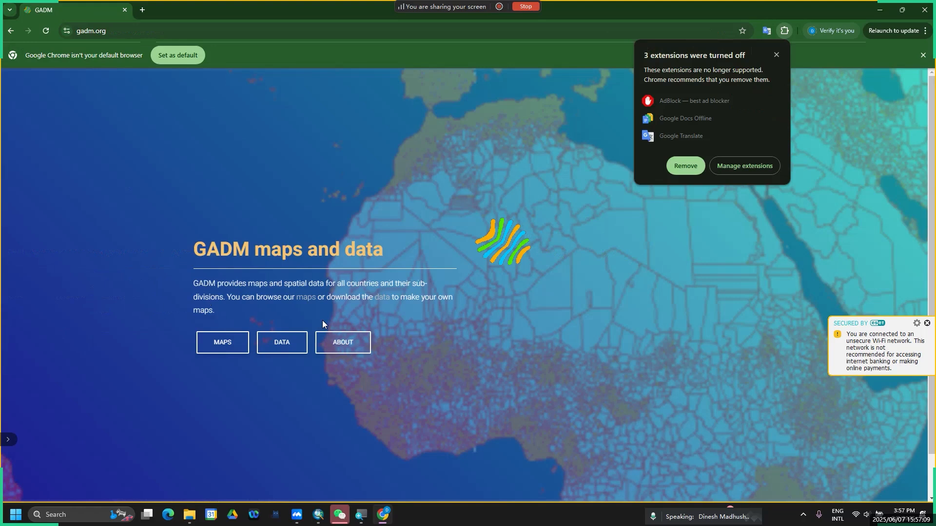
Go to GADM's data download by country and choose China as the country
{"action": "left_click", "coordinate": [285, 349]}
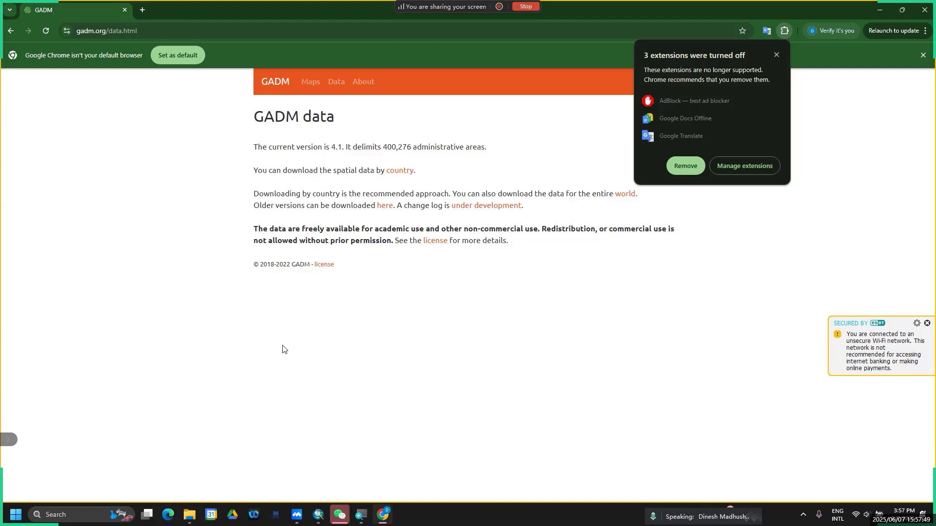
{"action": "left_click", "coordinate": [391, 173]}
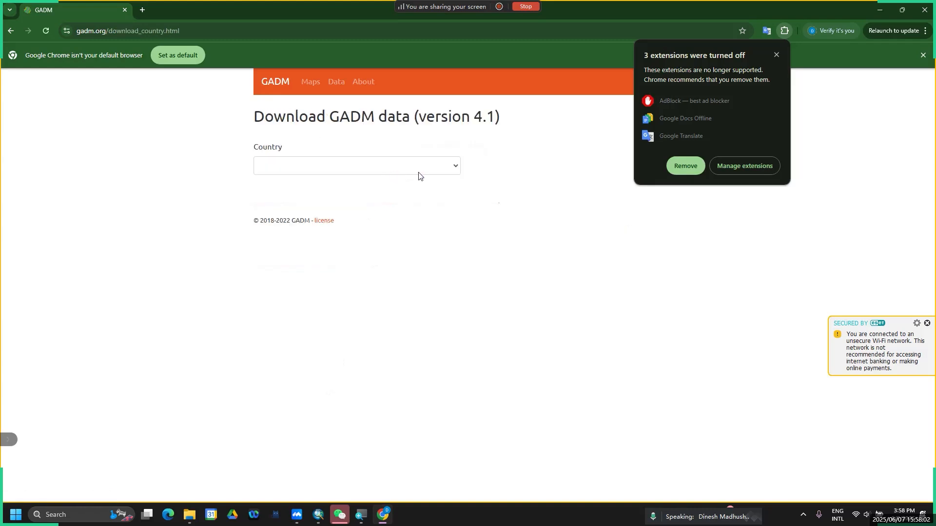
{"action": "left_click", "coordinate": [454, 169]}
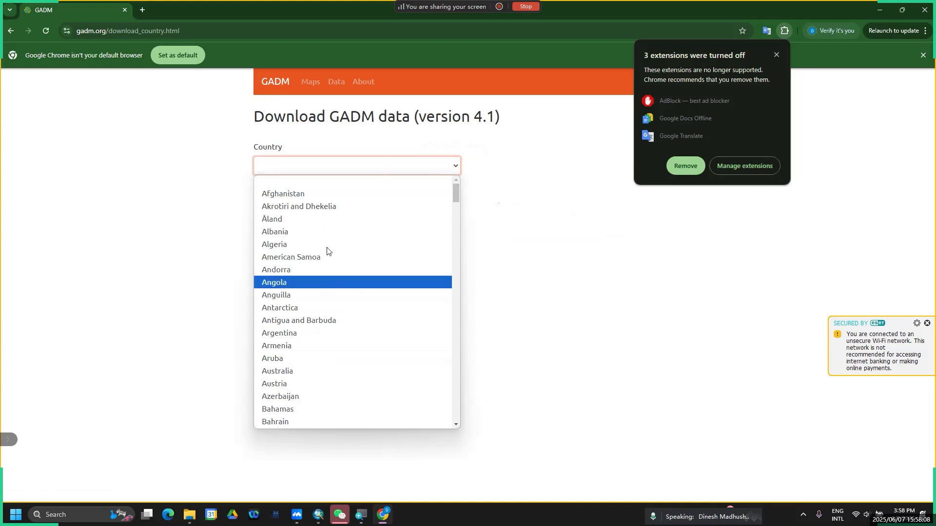
{"action": "left_click", "coordinate": [317, 167]}
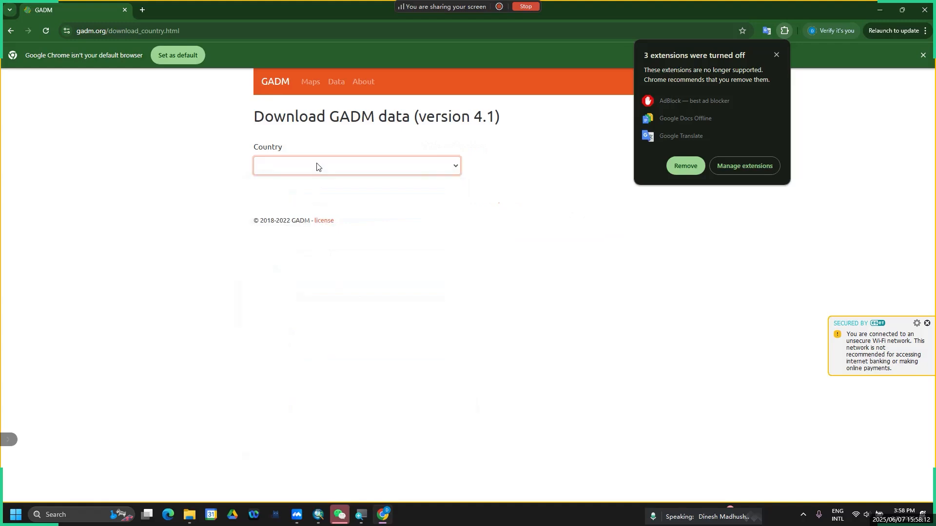
{"action": "type", "text": "chin"}
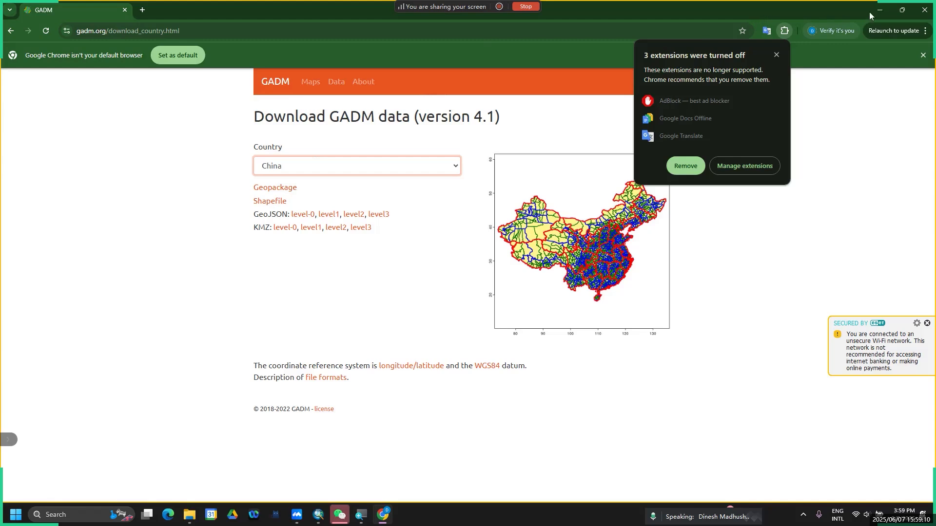
Switch back to ArcMap, maximize its window, and open the local search for tools
{"action": "left_click", "coordinate": [882, 10]}
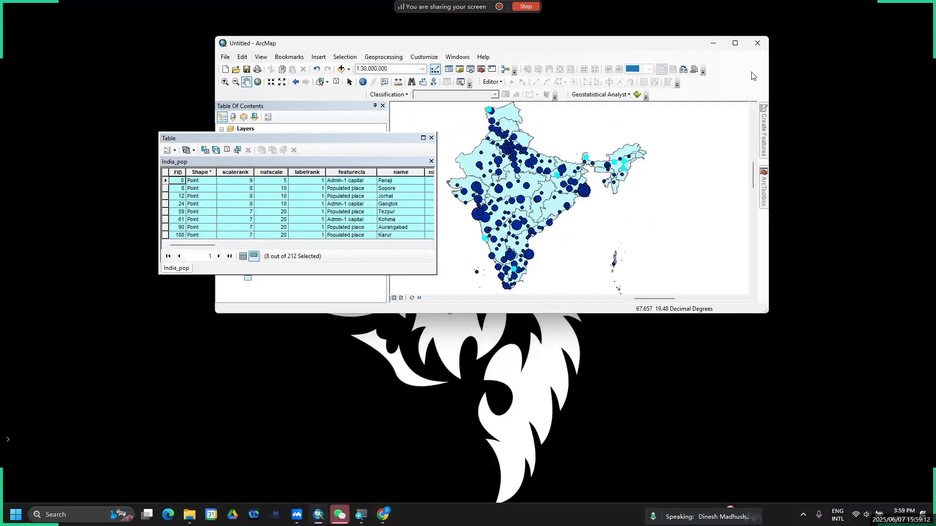
{"action": "left_click", "coordinate": [735, 43]}
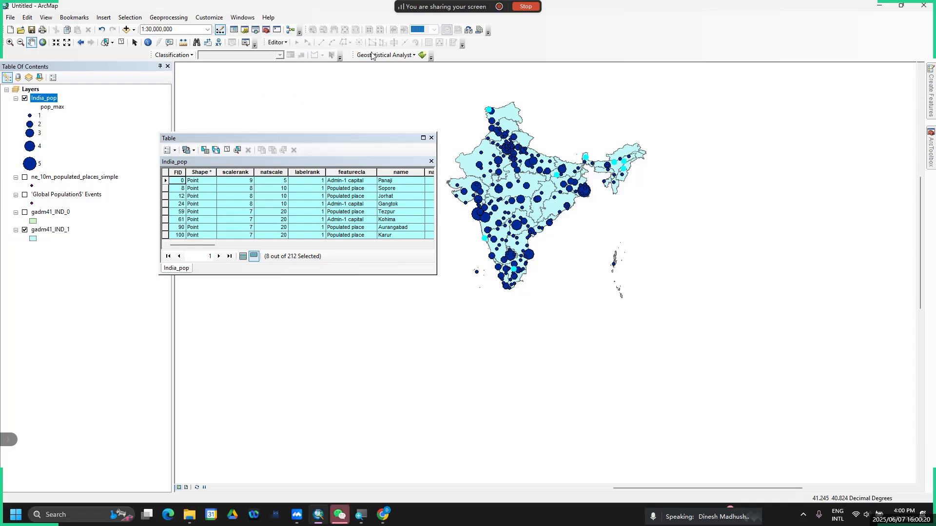
{"action": "left_click", "coordinate": [266, 30]}
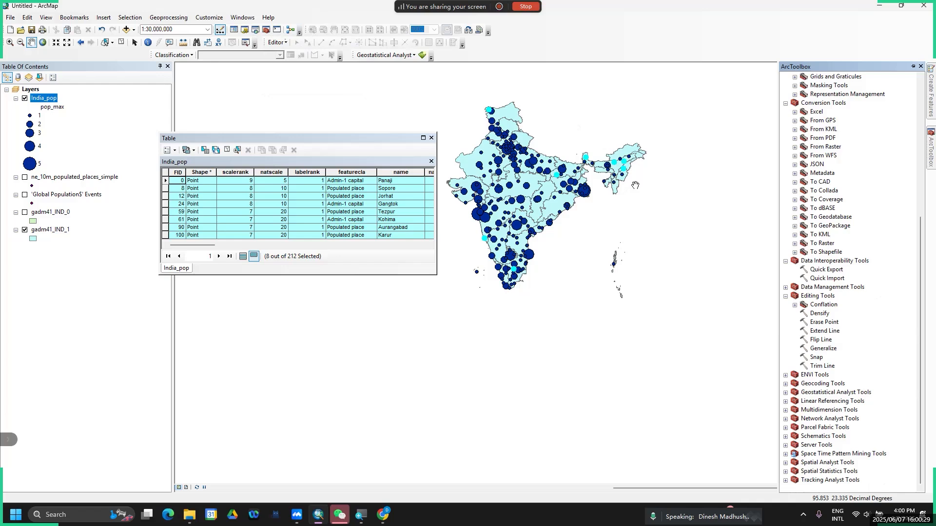
{"action": "left_click", "coordinate": [256, 31]}
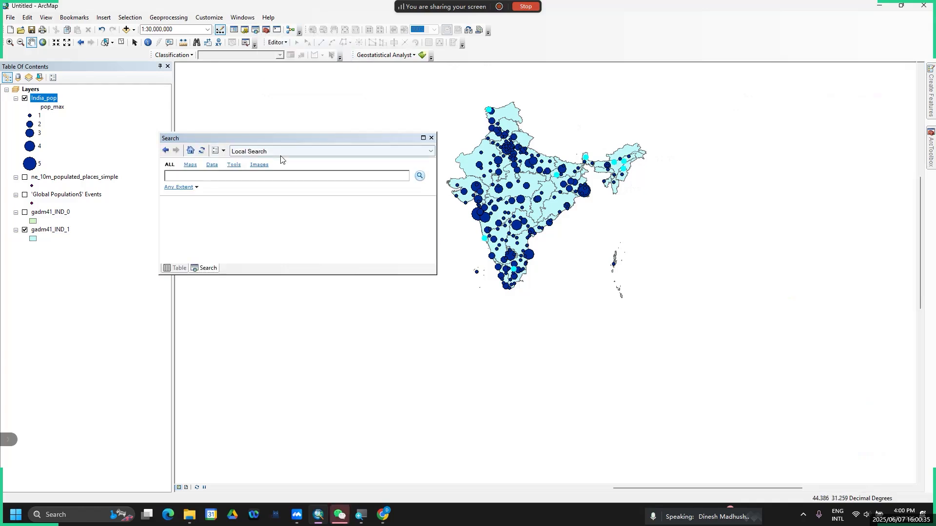
Search for "table to excel" and open the Table To Excel conversion tool
{"action": "left_click", "coordinate": [259, 175]}
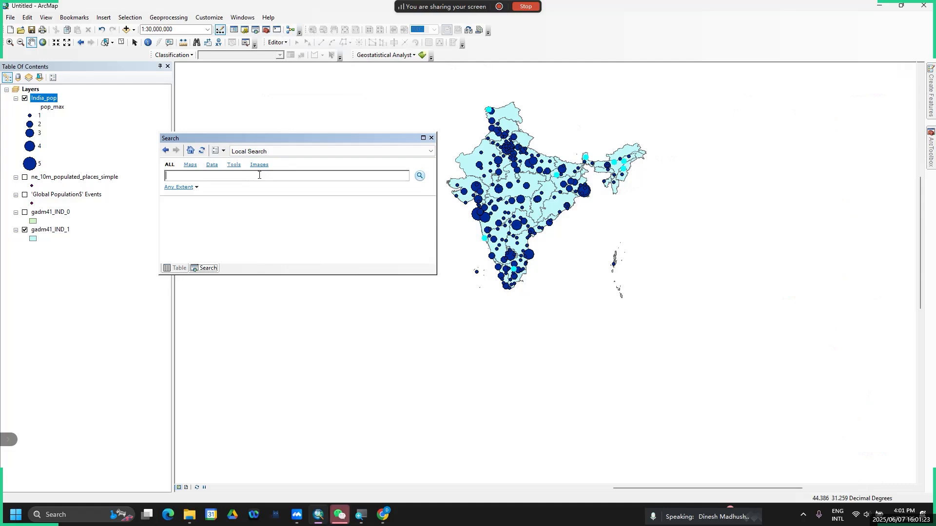
{"action": "type", "text": "table to excel"}
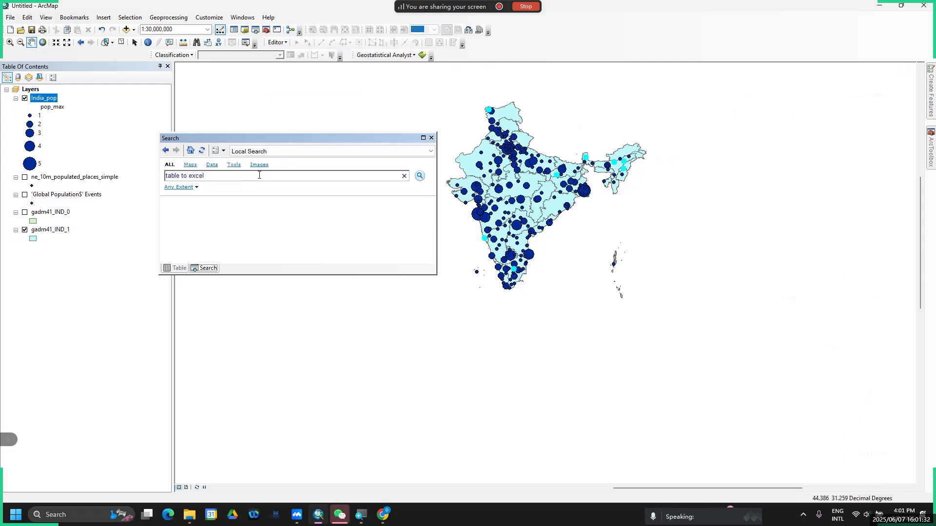
{"action": "key", "text": "Return"}
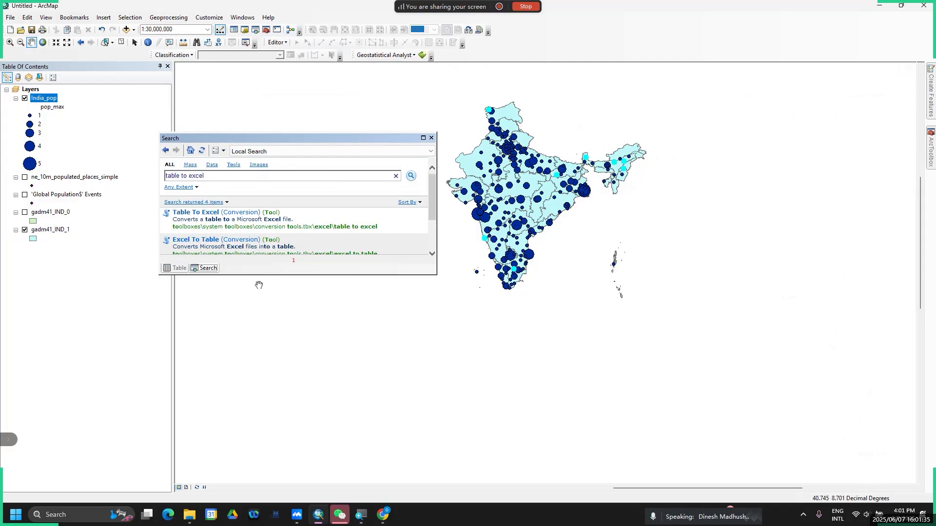
{"action": "left_click", "coordinate": [206, 213]}
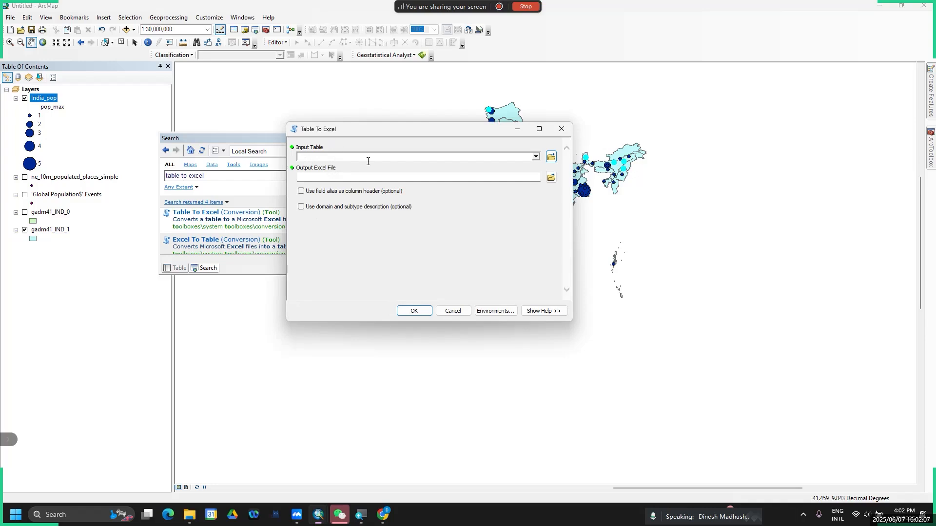
Set India_pop as the input table and choose the IMSA_Training folder on Local Disk (D:) for the output Excel file
{"action": "left_click", "coordinate": [534, 157]}
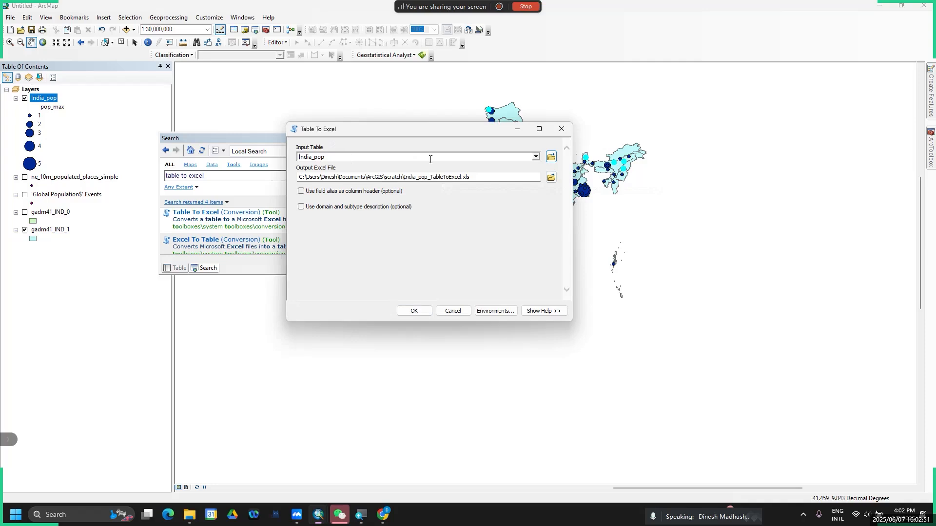
{"action": "left_click", "coordinate": [551, 178]}
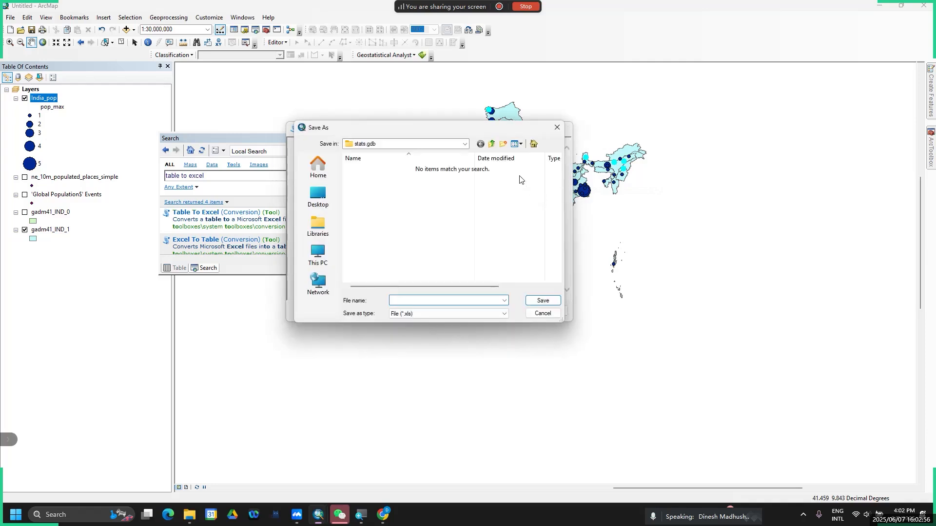
{"action": "left_click", "coordinate": [464, 144]}
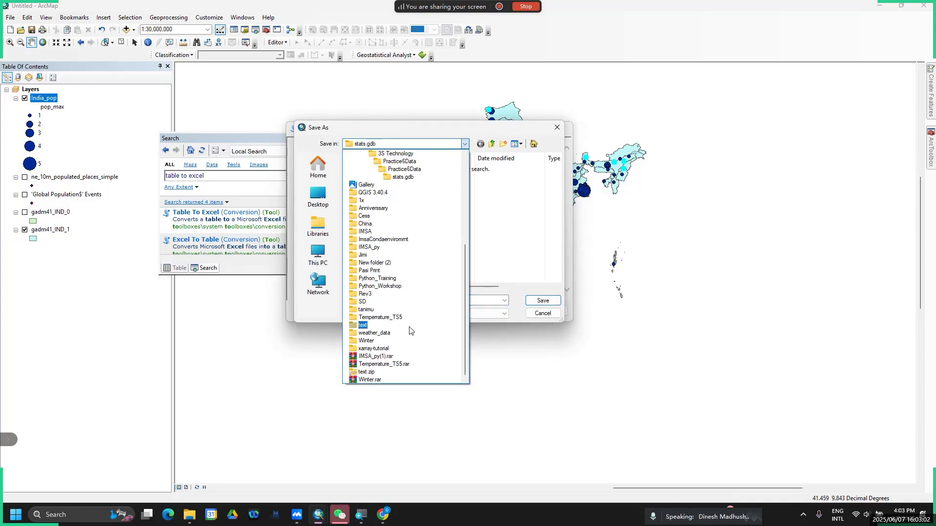
{"action": "scroll", "coordinate": [406, 327], "scroll_direction": "up", "scroll_amount": 7}
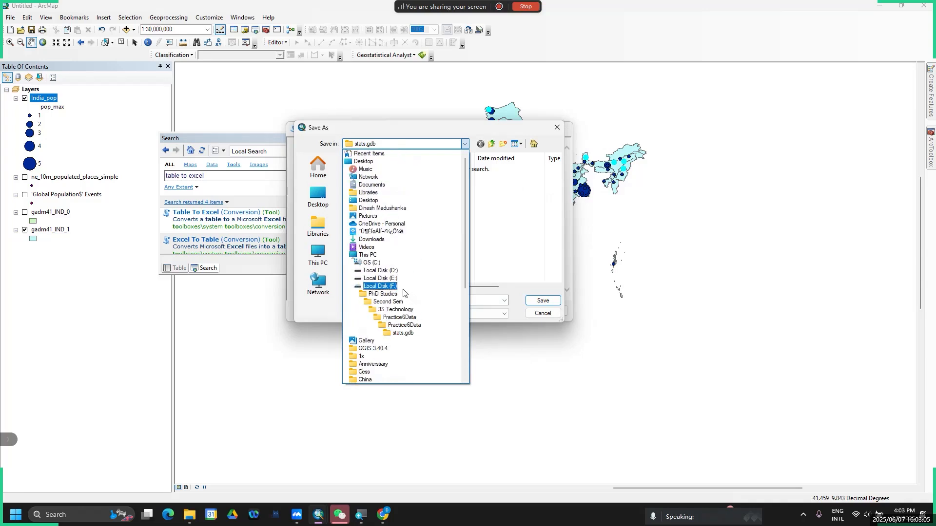
{"action": "left_click", "coordinate": [367, 271]}
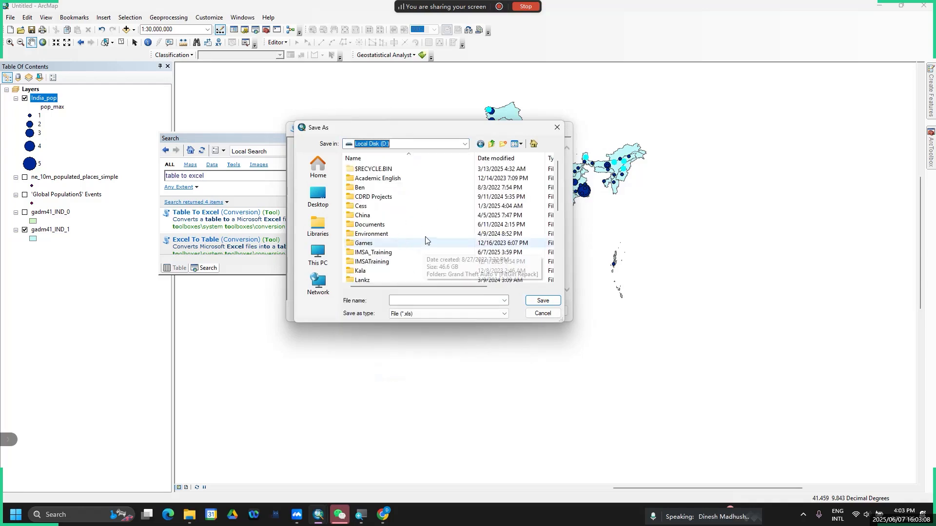
{"action": "double_click", "coordinate": [387, 253]}
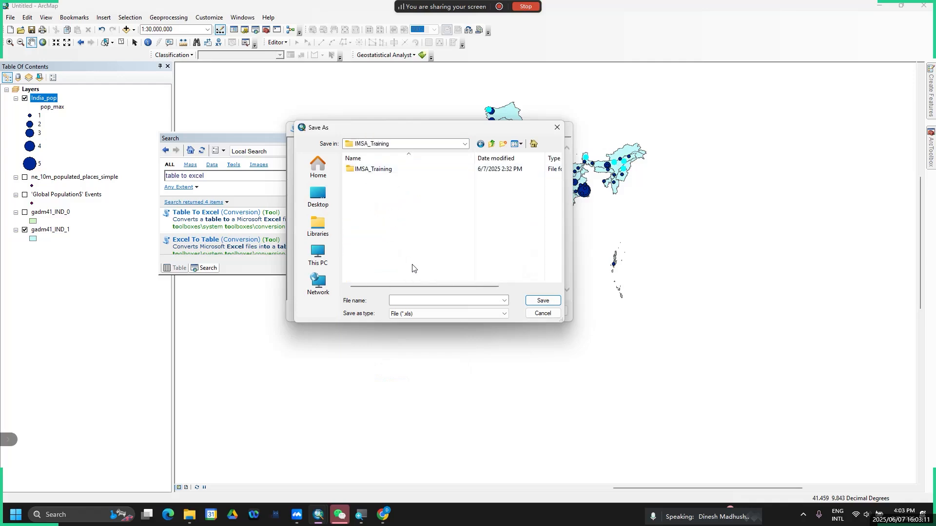
Save the output file as India_Pop in .xls format and run the Table To Excel conversion
{"action": "left_click", "coordinate": [496, 301]}
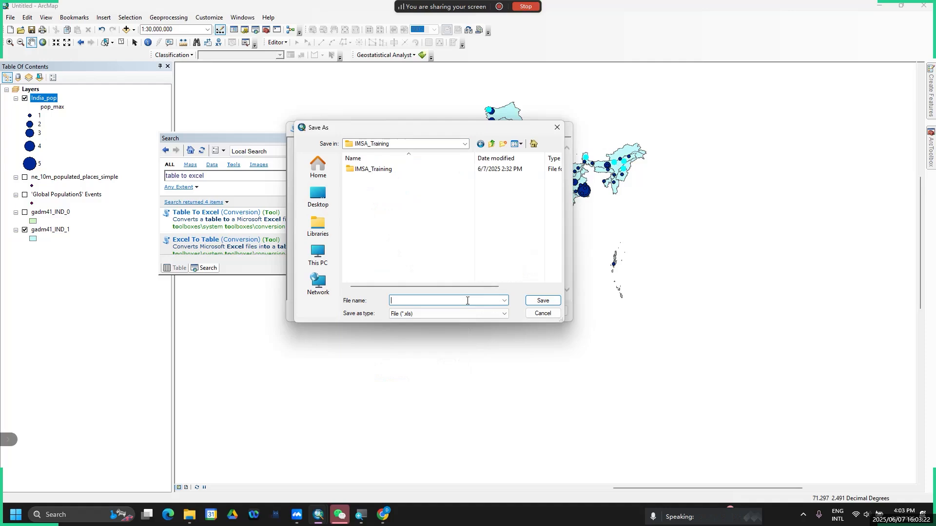
{"action": "type", "text": "India"}
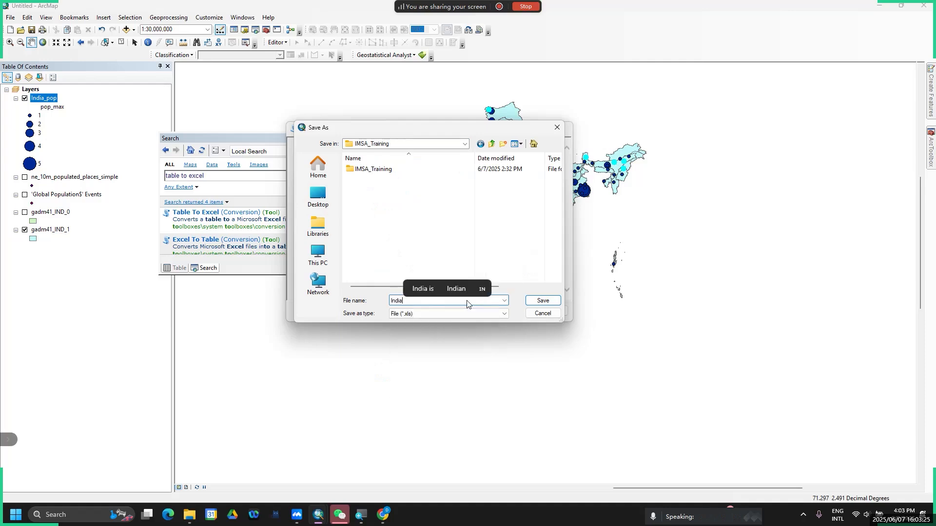
{"action": "type", "text": "_Pop"}
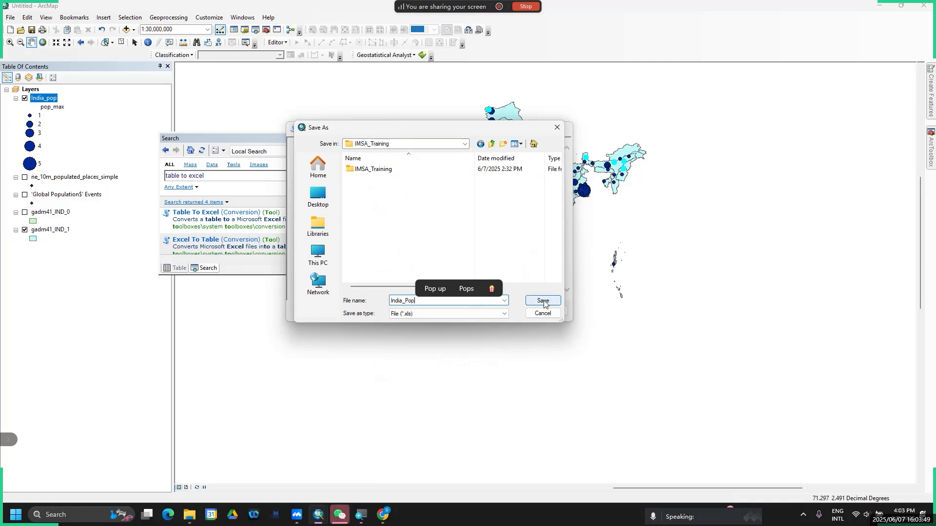
{"action": "left_click", "coordinate": [504, 316]}
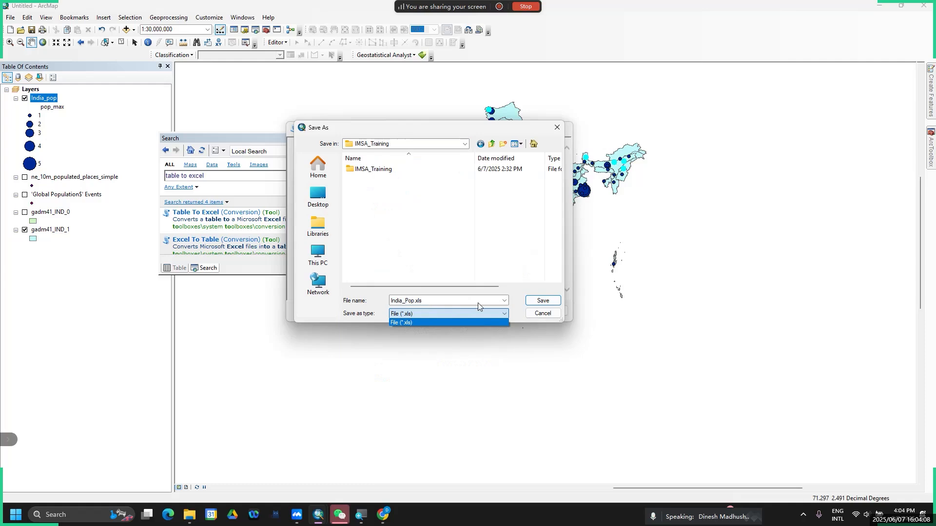
{"action": "left_click", "coordinate": [543, 303]}
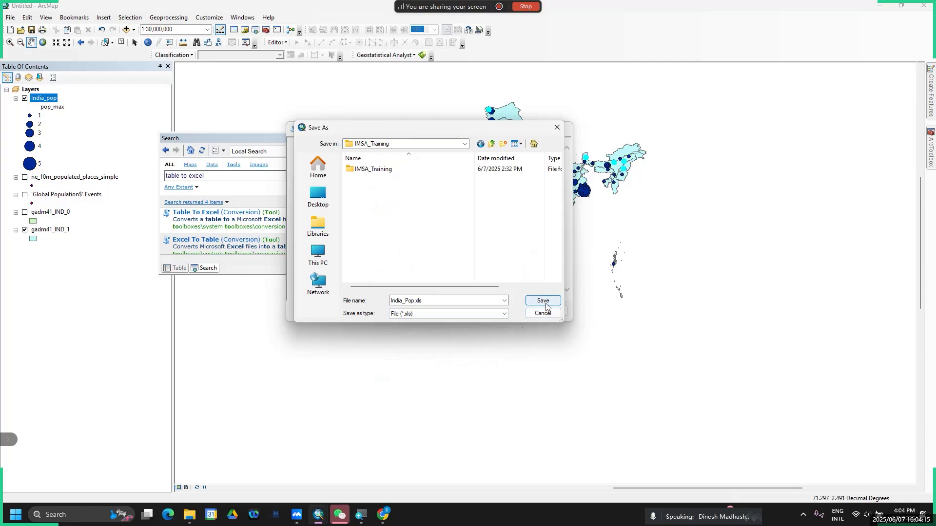
{"action": "left_click", "coordinate": [546, 302]}
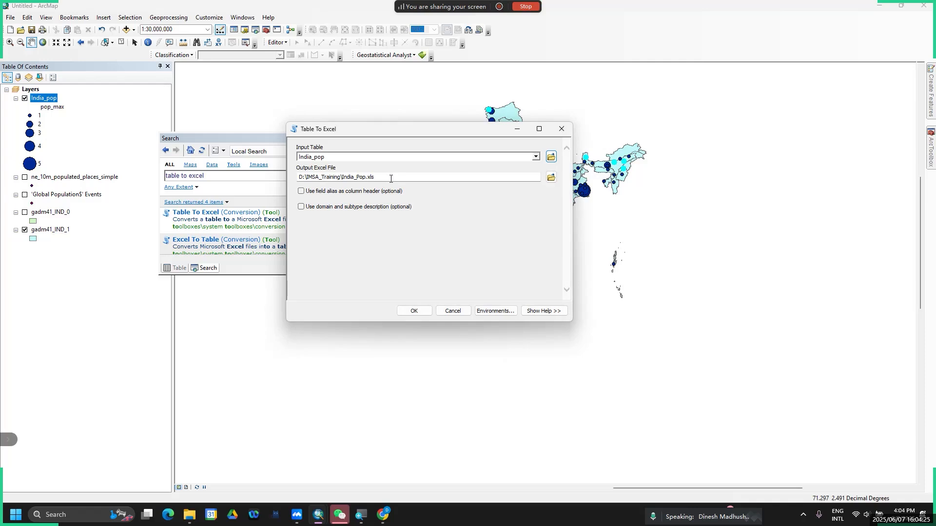
{"action": "left_click", "coordinate": [414, 312]}
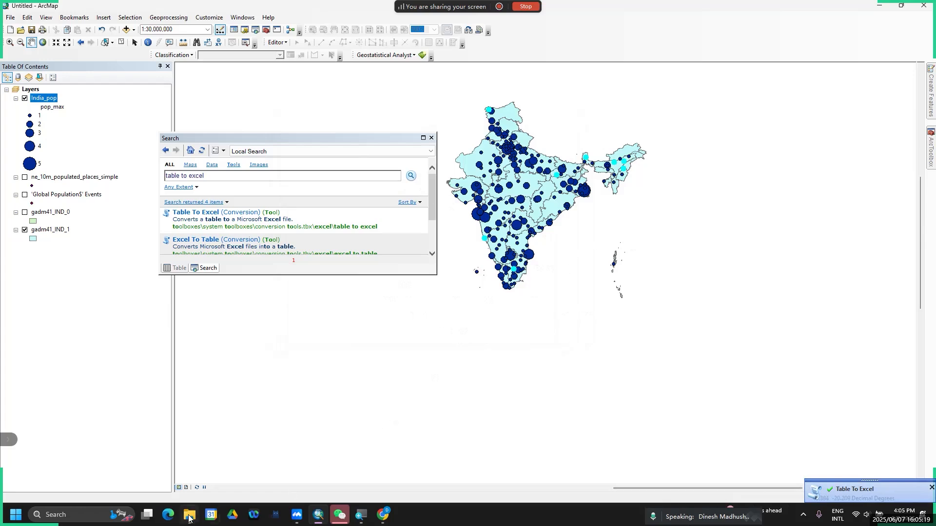
Switch to File Explorer and back to ArcMap, and close the tool search window
{"action": "mouse_move", "coordinate": [188, 518]}
{"action": "left_click", "coordinate": [211, 474]}
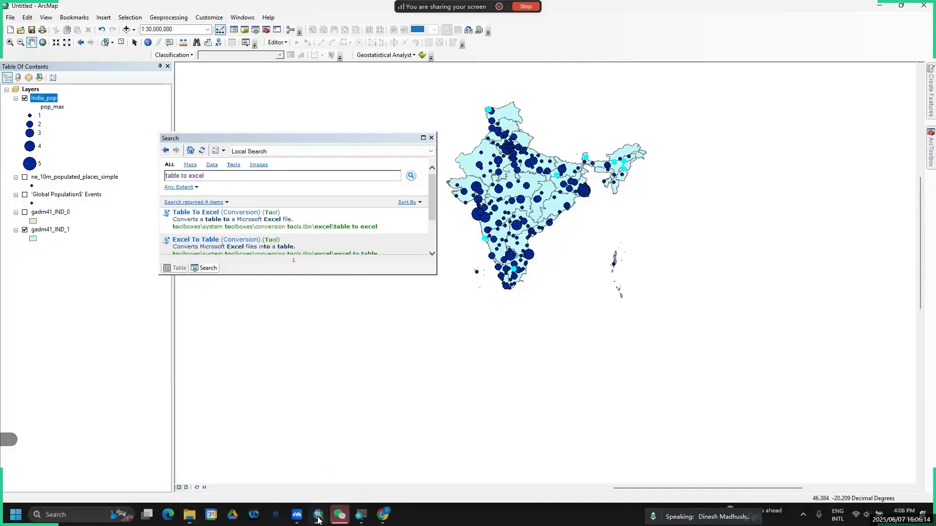
{"action": "left_click", "coordinate": [317, 517]}
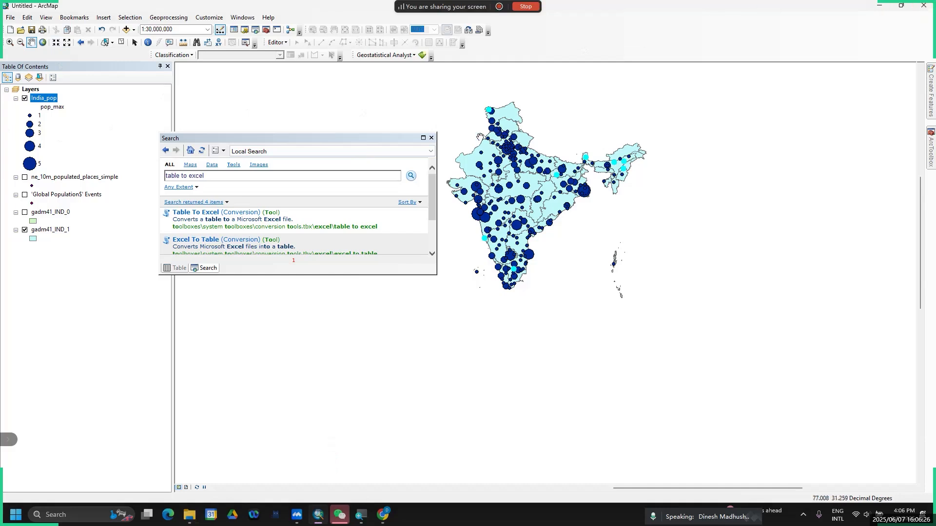
{"action": "left_click", "coordinate": [432, 138]}
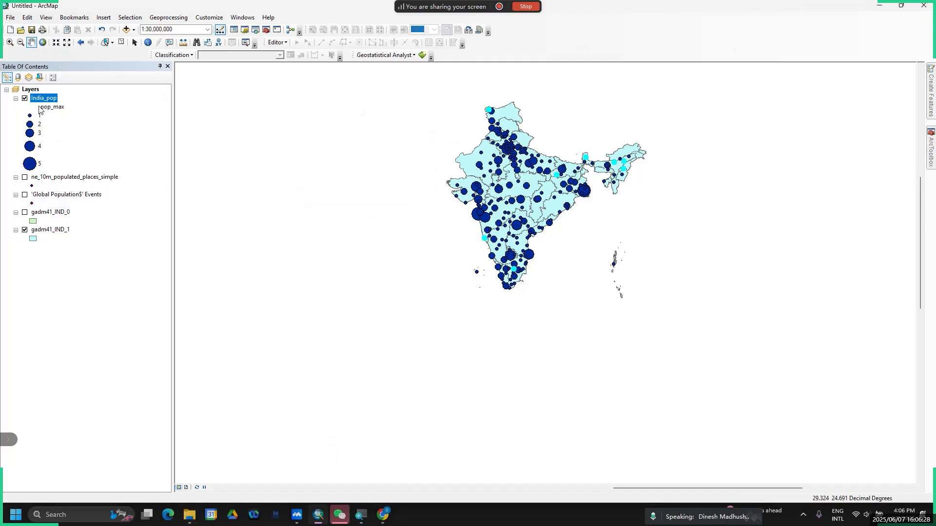
Save the map document as India_pop.mxd in the IMSA_Training folder, keeping the ArcMap Document type
{"action": "left_click", "coordinate": [7, 18]}
{"action": "mouse_move", "coordinate": [45, 86]}
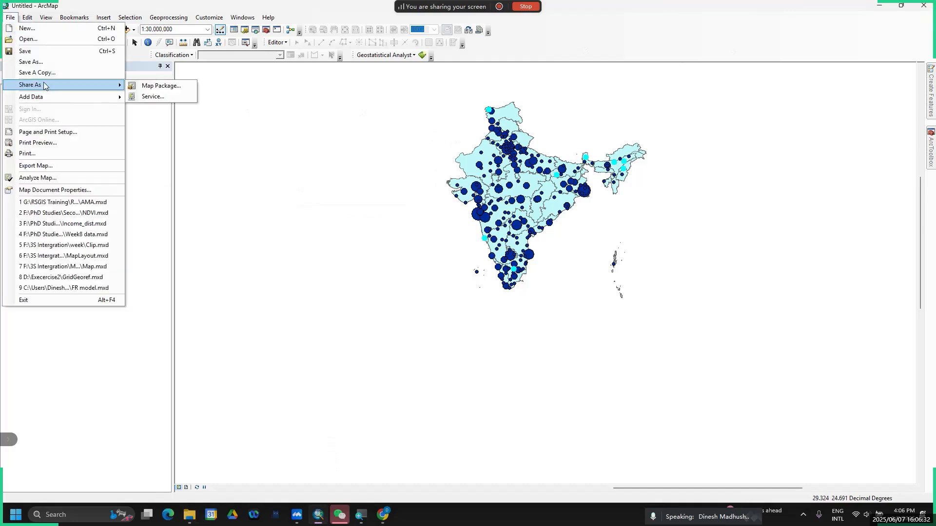
{"action": "left_click", "coordinate": [37, 52]}
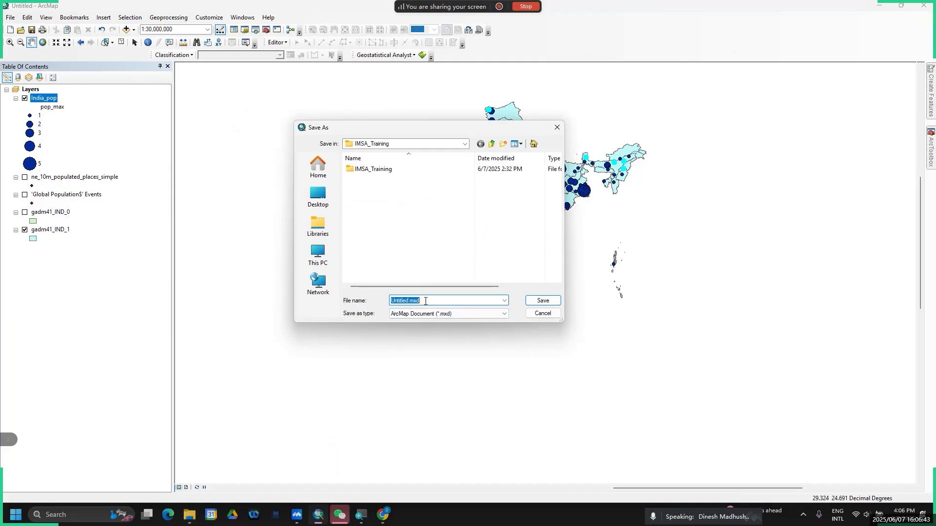
{"action": "double_click", "coordinate": [409, 301]}
{"action": "type", "text": "India"}
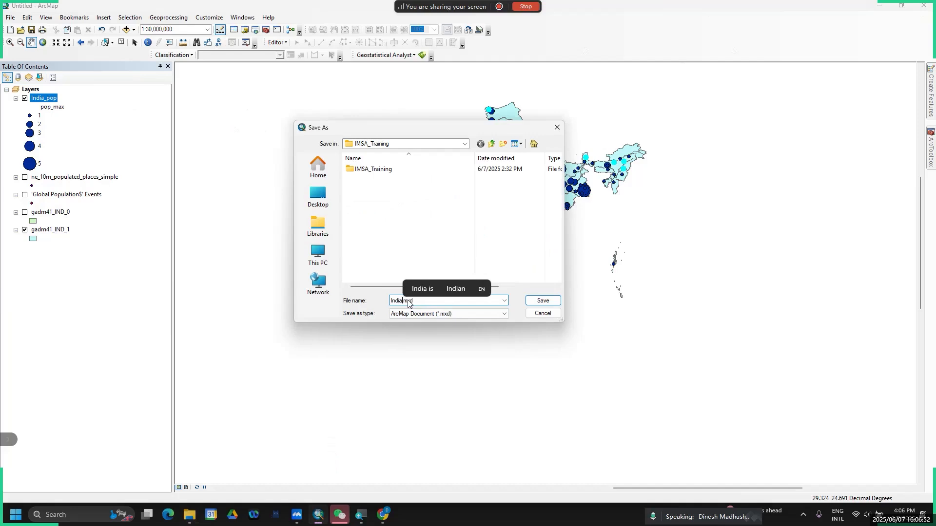
{"action": "type", "text": "_pop"}
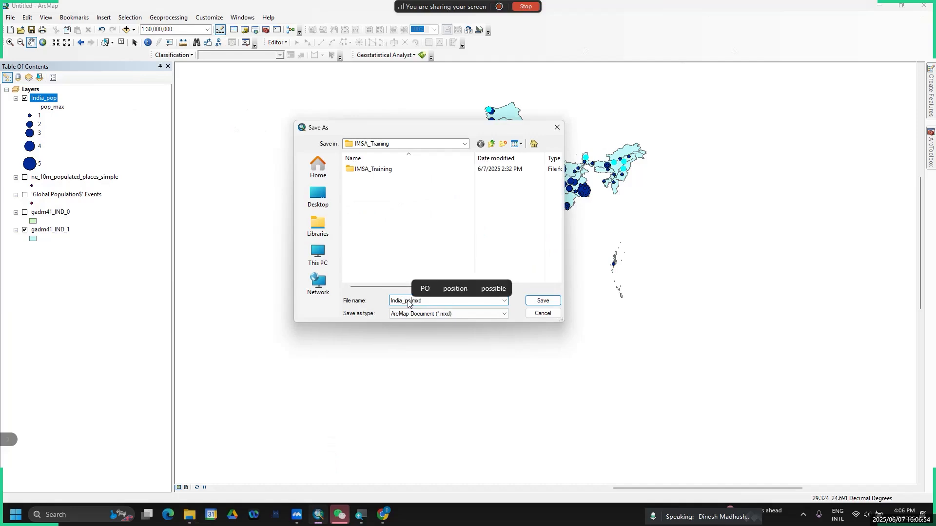
{"action": "key", "text": "Tab"}
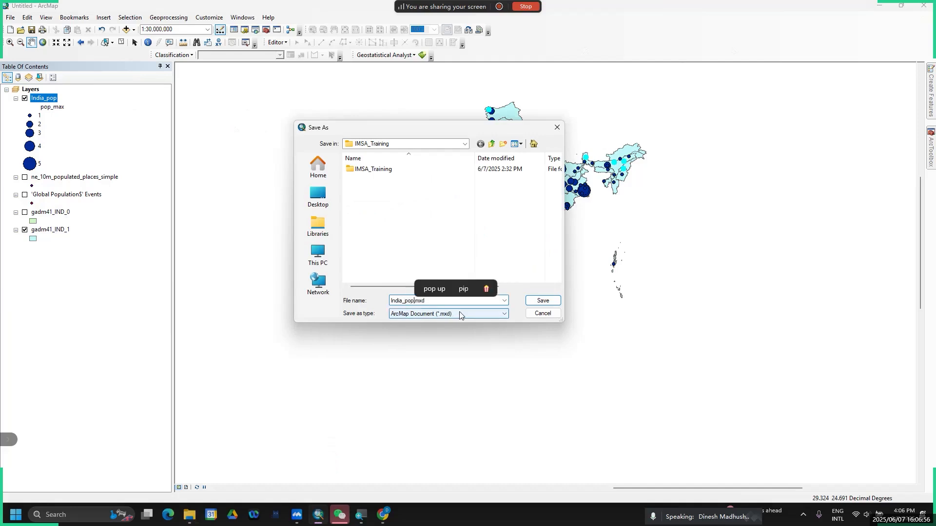
{"action": "left_click", "coordinate": [504, 314]}
{"action": "left_click", "coordinate": [502, 322]}
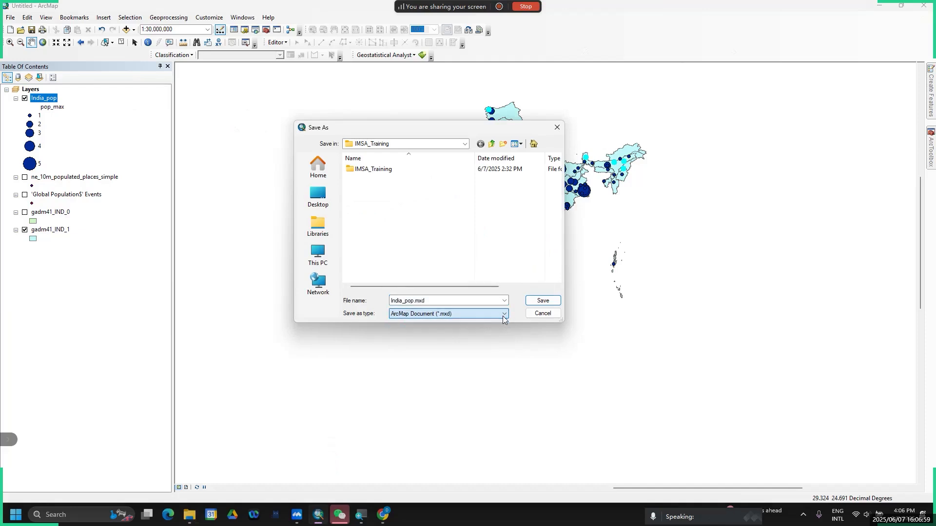
{"action": "left_click", "coordinate": [542, 302]}
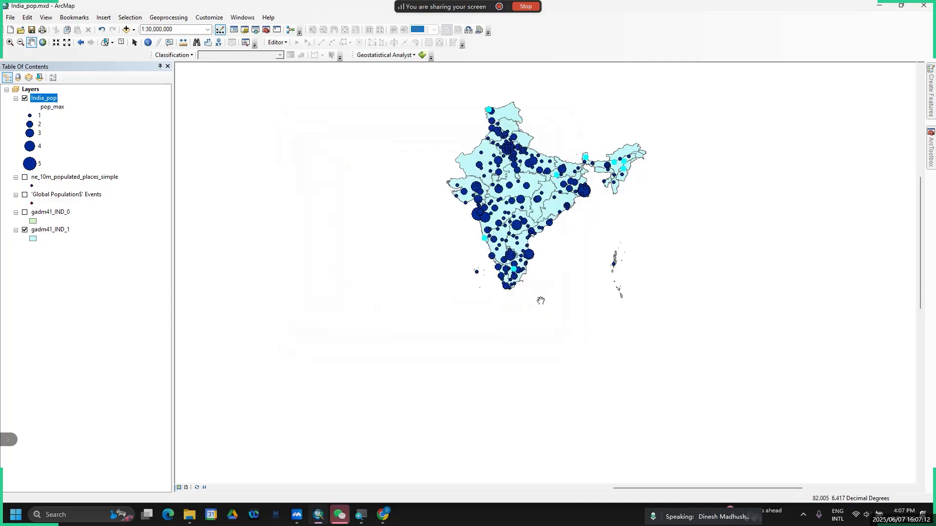